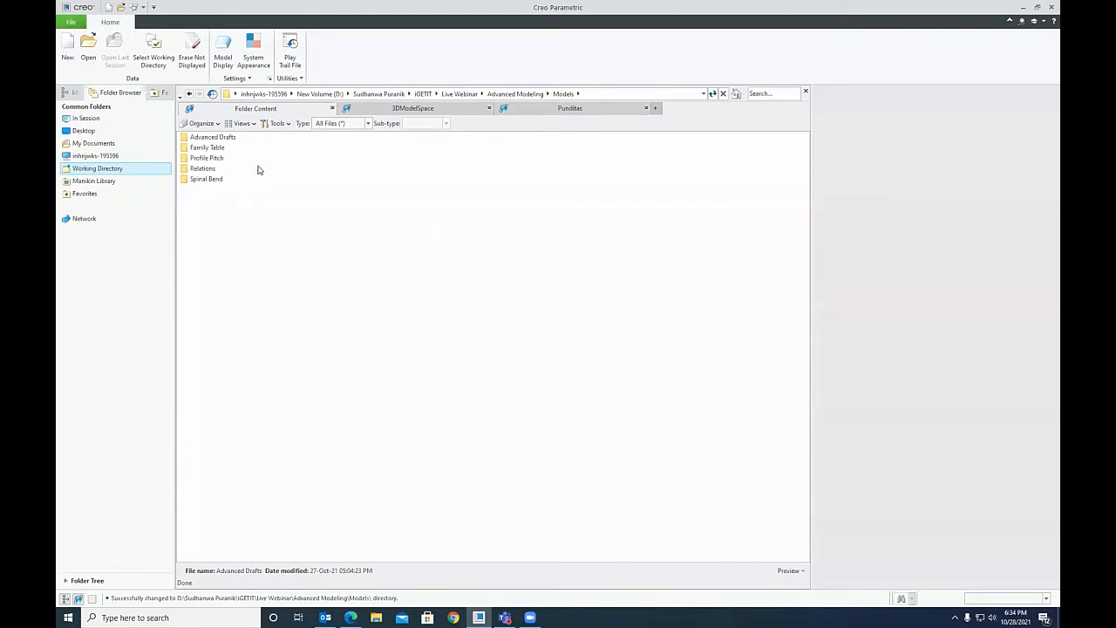
Step: Set the Relations folder as the working directory and open the TOROIDAL_BEND part from it
left_click(321, 212)
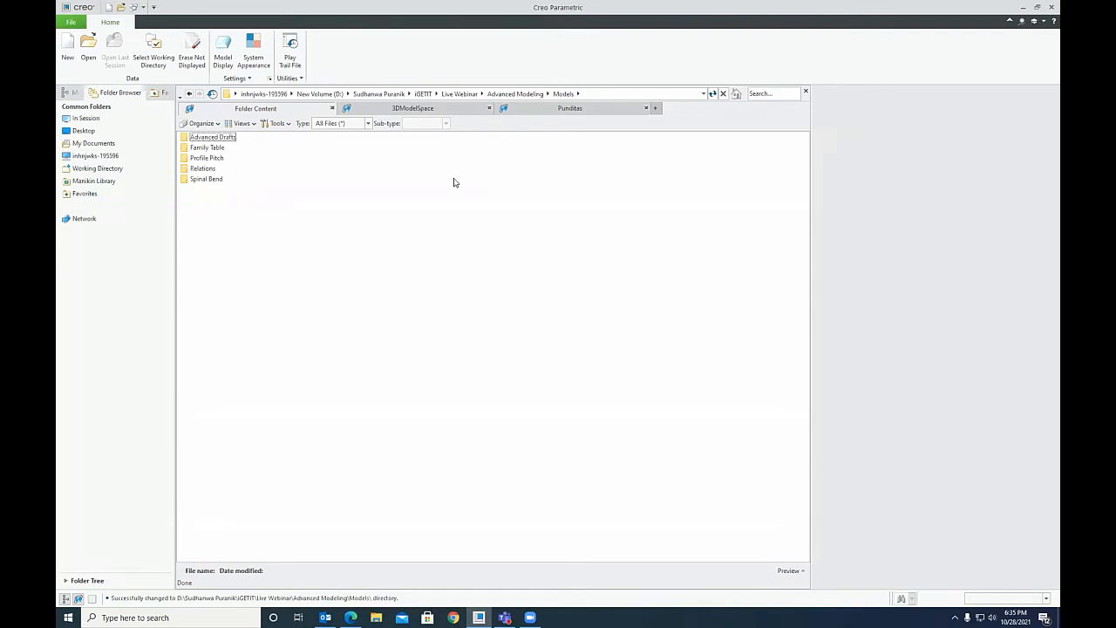
right_click(203, 170)
left_click(249, 319)
left_click(103, 169)
double_click(217, 138)
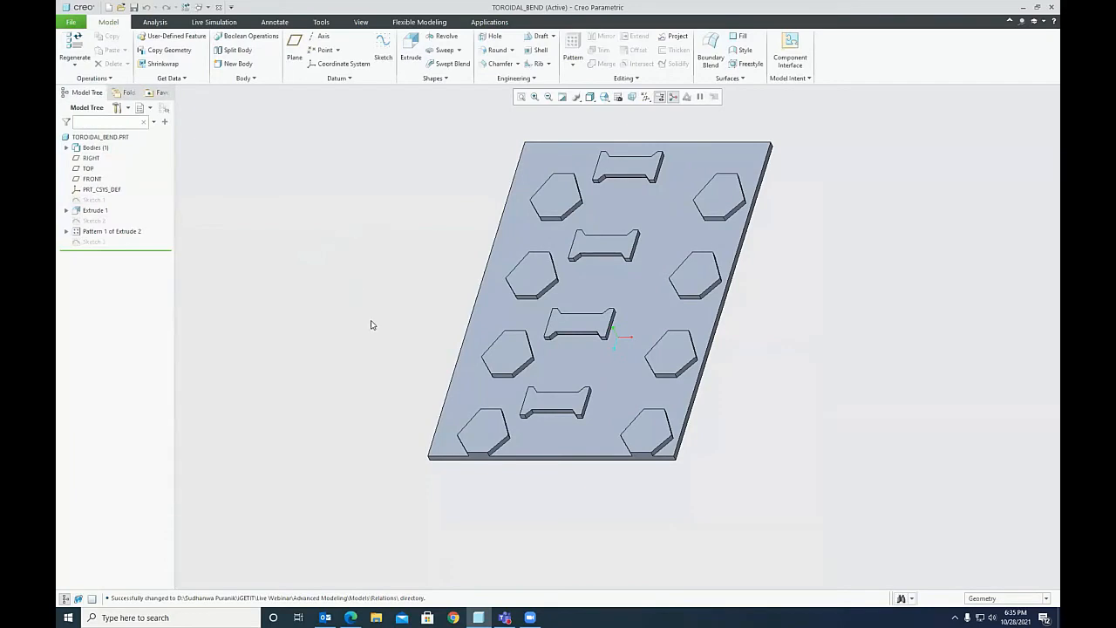
Step: Inspect the dimensions of the base plate Extrude 1 and of Pattern 1 of Extrude 2
left_click(92, 211)
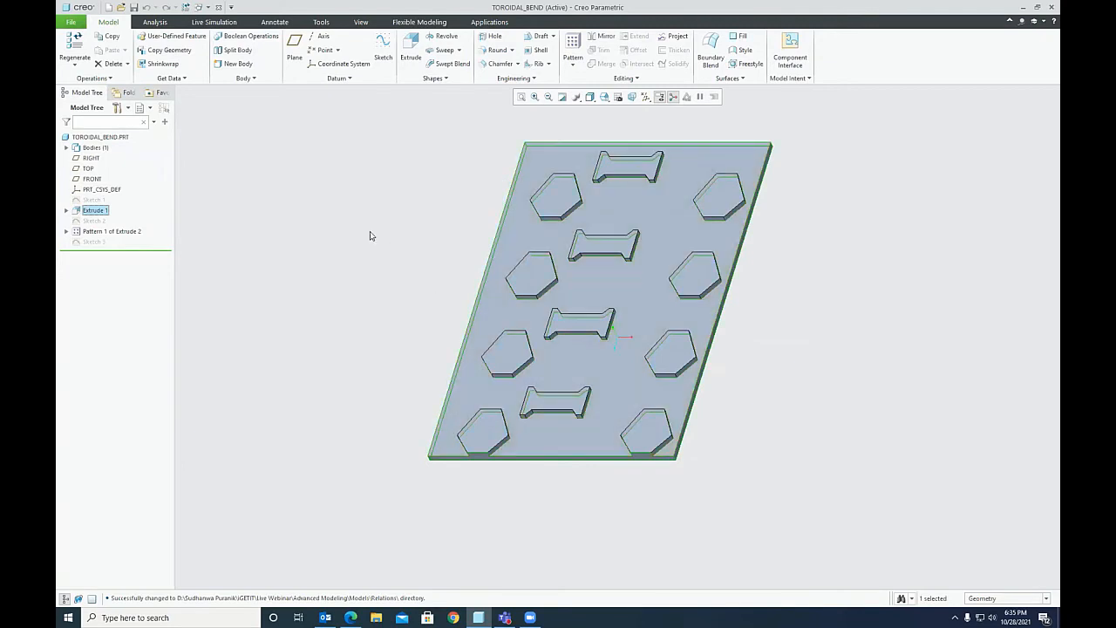
left_click(110, 231)
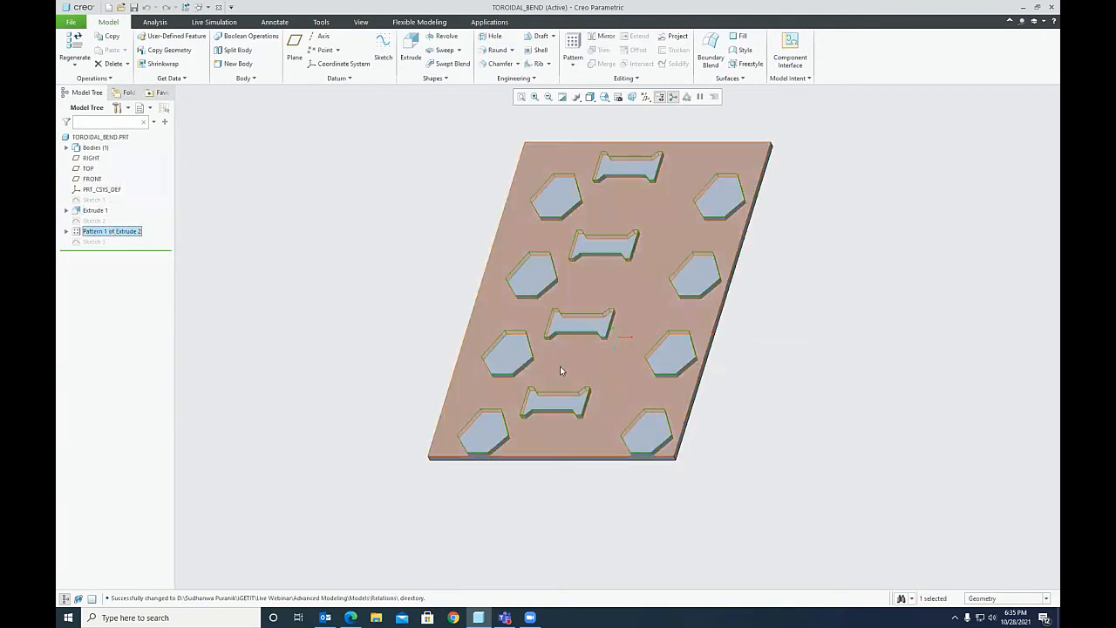
left_click(342, 254)
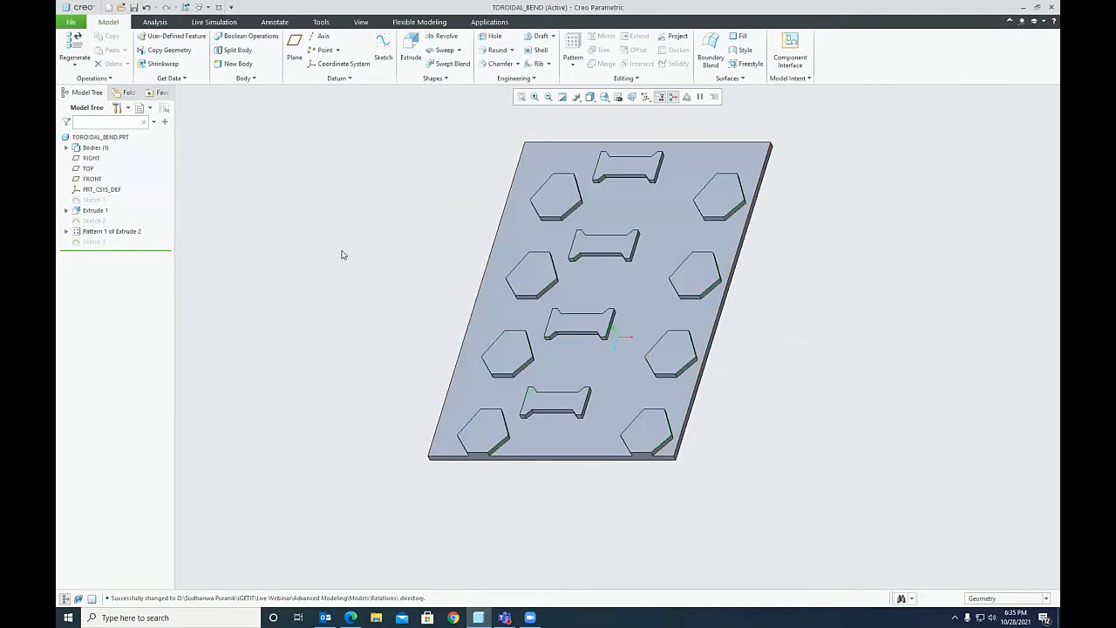
left_click(95, 211)
left_click(99, 161)
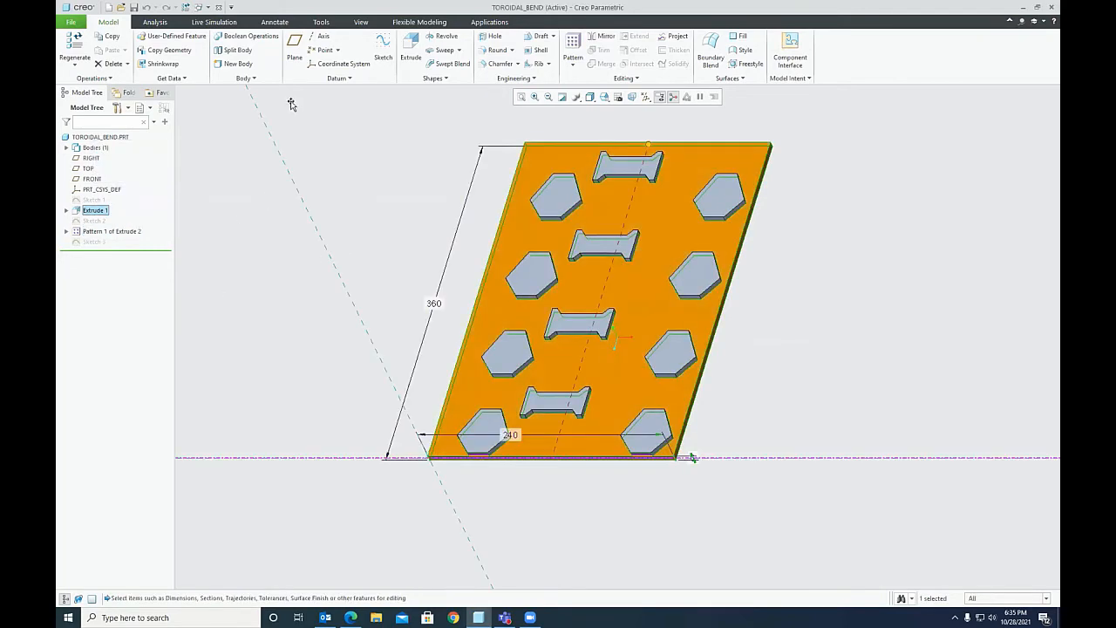
left_click(277, 281)
left_click(127, 232)
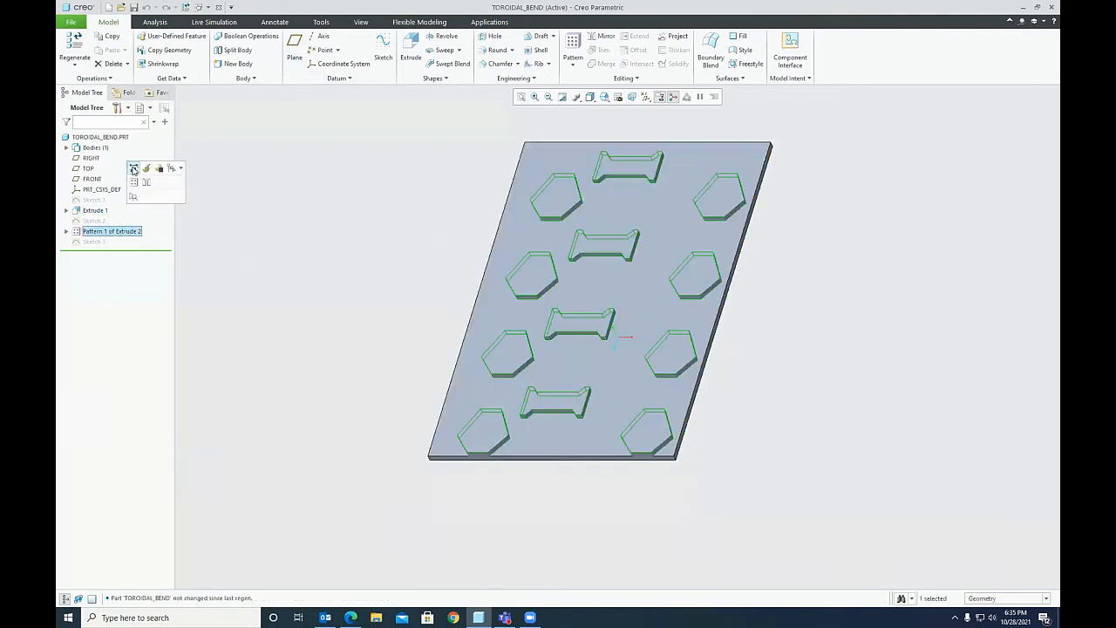
left_click(135, 171)
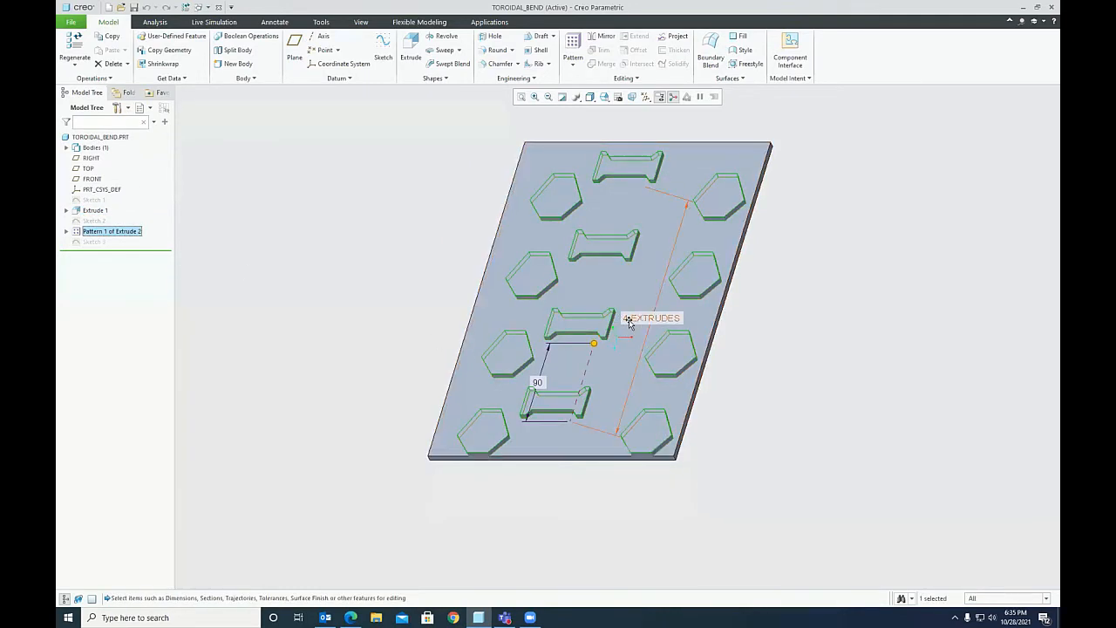
left_click(334, 262)
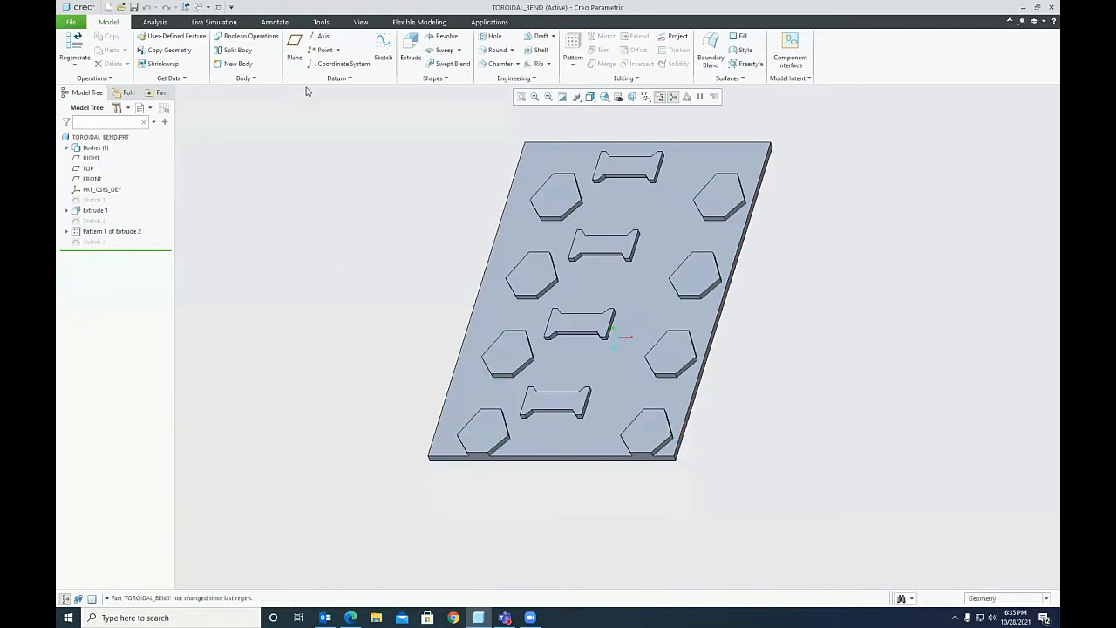
Step: Examine the symbolic dimension names of Extrude 1 and of Pattern 1 of Extrude 2
left_click(321, 22)
left_click(94, 210)
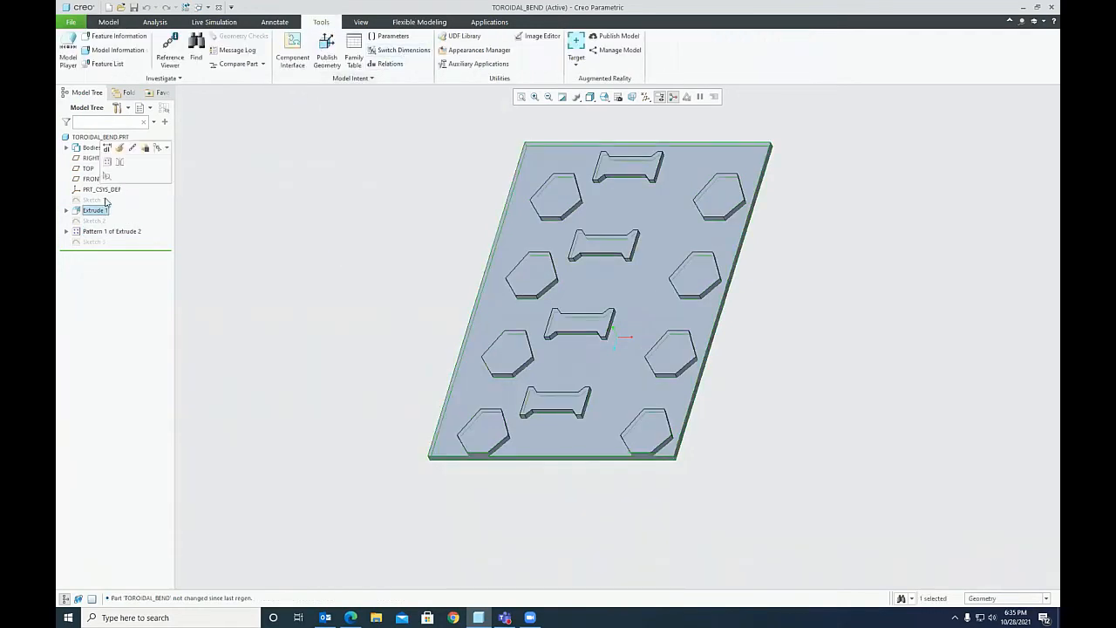
left_click(111, 150)
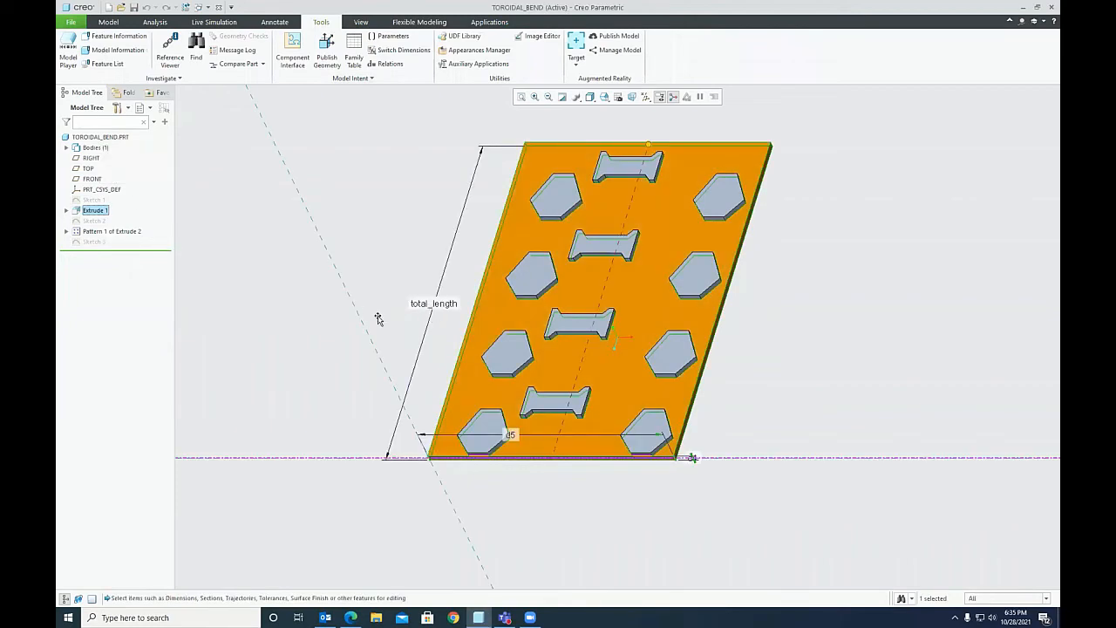
left_click(311, 316)
left_click(113, 231)
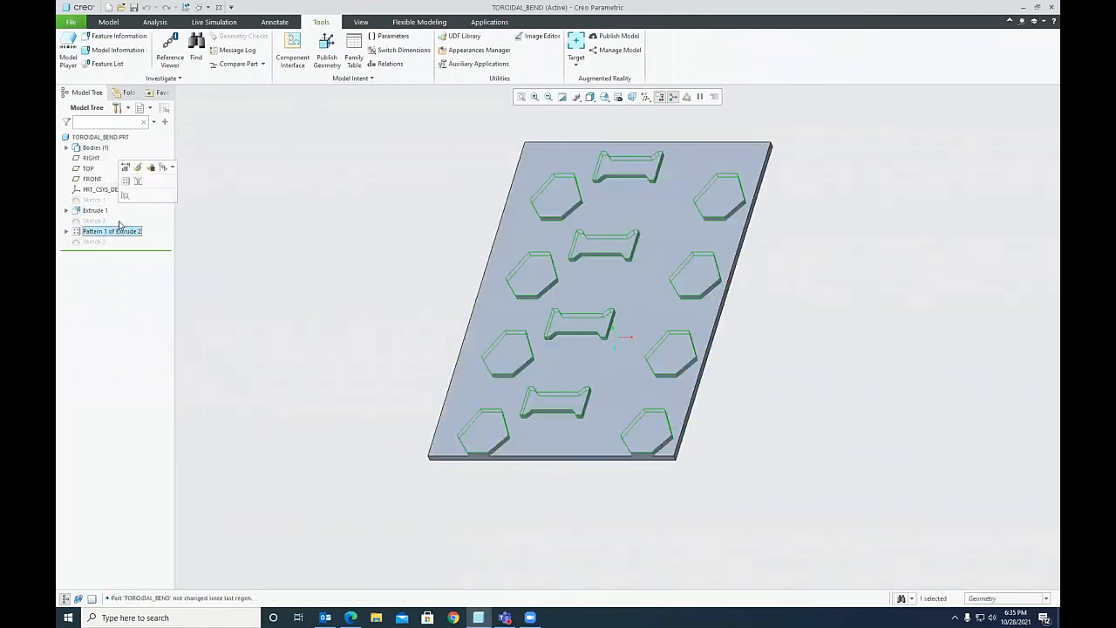
left_click(122, 169)
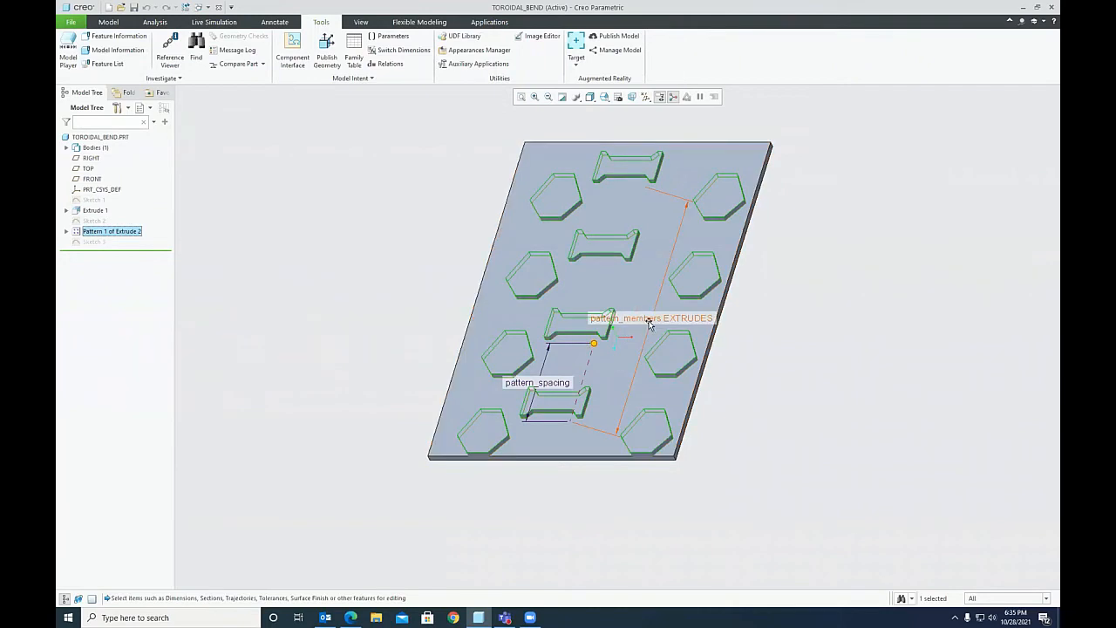
left_click(417, 254)
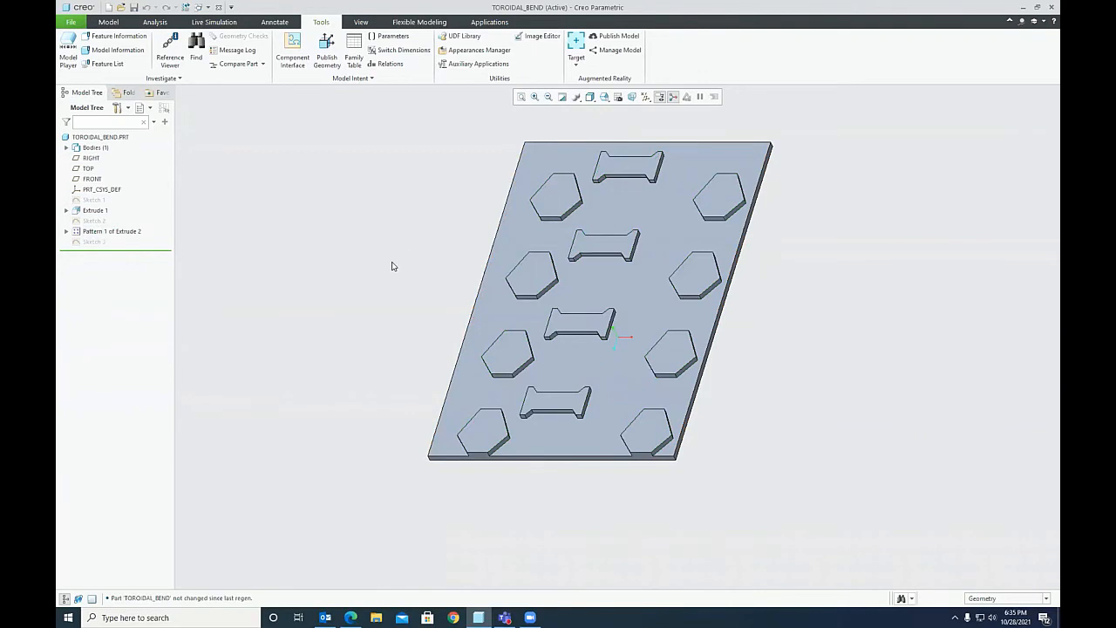
Step: Review the part's existing relation in the Relations editor and close it without changes
scroll(431, 353, "down", 1)
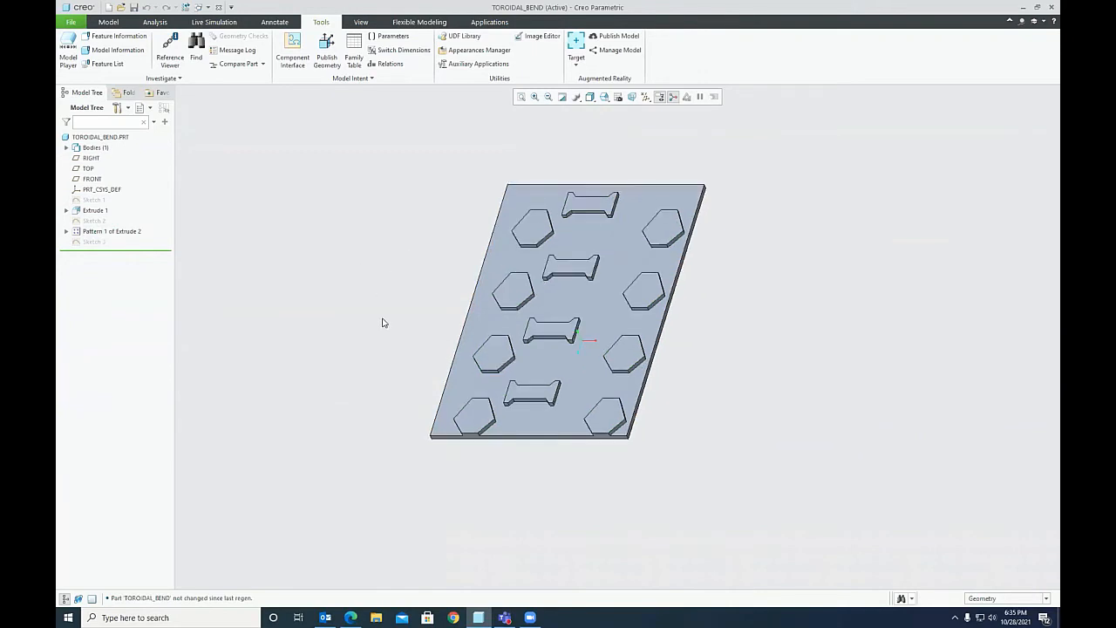
left_click(389, 64)
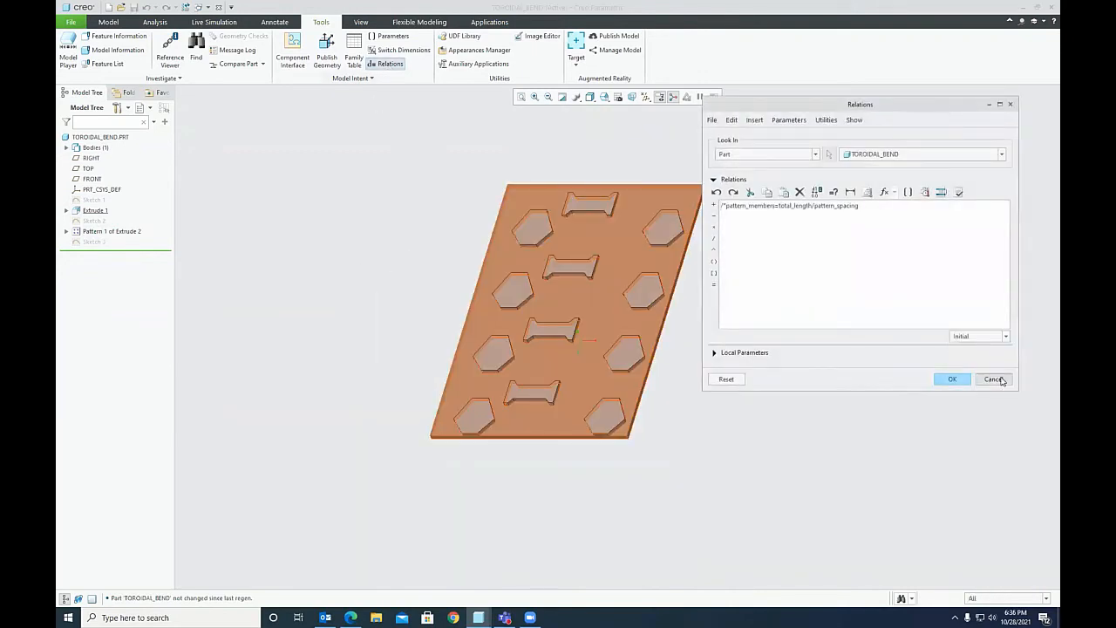
left_click(1000, 381)
left_click(872, 267)
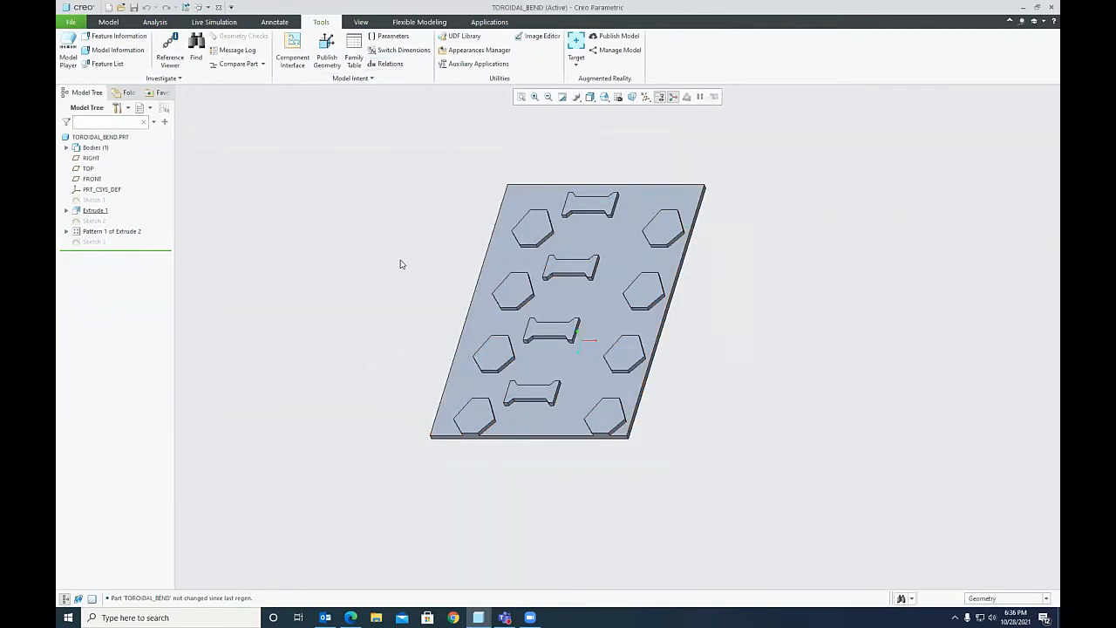
Step: Set the base plate's total_length dimension to 720, check the pattern on the longer plate, and undo the change
scroll(579, 384, "down", 1)
left_click(85, 215)
left_click(101, 149)
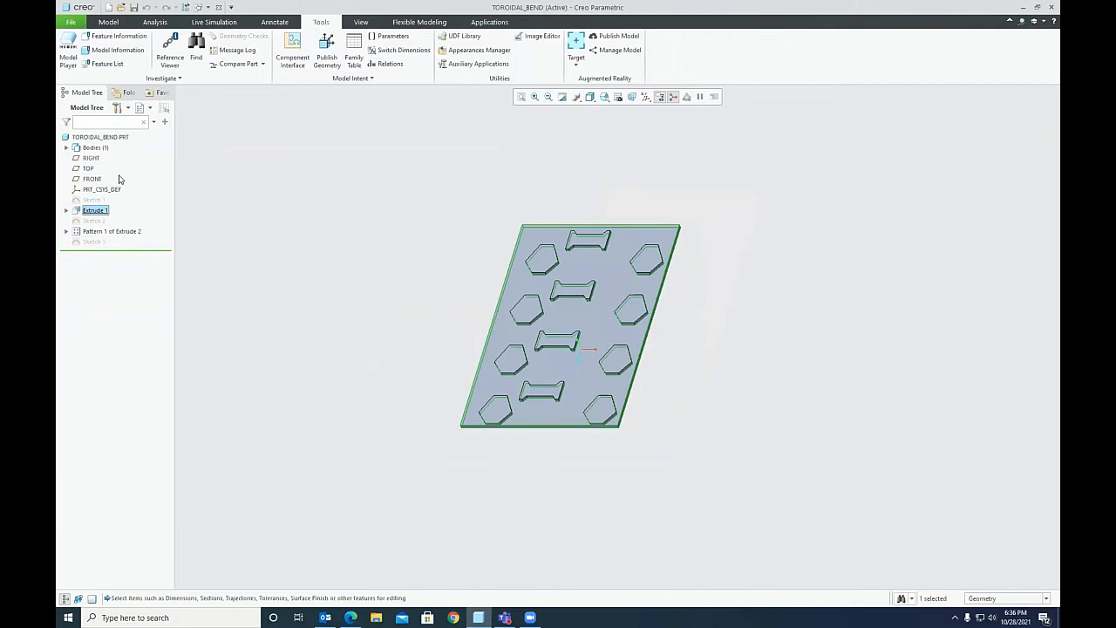
left_click(384, 49)
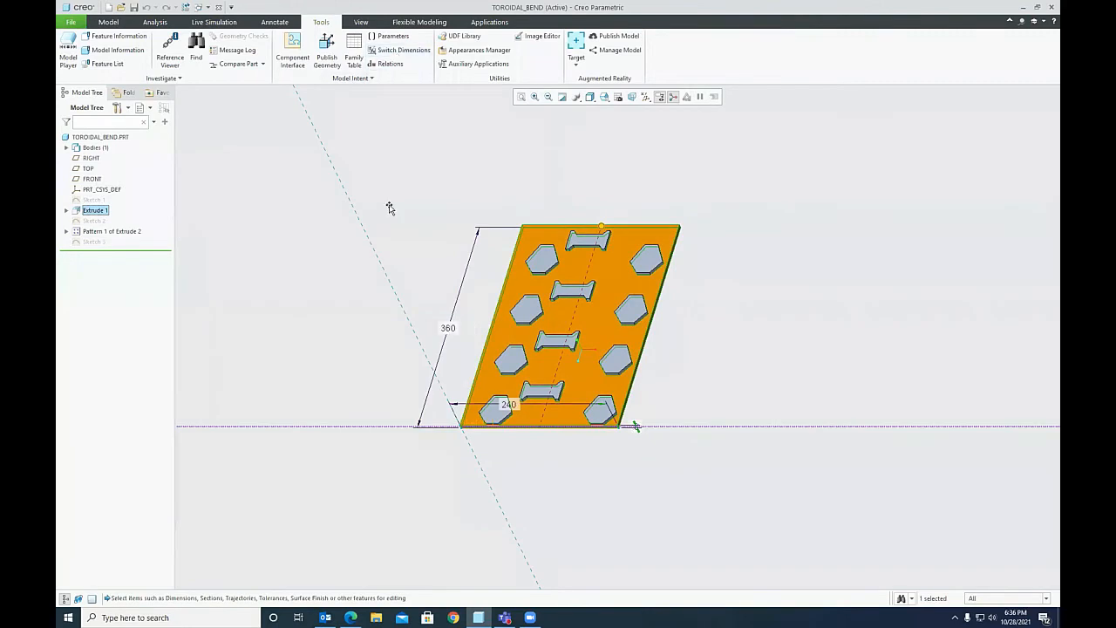
double_click(447, 329)
type("720")
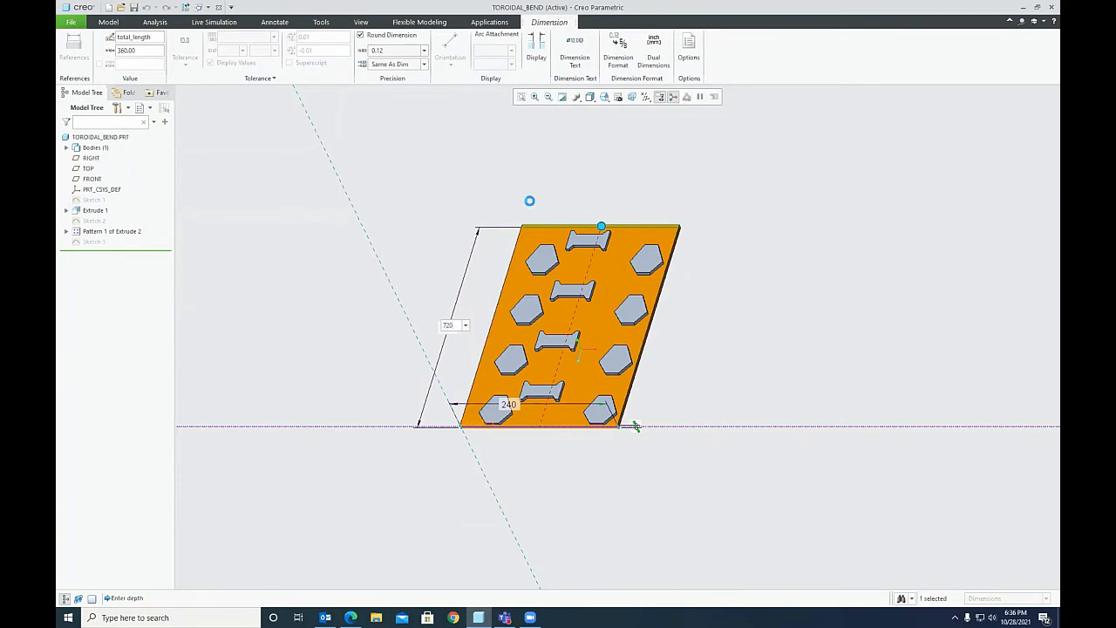
key("Return")
scroll(456, 331, "down", 3)
left_click(326, 249)
scroll(501, 291, "up", 2)
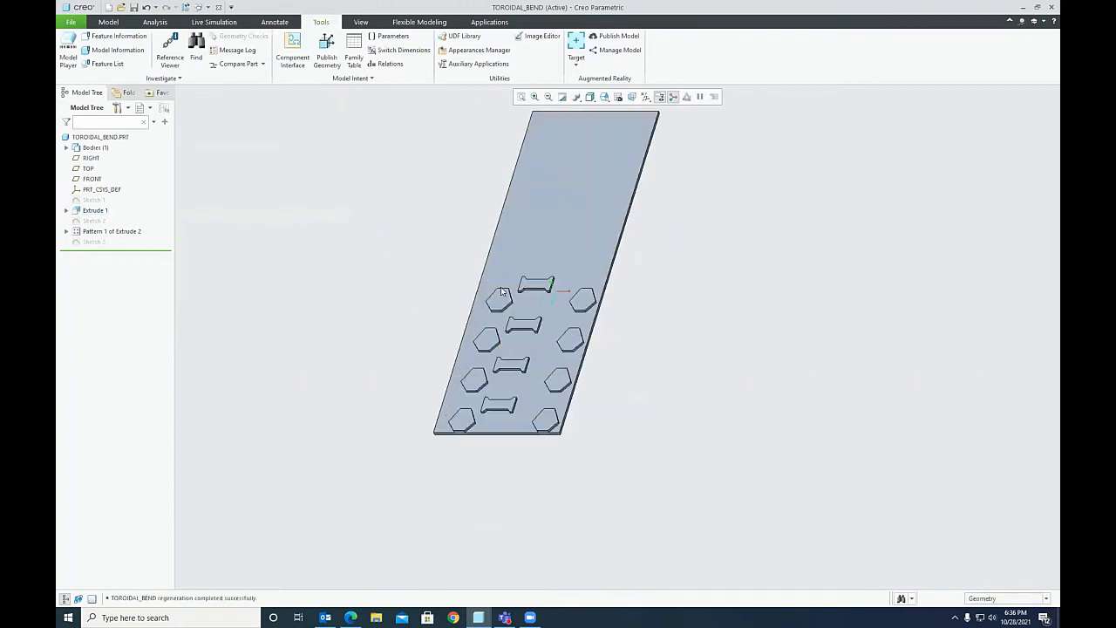
scroll(455, 343, "up", 2)
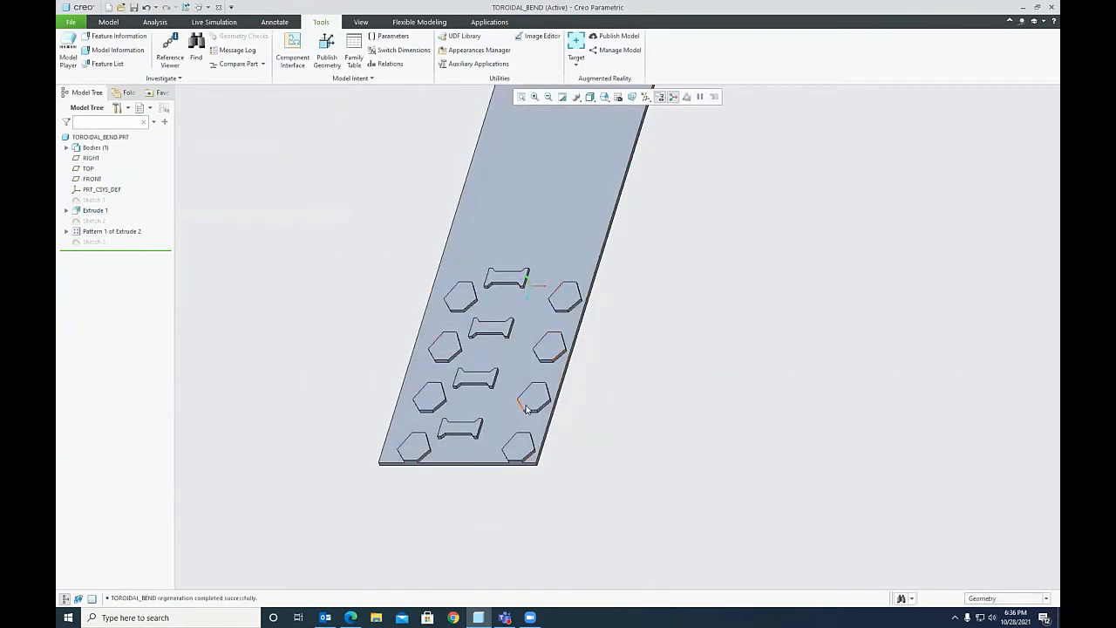
scroll(515, 264, "down", 3)
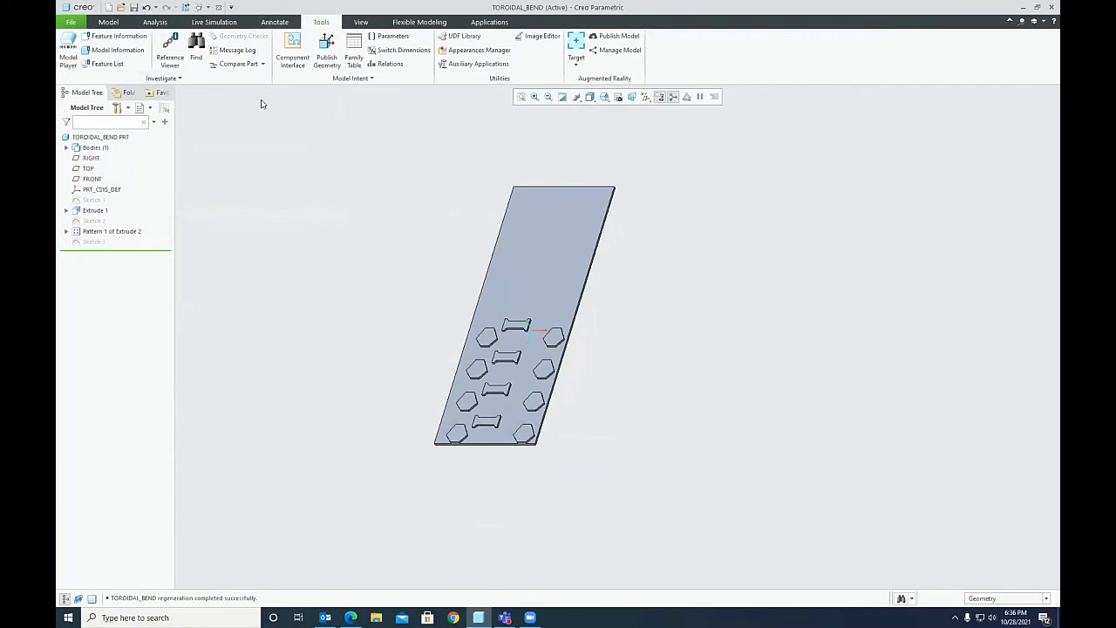
left_click(146, 8)
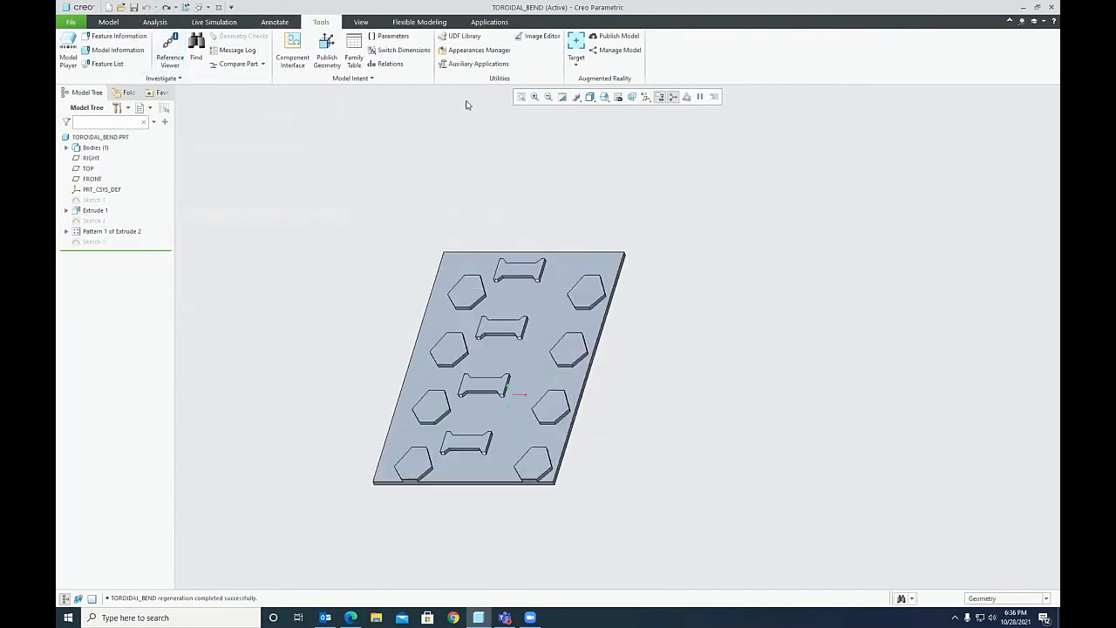
Step: Activate the part relation pattern_members=total_length/pattern_spacing by removing its leading comment marker
left_click(387, 63)
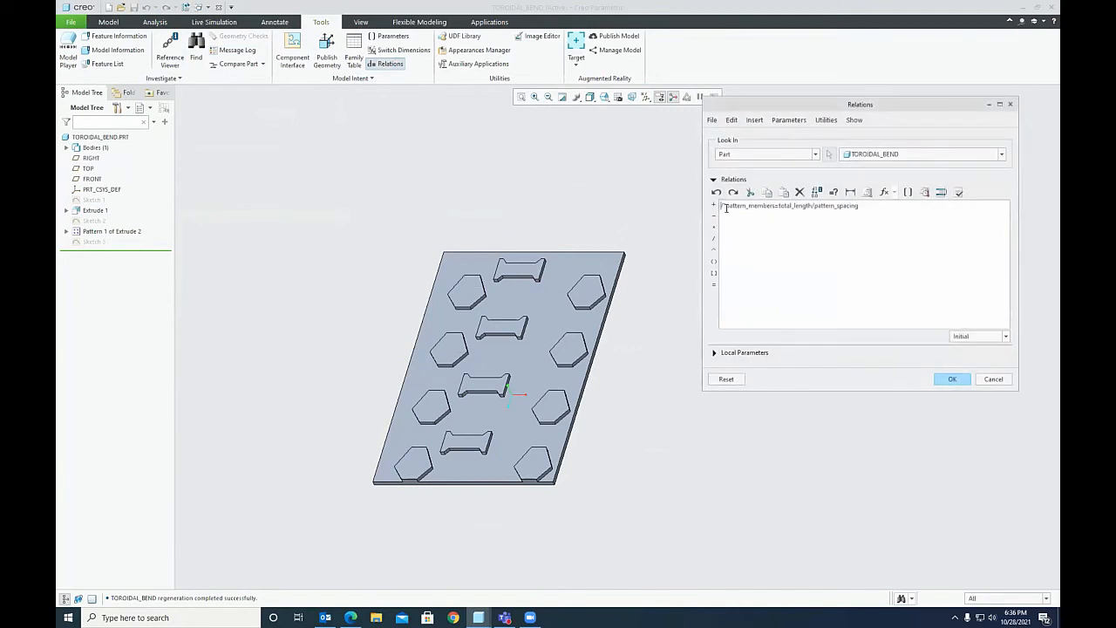
left_click_drag(726, 208, 713, 209)
key("BackSpace")
left_click(953, 379)
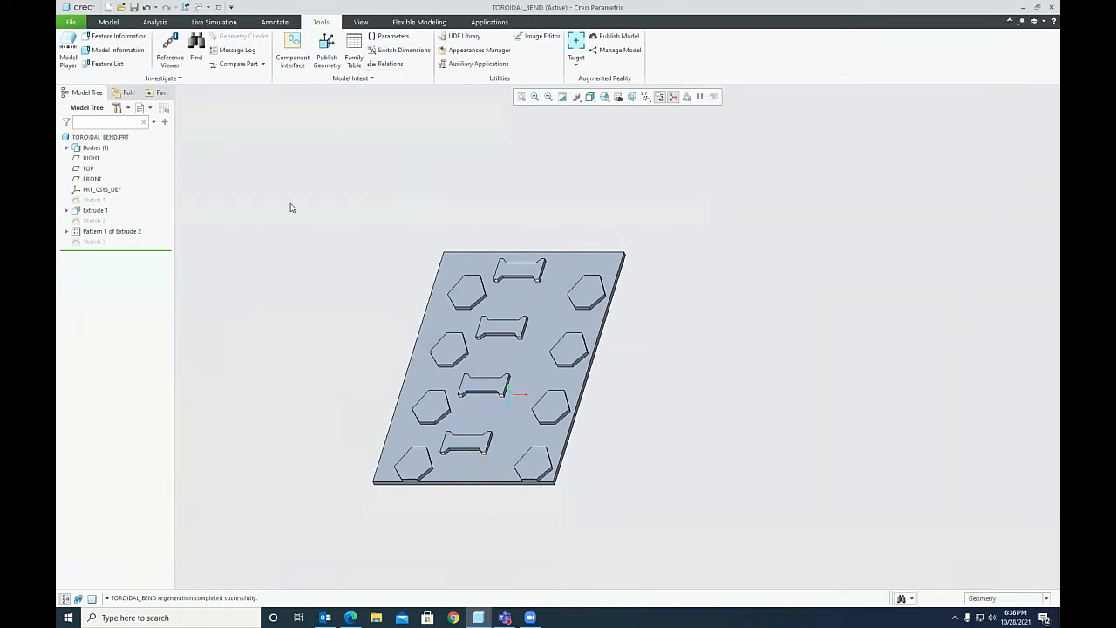
Step: Inspect the dimensions of Pattern 1 of Extrude 2, first as values and also as symbolic names
left_click(106, 232)
left_click(109, 173)
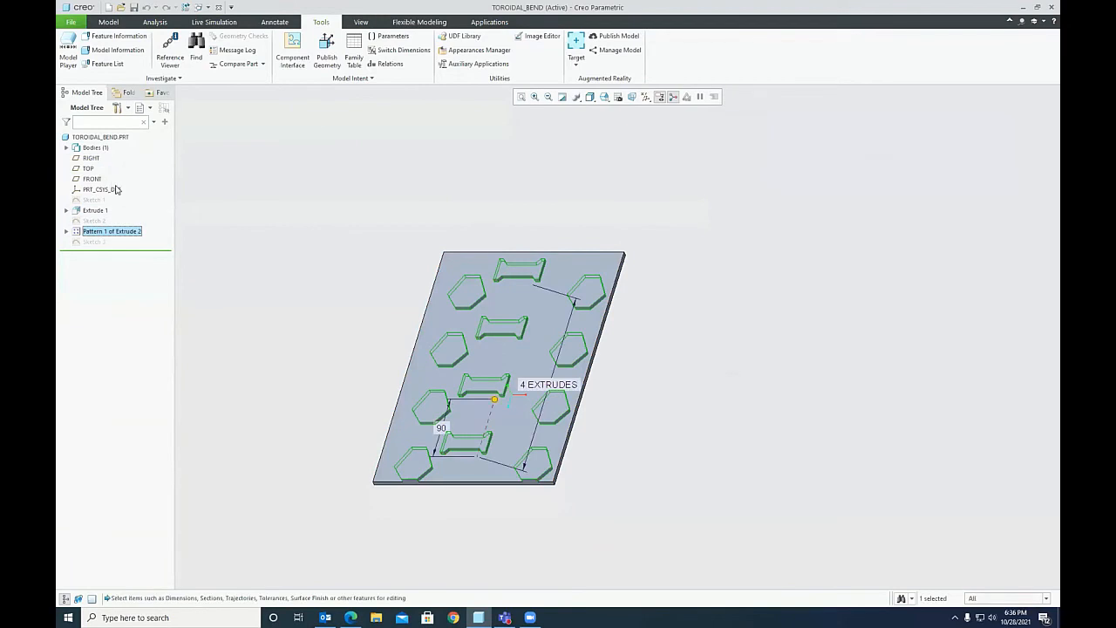
scroll(520, 465, "up", 2)
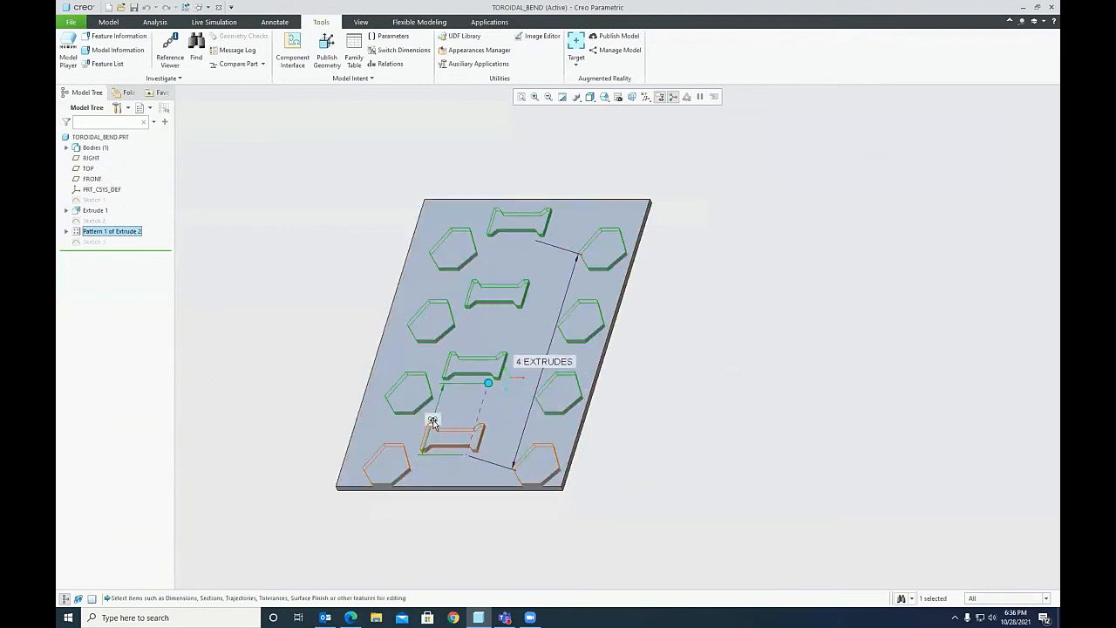
left_click(399, 50)
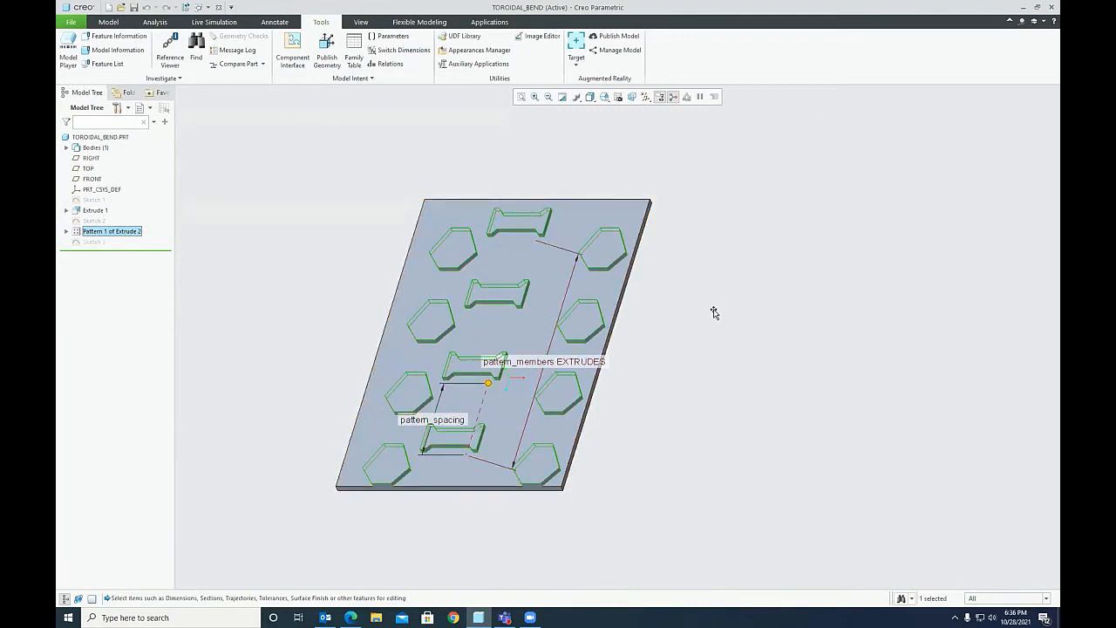
key("ctrl+g")
Step: Verify the part relation pattern_members=total_length/pattern_spacing and accept it
left_click(389, 64)
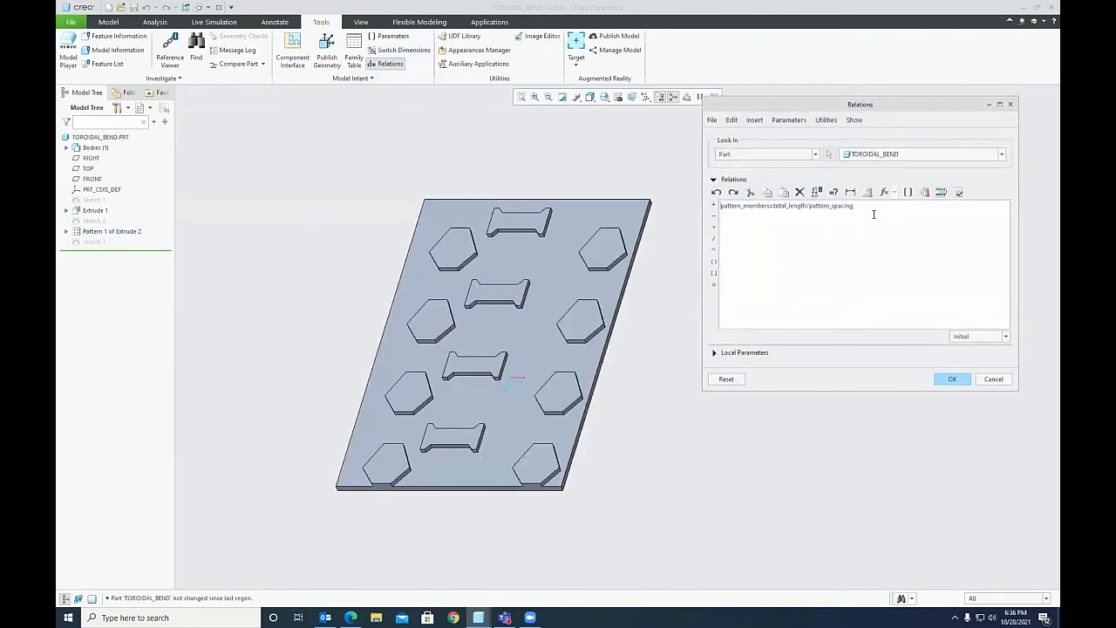
left_click(958, 192)
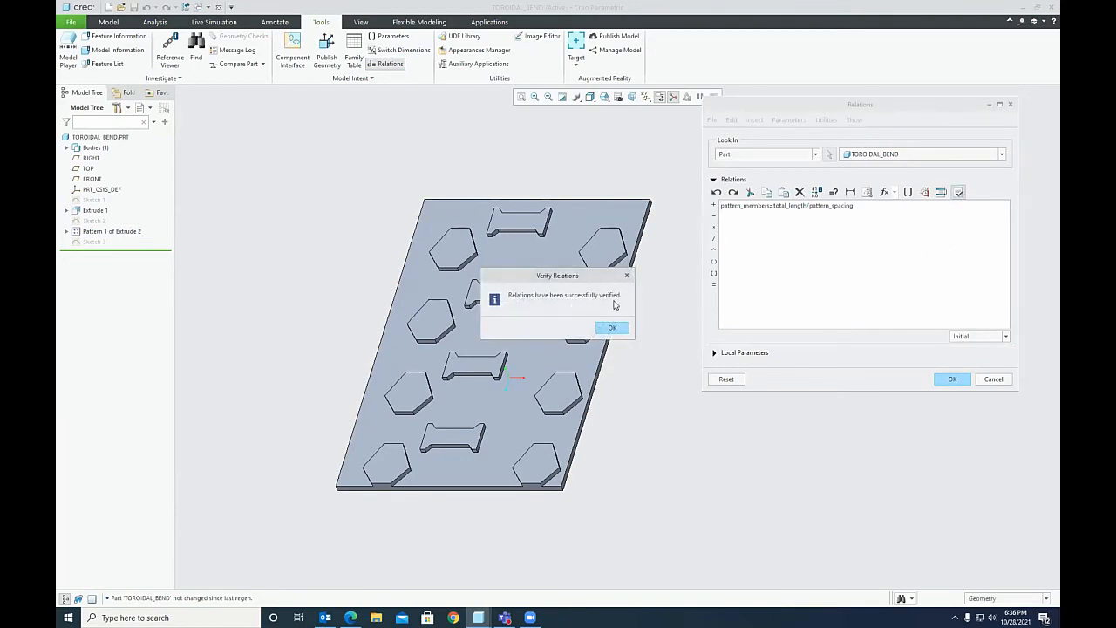
left_click(616, 327)
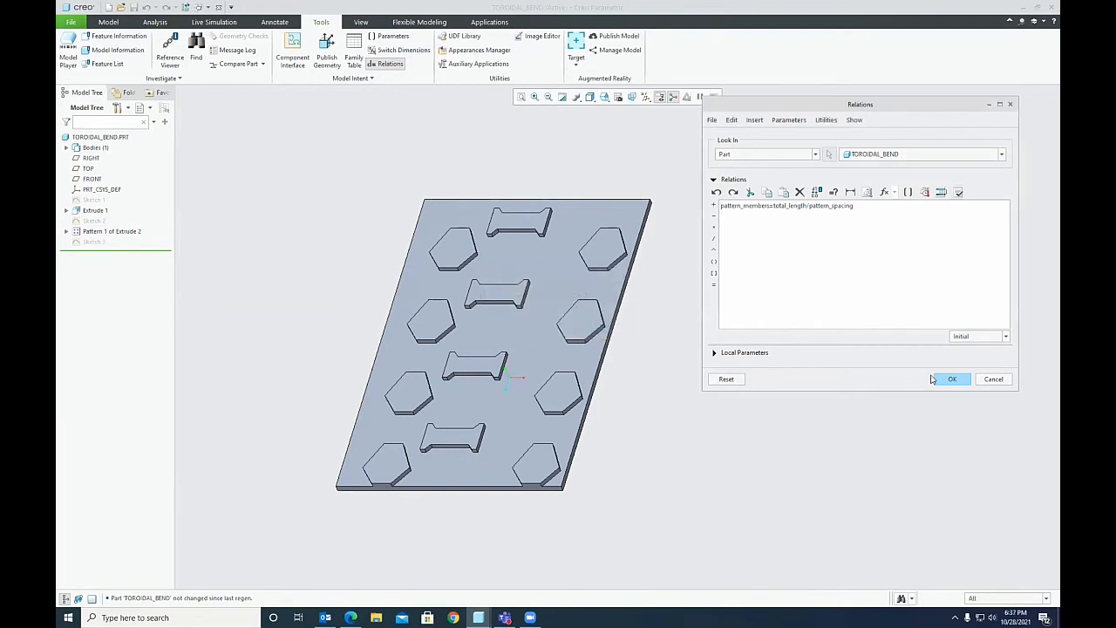
left_click(952, 379)
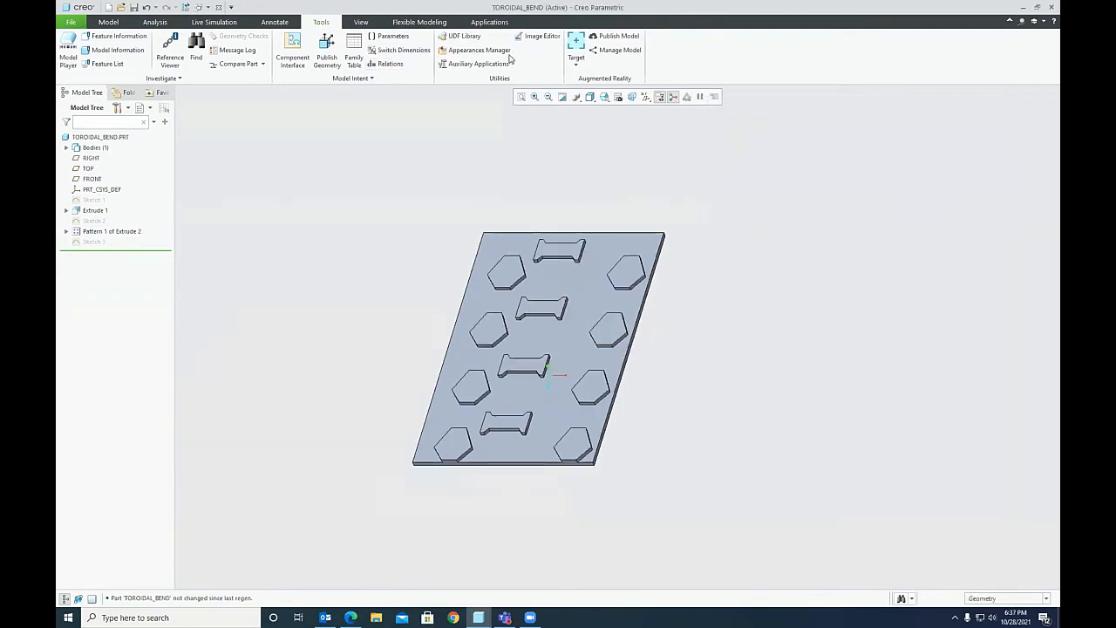
left_click(522, 96)
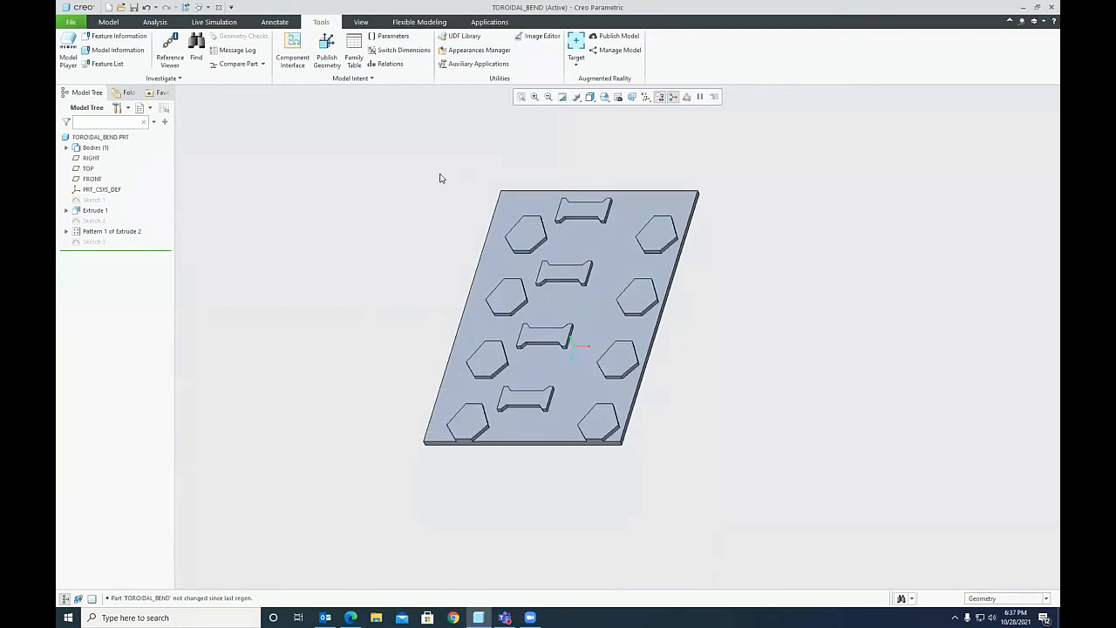
scroll(401, 310, "up", 1)
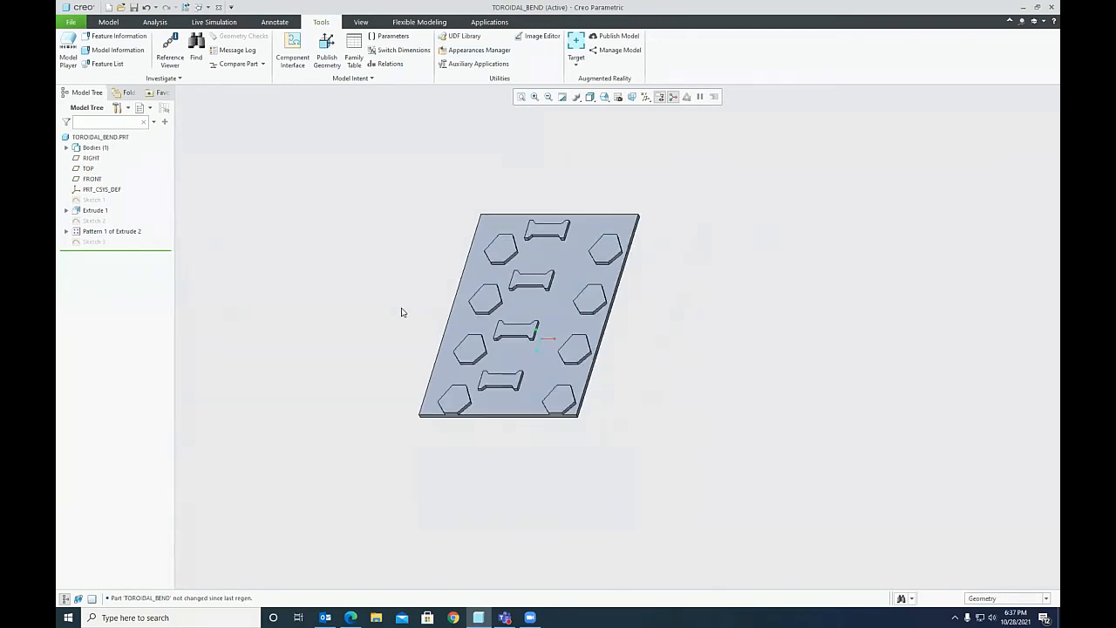
Step: Set the base plate's total_length dimension to 1800 and regenerate the part to check the pattern on the longer plate
scroll(431, 196, "up", 1)
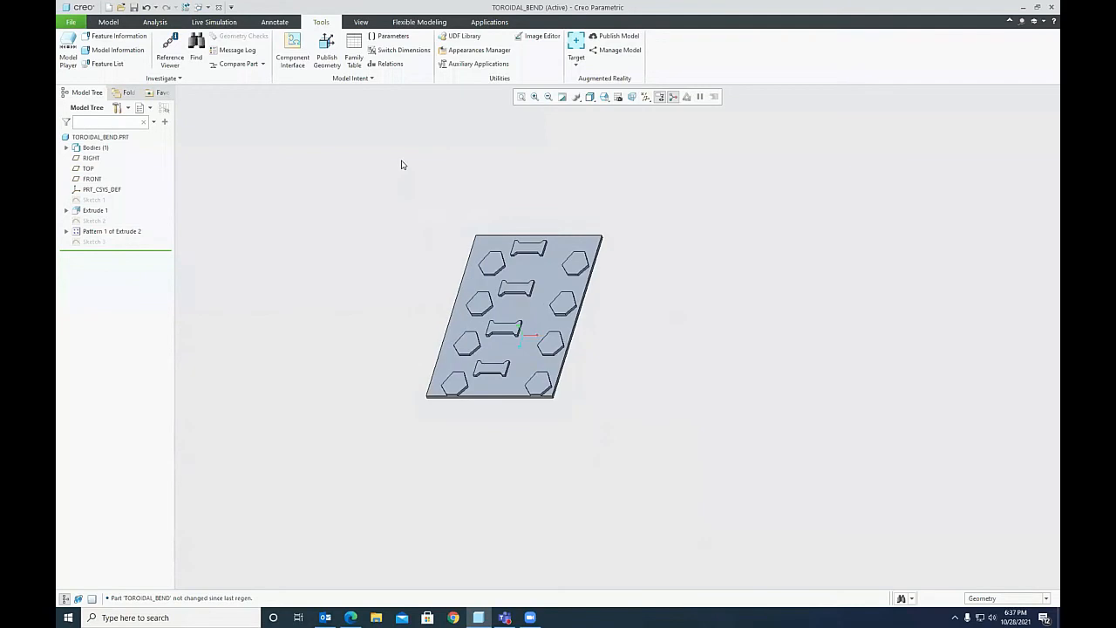
left_click(109, 212)
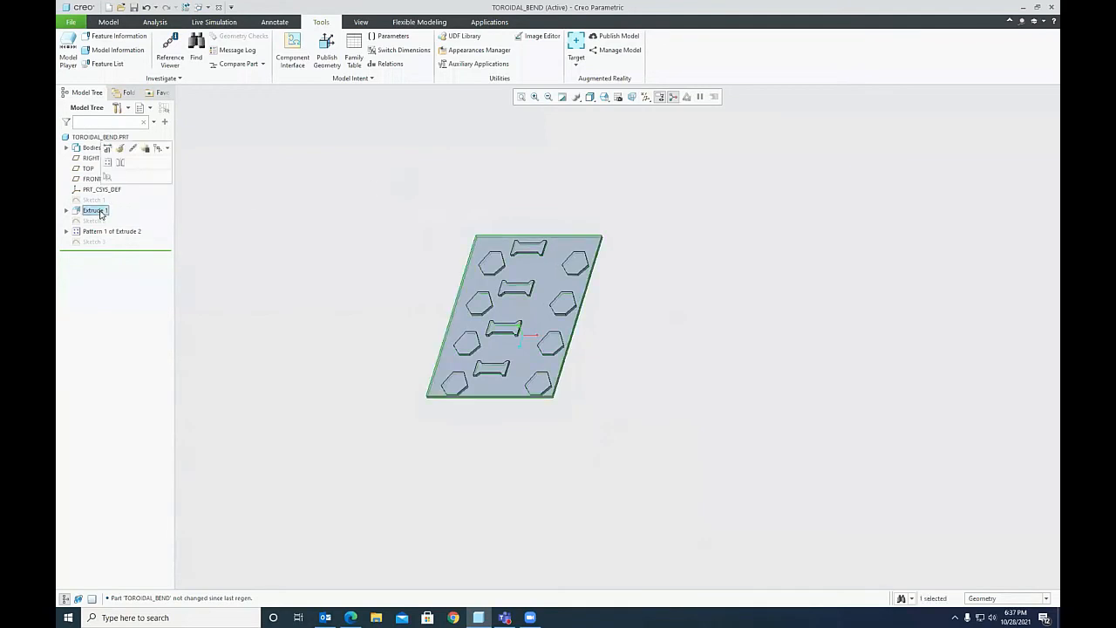
left_click(105, 155)
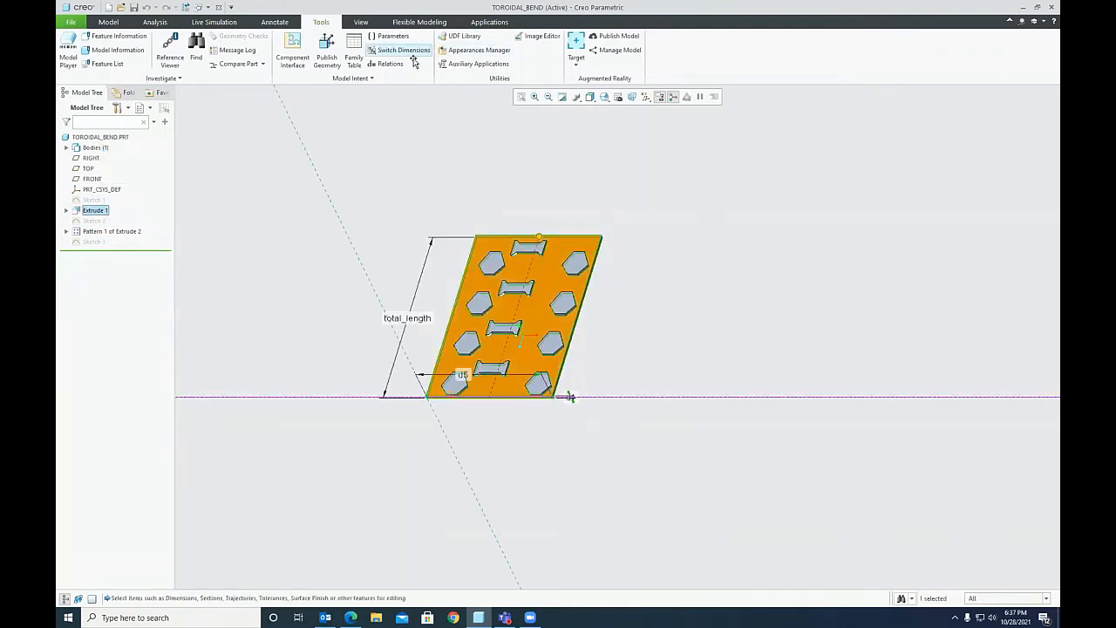
double_click(407, 316)
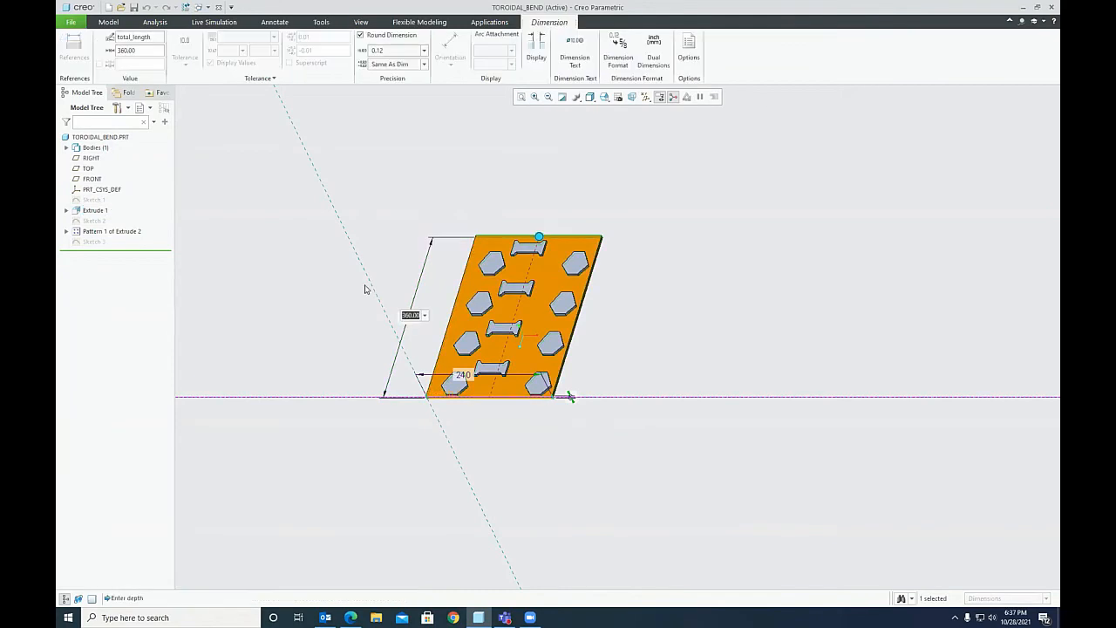
type("3")
key("Return")
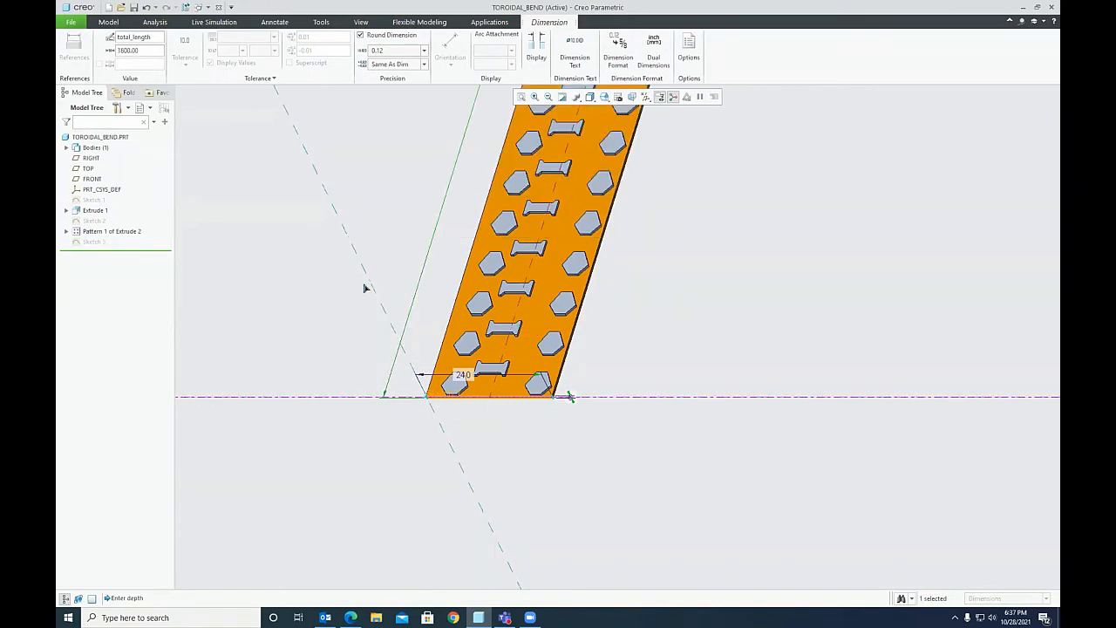
scroll(644, 465, "down", 2)
scroll(644, 466, "down", 2)
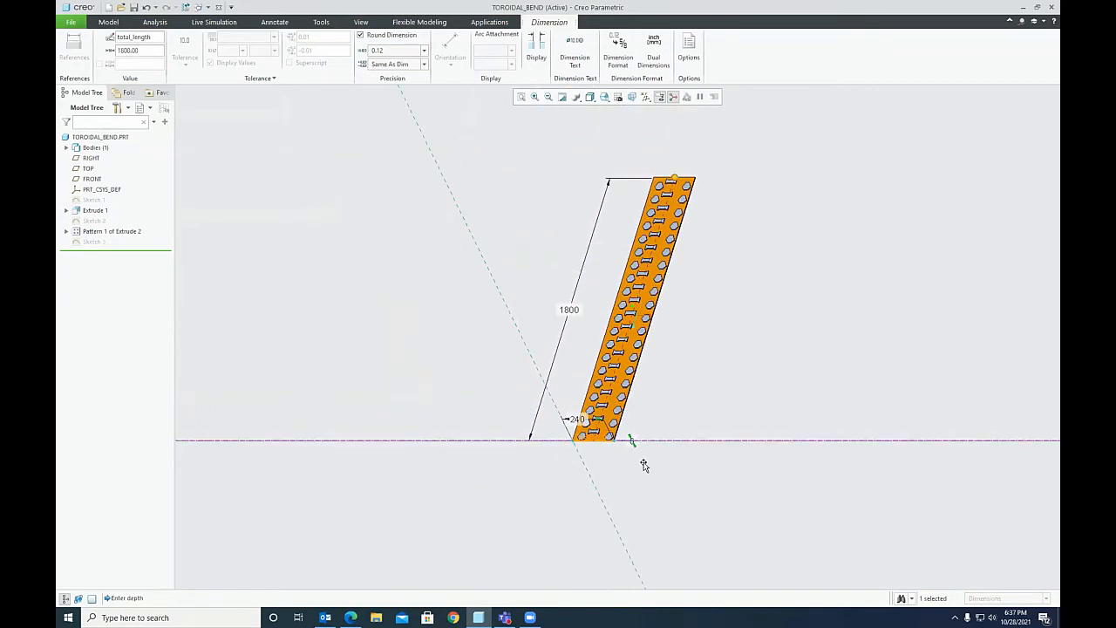
left_click(573, 140)
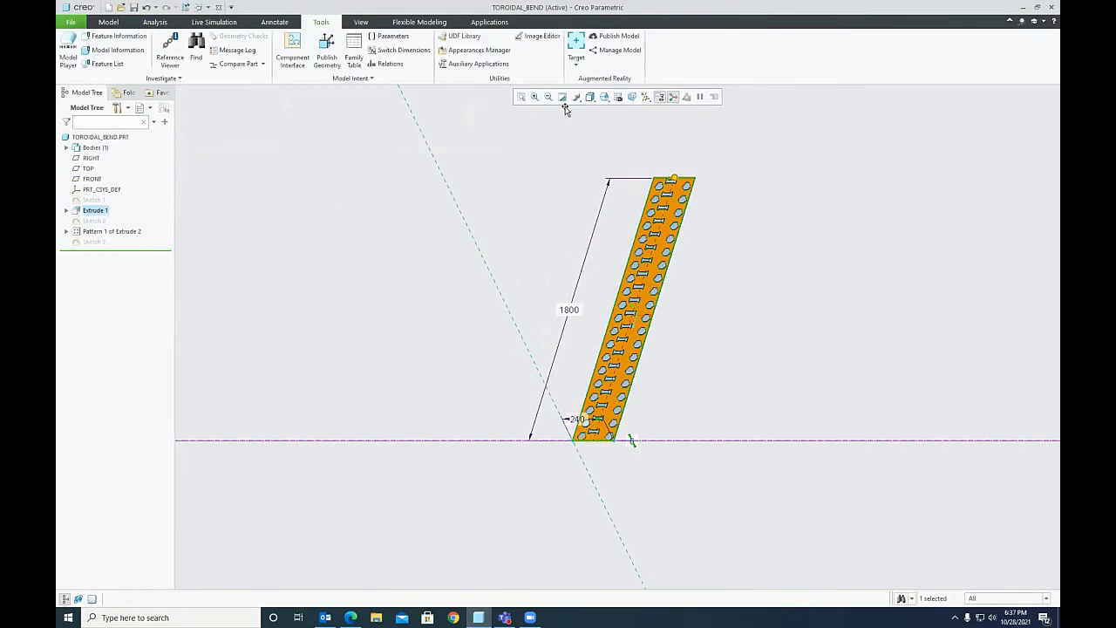
key("ctrl+g")
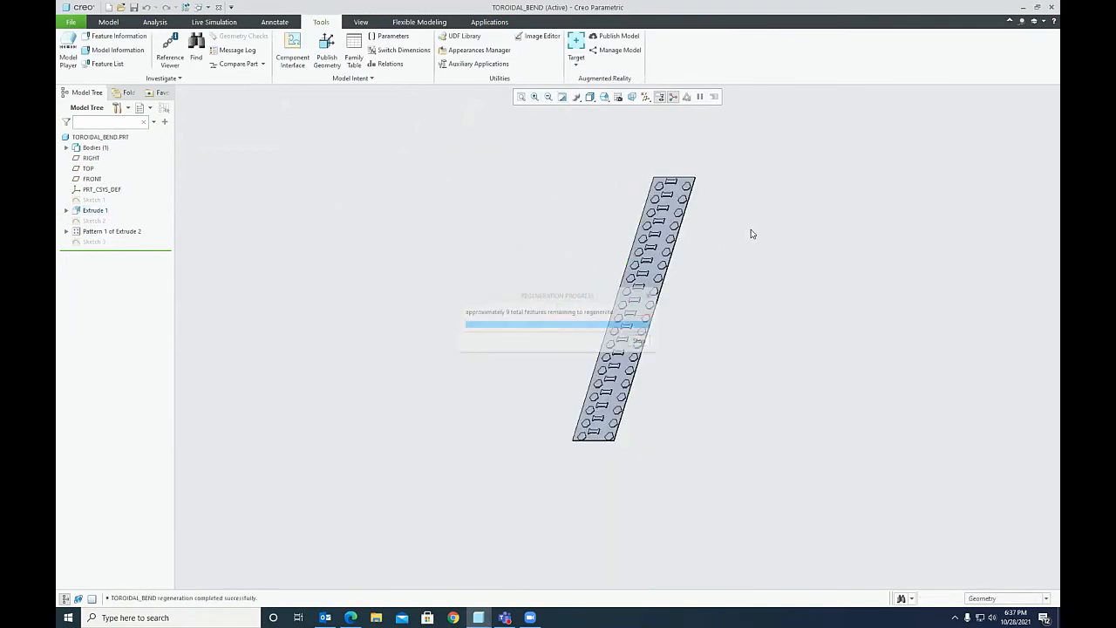
scroll(760, 246, "up", 1)
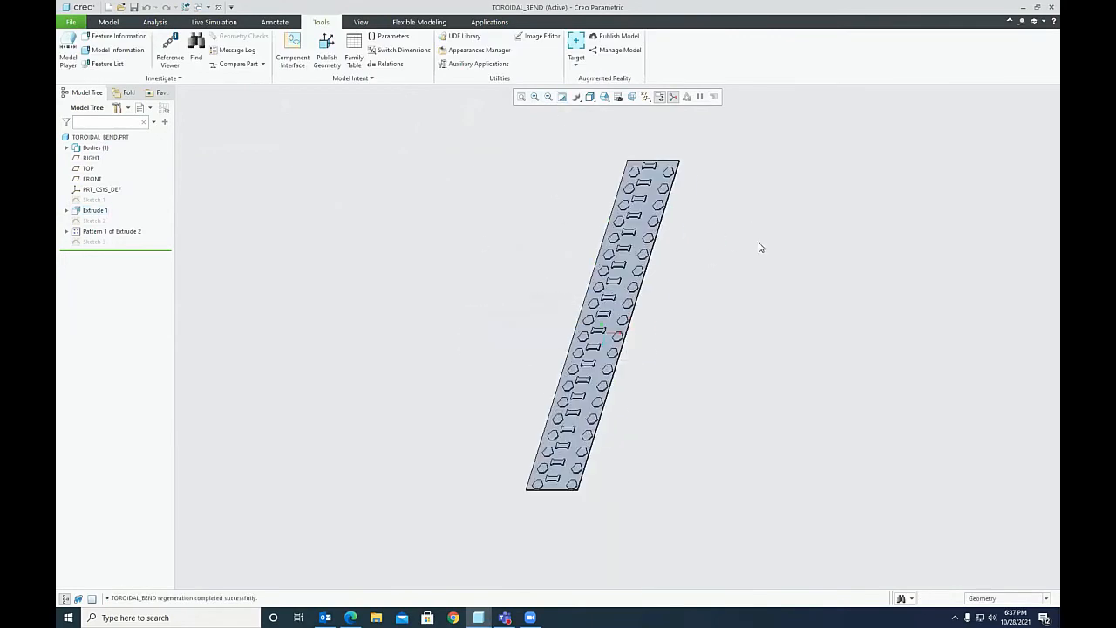
Step: Review the member number and spacing in the definition of Pattern 1 of Extrude 2, and accept it without changes
left_click(111, 231)
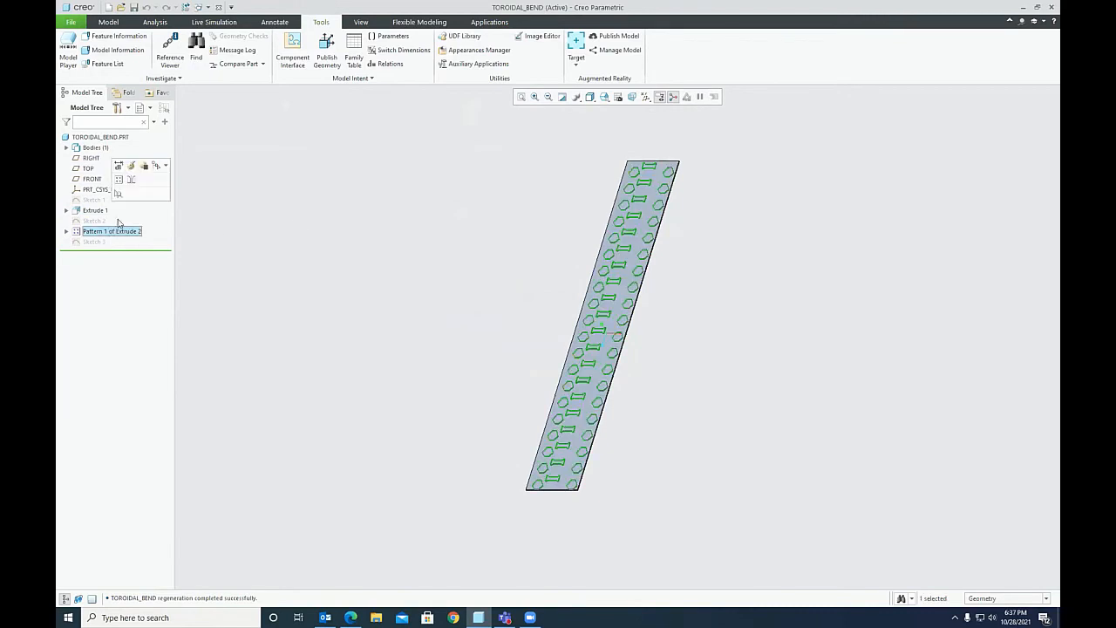
left_click(131, 168)
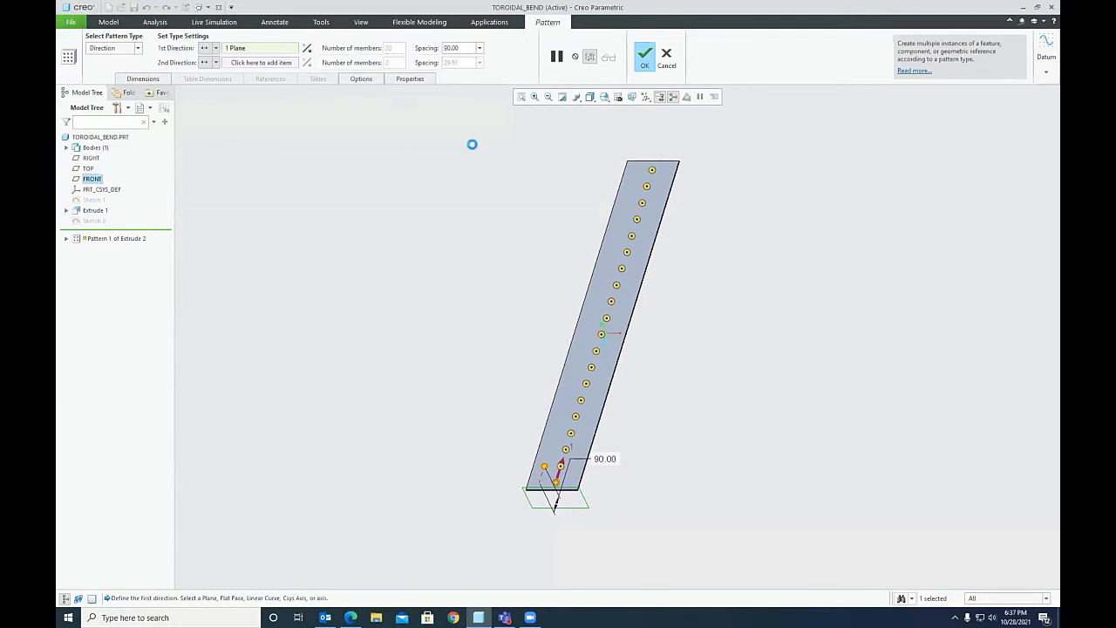
left_click(645, 56)
left_click(413, 262)
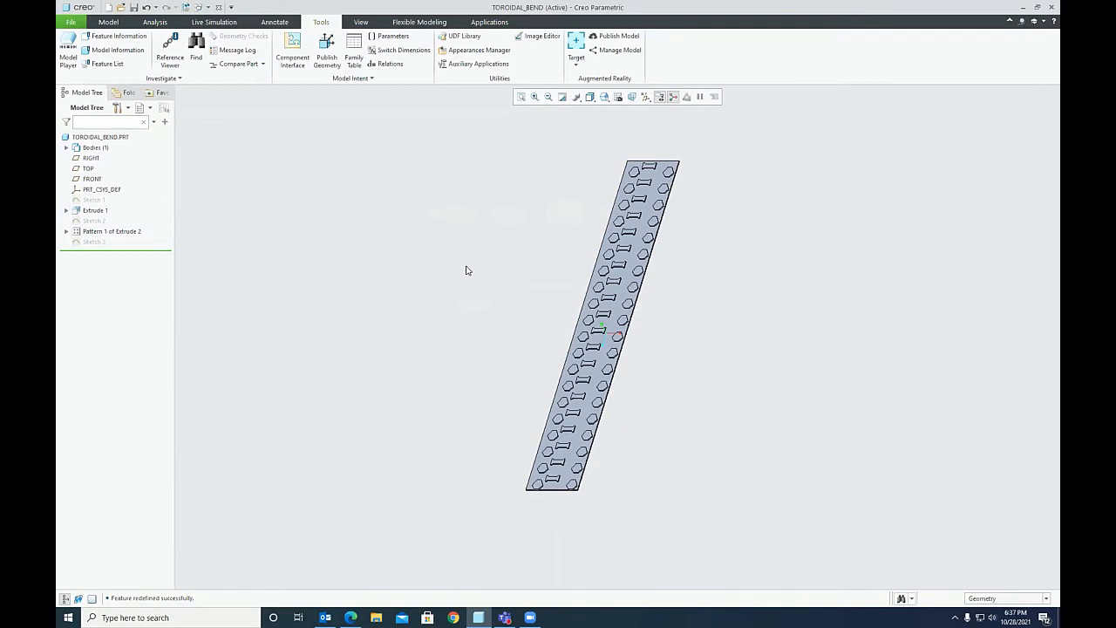
Step: Switch to the i GET IT site in the browser and open the PTC Creo category of the learning catalog
left_click(351, 617)
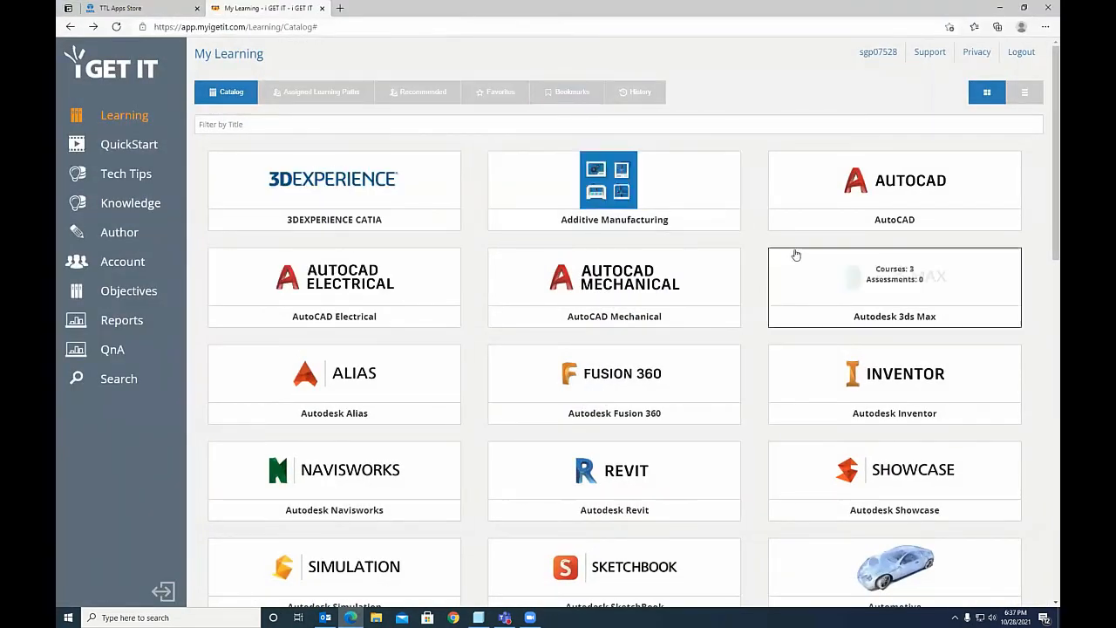
scroll(494, 338, "down", 1)
scroll(494, 338, "down", 5)
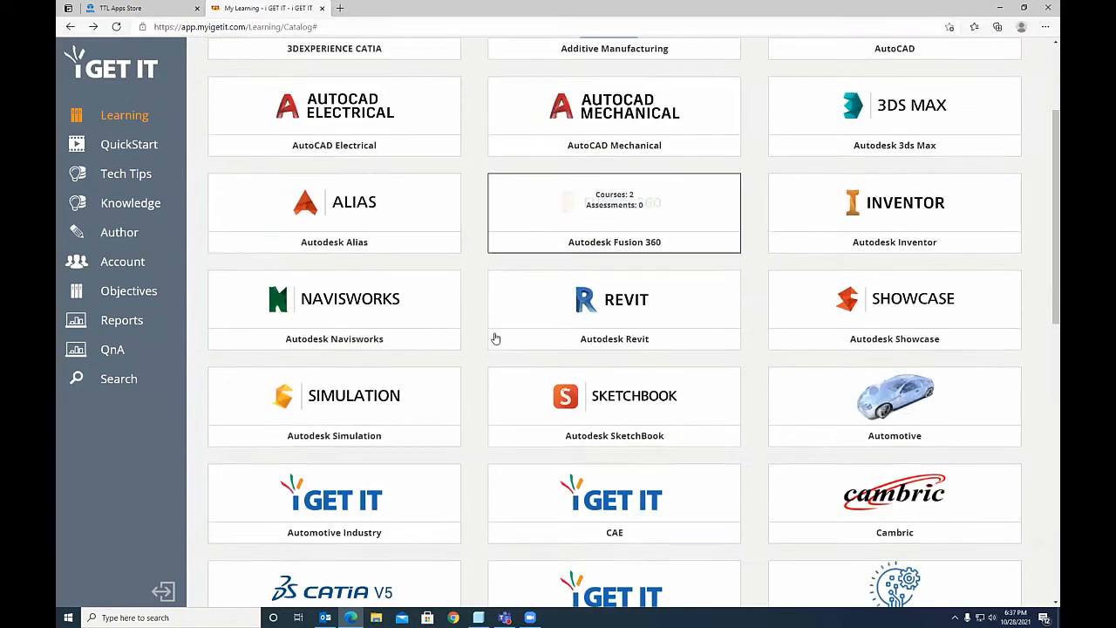
scroll(495, 338, "down", 3)
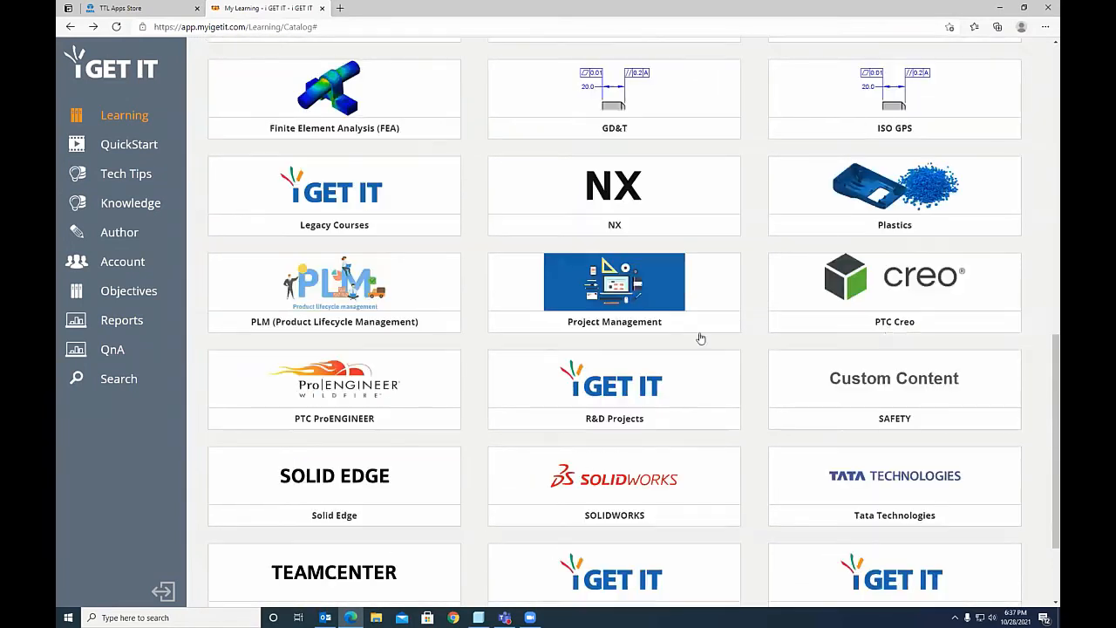
left_click(892, 308)
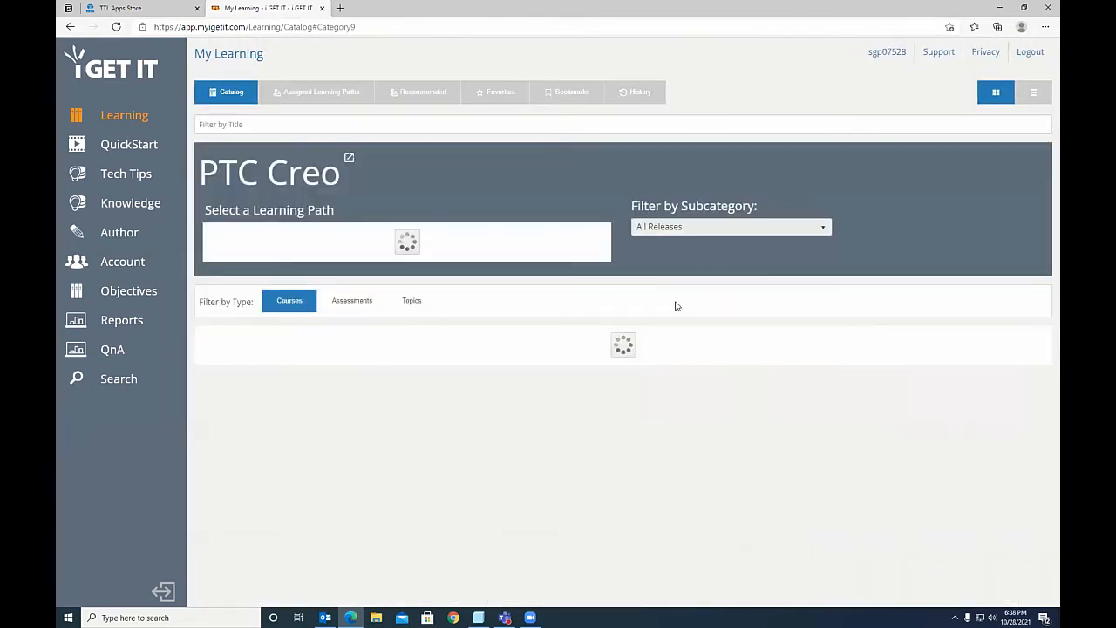
Step: Filter the courses to PTC Creo 4.0, view the Relations lessons in Advanced Modeling Using Creo Parametric 4.0, and return to Creo Parametric
left_click(668, 228)
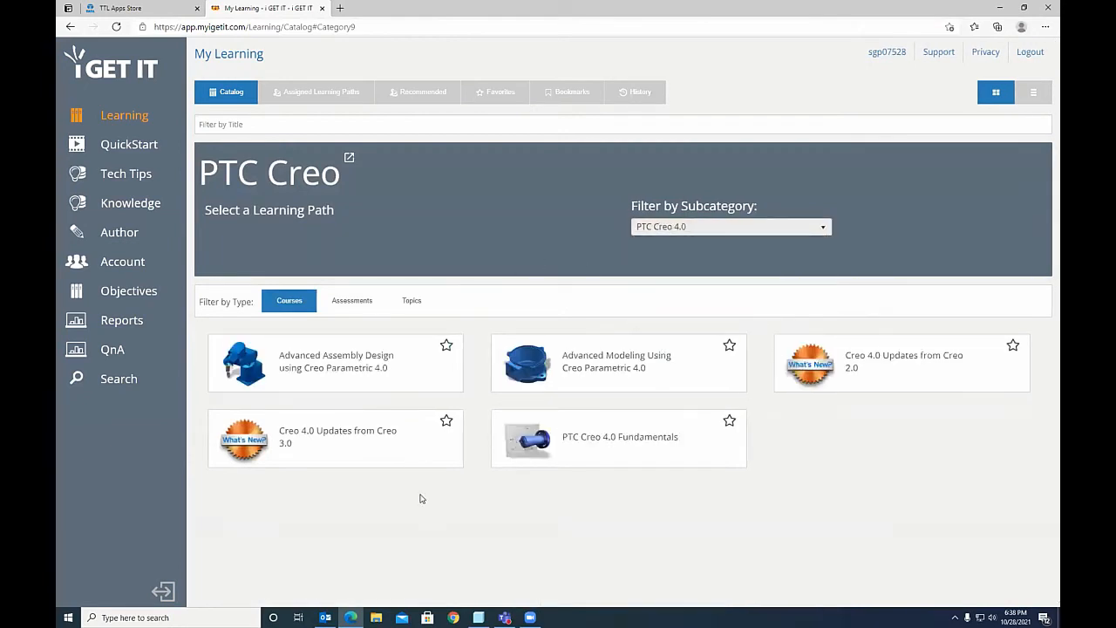
left_click(649, 369)
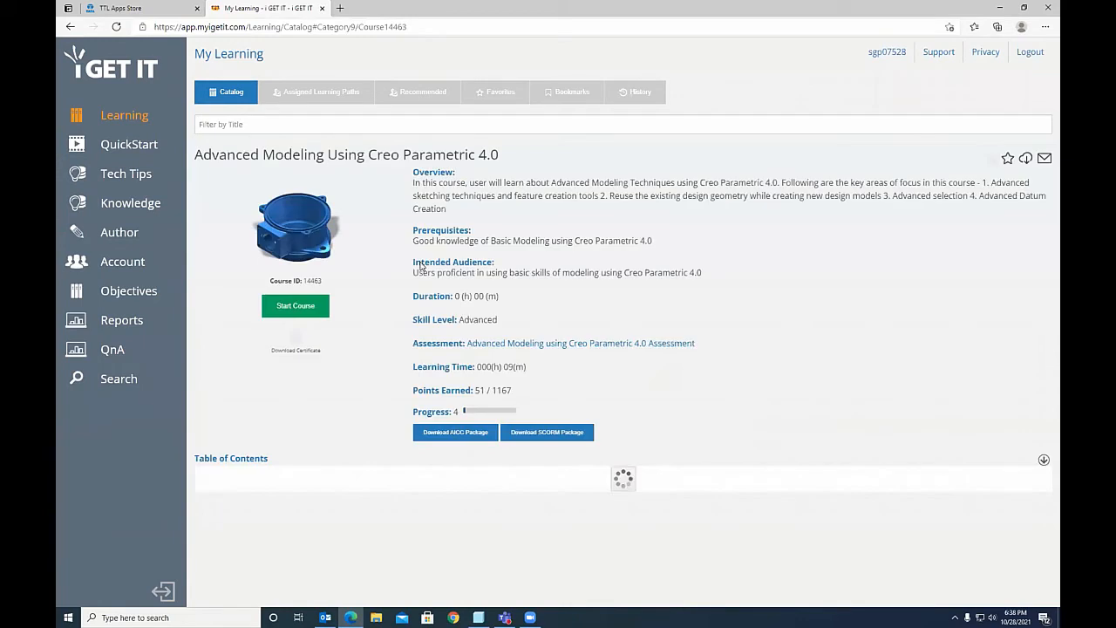
left_click(291, 310)
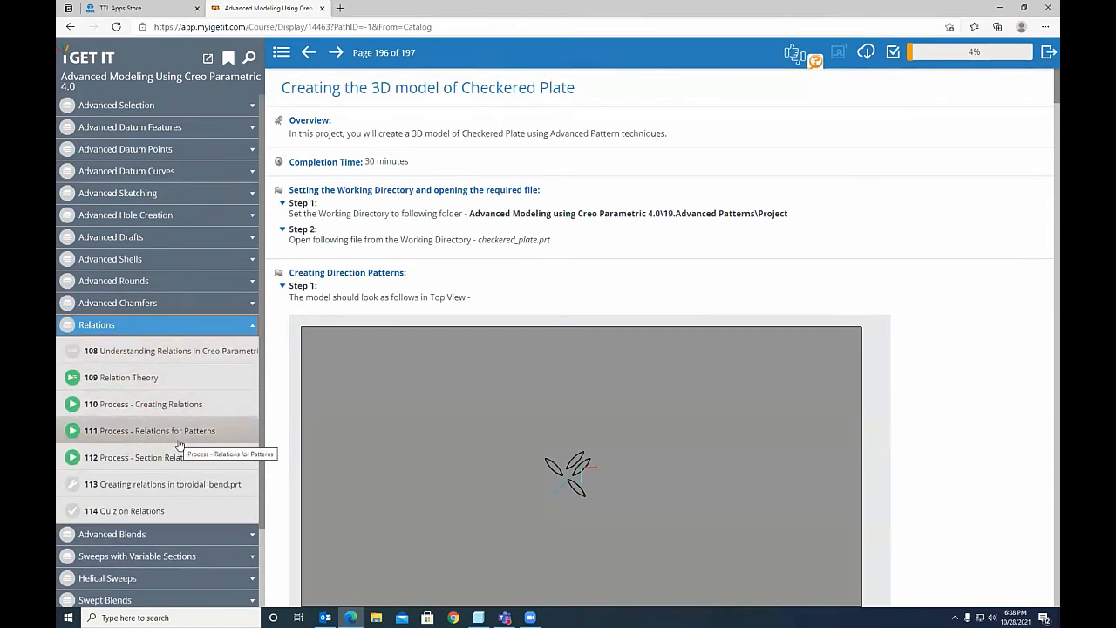
left_click(999, 14)
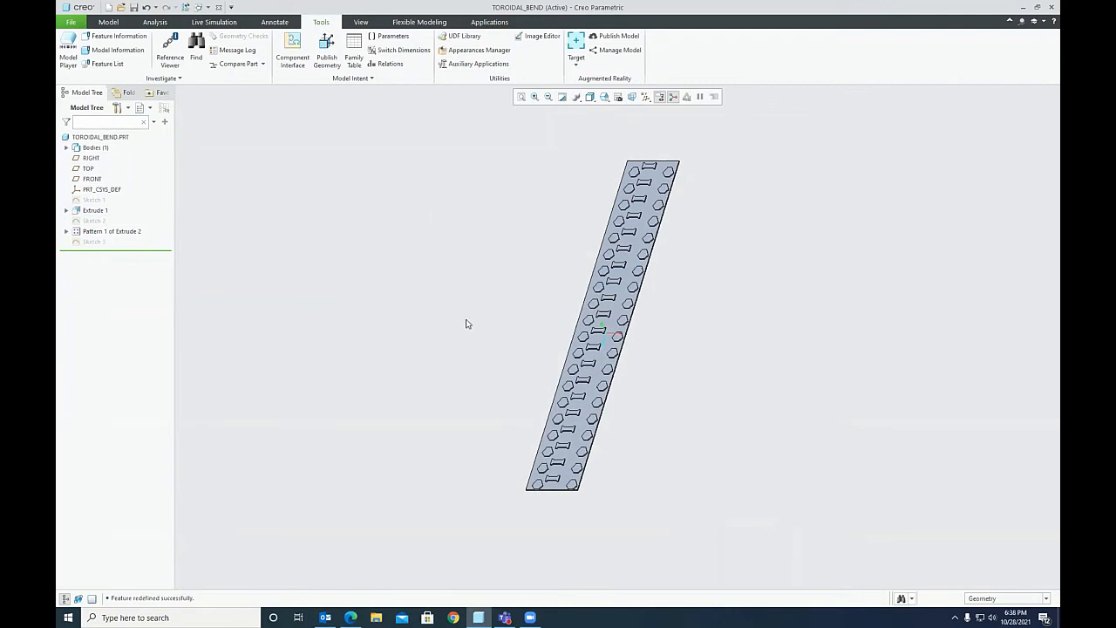
scroll(468, 322, "up", 2)
scroll(624, 207, "down", 2)
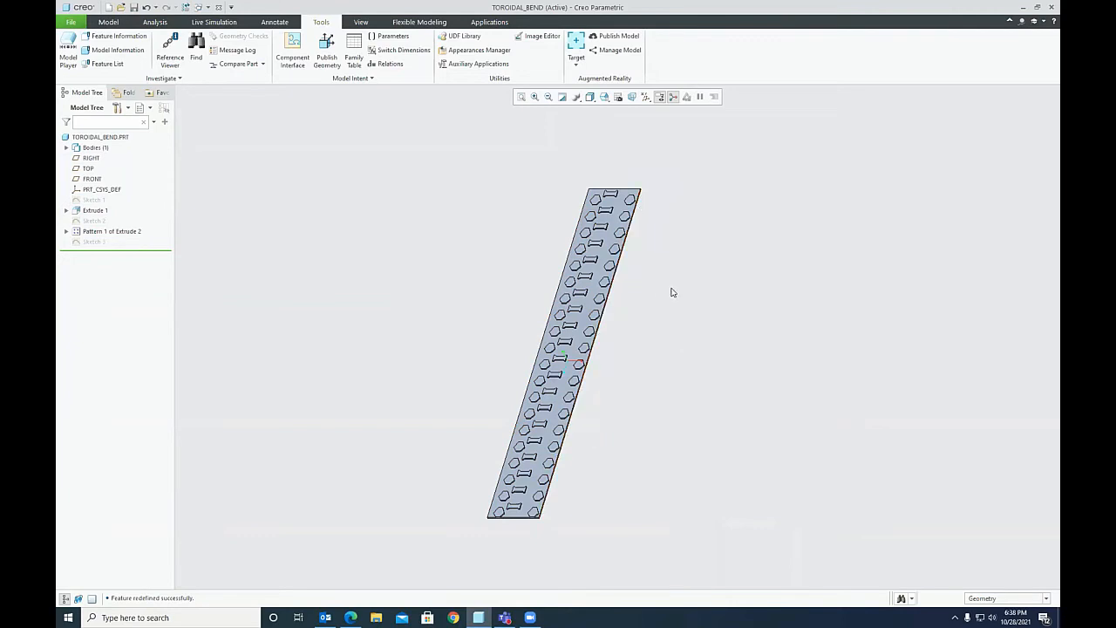
left_click(108, 22)
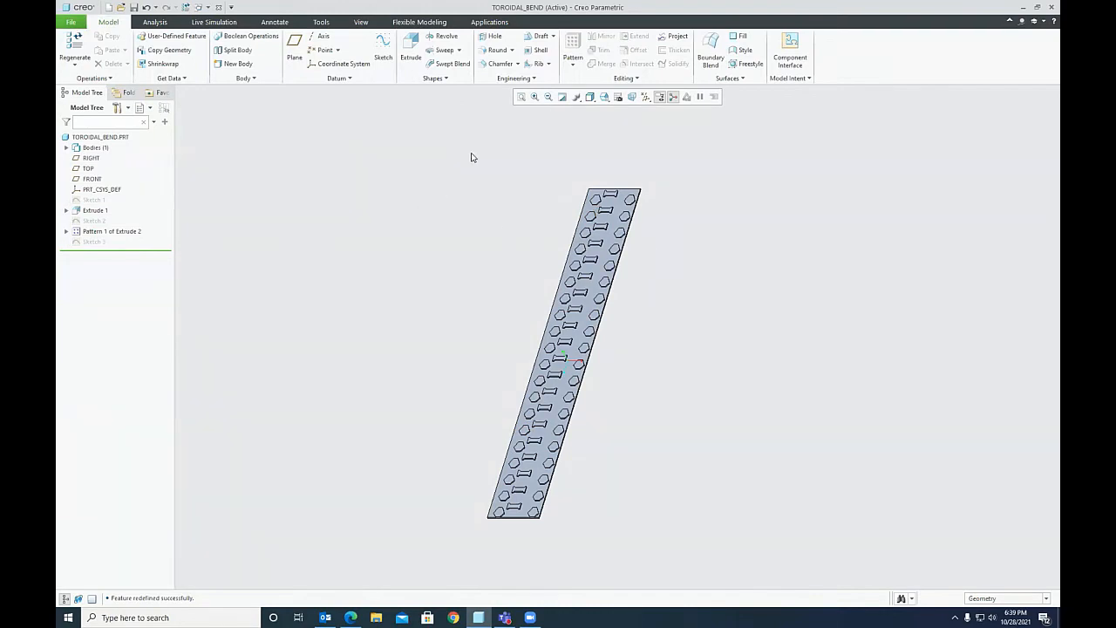
left_click(515, 78)
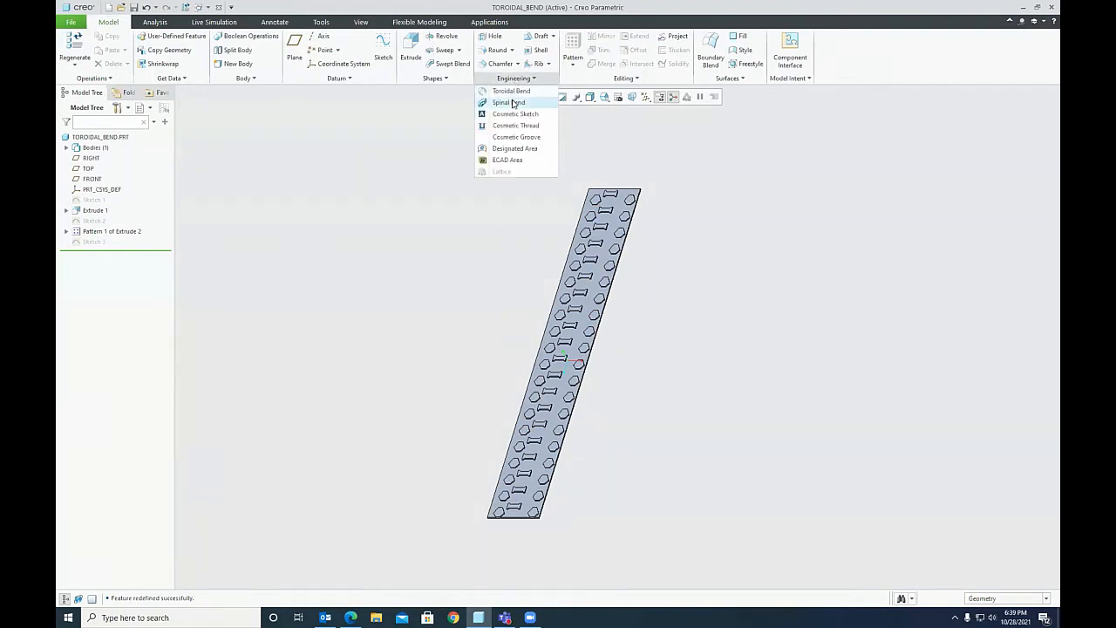
left_click(501, 102)
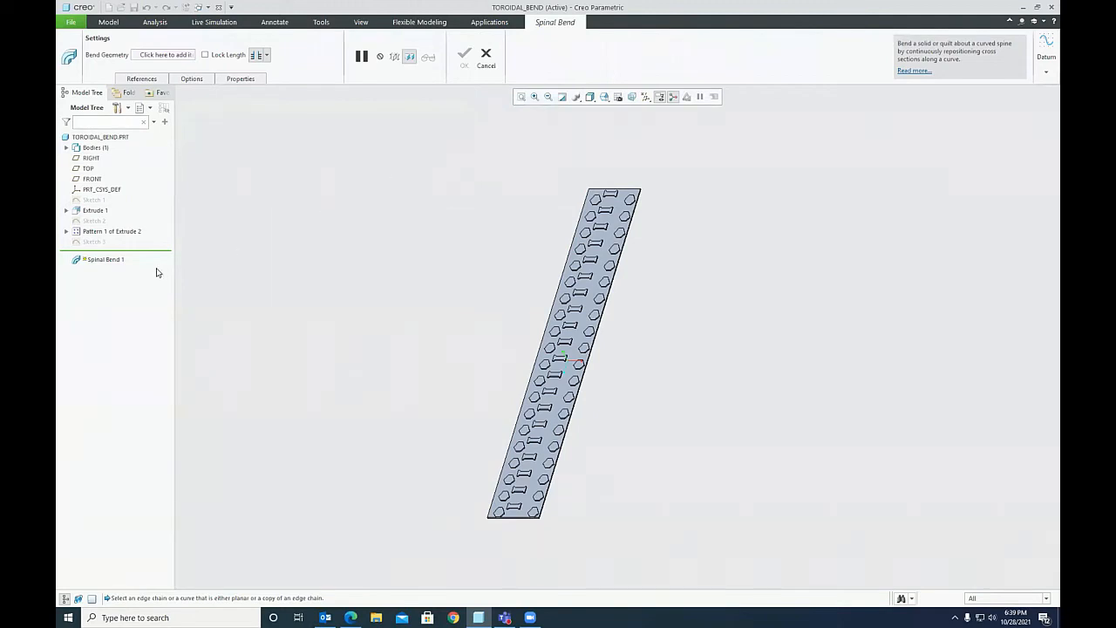
left_click(485, 56)
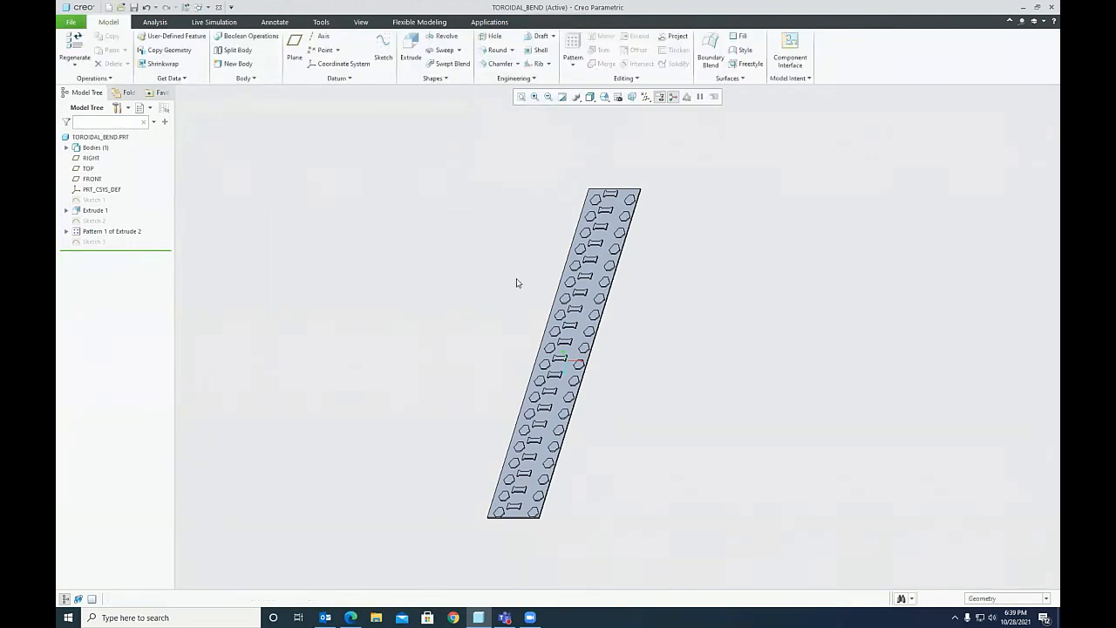
Step: Show the hidden Sketch 3 and examine its arc at the lower end of the plate
left_click(108, 241)
left_click(362, 292)
scroll(366, 294, "down", 2)
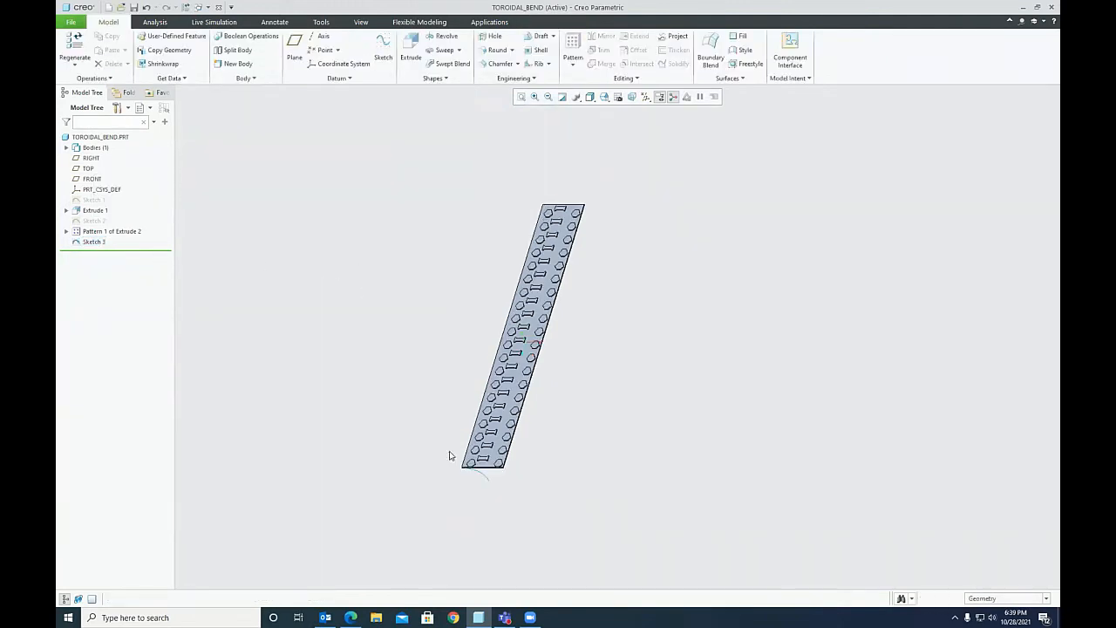
scroll(468, 462, "up", 2)
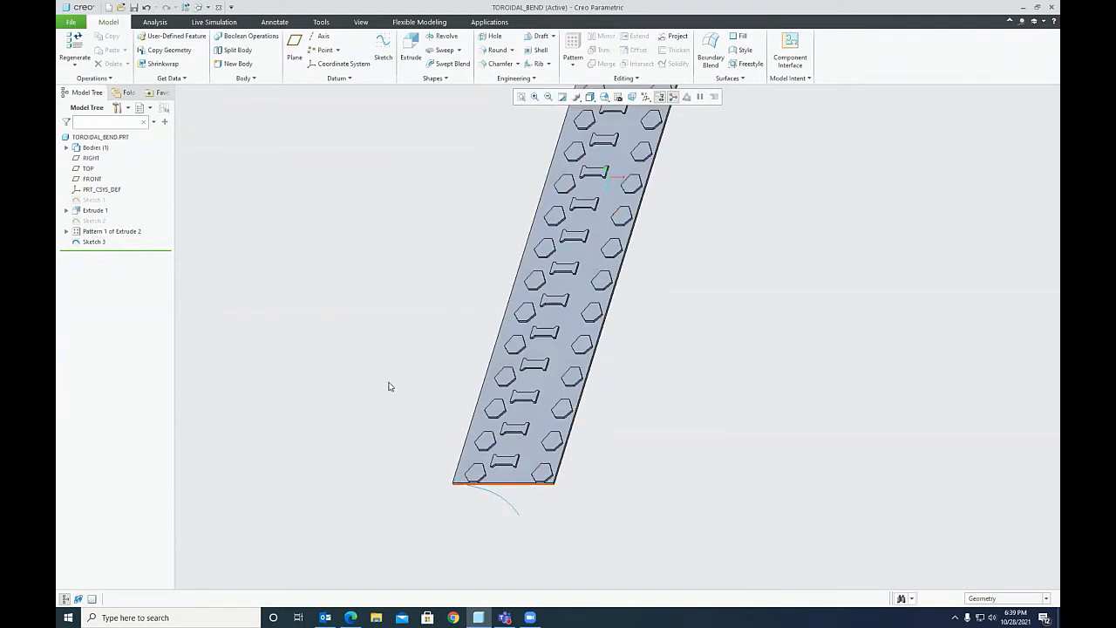
scroll(386, 379, "down", 2)
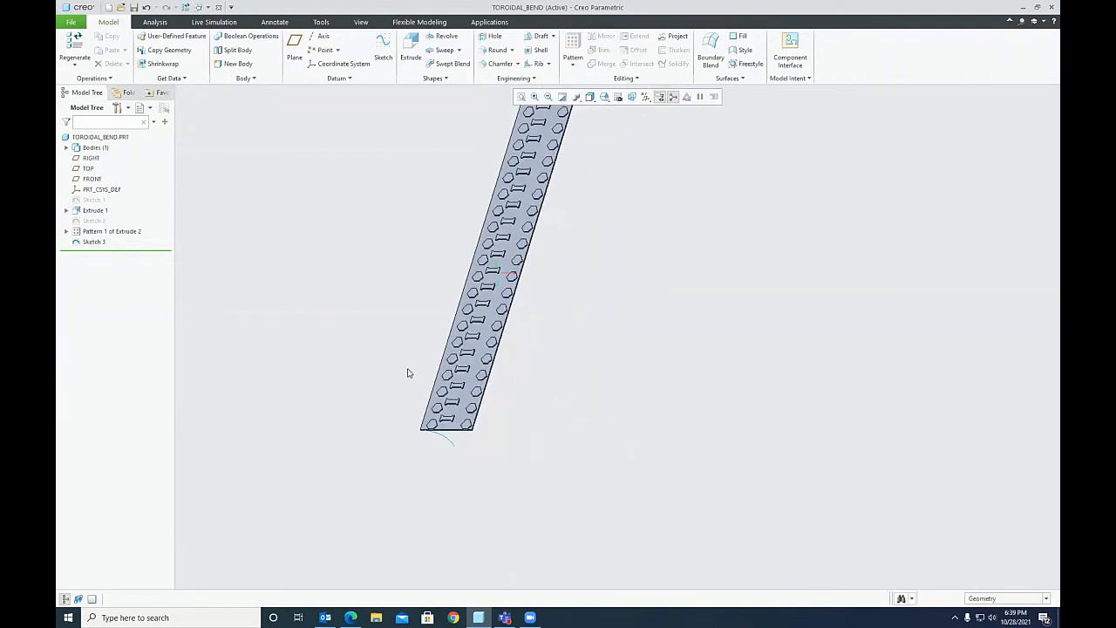
scroll(541, 428, "down", 1)
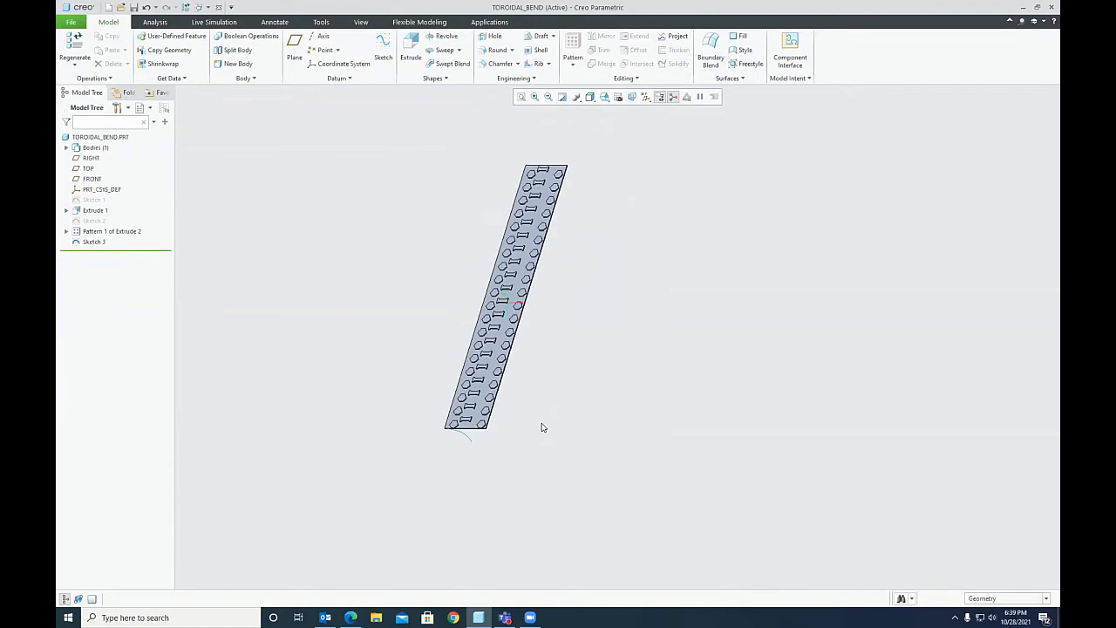
scroll(584, 280, "up", 1)
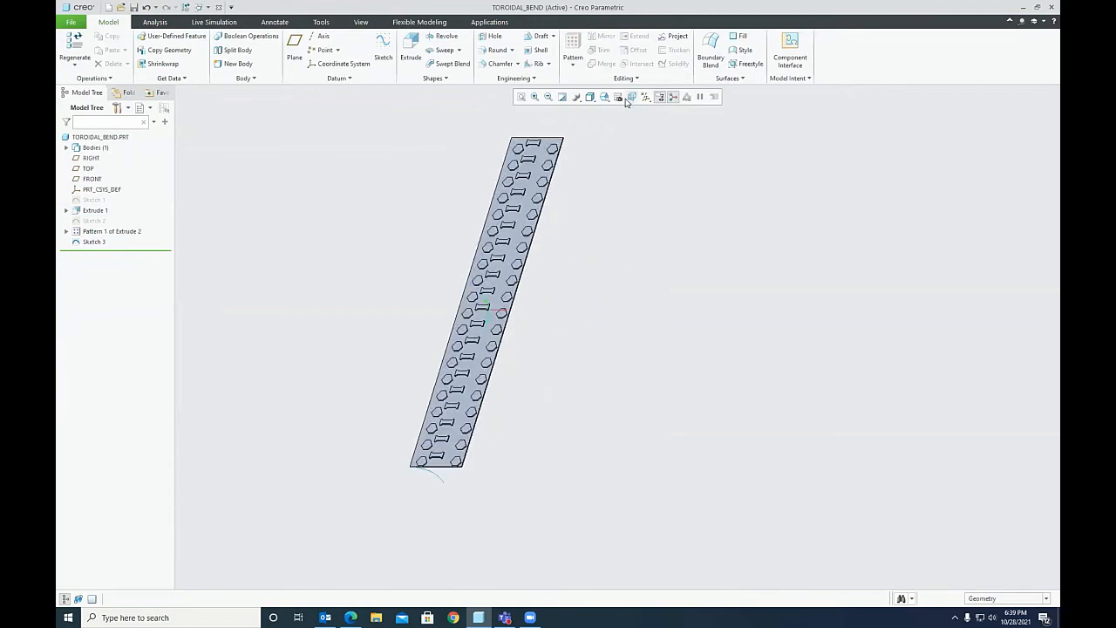
left_click(513, 77)
left_click(503, 103)
left_click(142, 79)
left_click(167, 55)
left_click(479, 293)
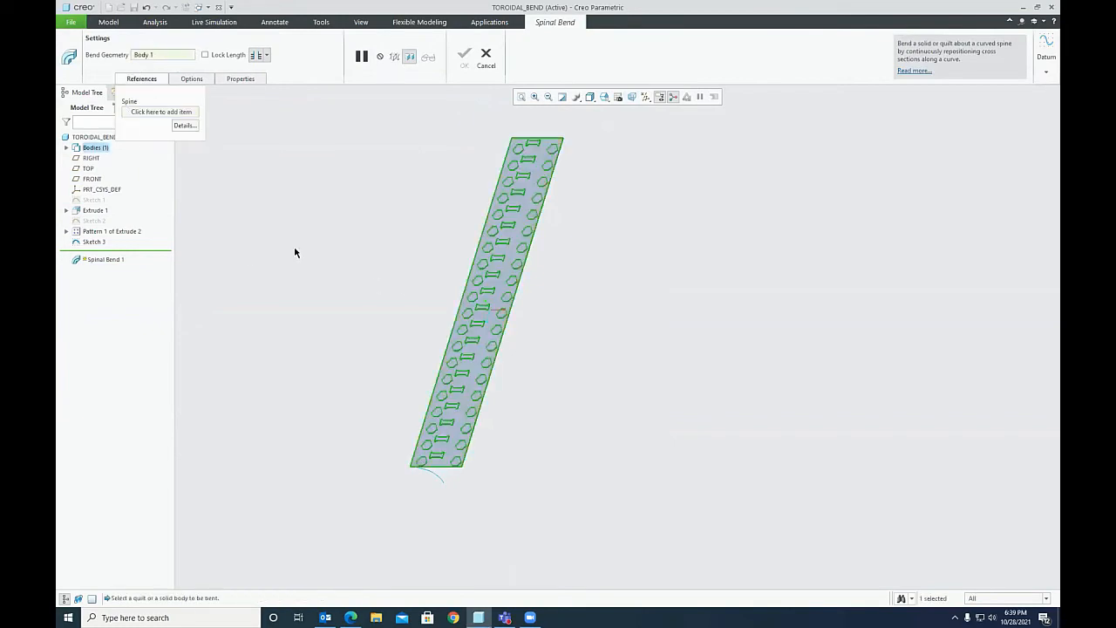
left_click(140, 112)
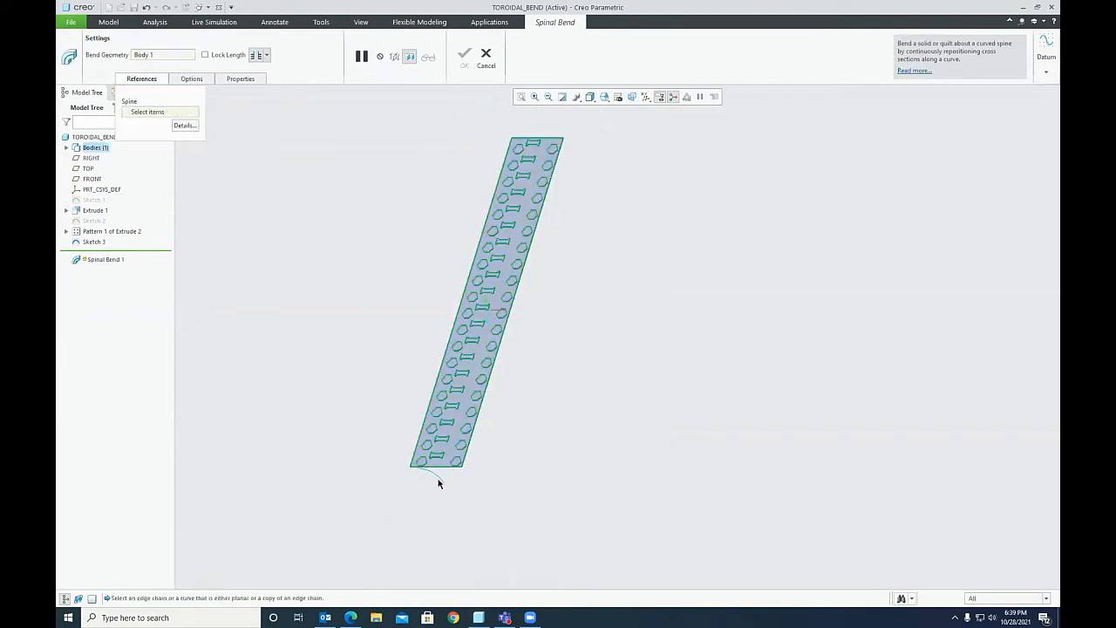
left_click(435, 477)
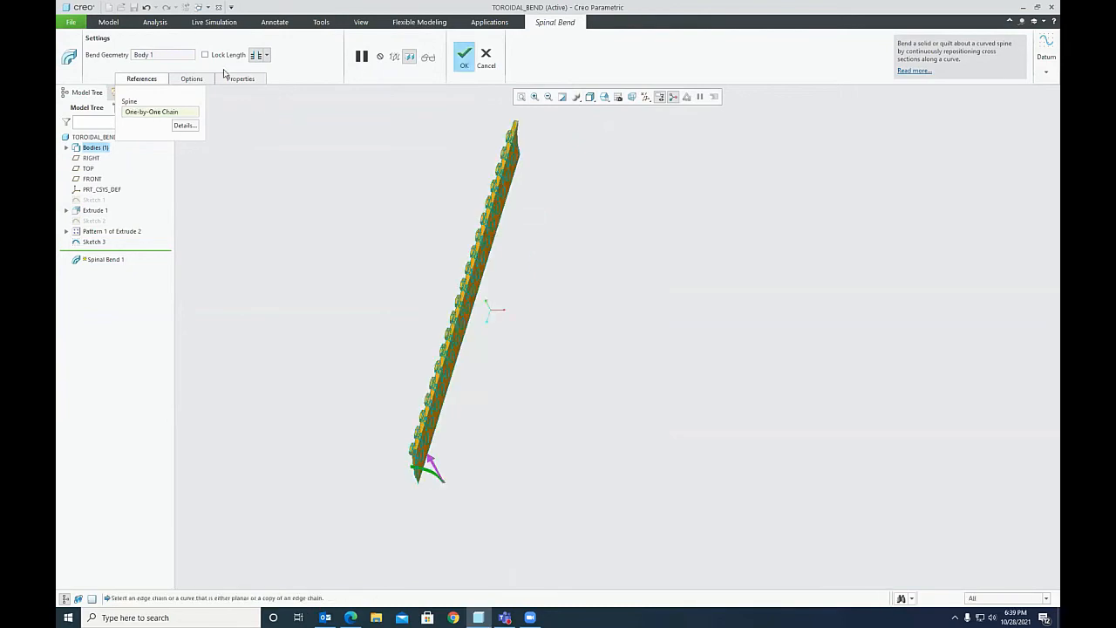
left_click(191, 80)
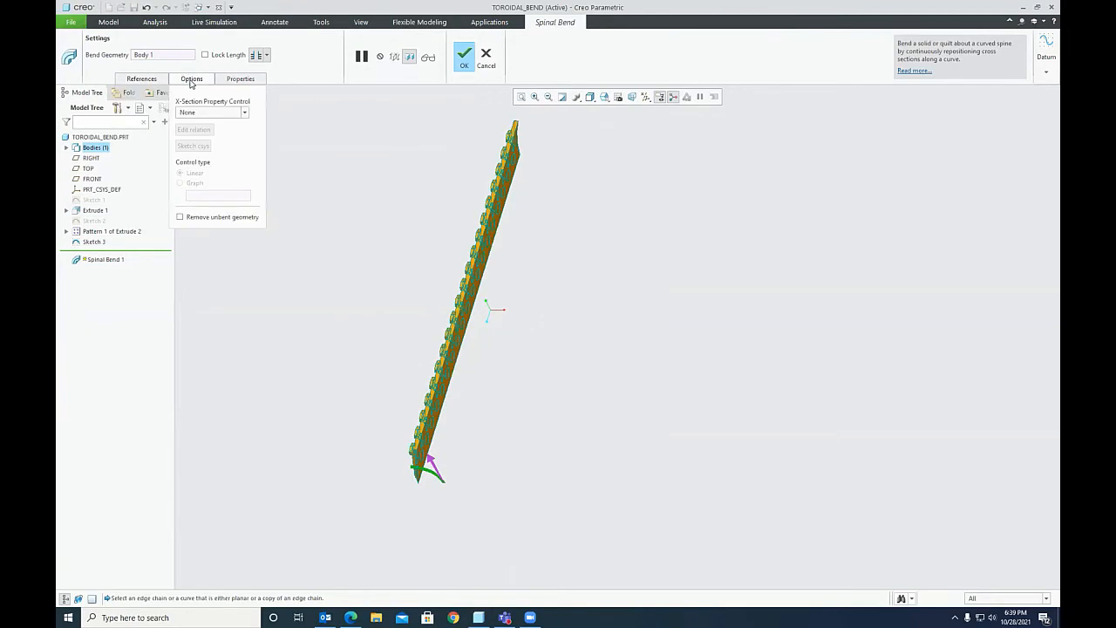
left_click(154, 82)
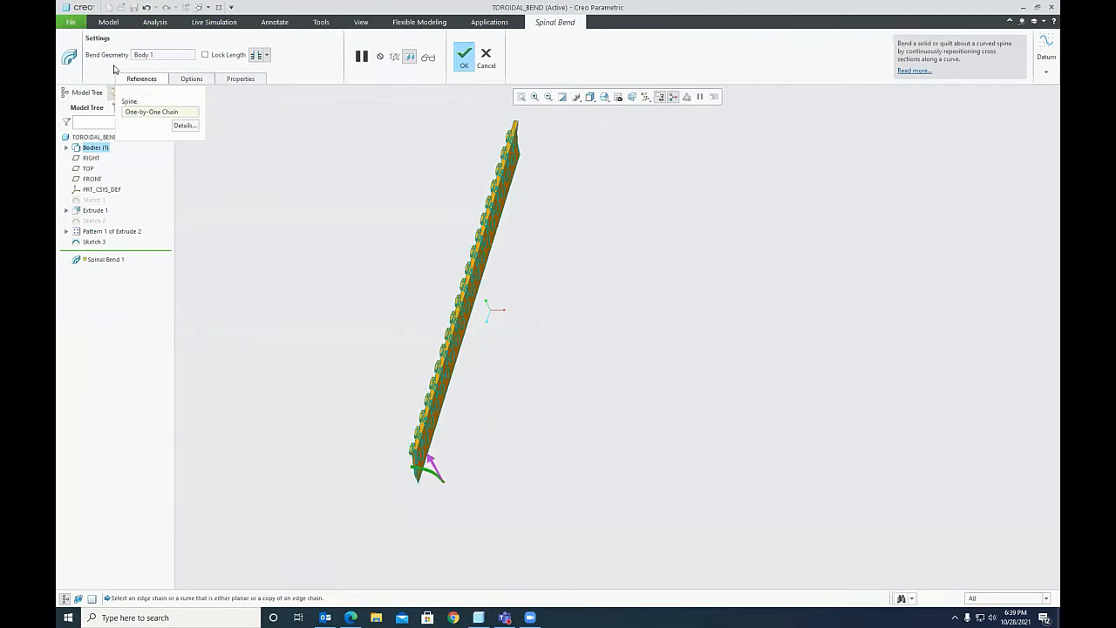
left_click(485, 56)
key("Return")
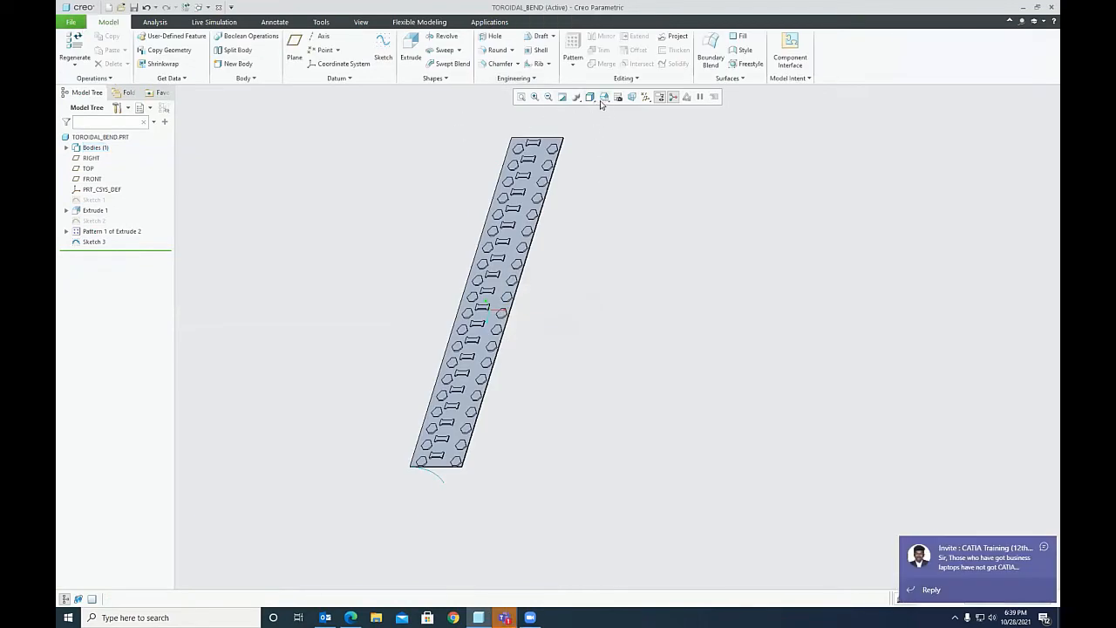
Step: Start a toroidal bend with Sketch 3 as the profile section and the patterned plate body as the bend geometry
left_click(515, 80)
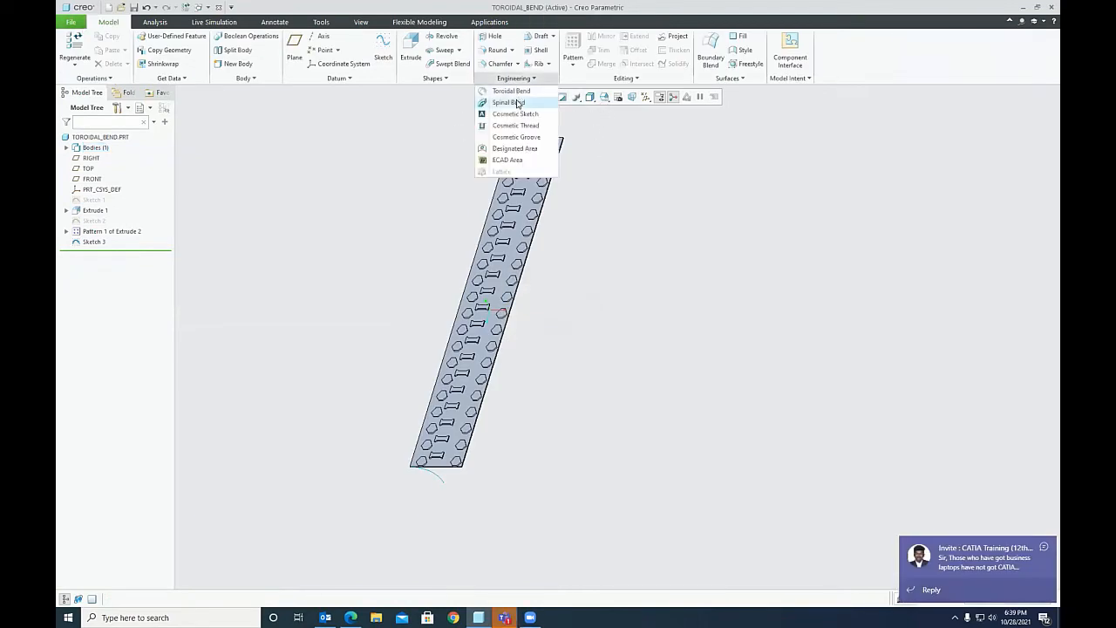
left_click(511, 91)
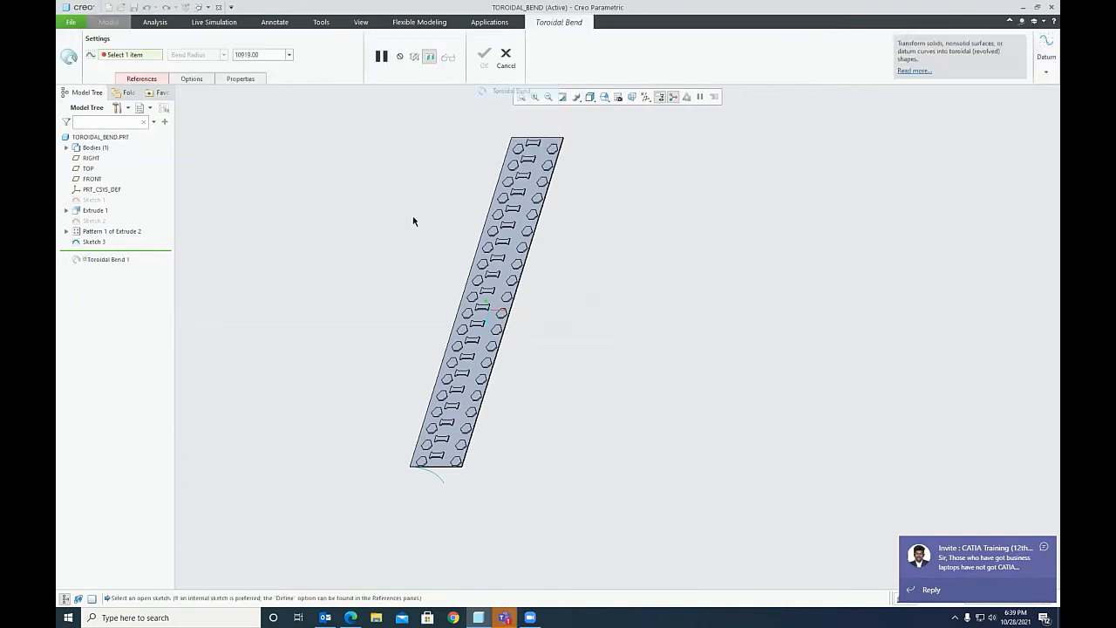
left_click(148, 84)
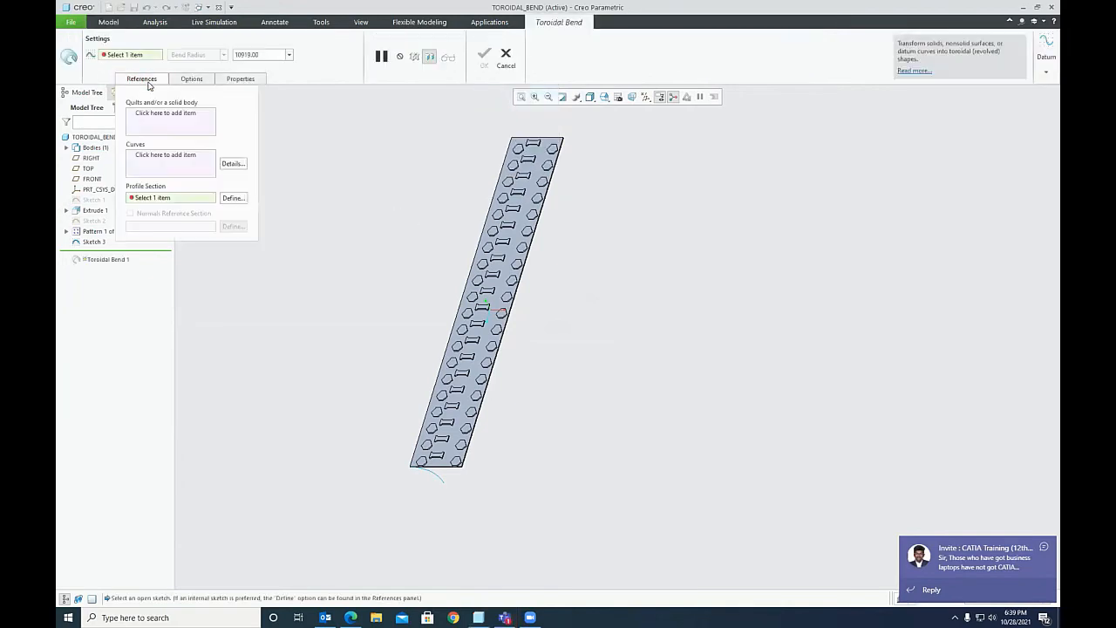
left_click(439, 479)
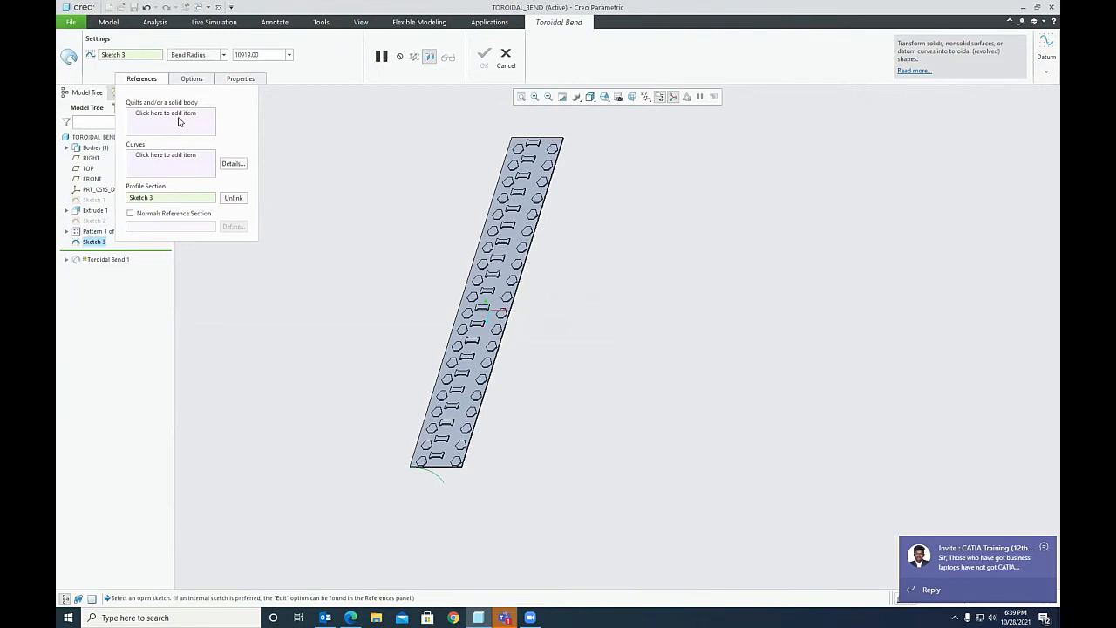
left_click(479, 317)
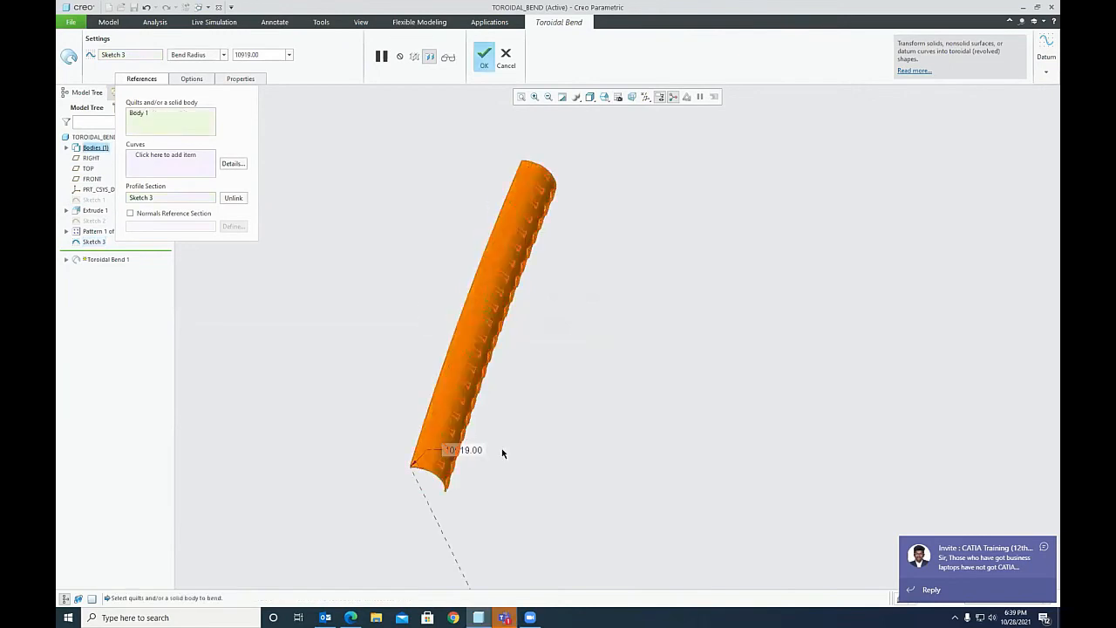
scroll(470, 475, "down", 3)
scroll(473, 478, "up", 3)
scroll(475, 478, "down", 5)
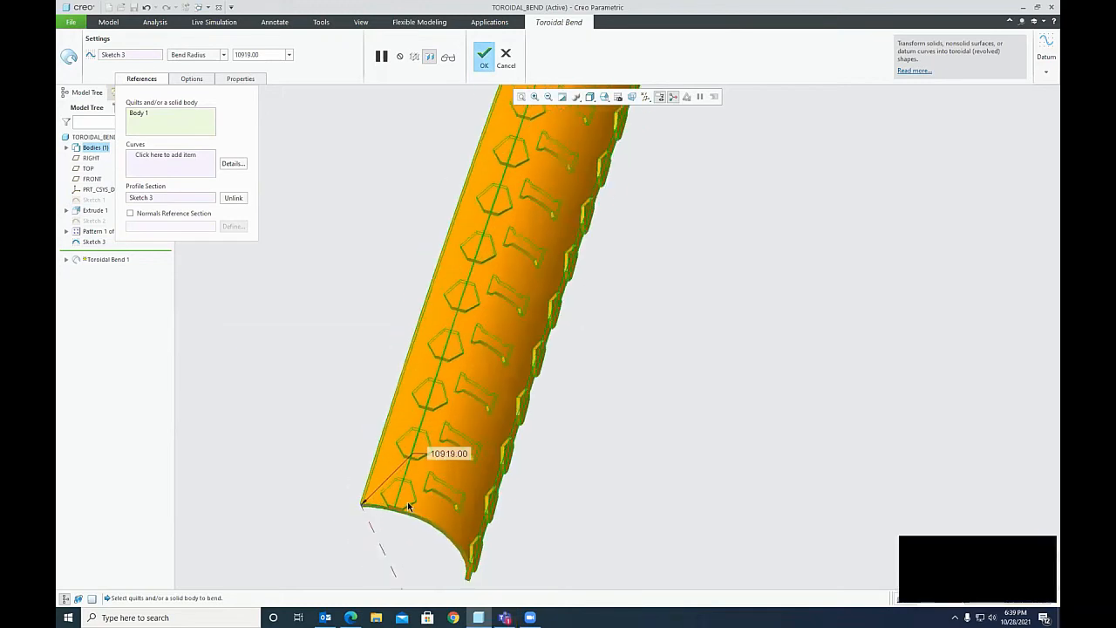
scroll(409, 506, "up", 5)
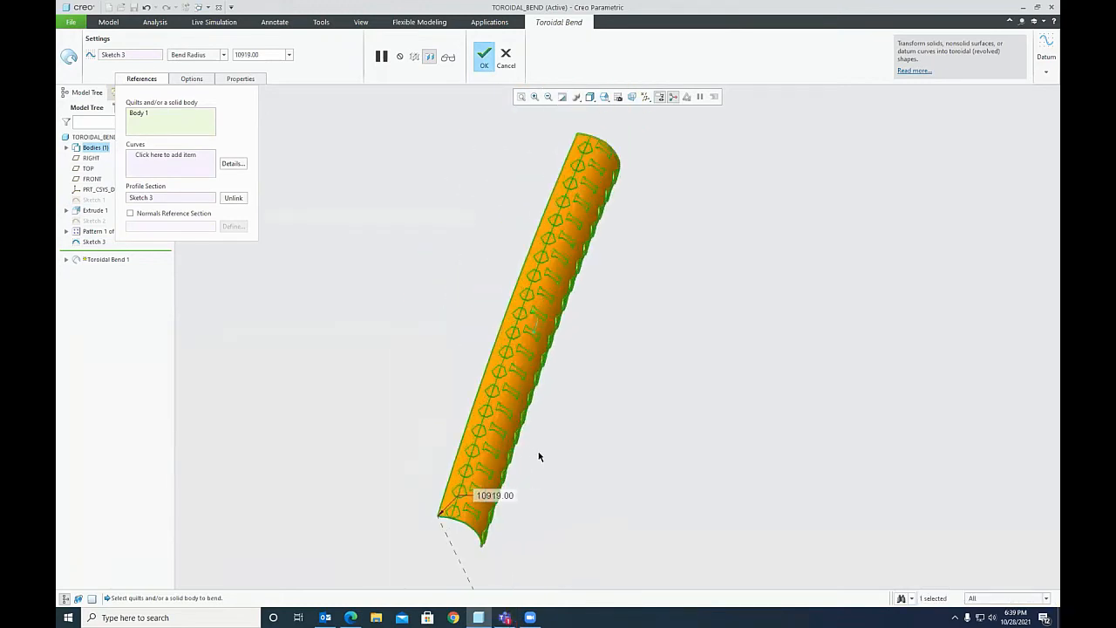
scroll(563, 403, "up", 3)
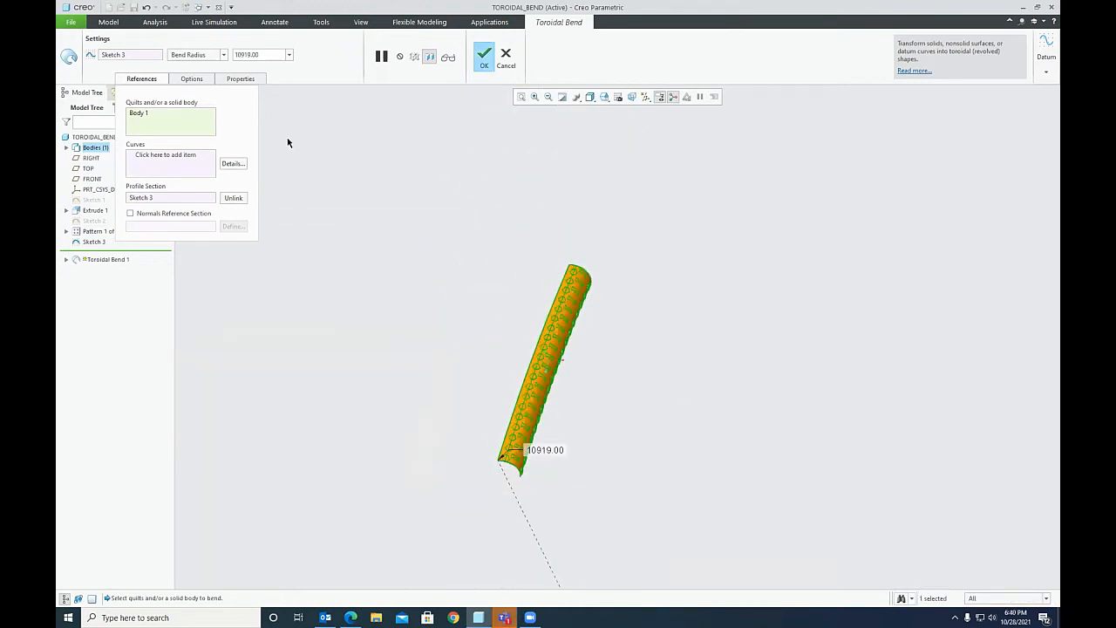
Step: Set the toroidal bend to 360 degrees, with its length defined by the plate's two short end faces
left_click(193, 54)
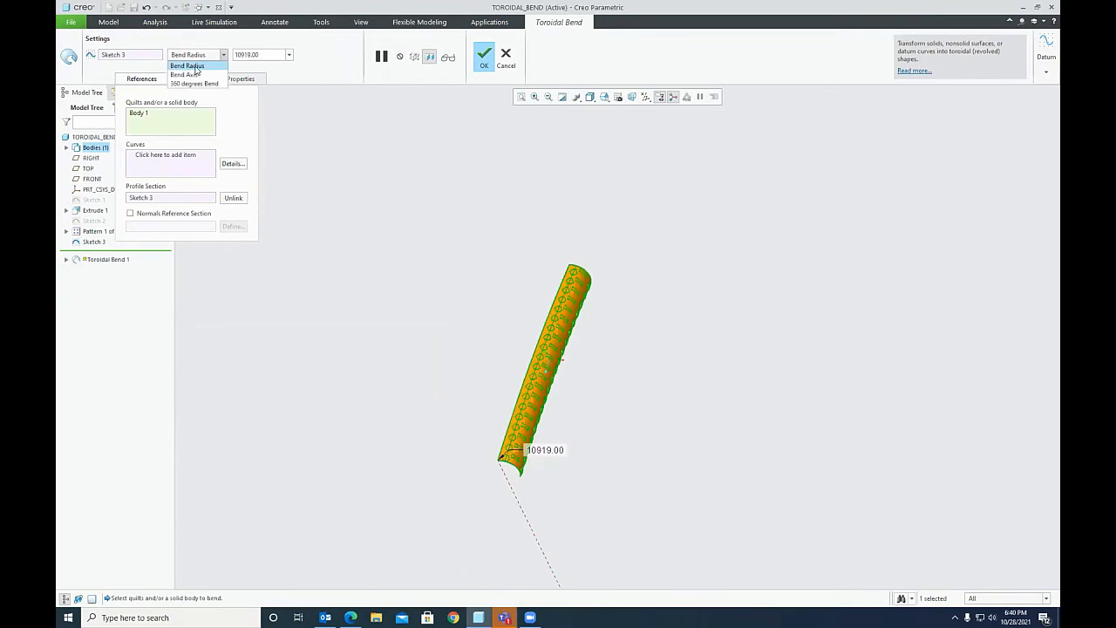
left_click(193, 84)
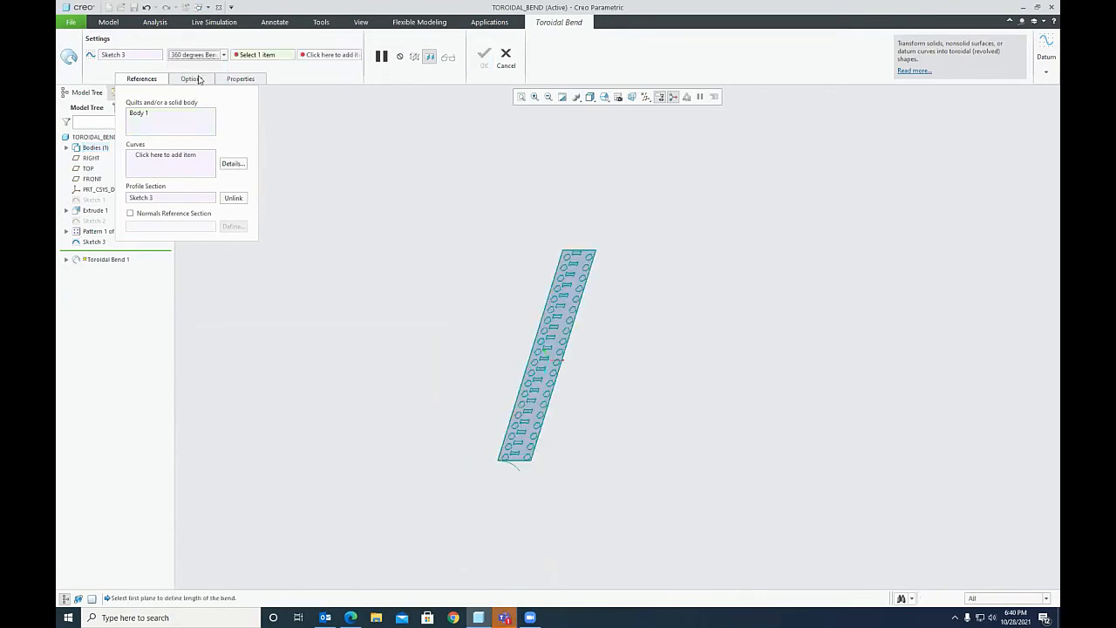
scroll(521, 470, "up", 10)
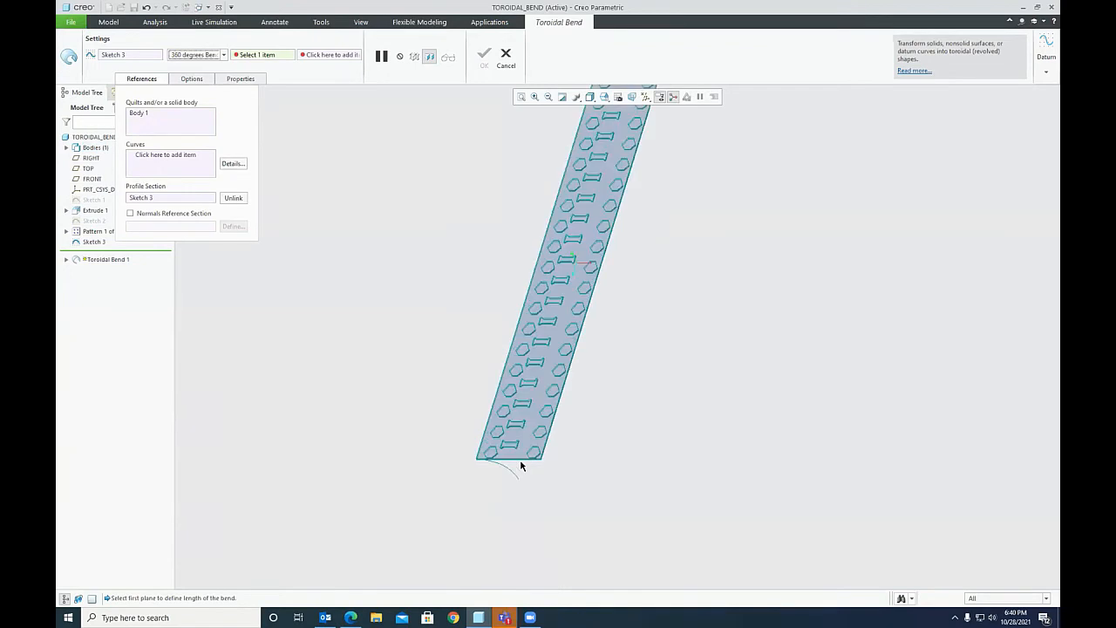
left_click(553, 431)
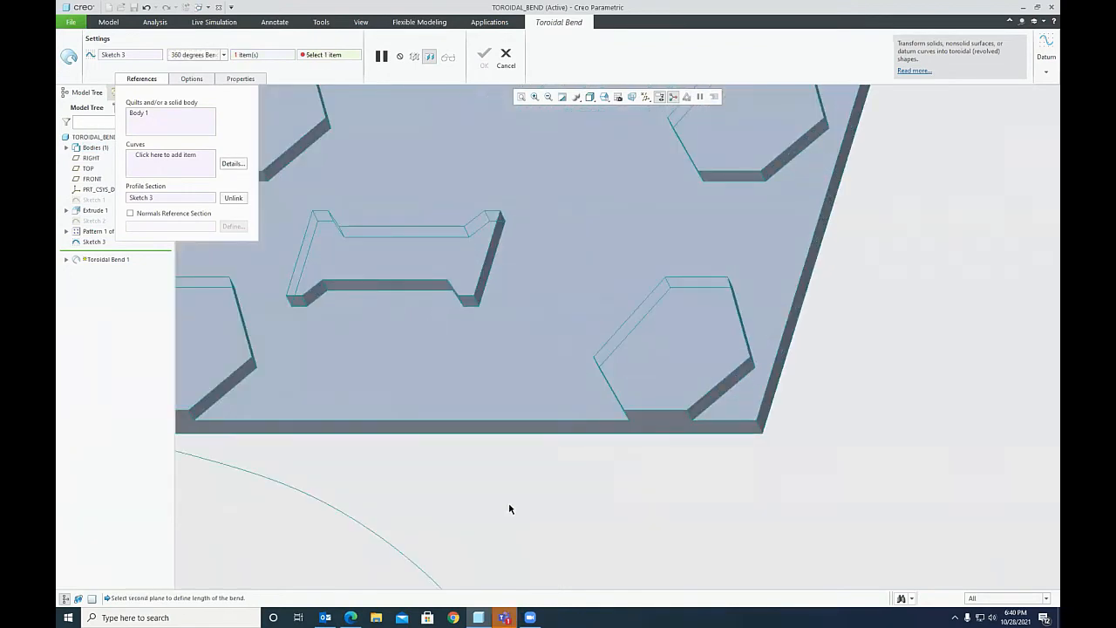
scroll(511, 511, "down", 8)
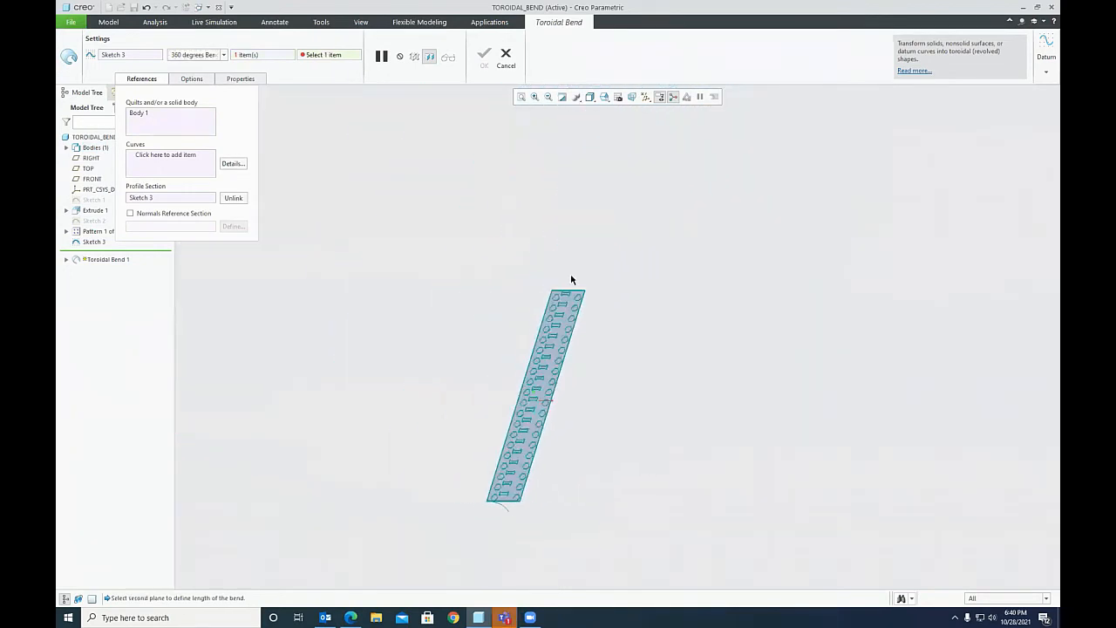
scroll(571, 280, "up", 10)
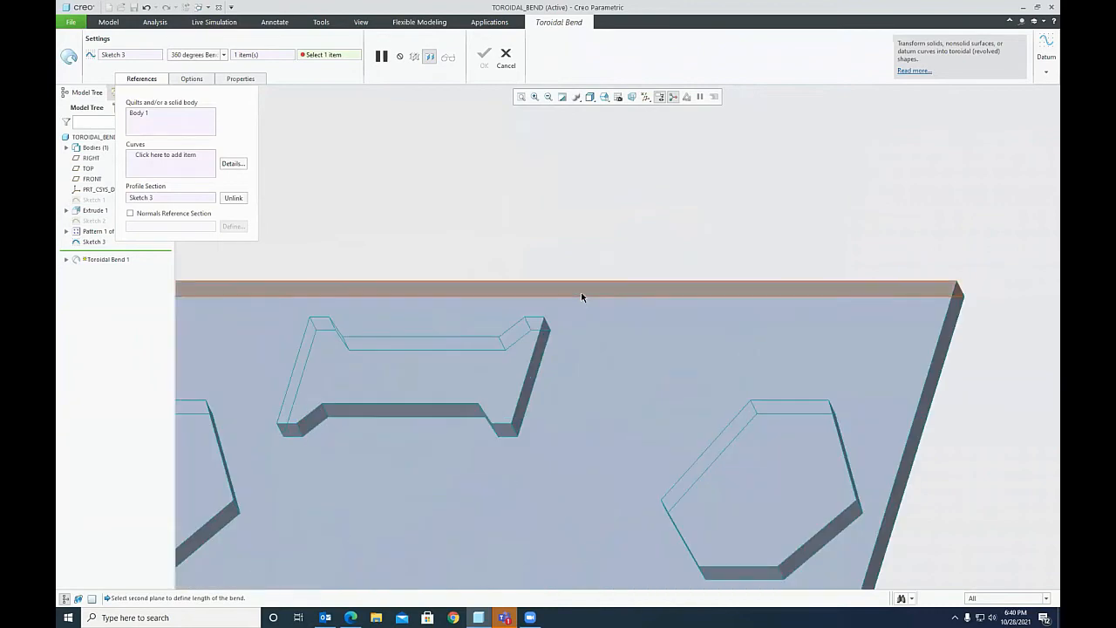
left_click(590, 299)
Step: Inspect and accept the toroidal bend, and set the view to Standard Orientation
scroll(595, 300, "down", 10)
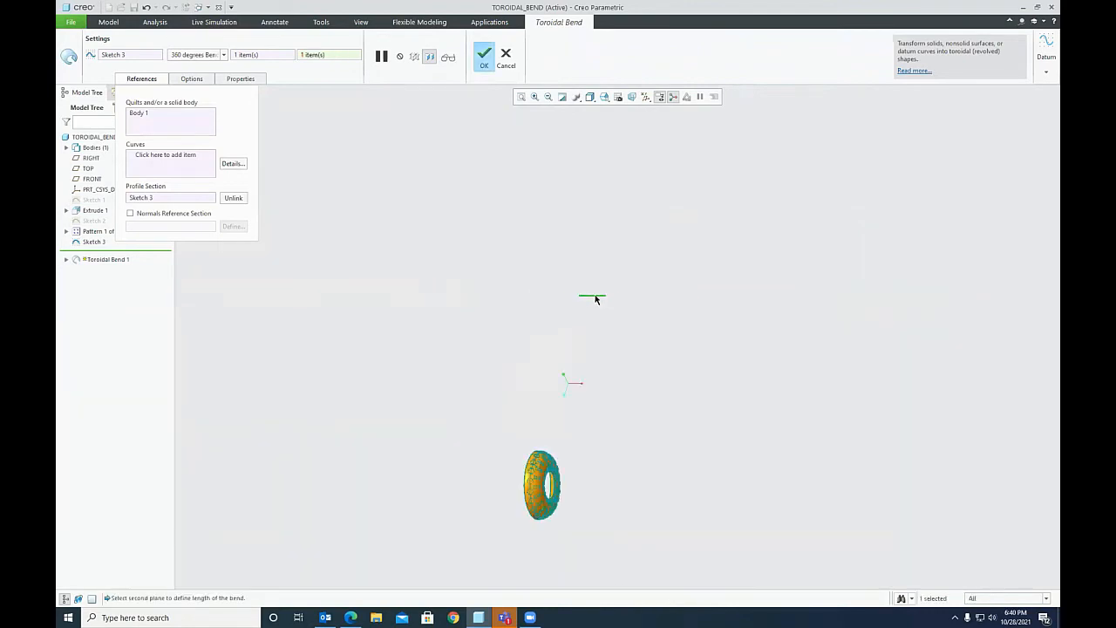
scroll(596, 299, "down", 3)
scroll(577, 446, "up", 5)
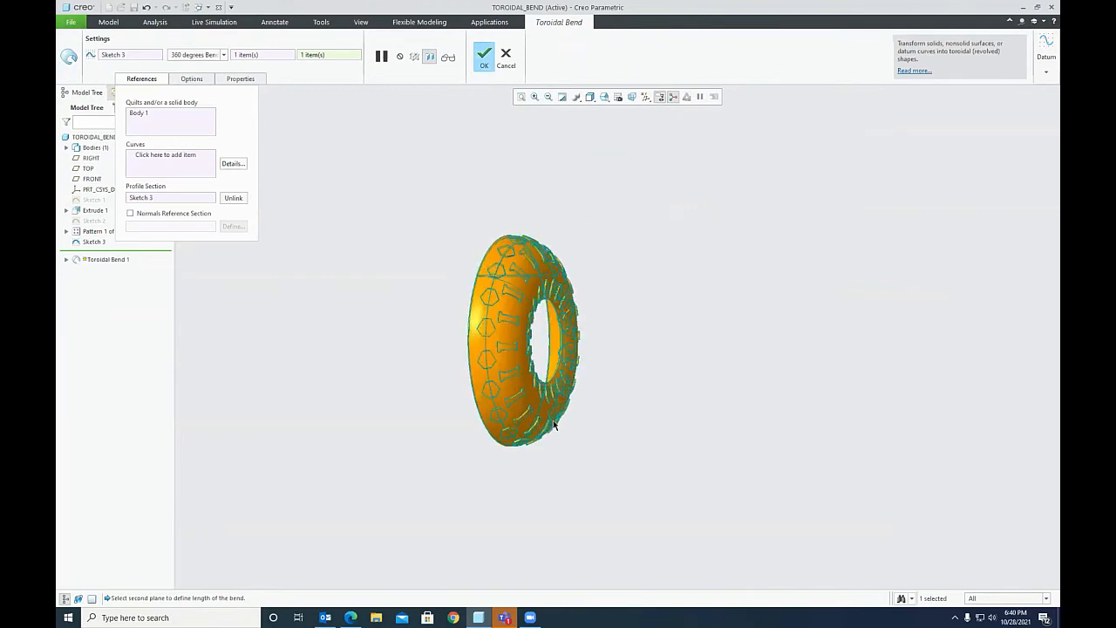
scroll(567, 409, "up", 3)
scroll(640, 413, "down", 4)
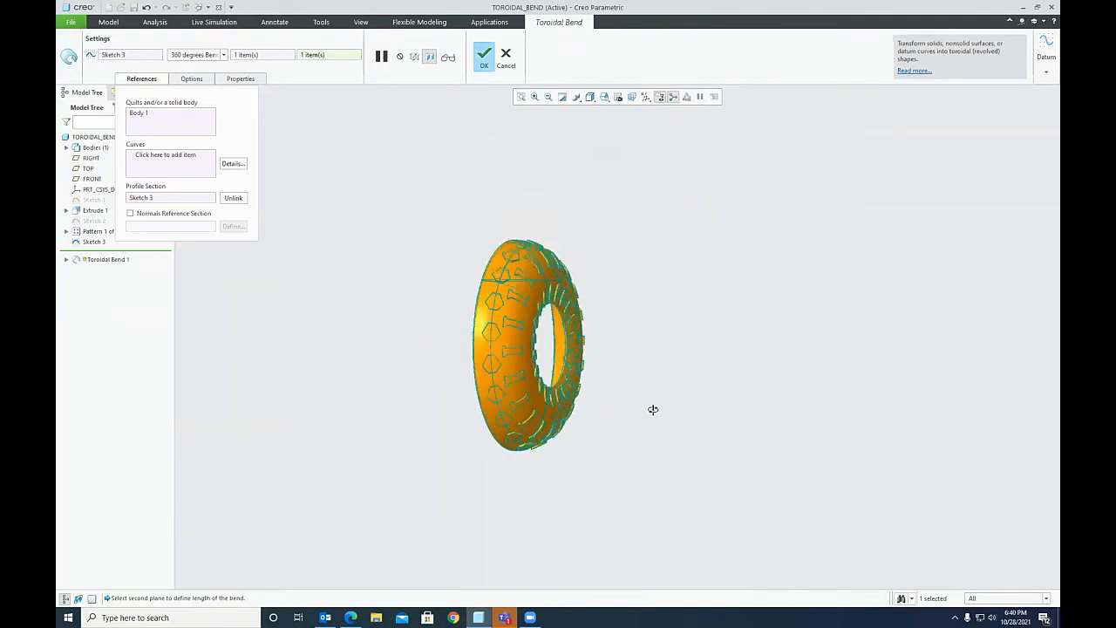
middle_click_drag(654, 409, 558, 435)
left_click(490, 62)
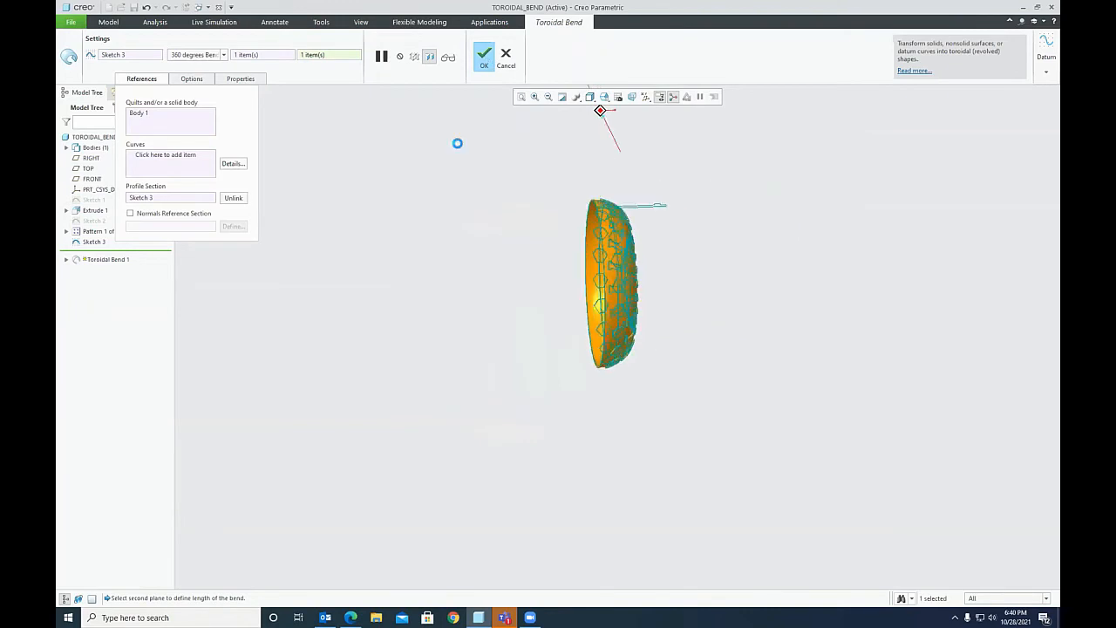
left_click(637, 166)
left_click(604, 97)
left_click(618, 109)
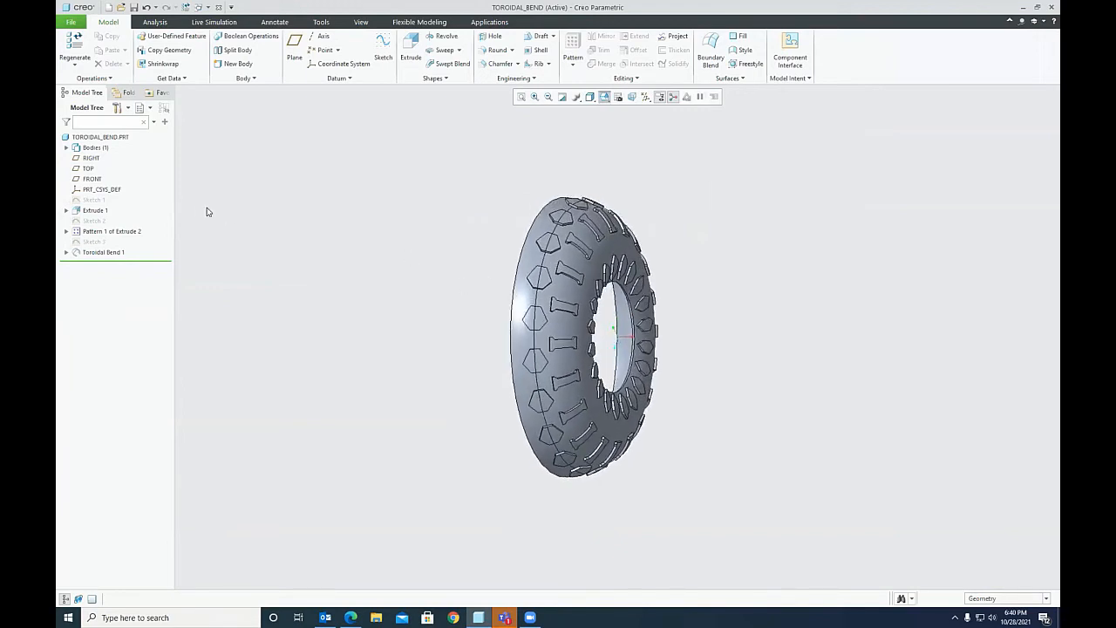
Step: Mirror the whole bent part about the RIGHT datum plane to complete the tire
left_click(118, 140)
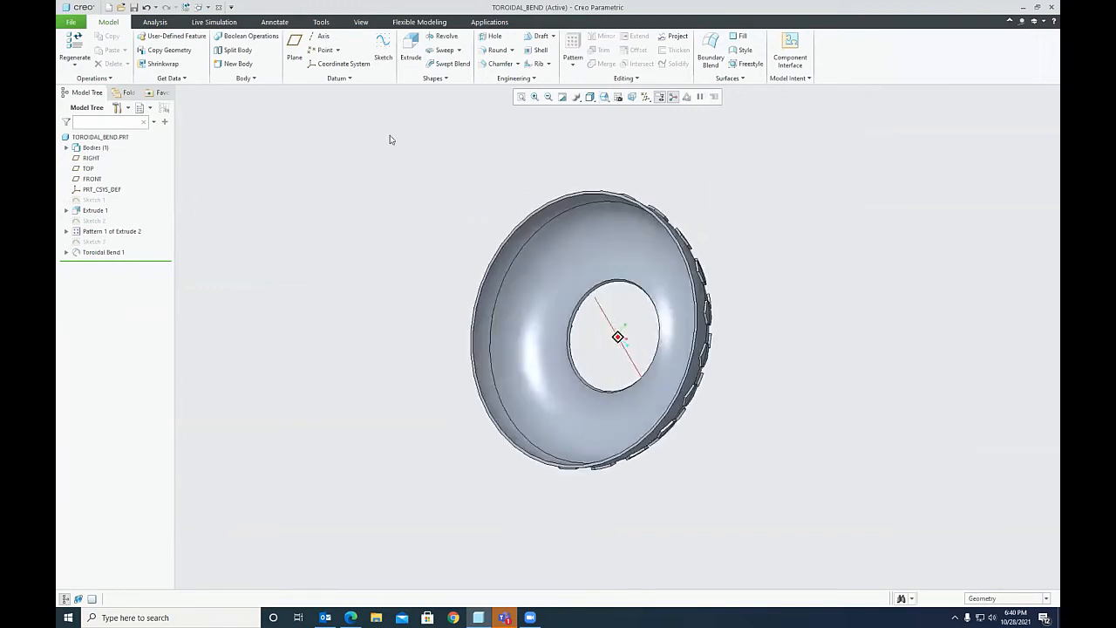
left_click(606, 39)
left_click(91, 158)
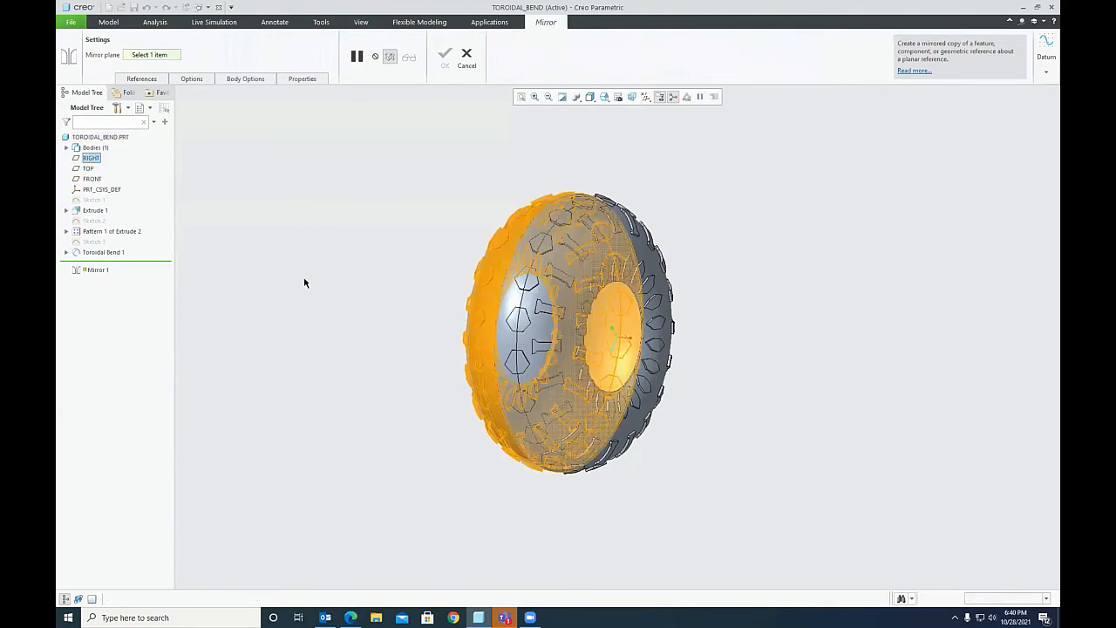
middle_click(312, 278)
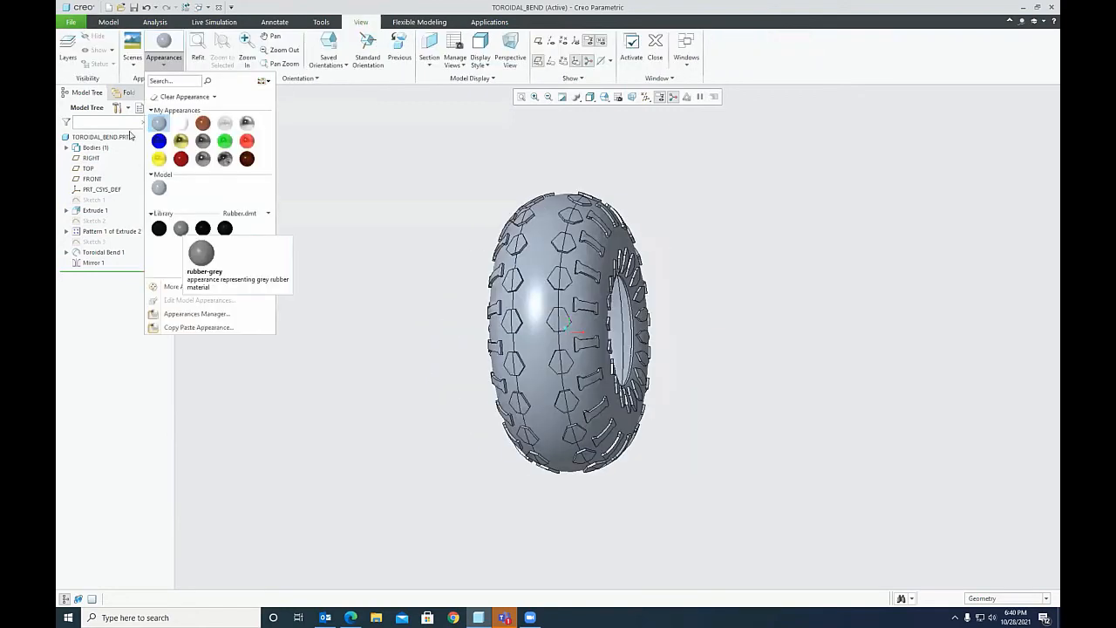
Step: Apply the rubber-grey appearance from the Rubber library to the whole part
left_click(180, 228)
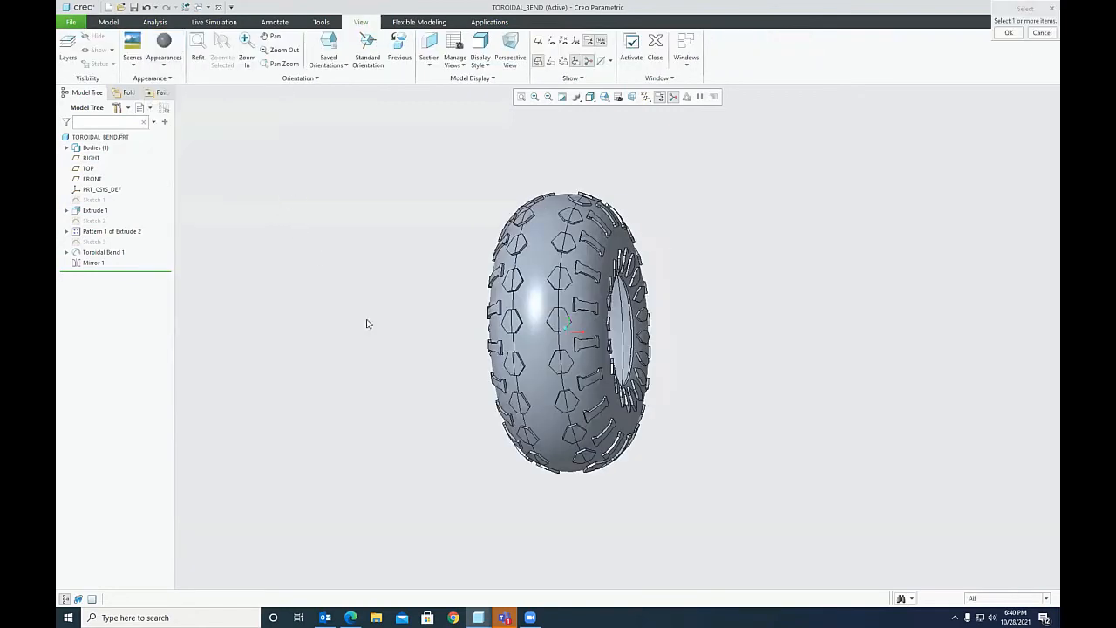
middle_click(395, 346)
middle_click_drag(293, 346, 349, 358)
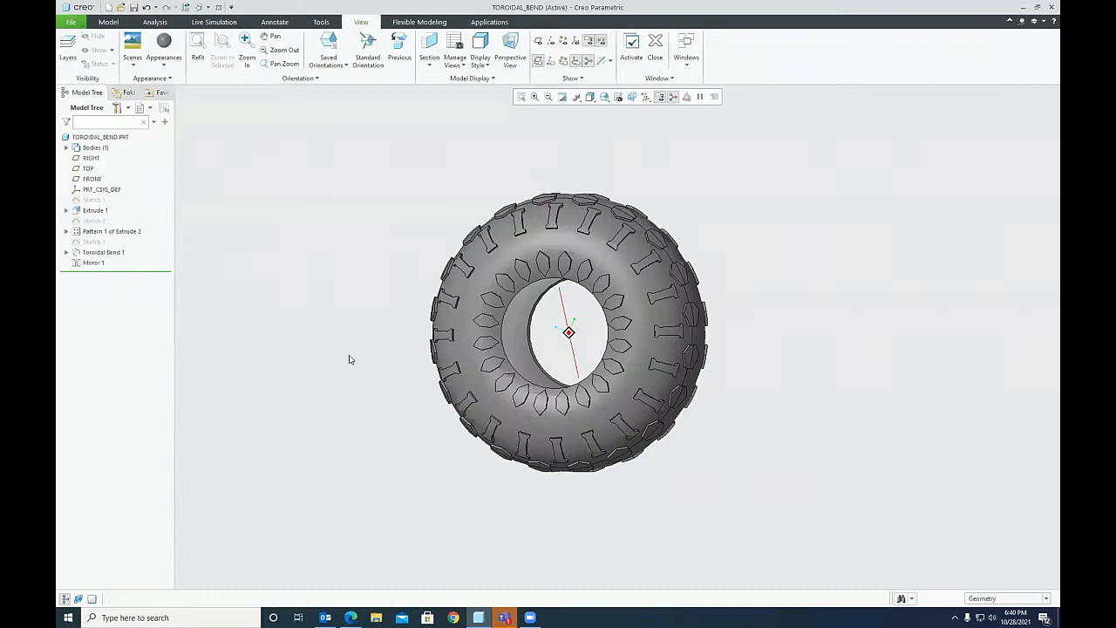
Step: Display the tire in Shading With Reflections, examine it from several angles, and return it to Default Orientation
left_click(589, 96)
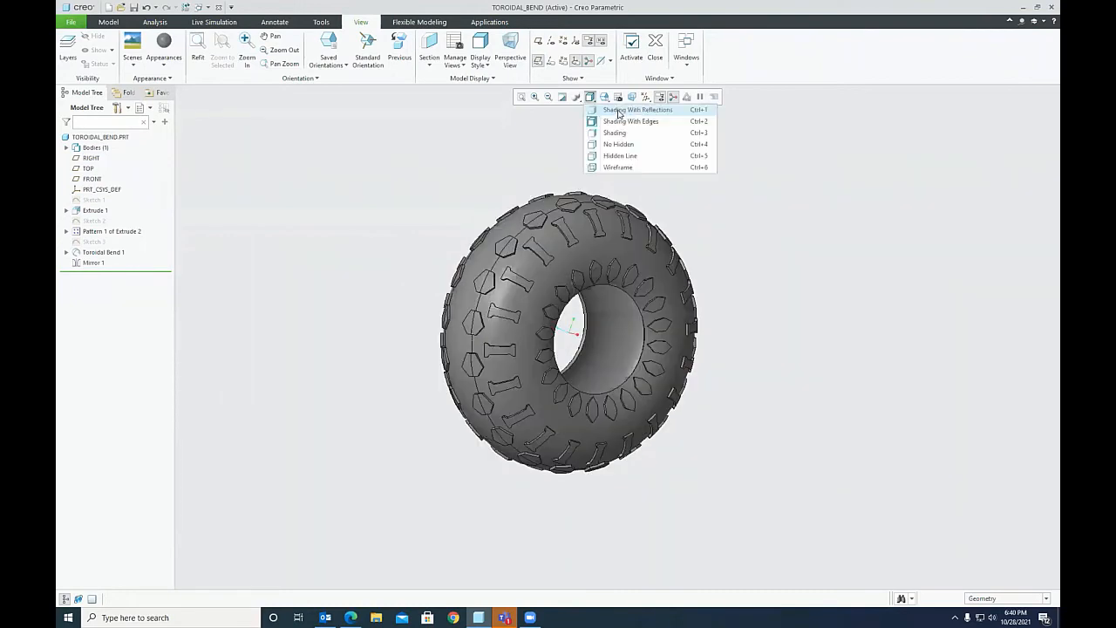
left_click(627, 111)
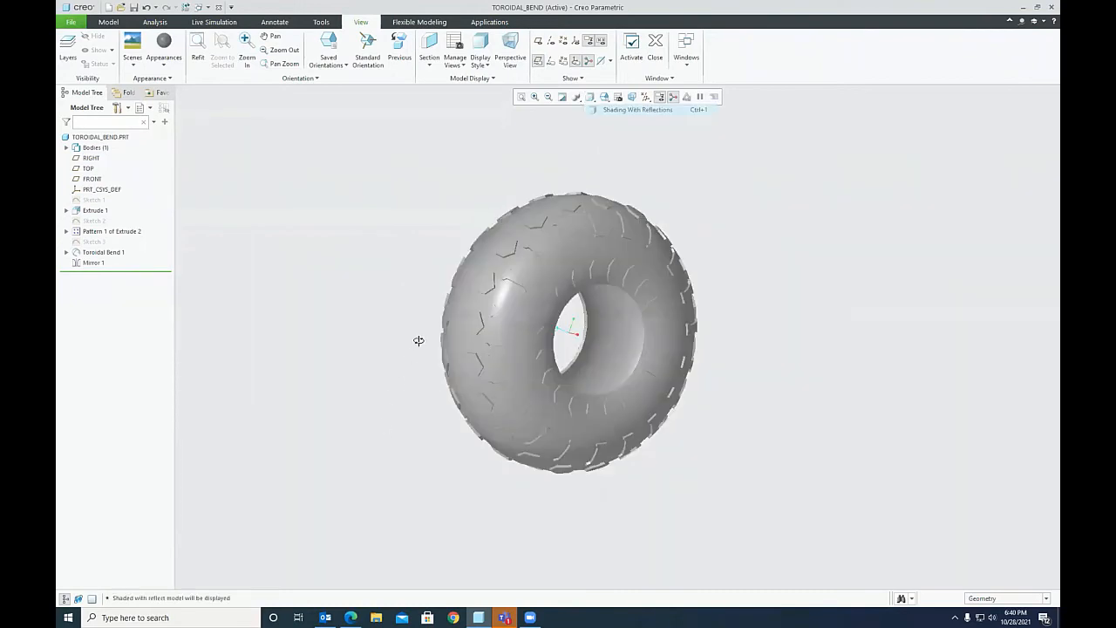
middle_click_drag(413, 356, 421, 288)
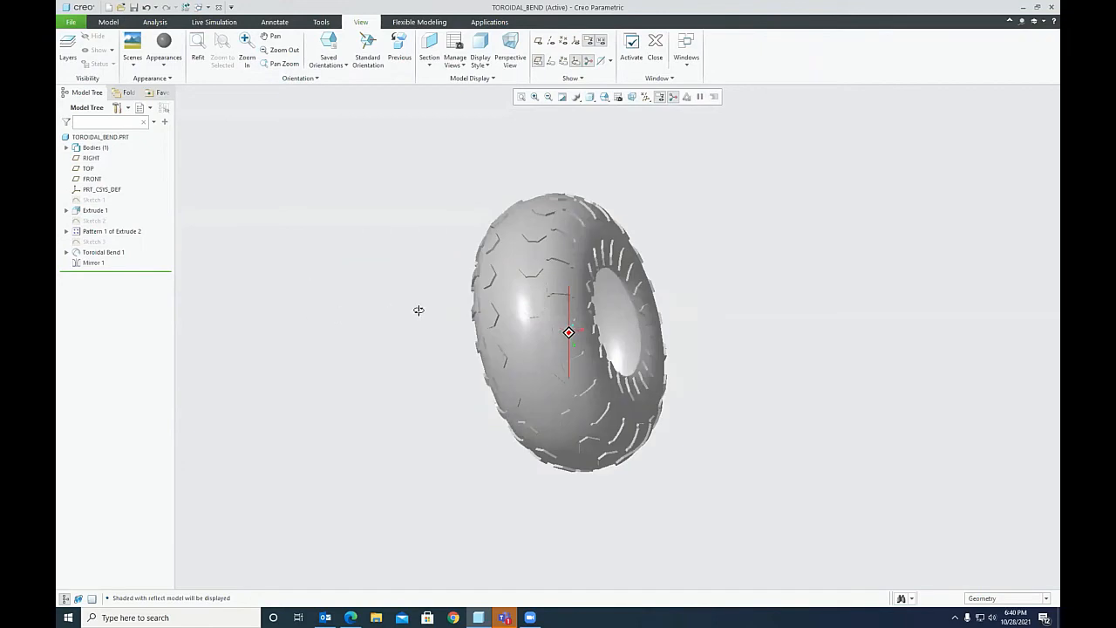
middle_click_drag(343, 331, 305, 364)
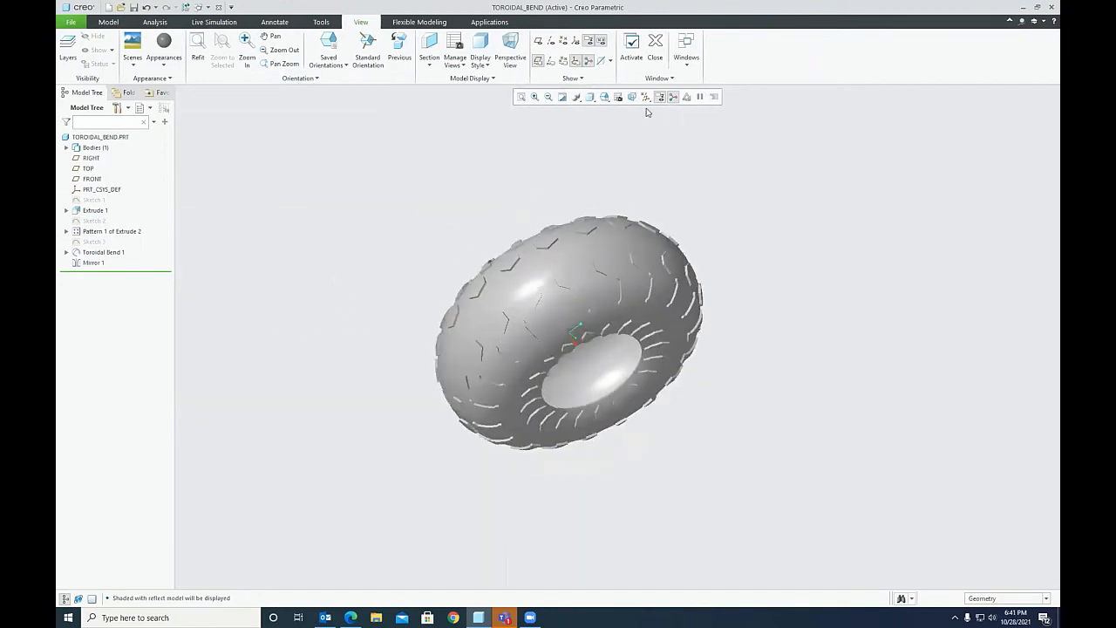
left_click(604, 97)
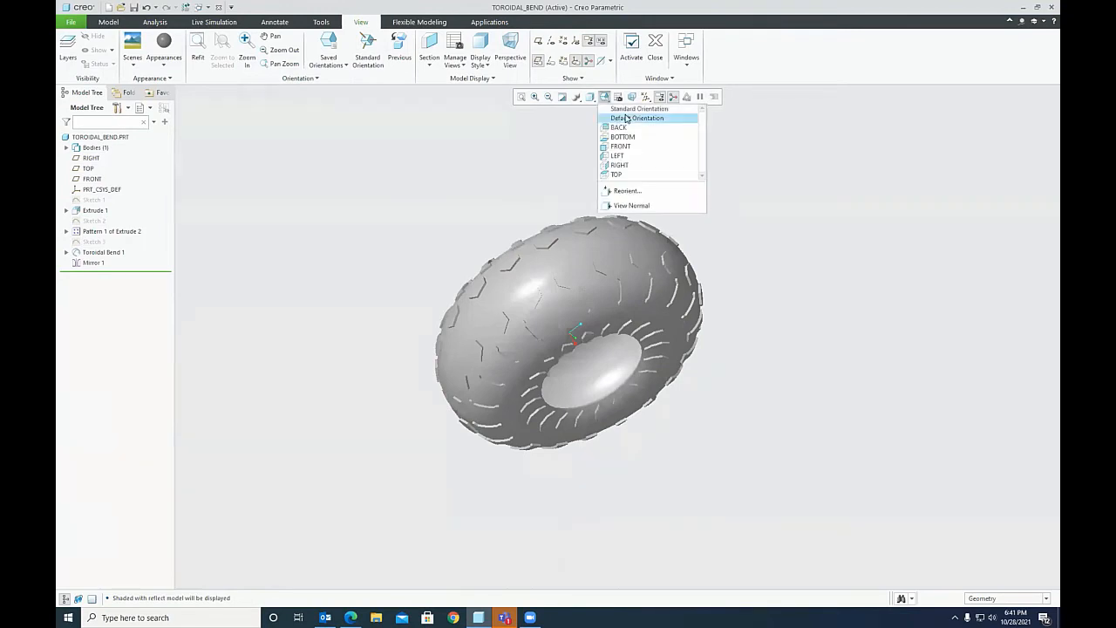
left_click(626, 118)
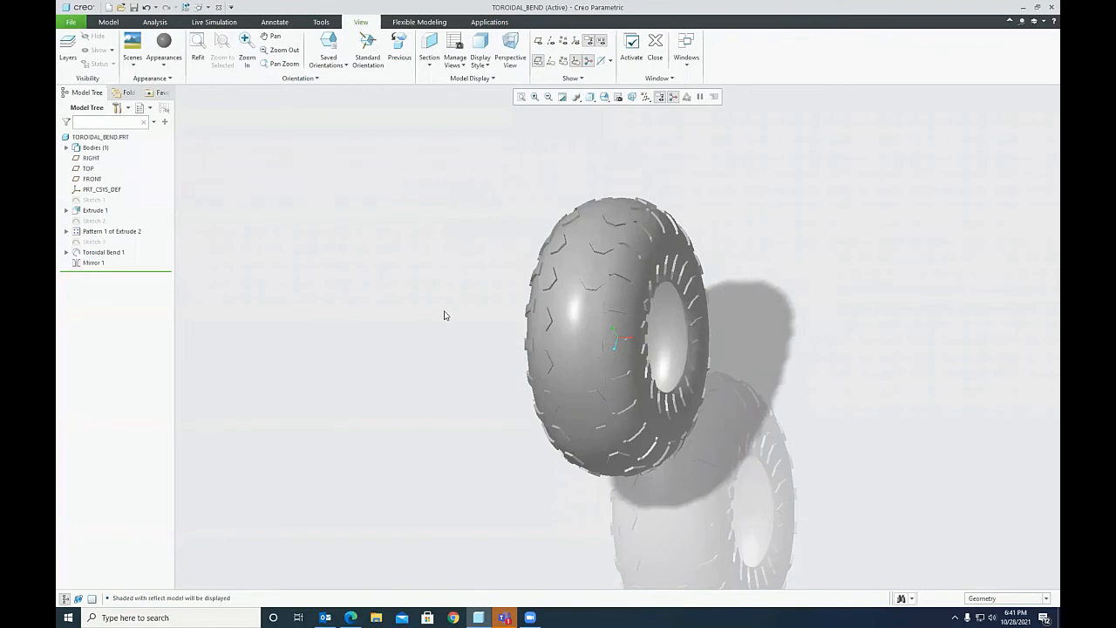
Step: Switch to the iGET IT course in the browser and look up the Toroidal Bends lesson under Swept Blends
left_click(351, 616)
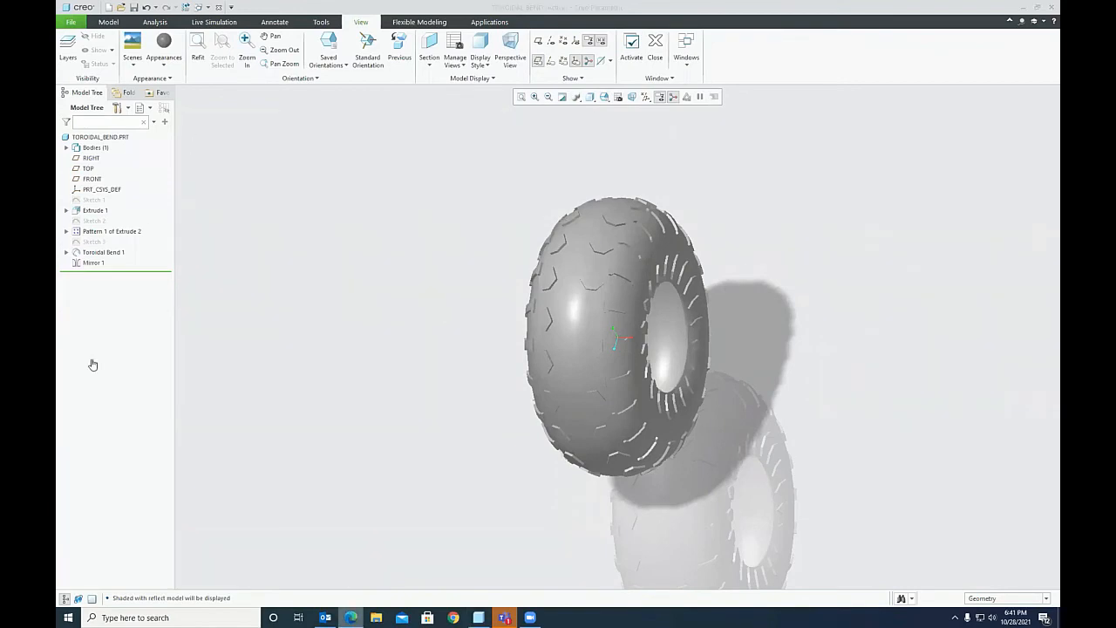
left_click(66, 327)
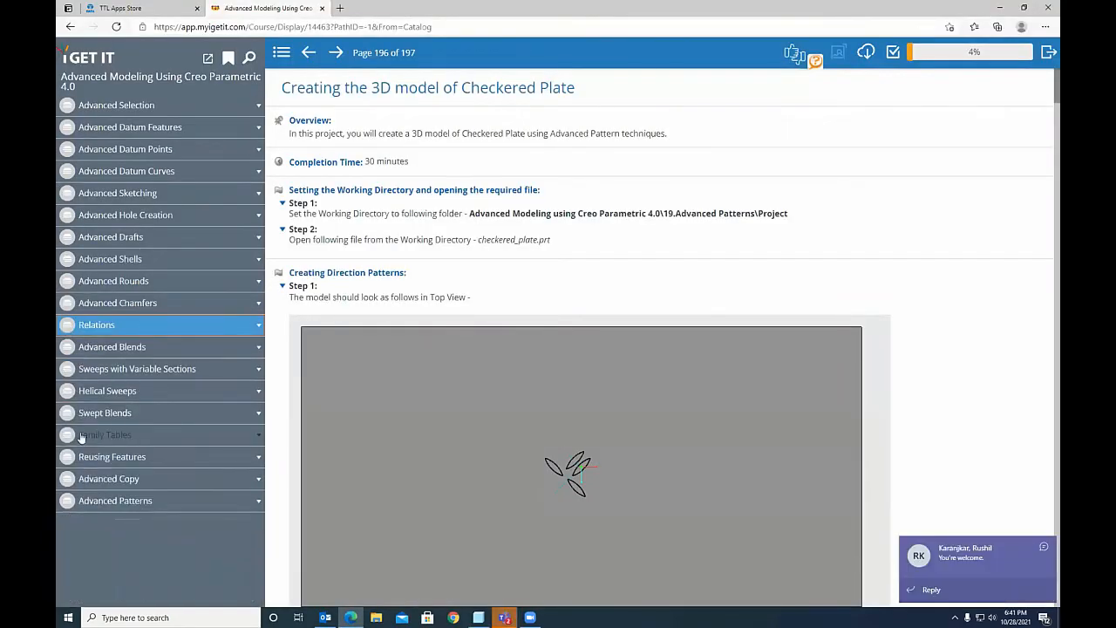
left_click(70, 415)
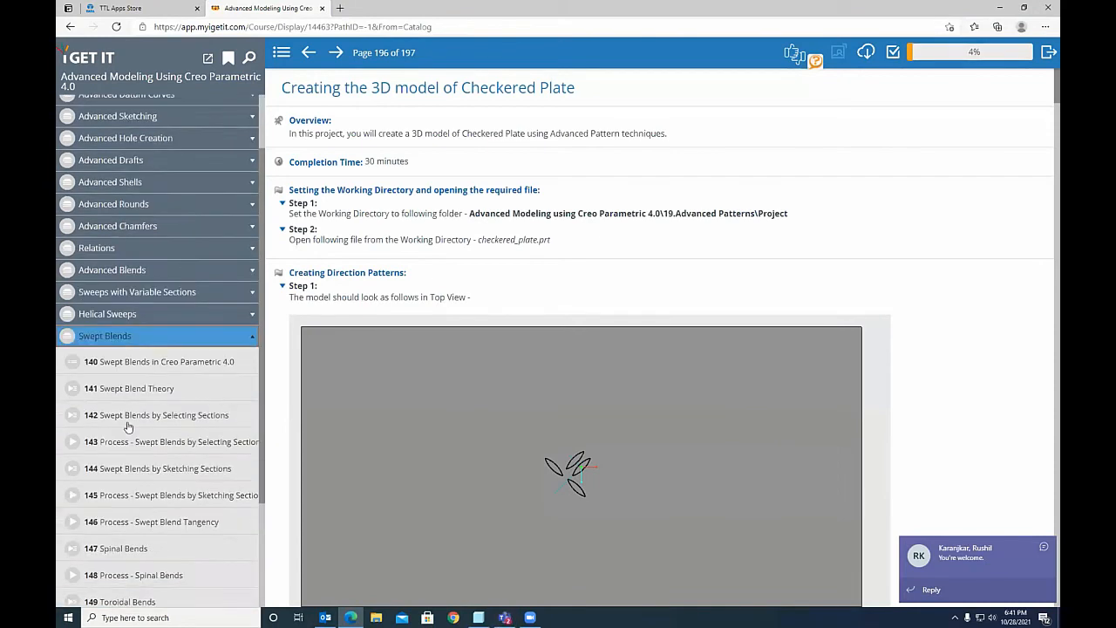
scroll(127, 427, "down", 2)
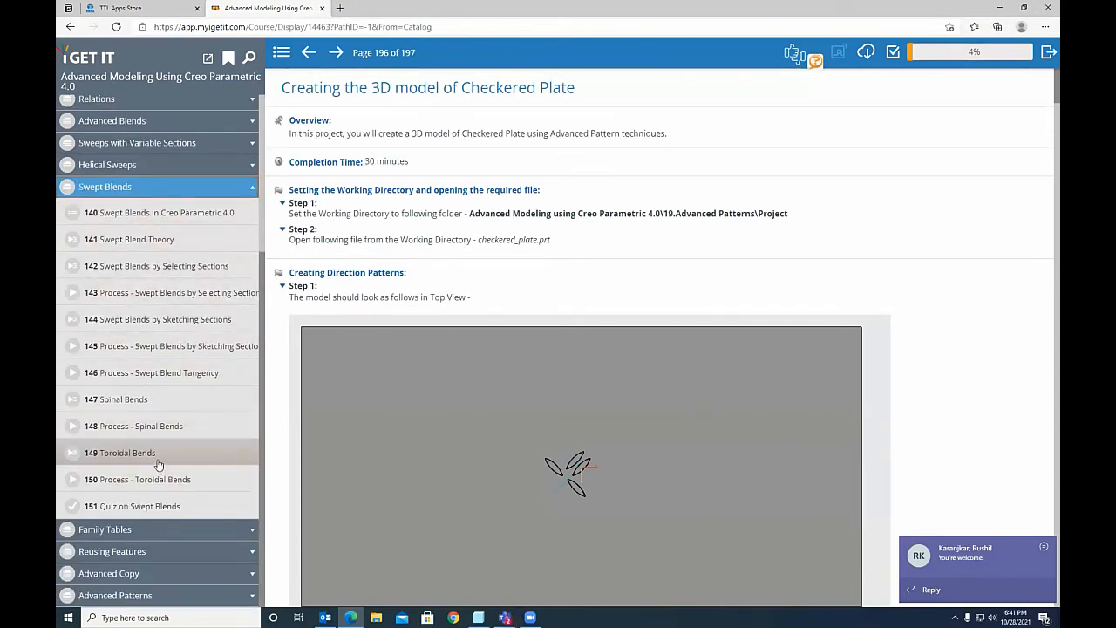
left_click(130, 452)
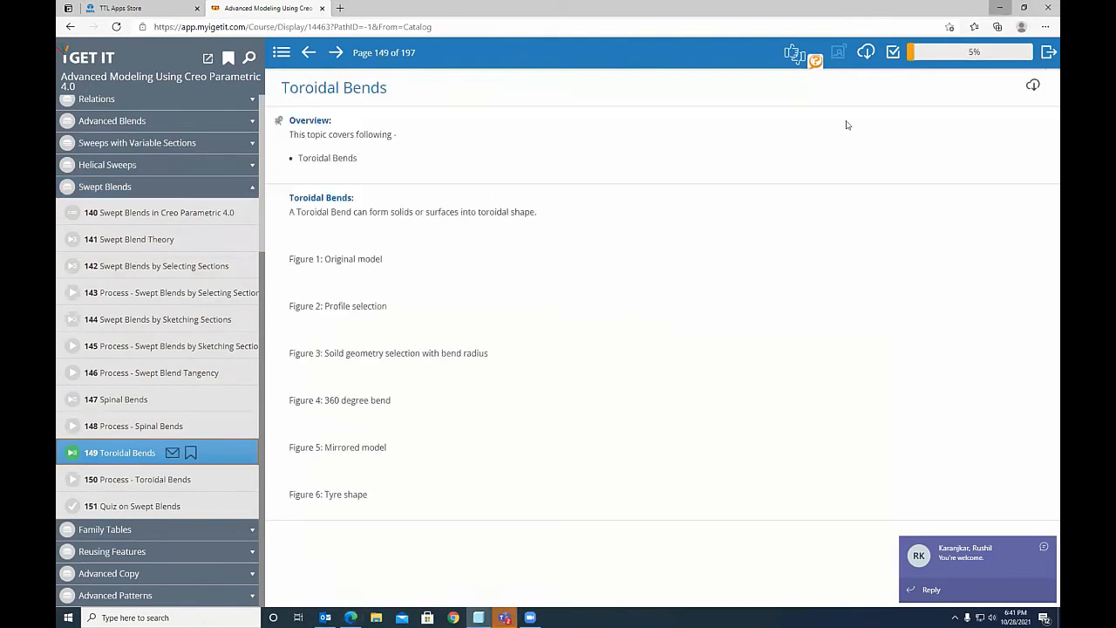
left_click(1000, 7)
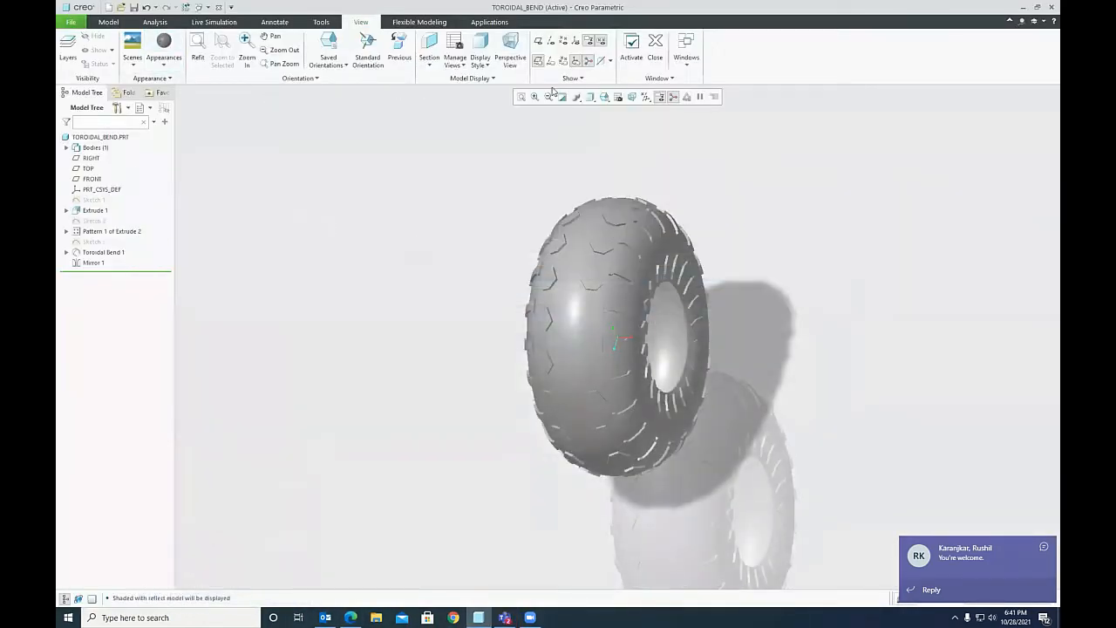
Step: Set the tire's display to Shading With Edges in Creo, and close TOROIDAL_BEND and erase it from the session
left_click(576, 97)
left_click(621, 123)
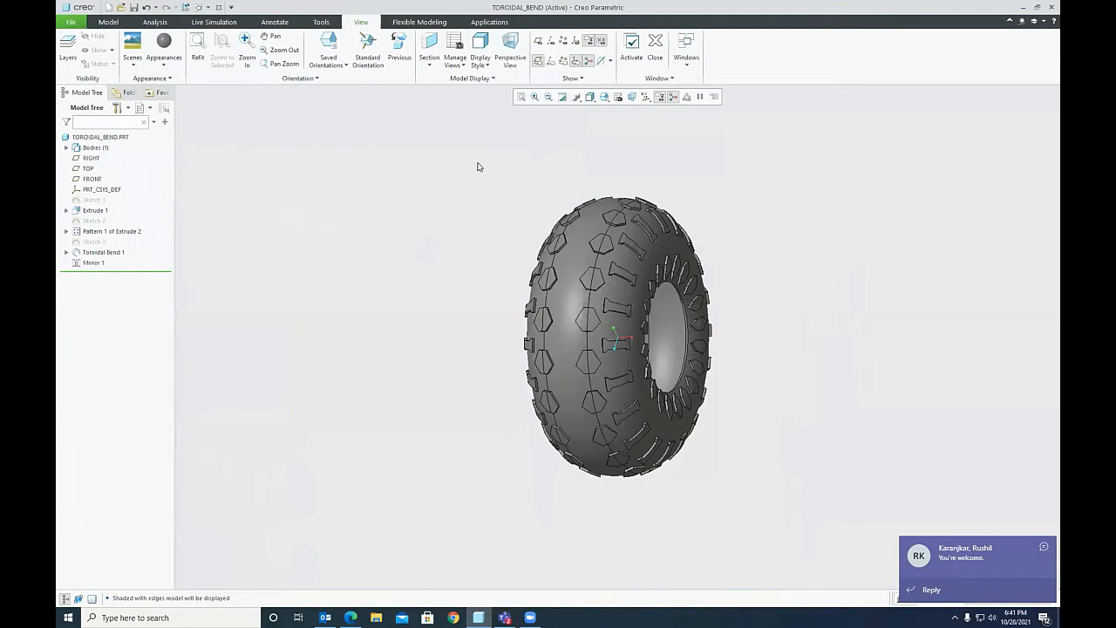
left_click(218, 7)
left_click(192, 54)
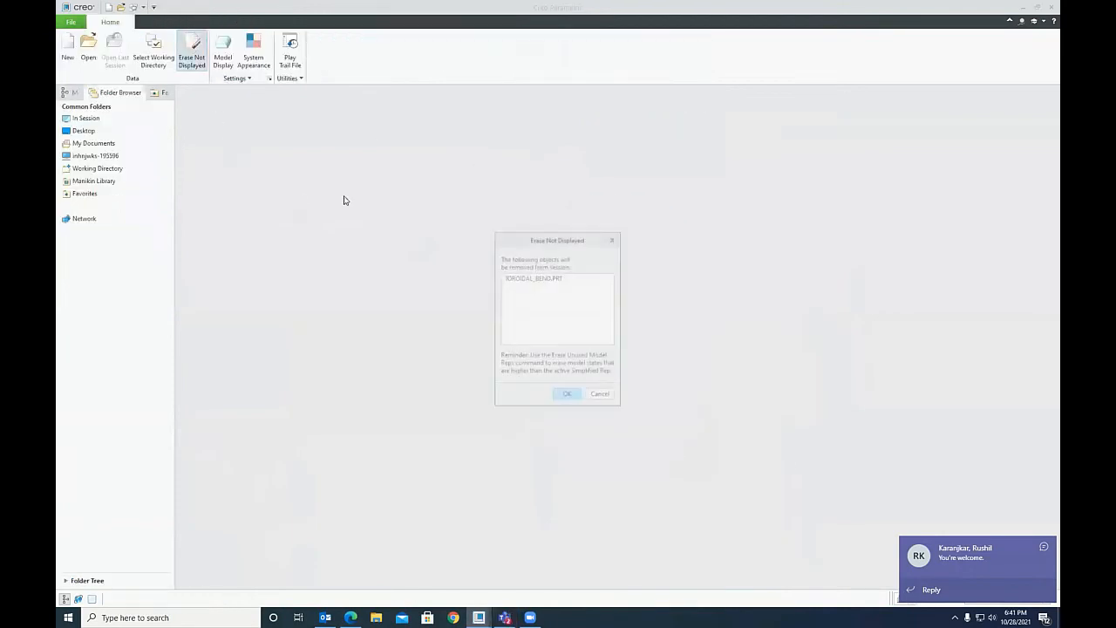
key("Return")
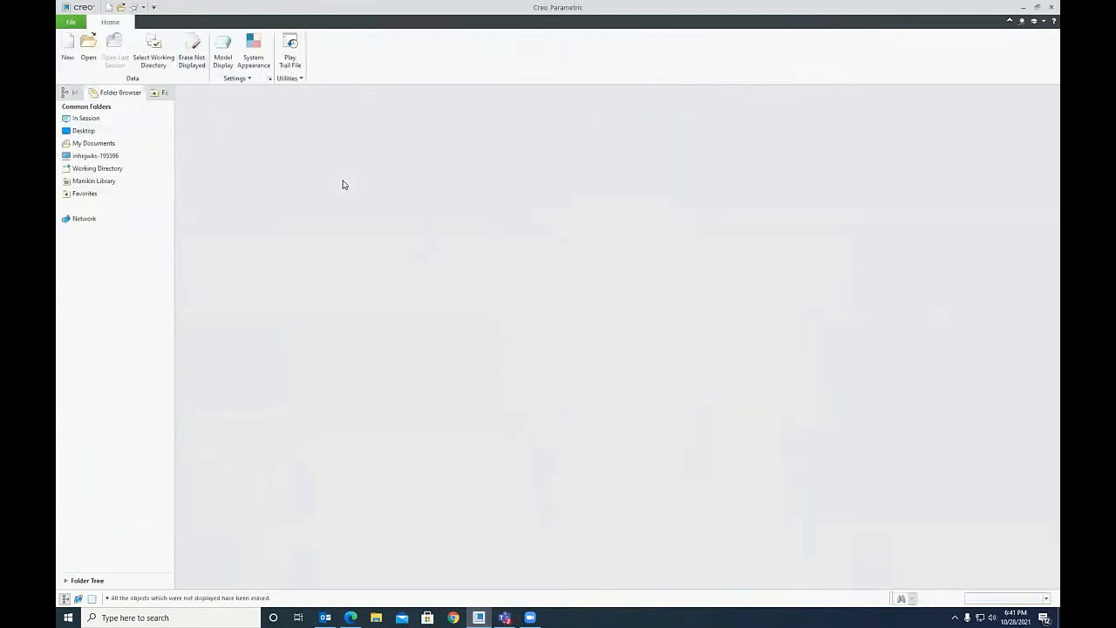
Step: Make the Profile Pitch folder the working directory and open the PROFILE_PITCH part from it in Standard Orientation
left_click(116, 169)
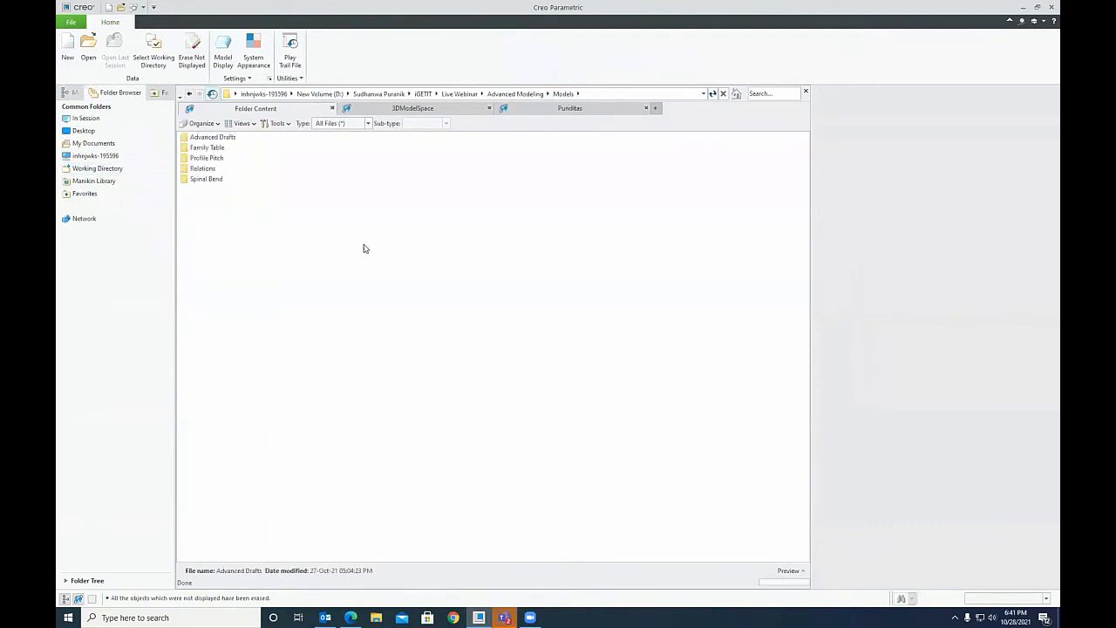
right_click(213, 160)
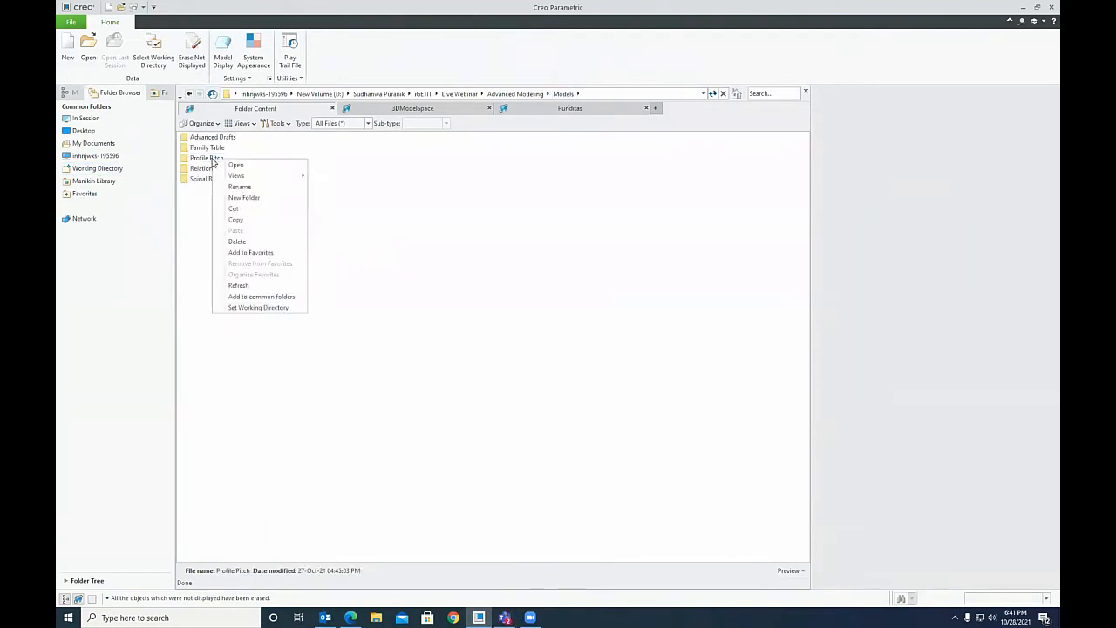
left_click(252, 308)
left_click(115, 171)
double_click(229, 137)
mouse_move(471, 369)
middle_mouse_down()
mouse_move(431, 258)
mouse_move(391, 305)
mouse_move(457, 314)
mouse_move(456, 346)
mouse_move(456, 331)
middle_mouse_up()
left_click(616, 97)
left_click(621, 109)
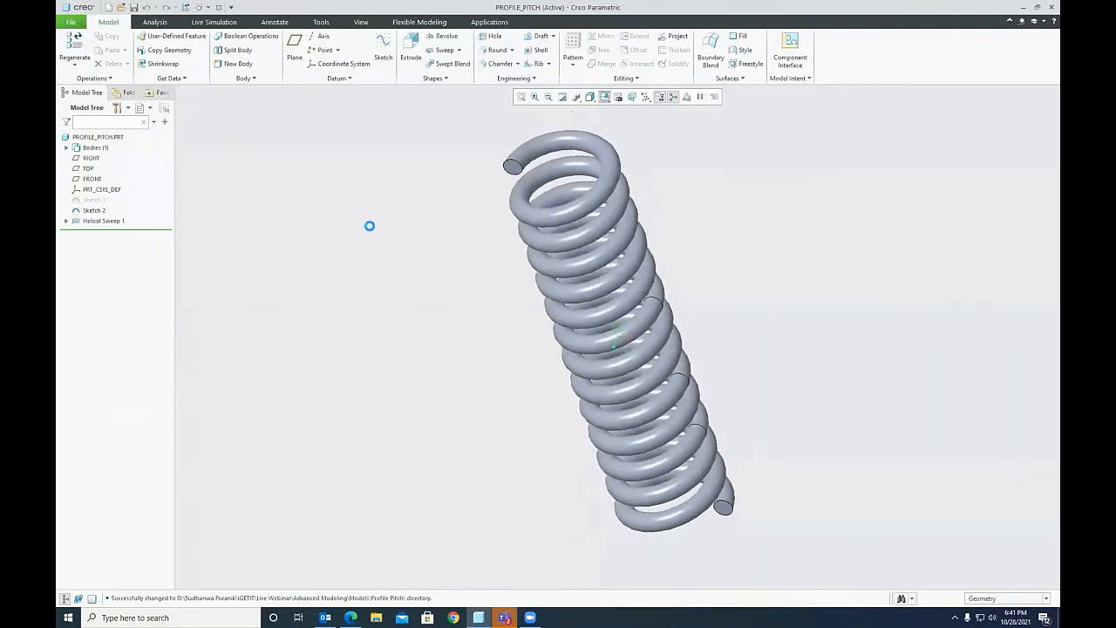
Step: Unhide Sketch 1 of the spring and view the model from the FRONT orientation
left_click(94, 200)
left_click(116, 163)
left_click(303, 254)
left_click(608, 101)
left_click(629, 144)
scroll(448, 317, "up", 1)
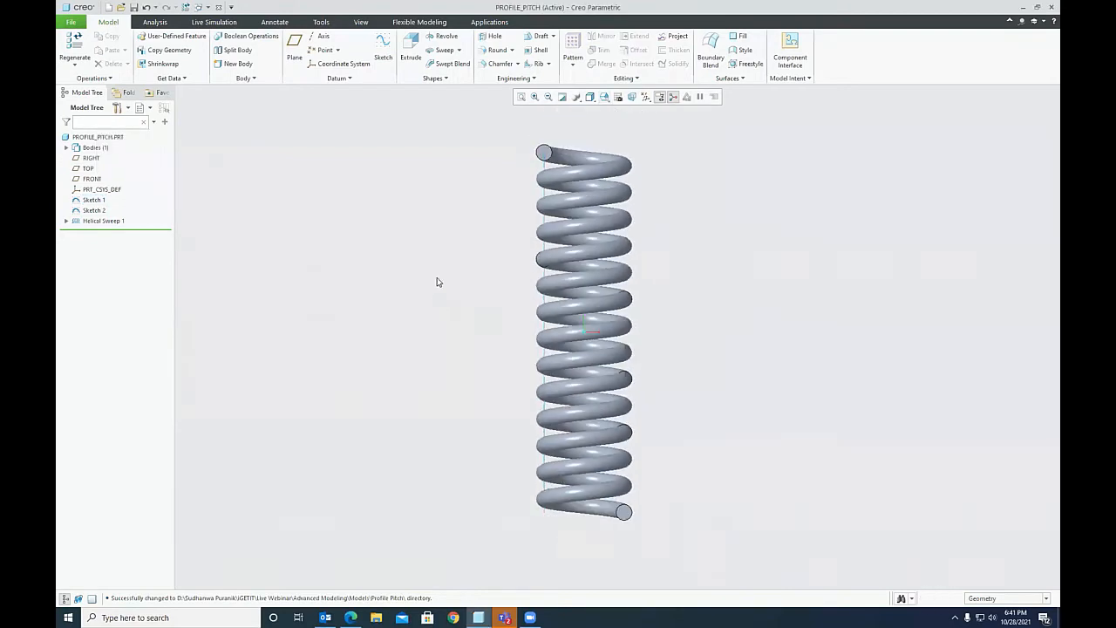
Step: Examine the spring's coils and its Sketch 1 profile line in the FRONT view and Standard Orientation
left_click(545, 197)
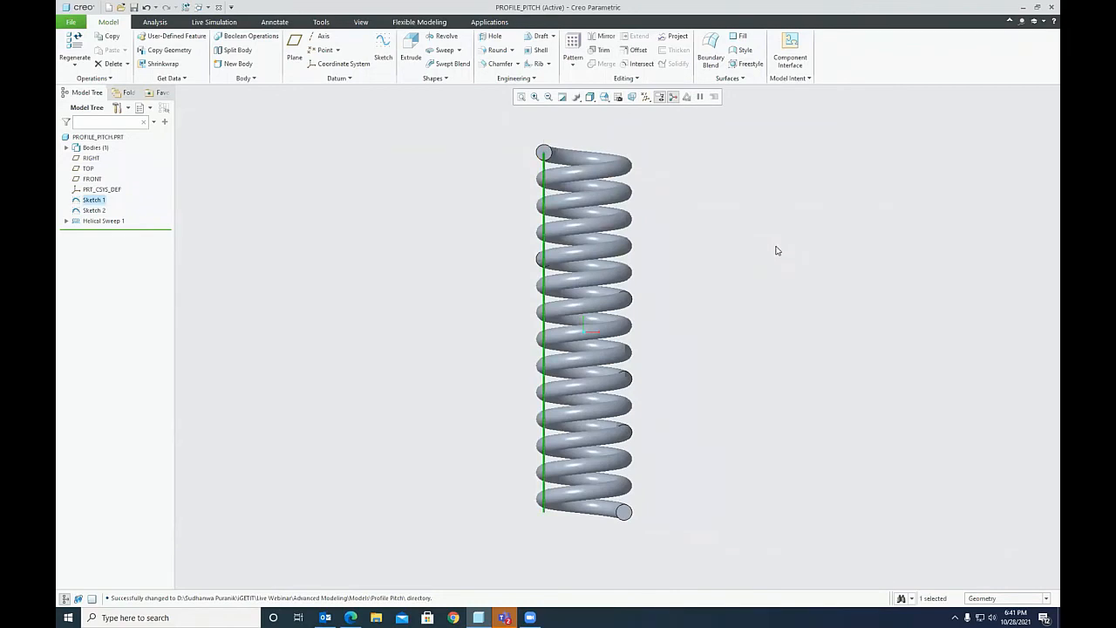
left_click(762, 239)
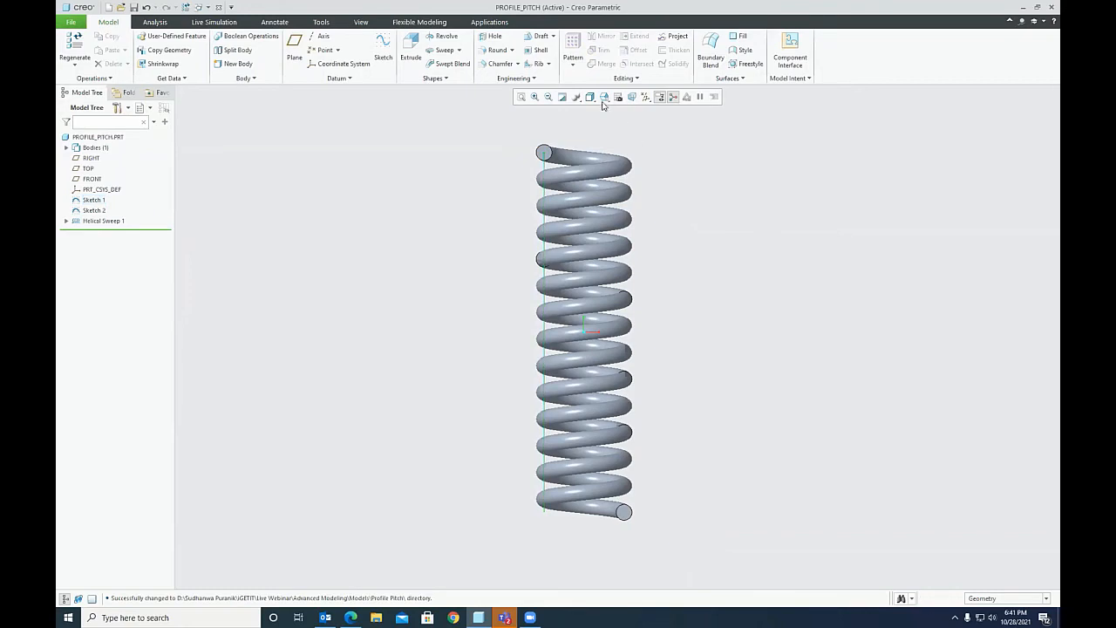
left_click(608, 97)
left_click(632, 108)
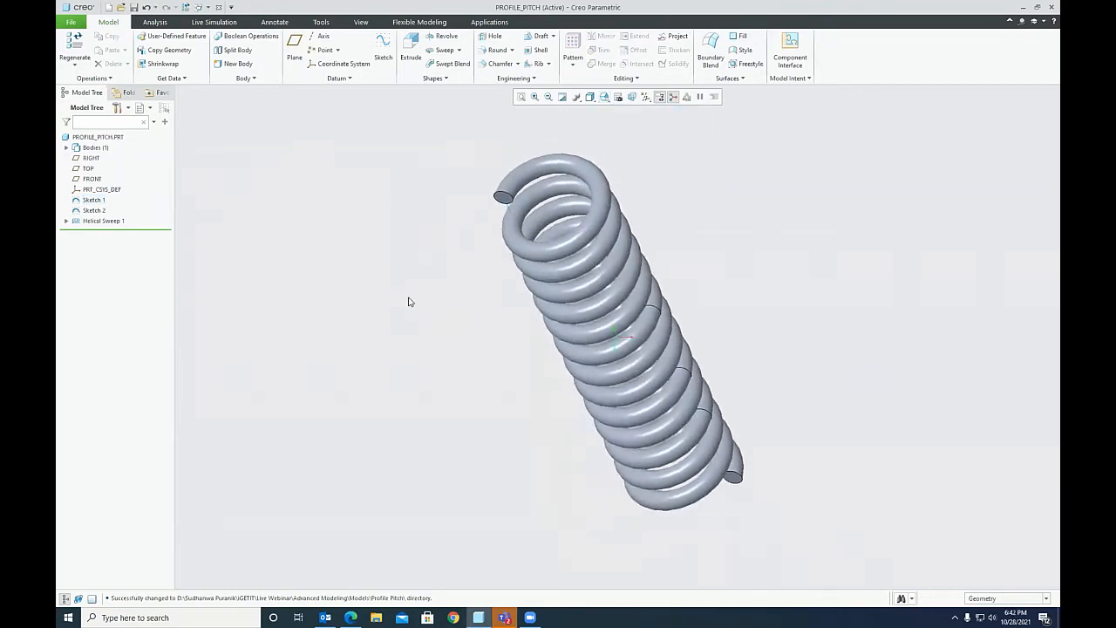
left_click(608, 97)
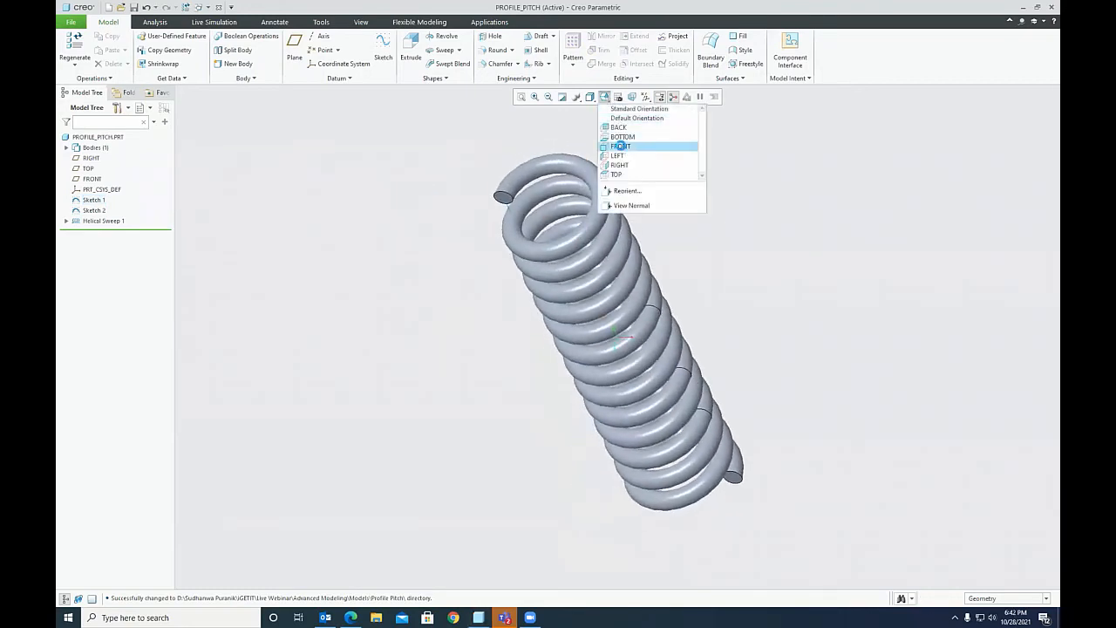
left_click(620, 146)
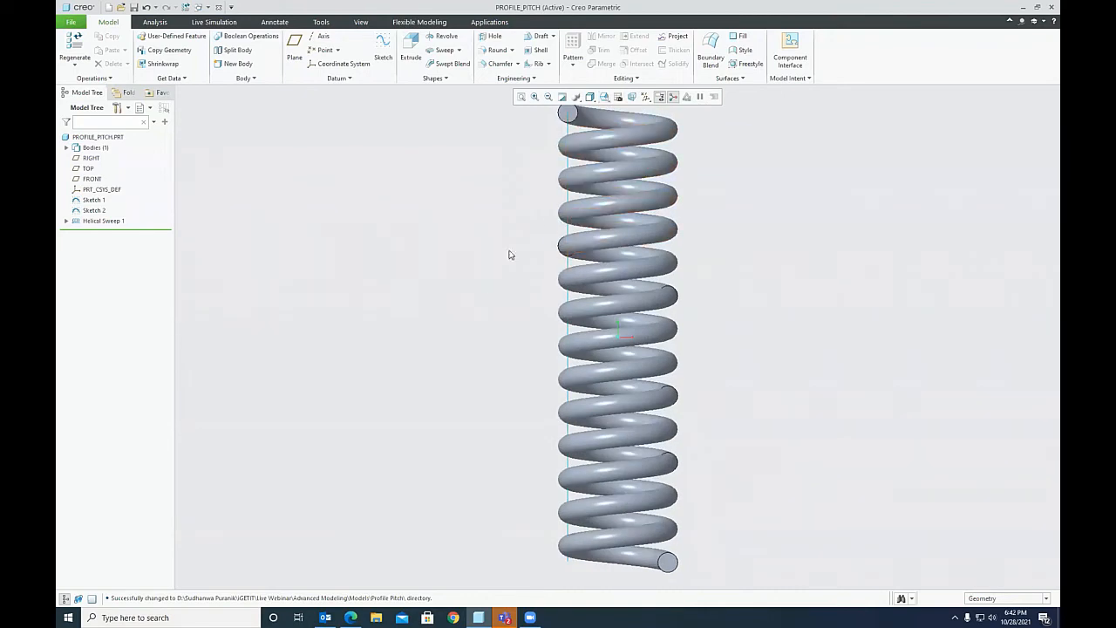
left_click(606, 98)
left_click(617, 109)
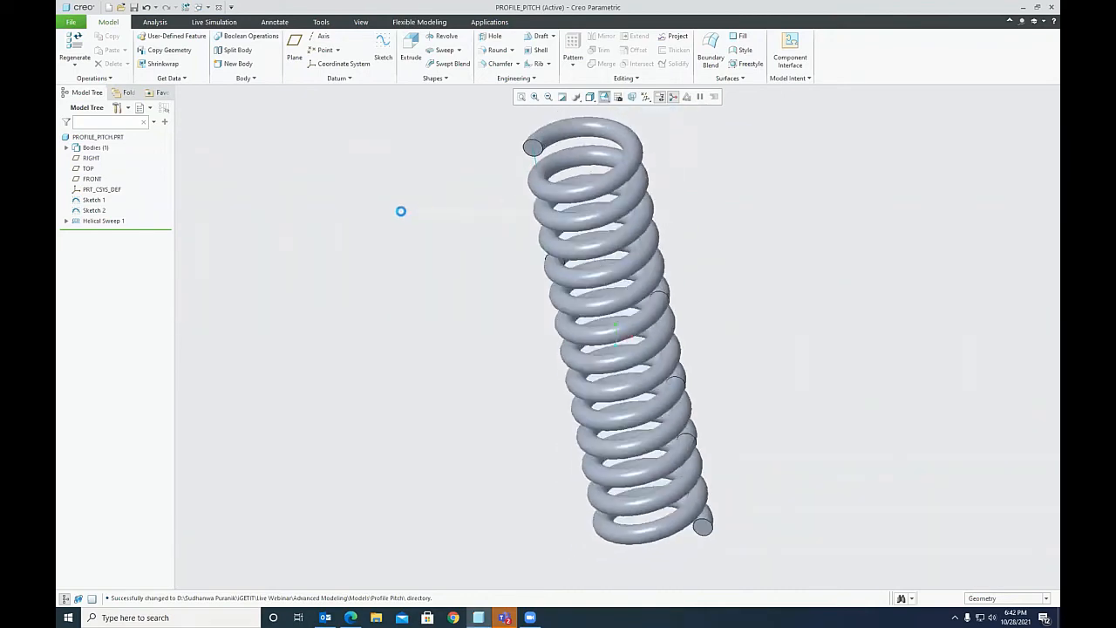
Step: Open Helical Sweep 1 for redefinition and turn on the display of datum points
left_click(117, 222)
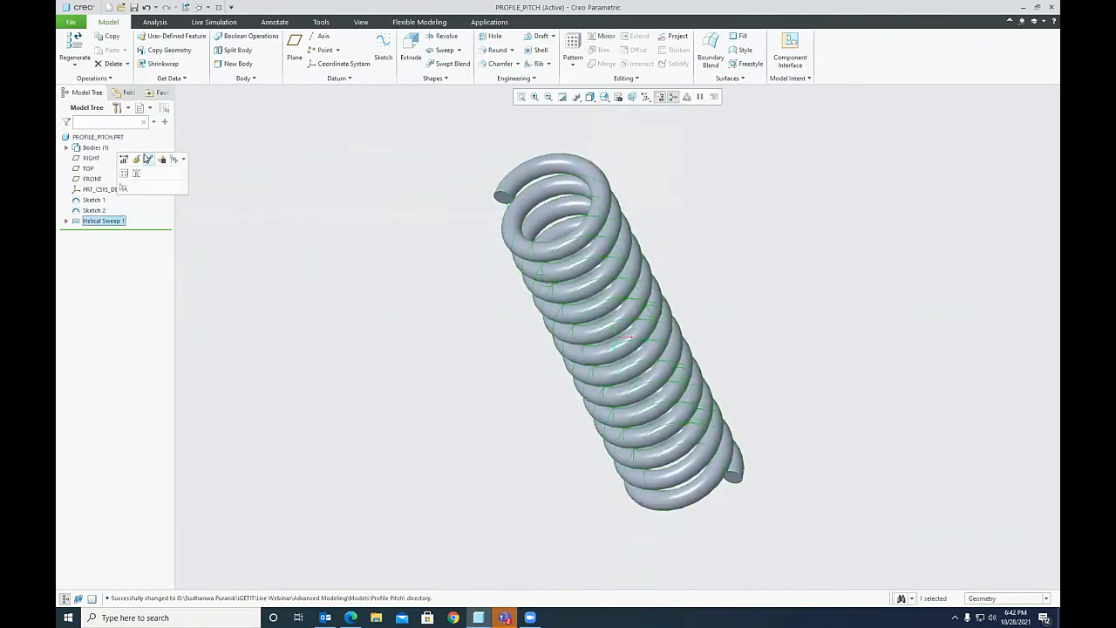
left_click(143, 161)
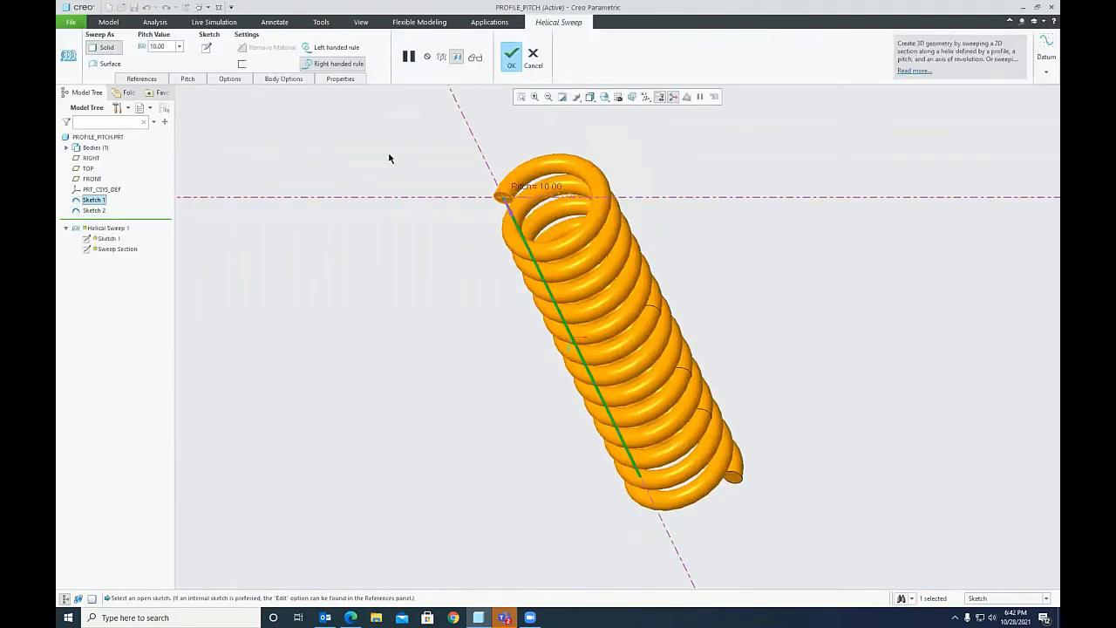
scroll(513, 358, "down", 2)
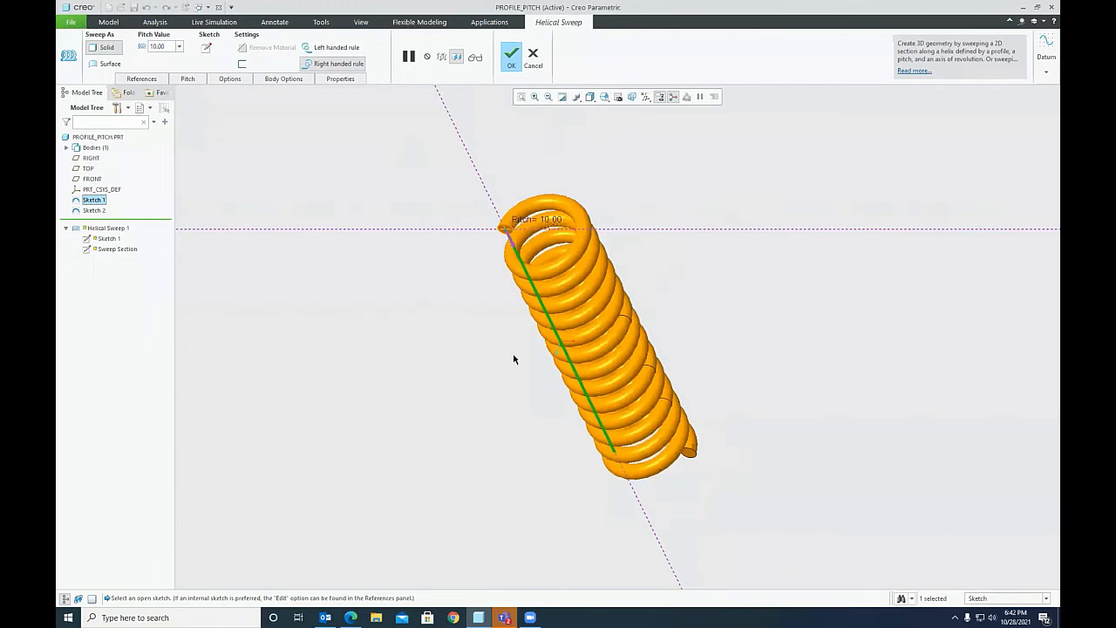
left_click(650, 102)
left_click(676, 144)
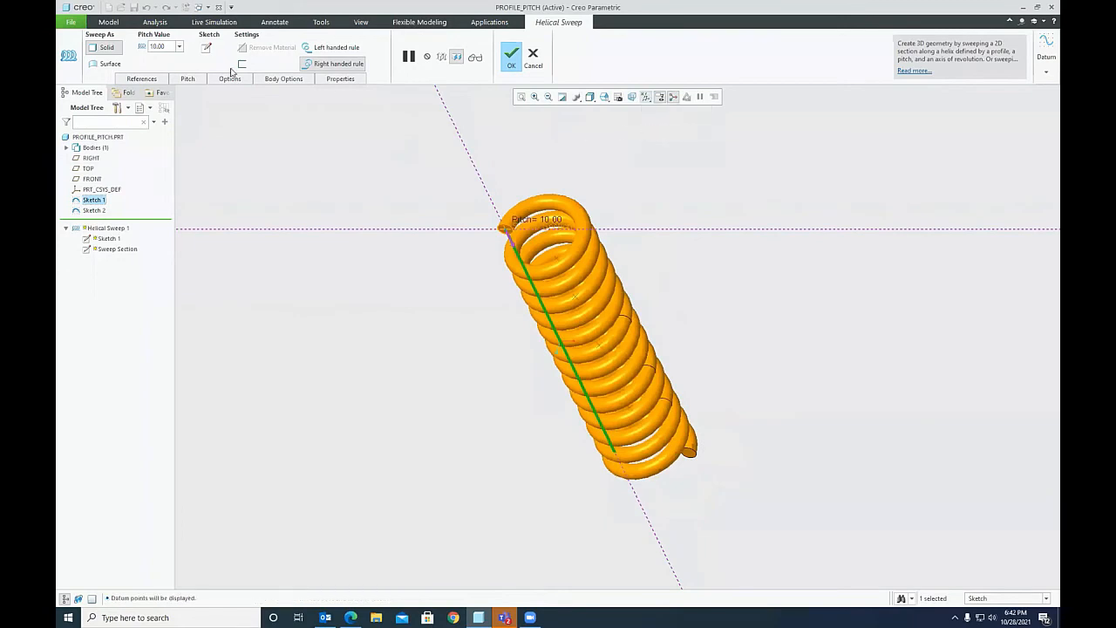
Step: Add a second pitch of 17 at the end point of the helical sweep
left_click(189, 78)
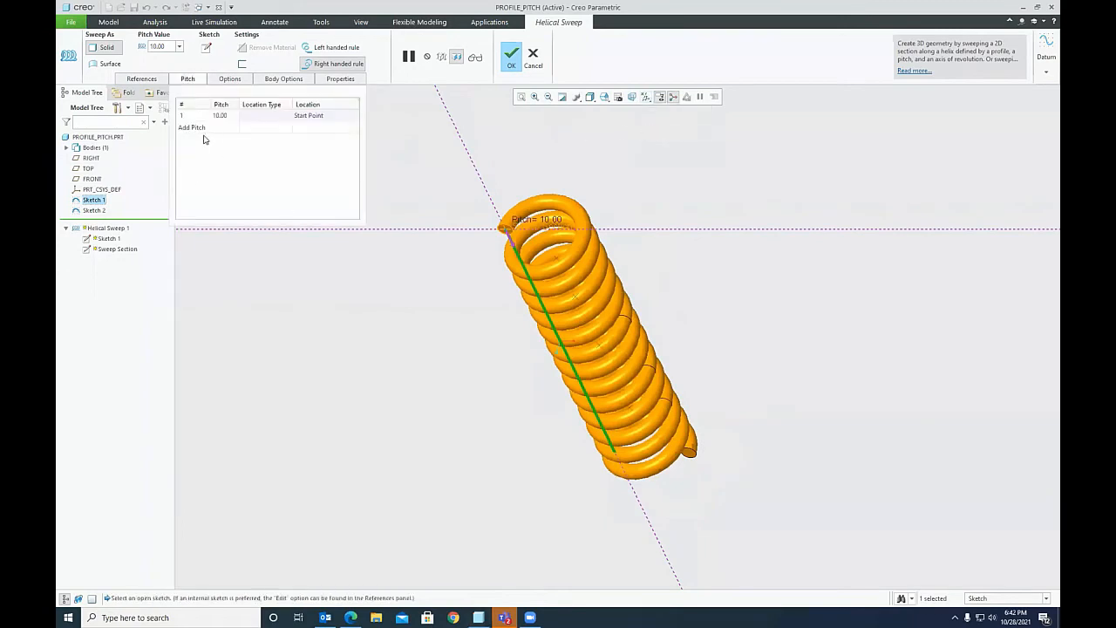
left_click(194, 127)
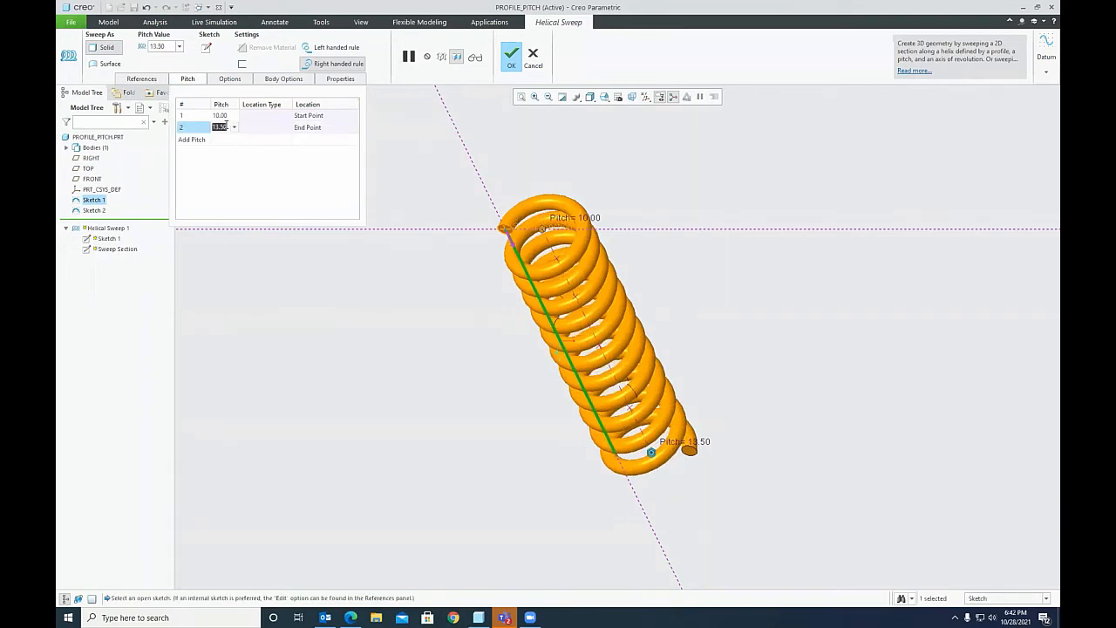
type("1")
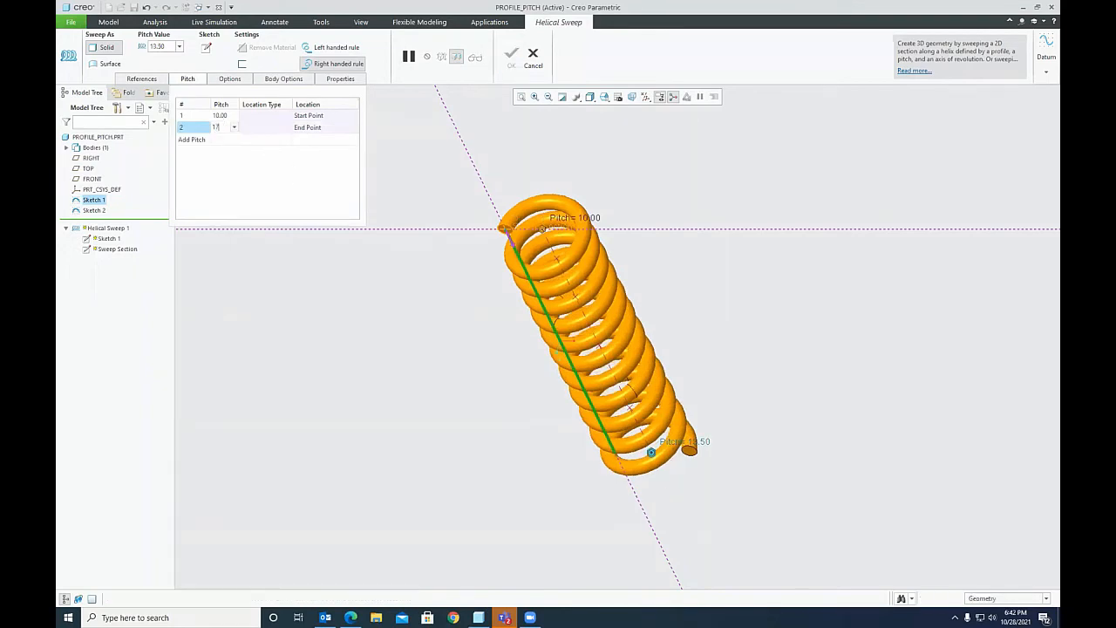
type("7")
key("Return")
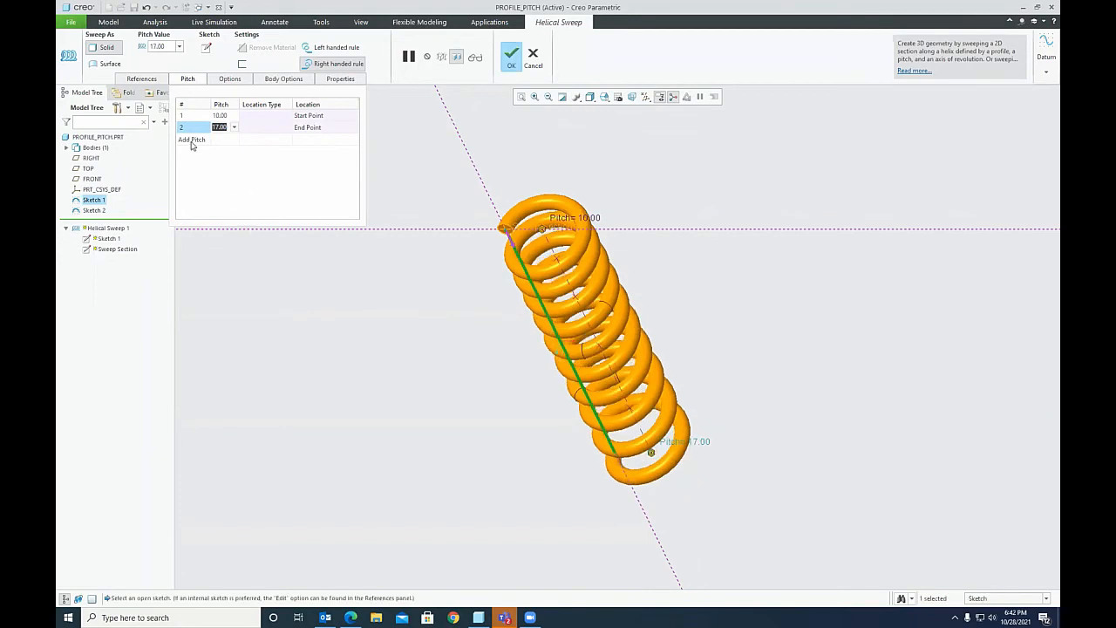
Step: Add a third pitch to the helical sweep, located by reference at point PNT3 of Sketch 2
left_click(192, 140)
left_click(261, 140)
left_click(262, 140)
left_click(258, 157)
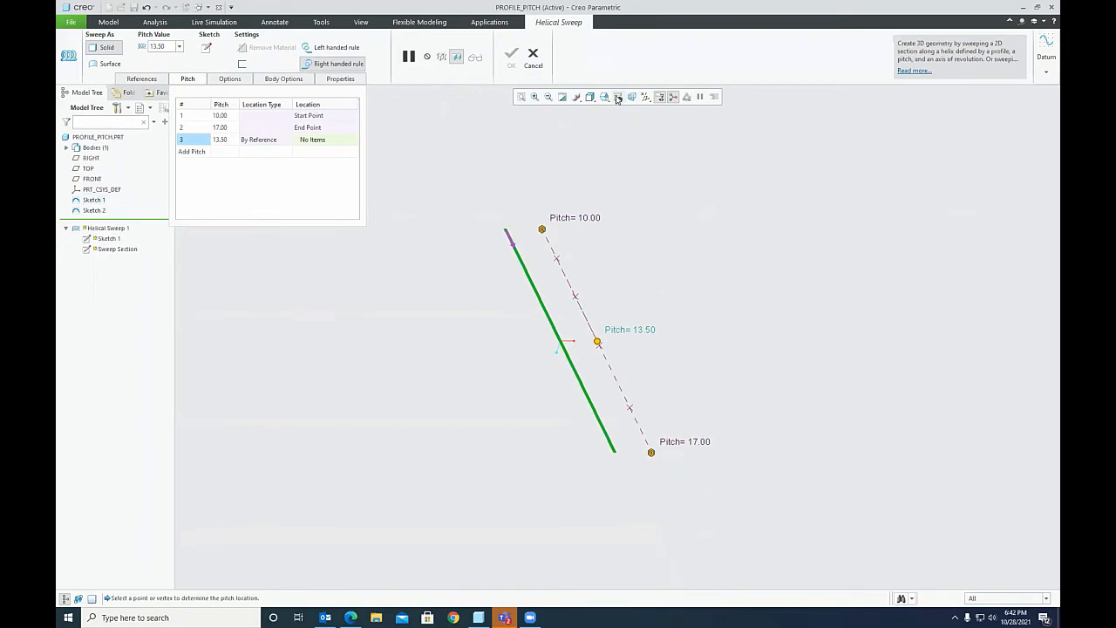
left_click(624, 101)
left_click(621, 165)
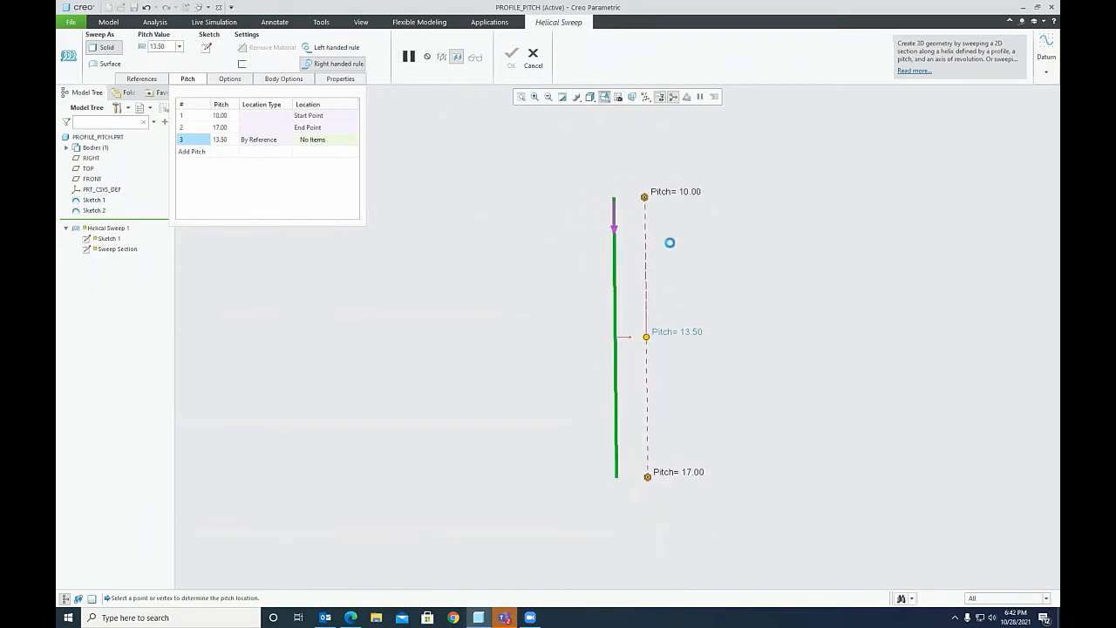
left_click(648, 236)
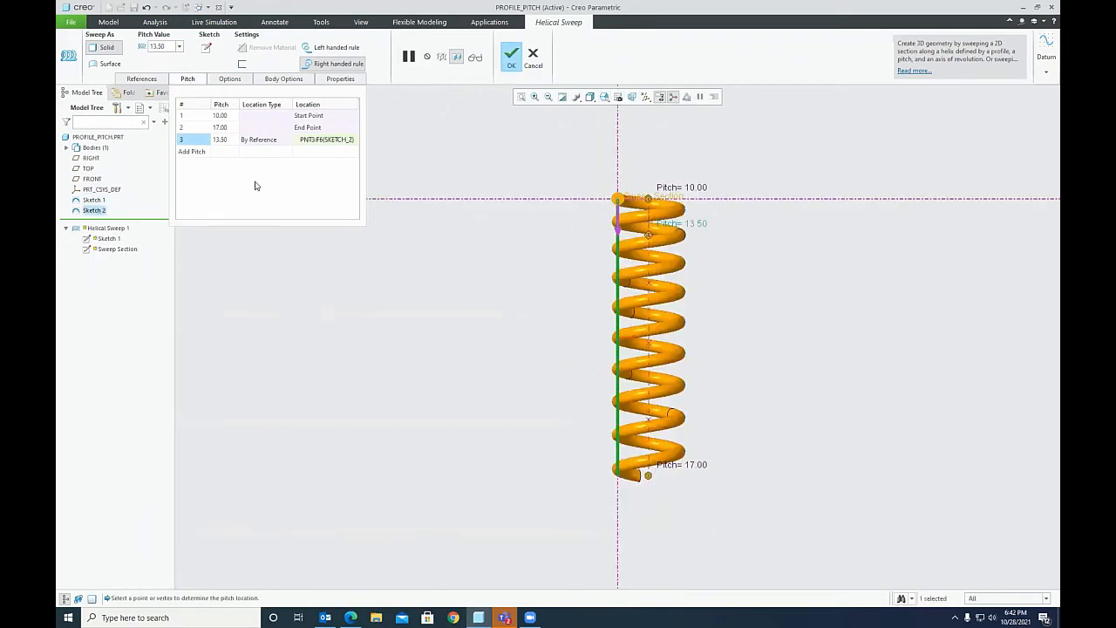
Step: Add a fourth pitch to the helical sweep, located by reference at point PNT2 of Sketch 2
left_click(203, 152)
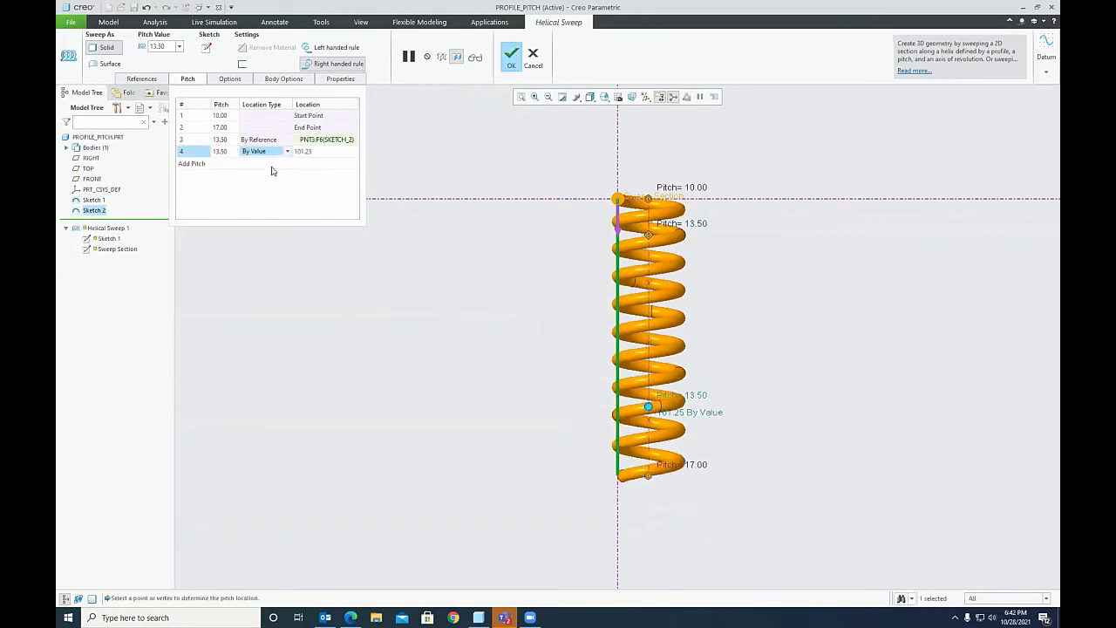
left_click(276, 157)
left_click(262, 171)
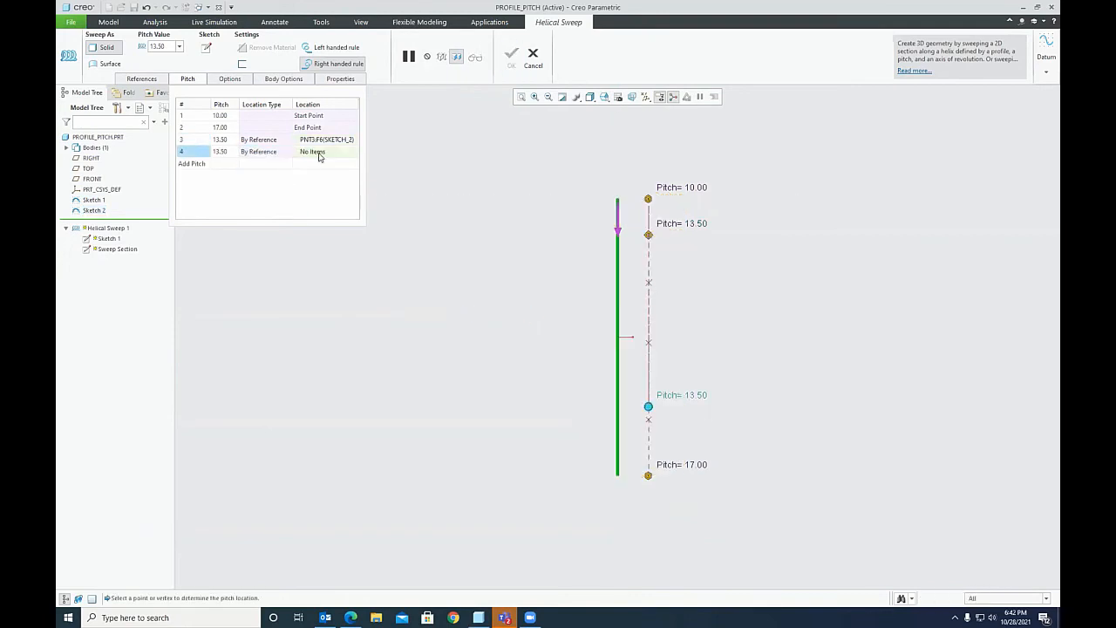
left_click(649, 284)
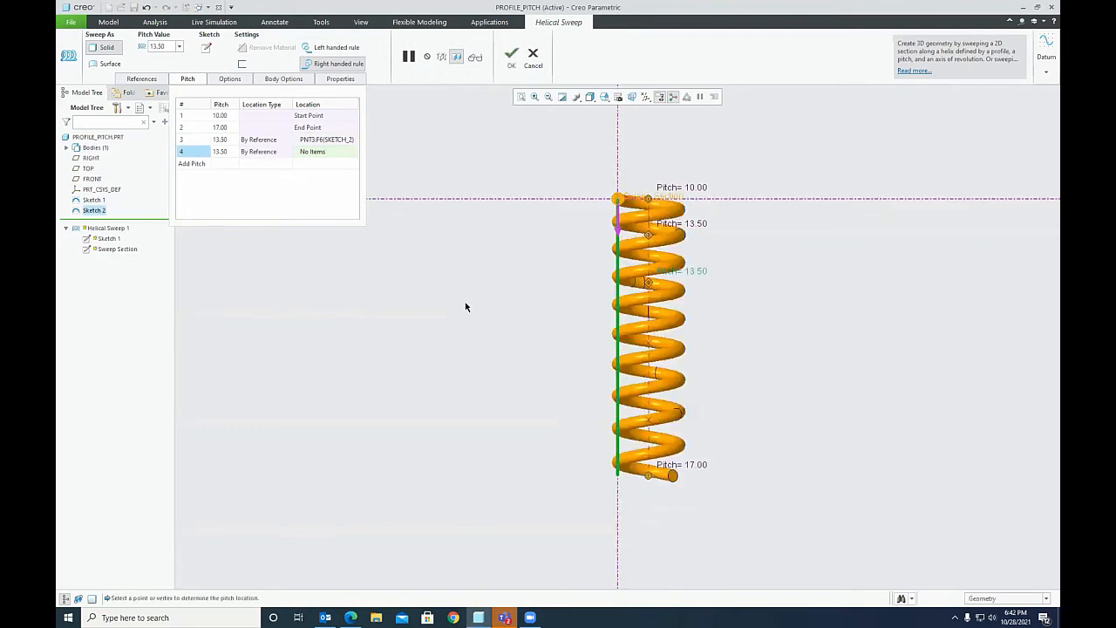
Step: Add a fifth pitch to the helical sweep, located by reference at point PNT1 of Sketch 2
left_click(192, 164)
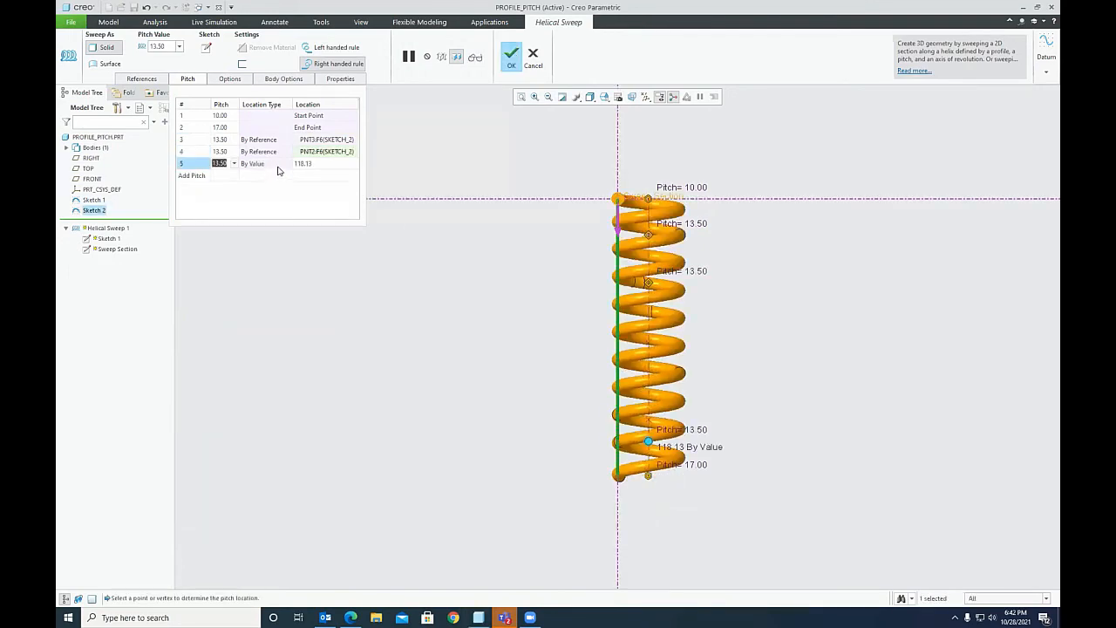
left_click(274, 166)
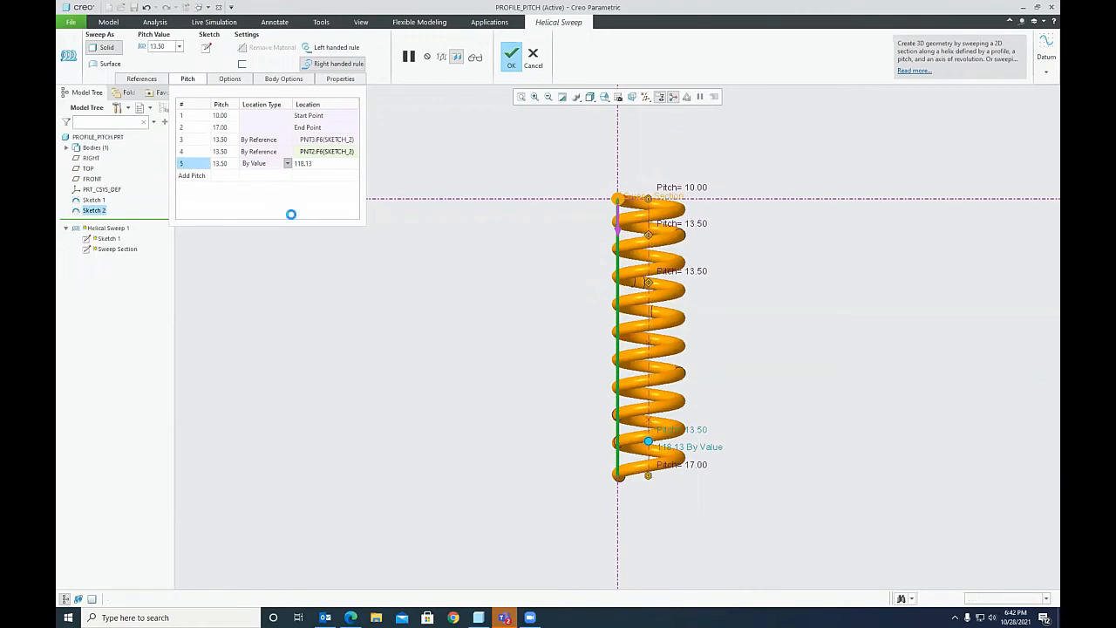
left_click(261, 179)
left_click(648, 346)
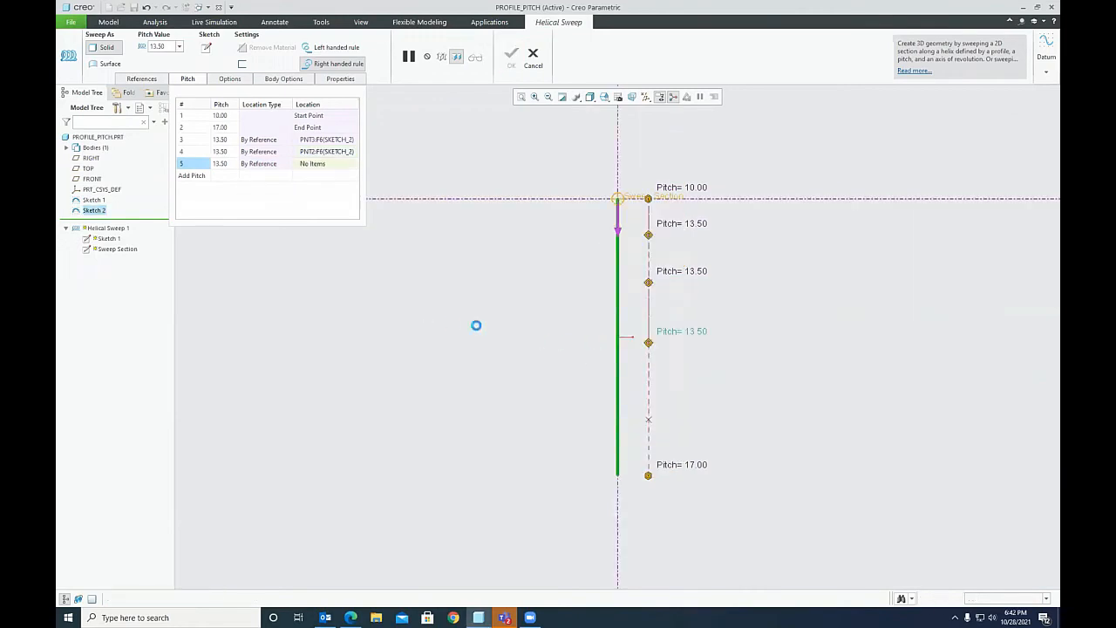
Step: Add a sixth pitch to the helical sweep, located by reference at point PNT0 of Sketch 2
left_click(193, 176)
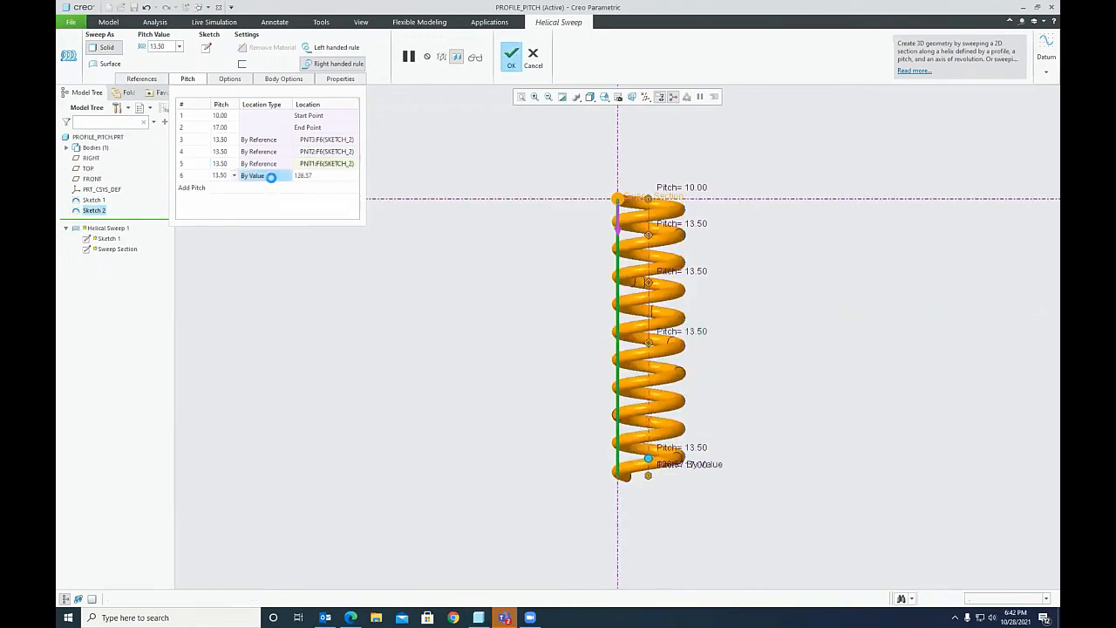
left_click(264, 179)
left_click(261, 188)
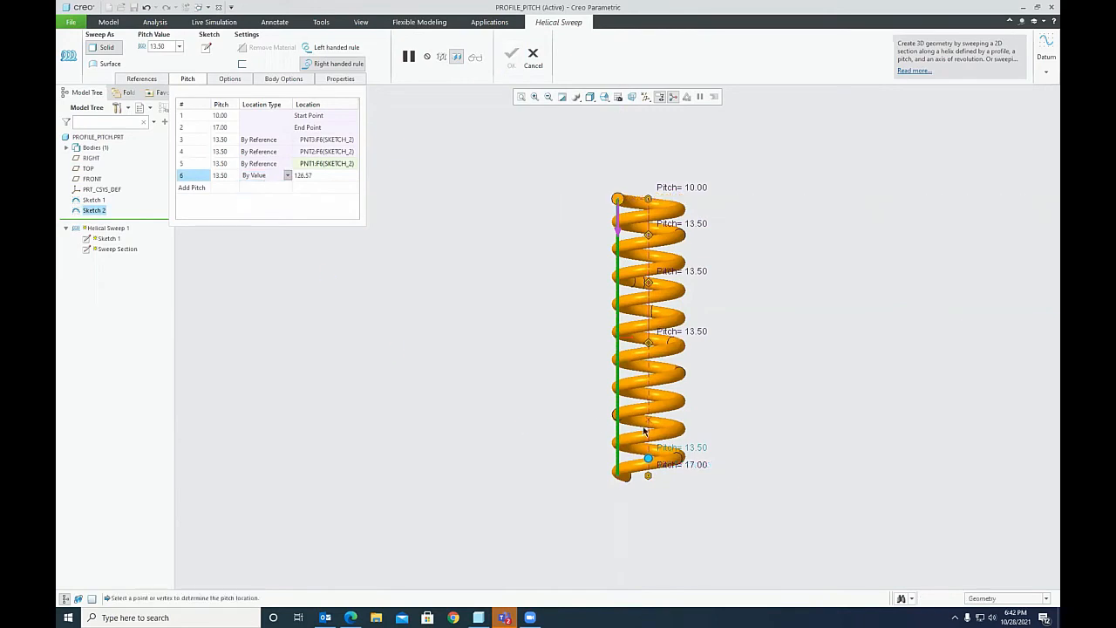
left_click(648, 421)
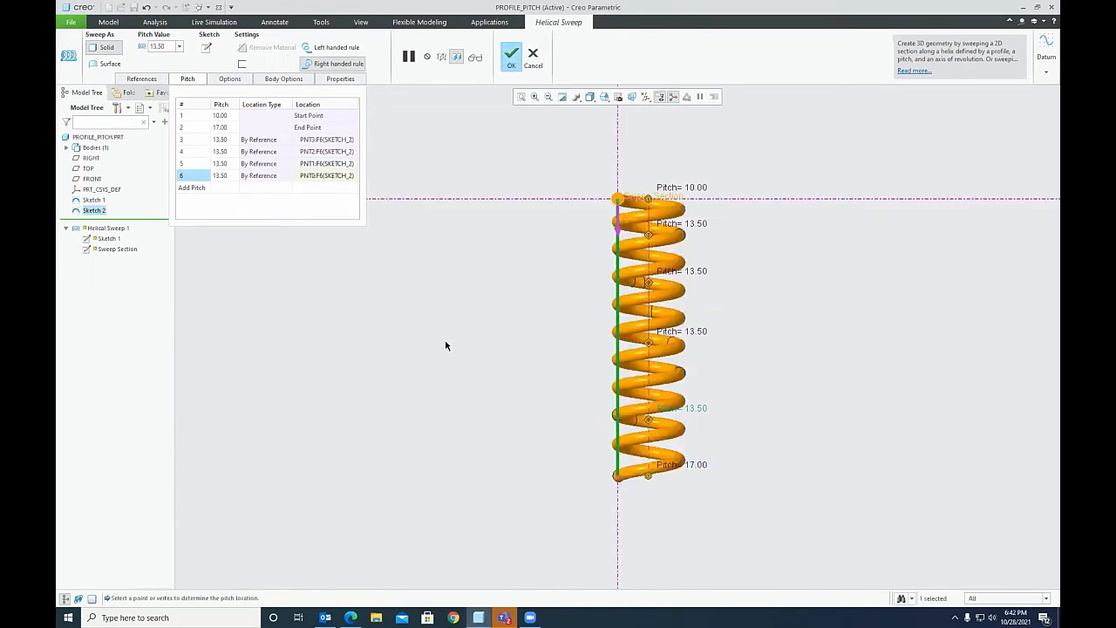
Step: Set the pitch at both PNT3 and PNT2 to 7
left_click(217, 141)
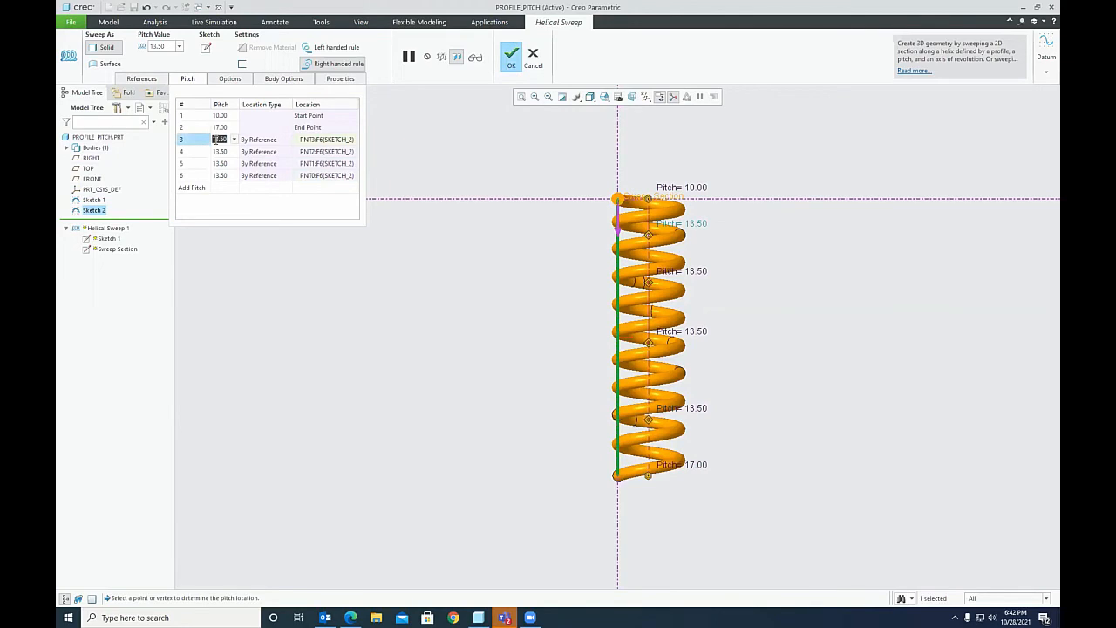
key("BackSpace")
type("7")
key("Return")
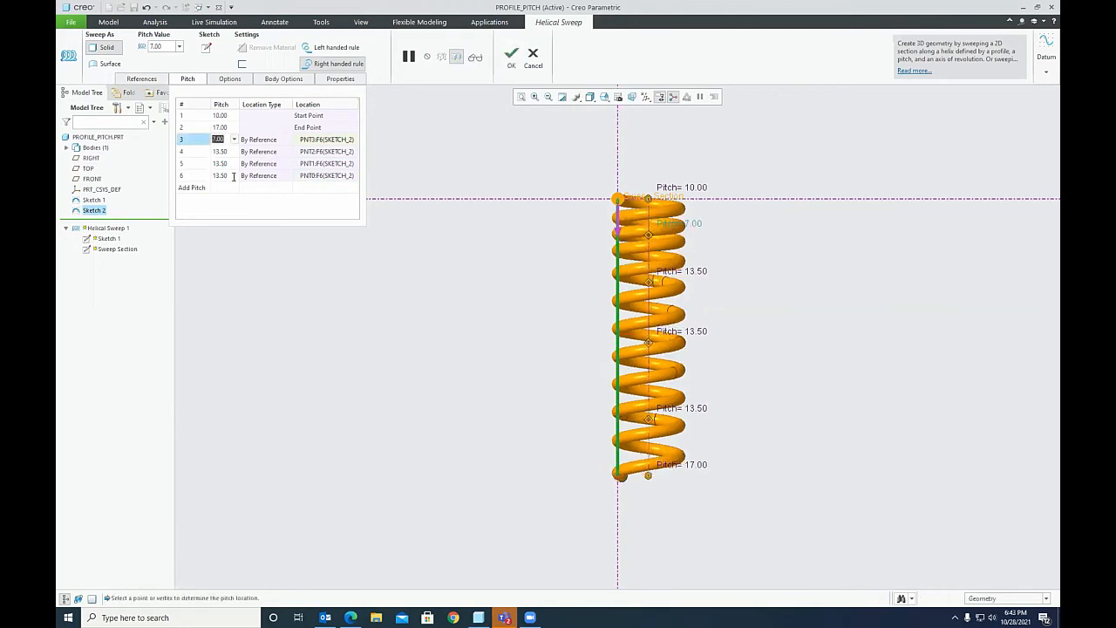
left_click(229, 153)
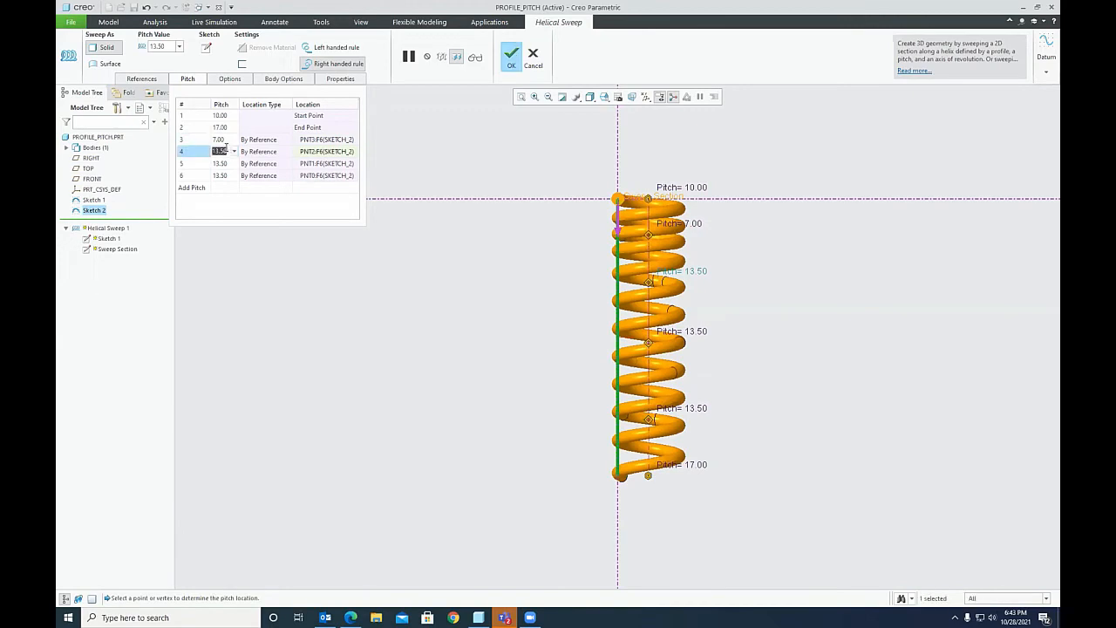
key("BackSpace")
type("7")
key("Return")
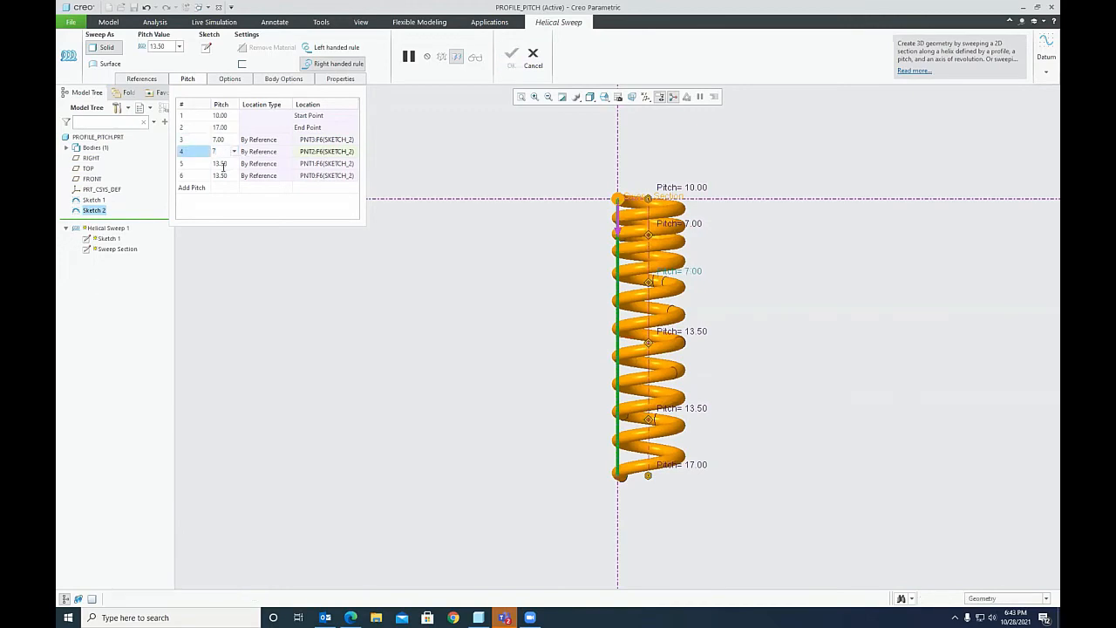
Step: Set the pitch at PNT1 to 12 and at PNT0 to 14, and accept the redefined helical sweep
left_click(224, 164)
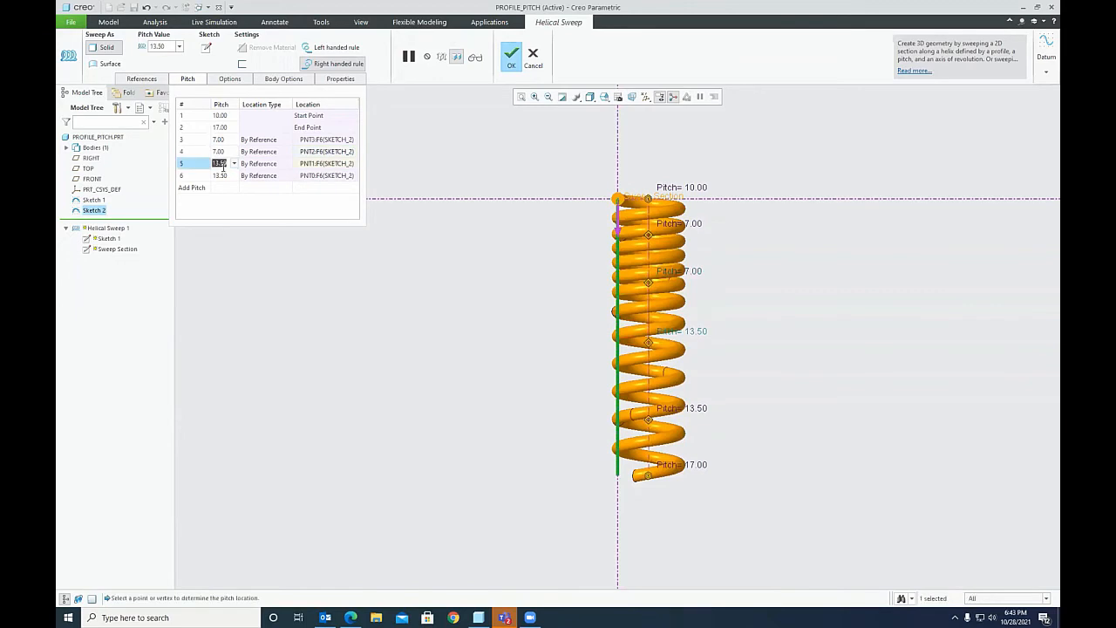
type("12")
key("Return")
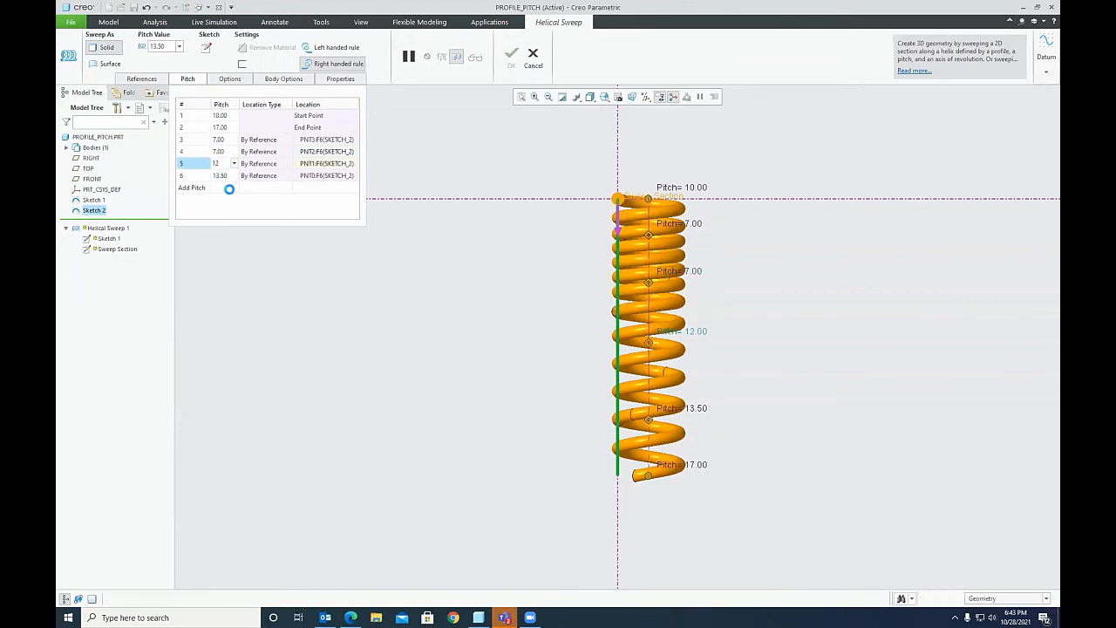
left_click(224, 176)
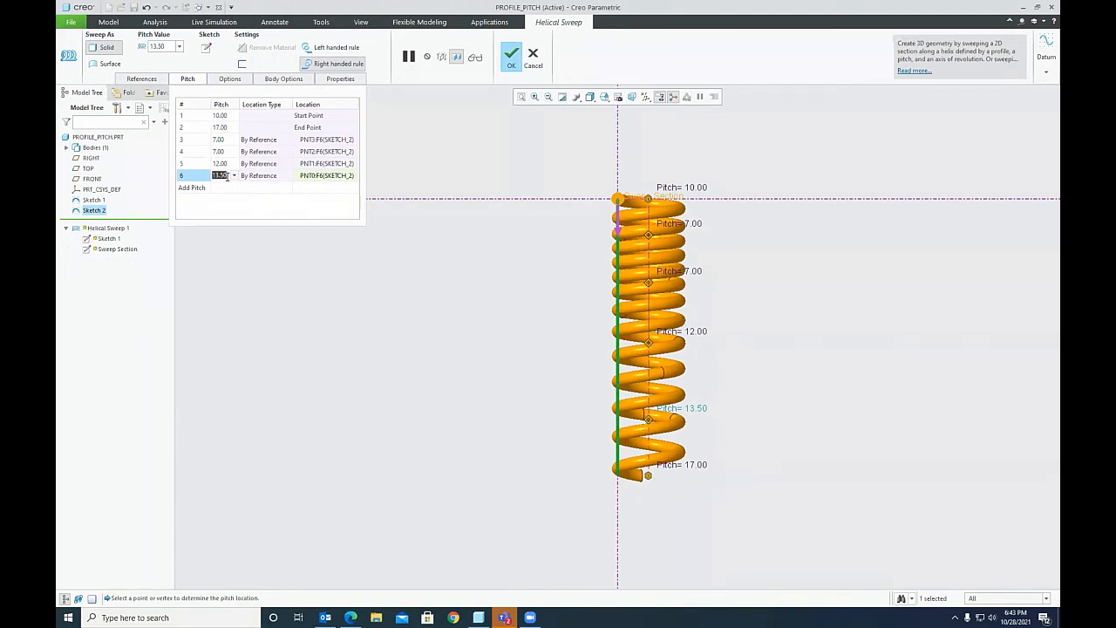
type("1")
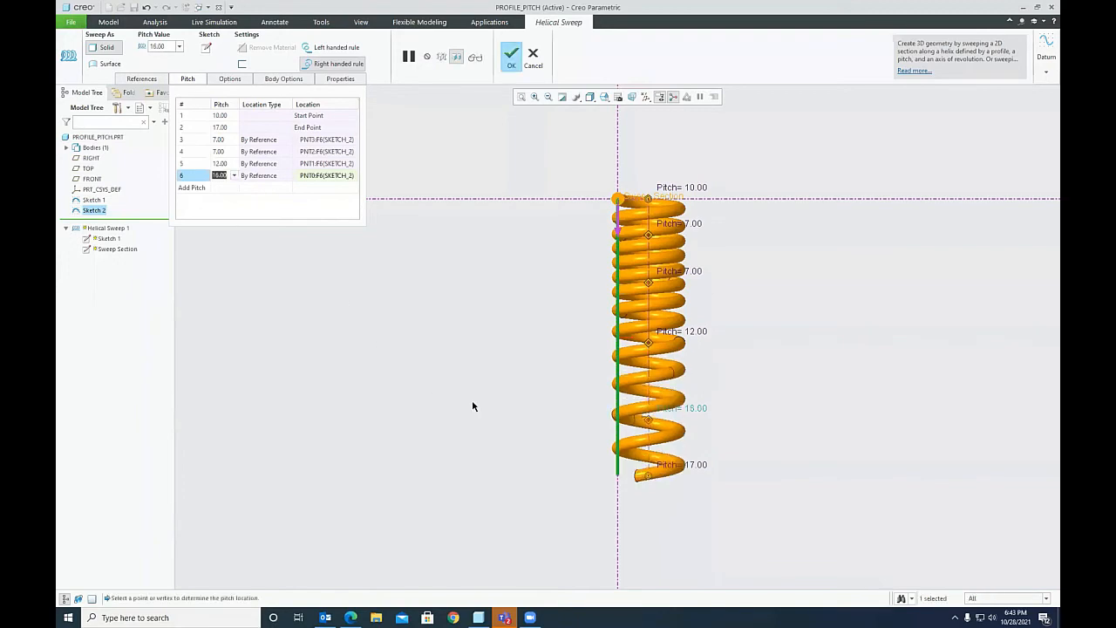
type("14")
key("Return")
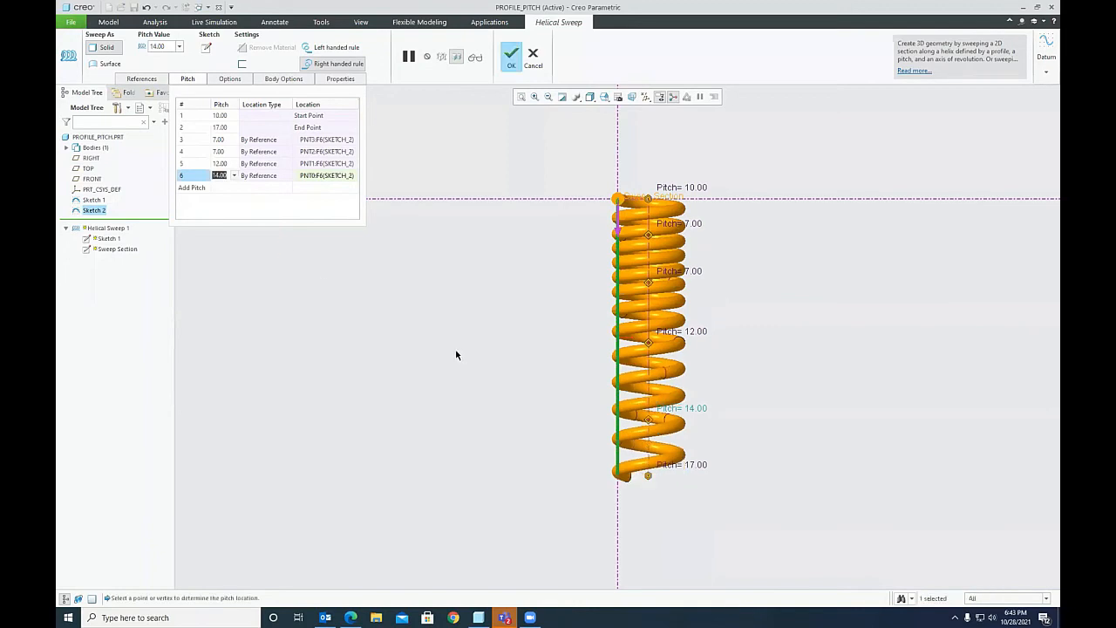
left_click(511, 60)
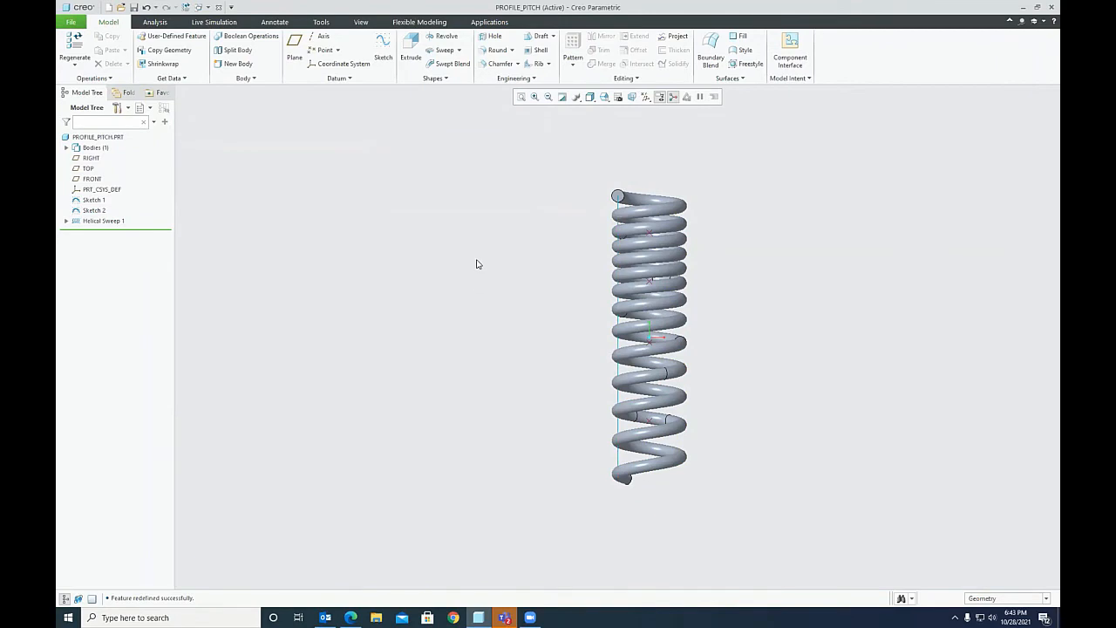
Step: Open Sketch 1 for editing and set the middle profile segment's distance from the vertical centerline to 25
left_click(93, 200)
left_click(110, 136)
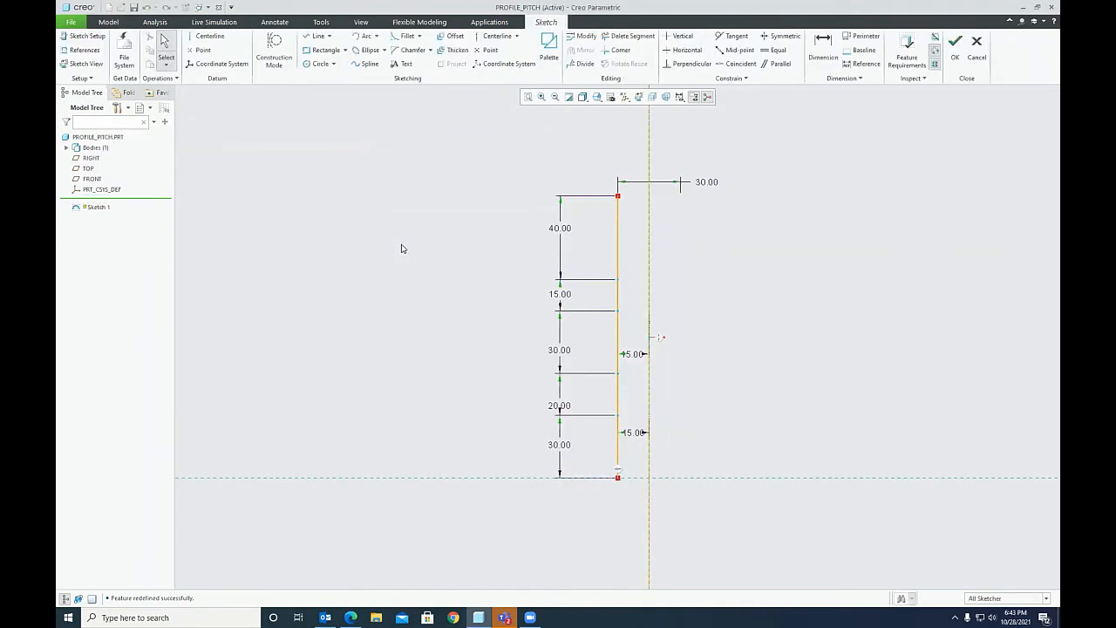
double_click(633, 353)
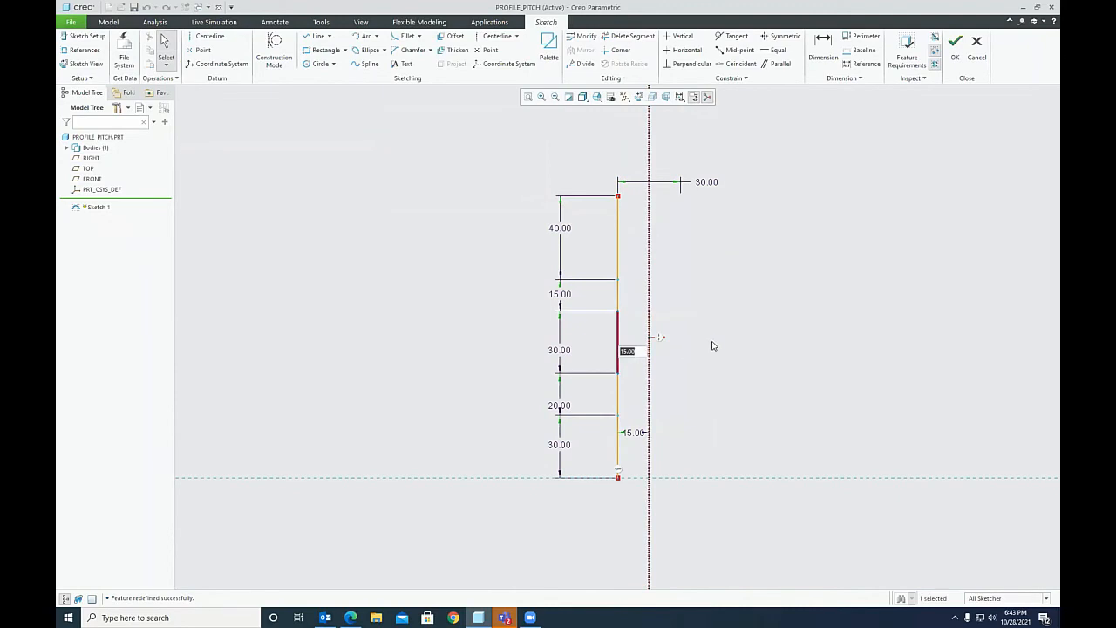
type("25")
key("Return")
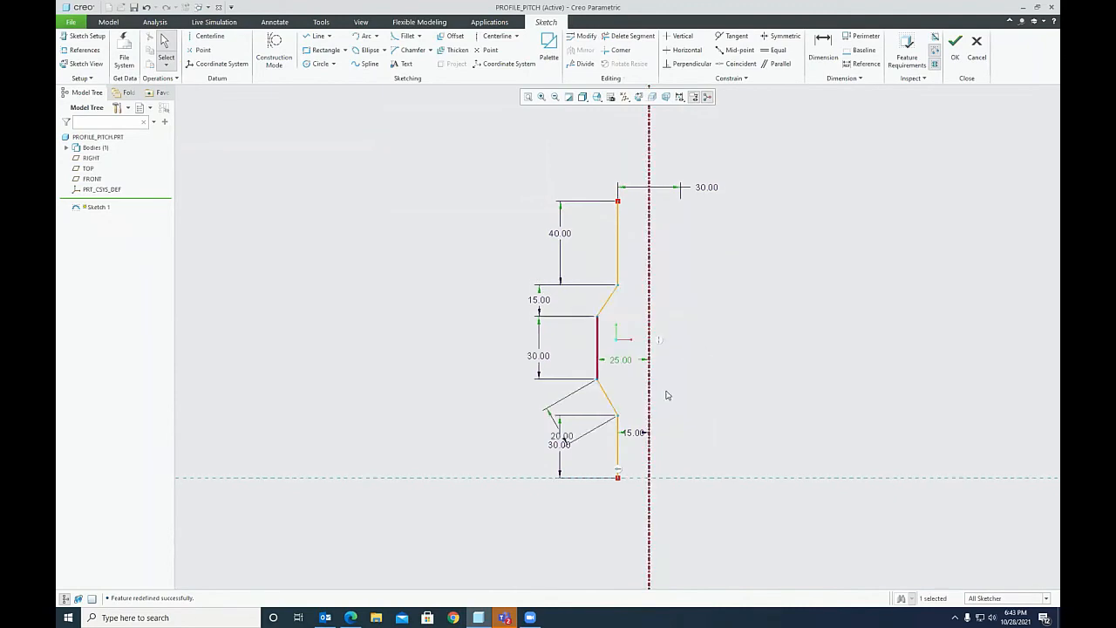
Step: Set the lowest profile segment's distance from the vertical centerline to 18 and finish the sketch
double_click(634, 433)
type("18")
key("Return")
left_click(739, 384)
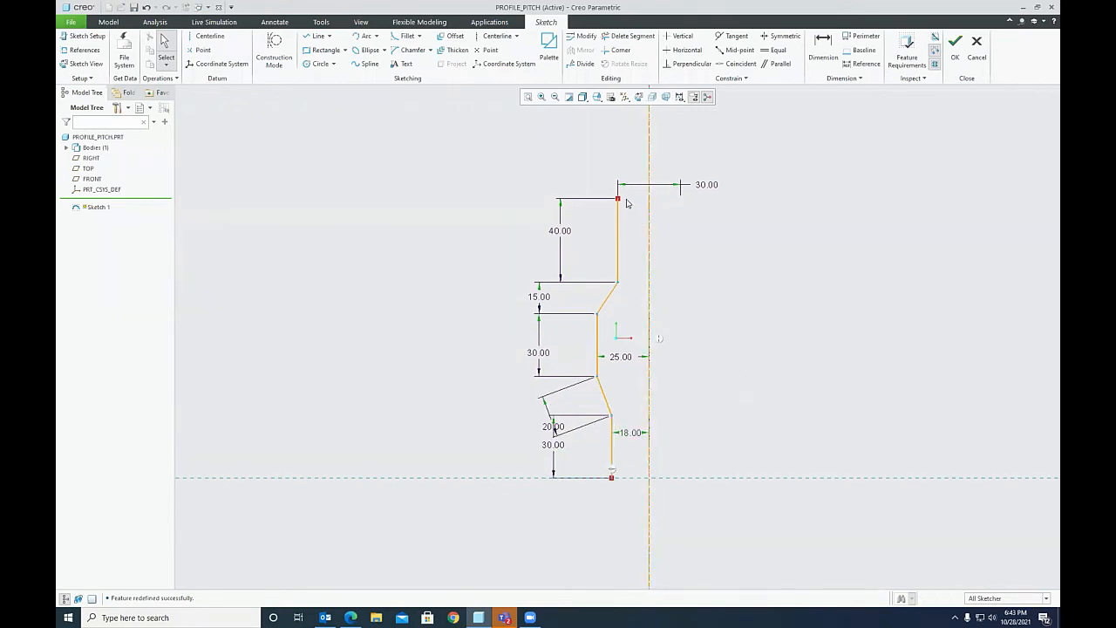
left_click(954, 45)
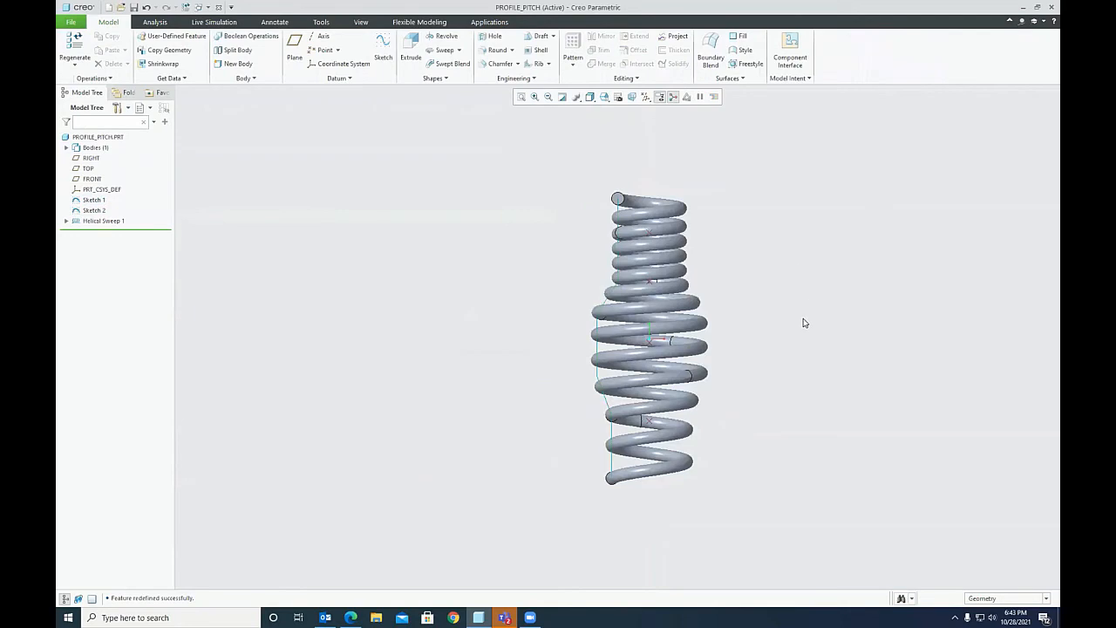
Step: Hide Sketch 1 and turn off the display of datum points
left_click(93, 200)
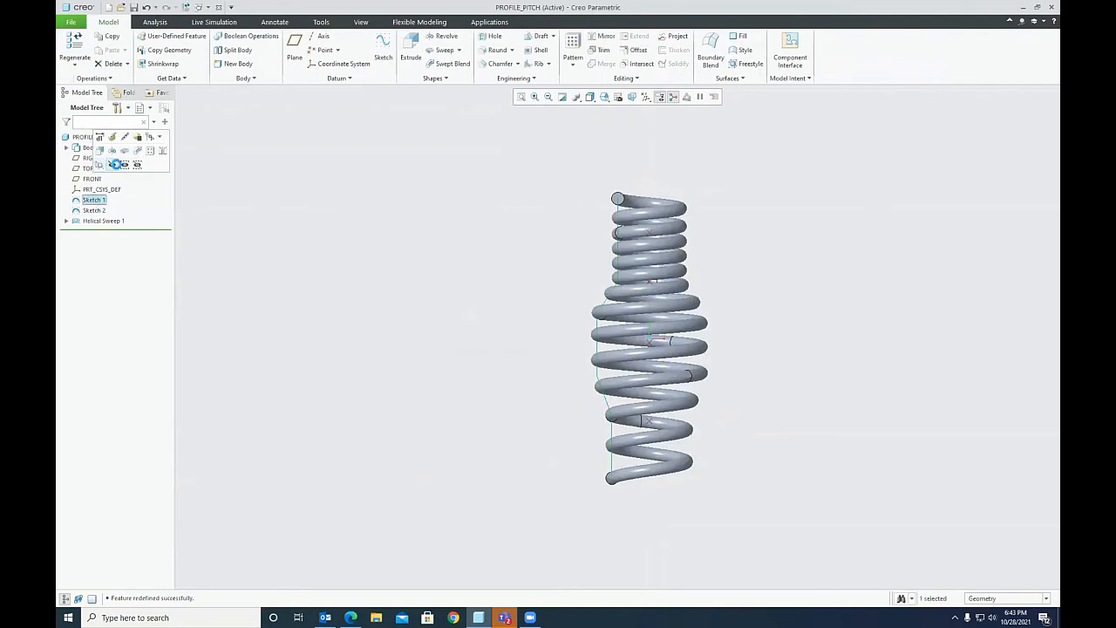
left_click(117, 165)
left_click(645, 97)
left_click(659, 133)
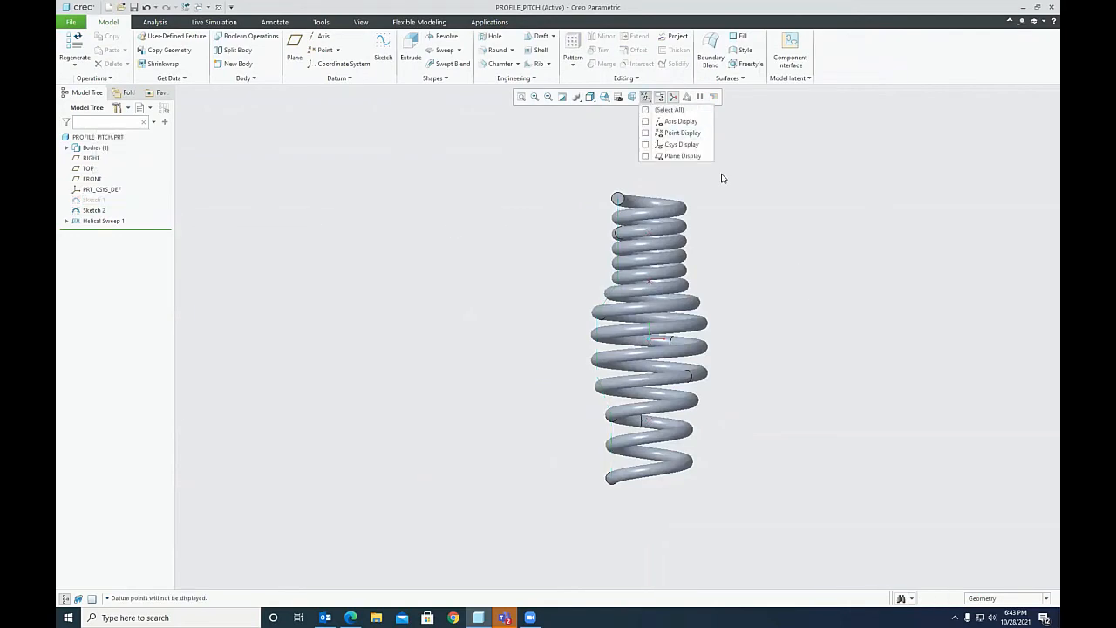
Step: Examine the spring's reshaped coils from a rotated view and in the Standard Orientation
middle_click_drag(768, 271, 689, 276)
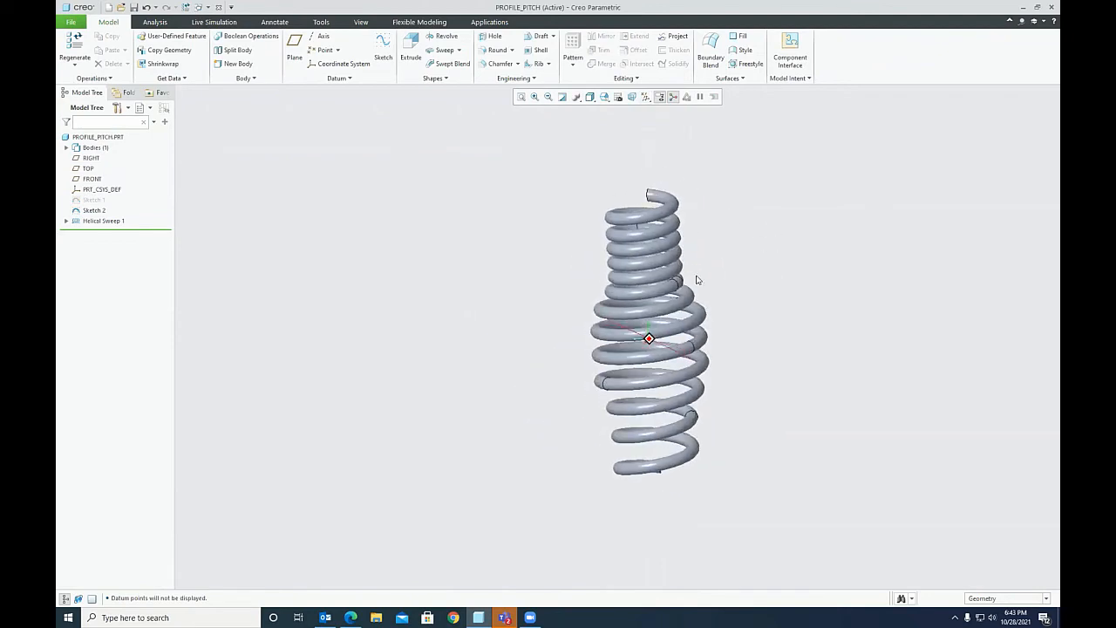
left_click(604, 97)
left_click(624, 109)
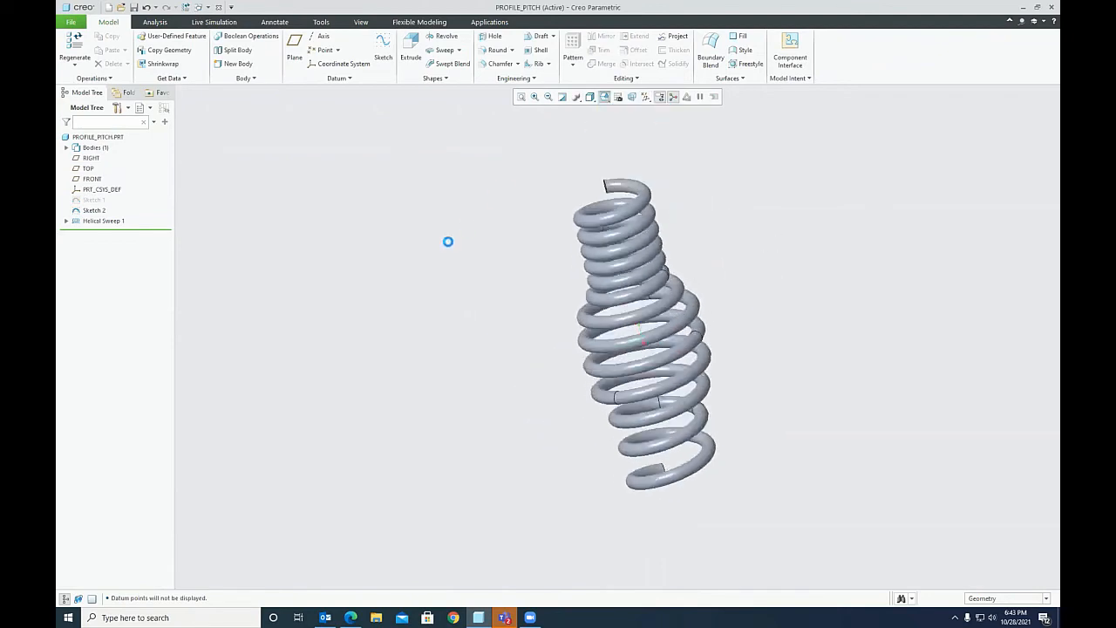
Step: Switch to the i GET IT course in the browser and review the Helical Sweeps lesson list
left_click(350, 617)
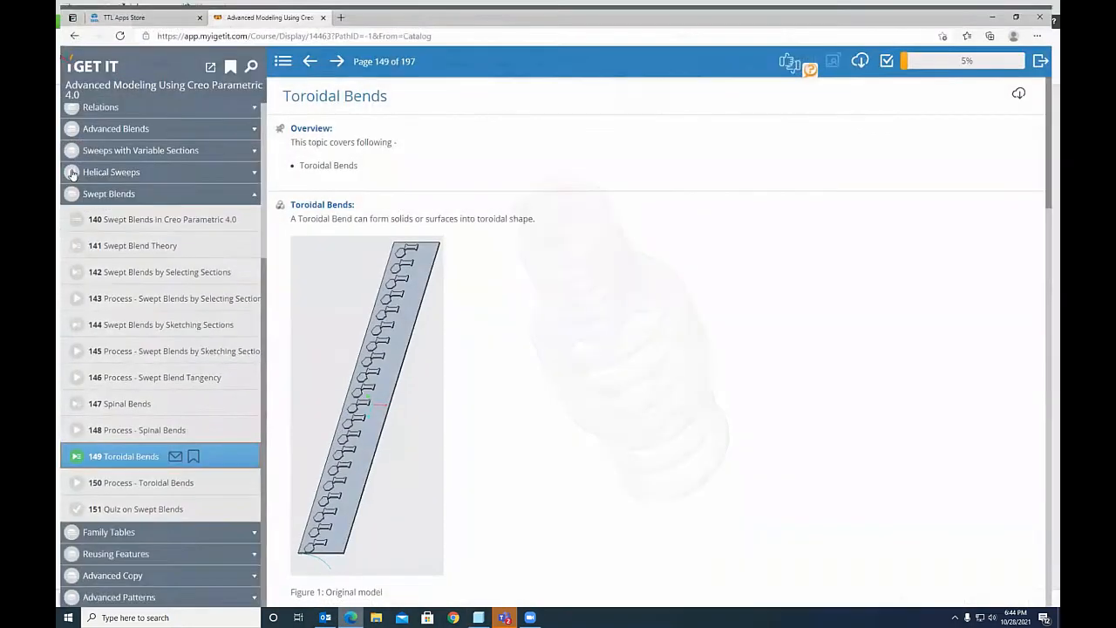
left_click(77, 189)
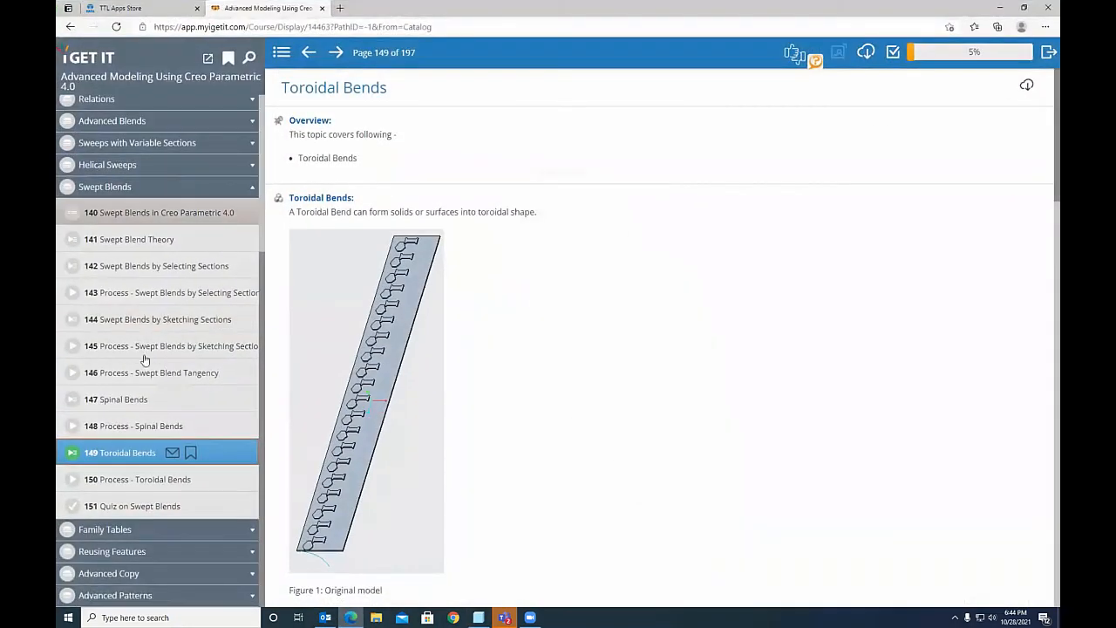
left_click(73, 391)
scroll(140, 305, "down", 3)
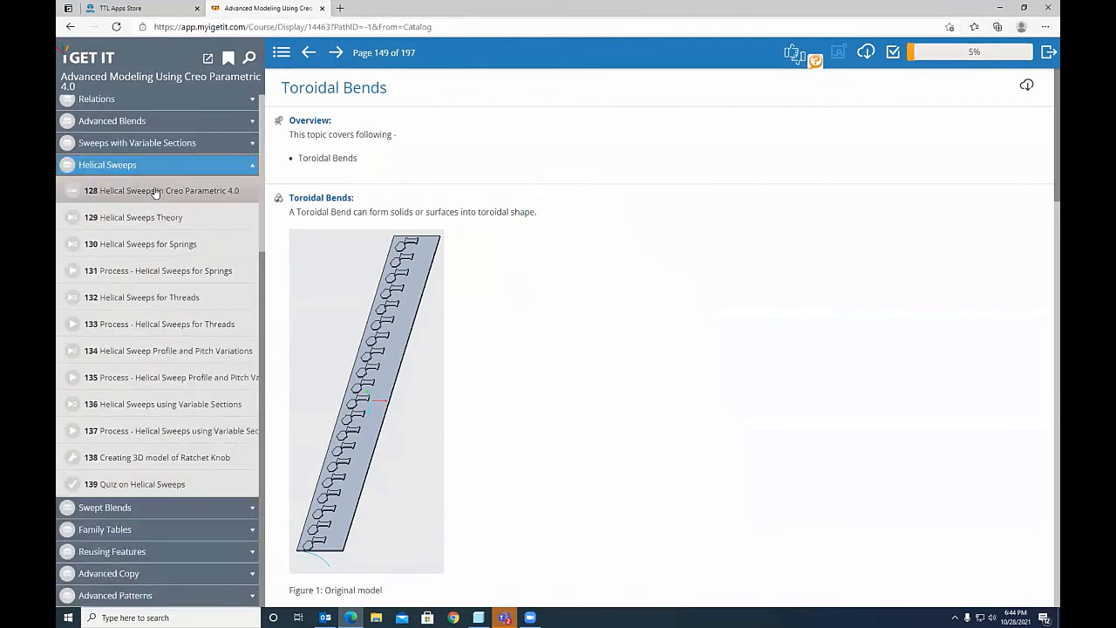
left_click(63, 168)
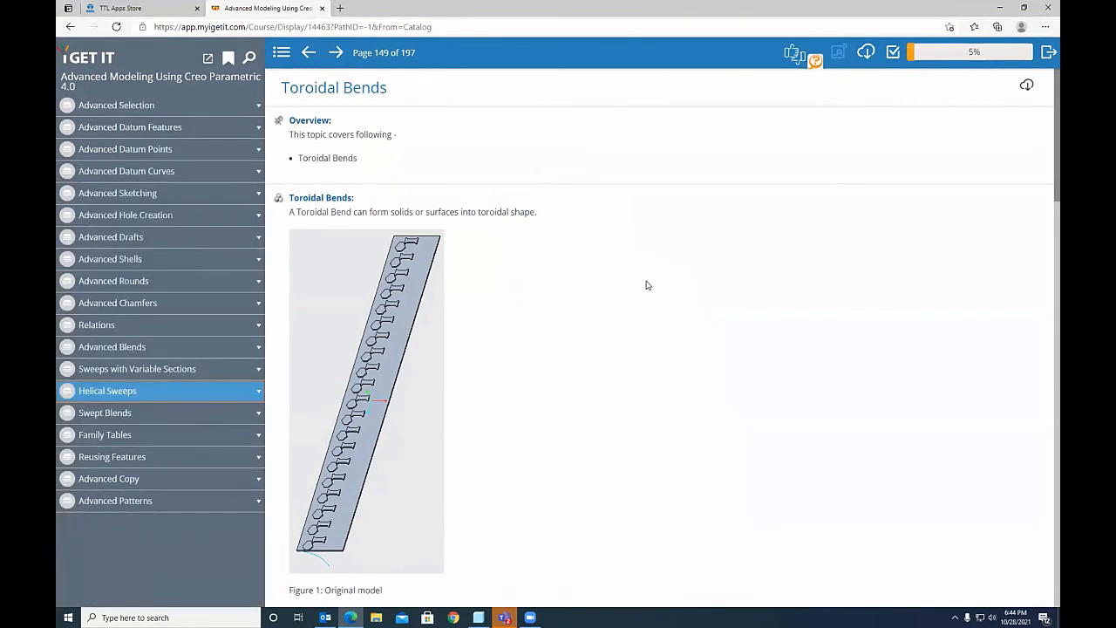
Step: Return to Creo Parametric, close the PROFILE_PITCH model and erase the objects not displayed from the session
left_click(995, 10)
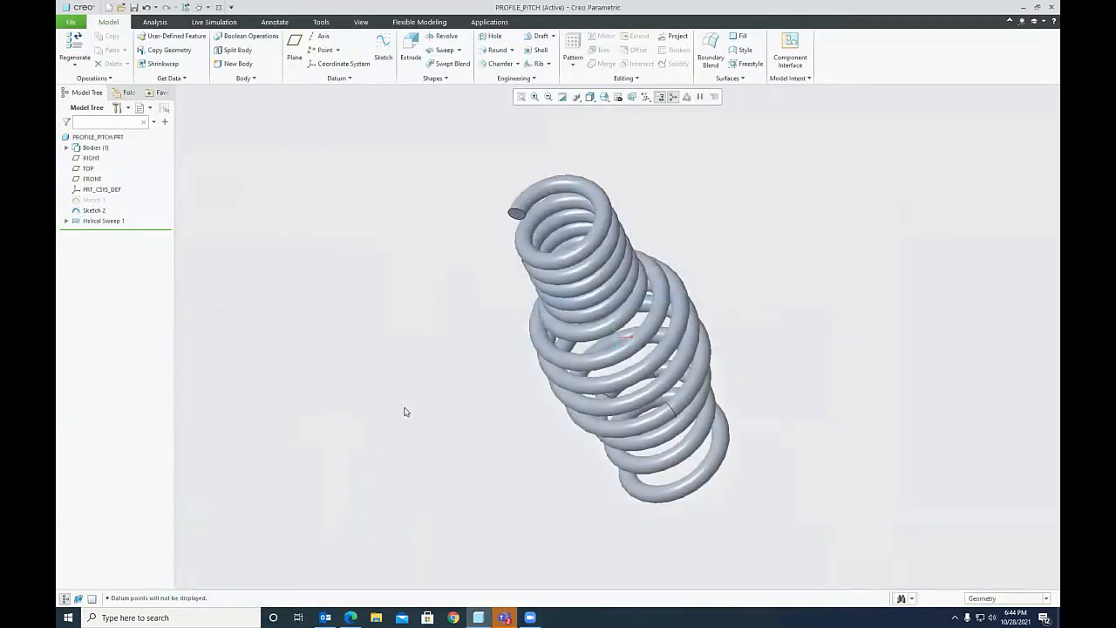
middle_click_drag(383, 331, 331, 235)
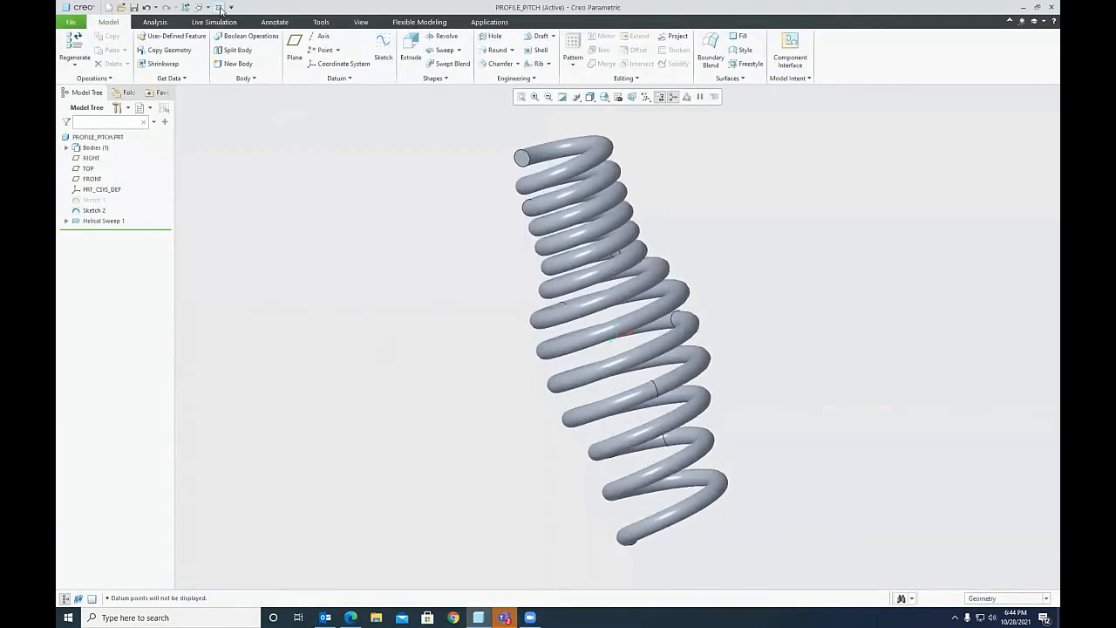
left_click(219, 7)
left_click(193, 54)
key("Return")
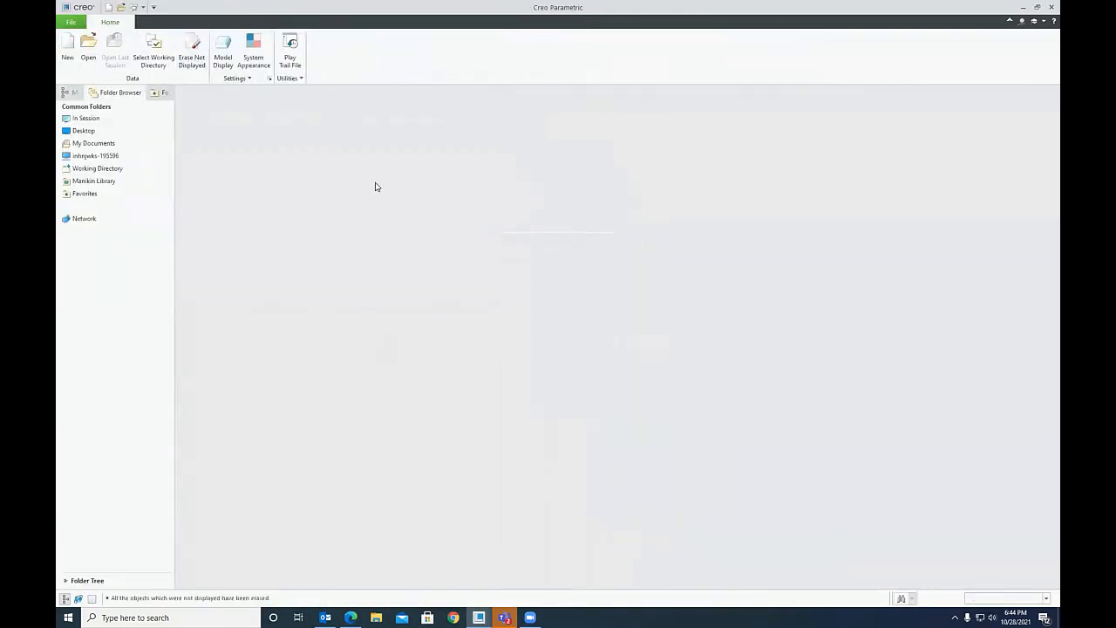
Step: Set the Family Table folder inside Models as the working directory
left_click(158, 167)
left_click(507, 94)
right_click(212, 149)
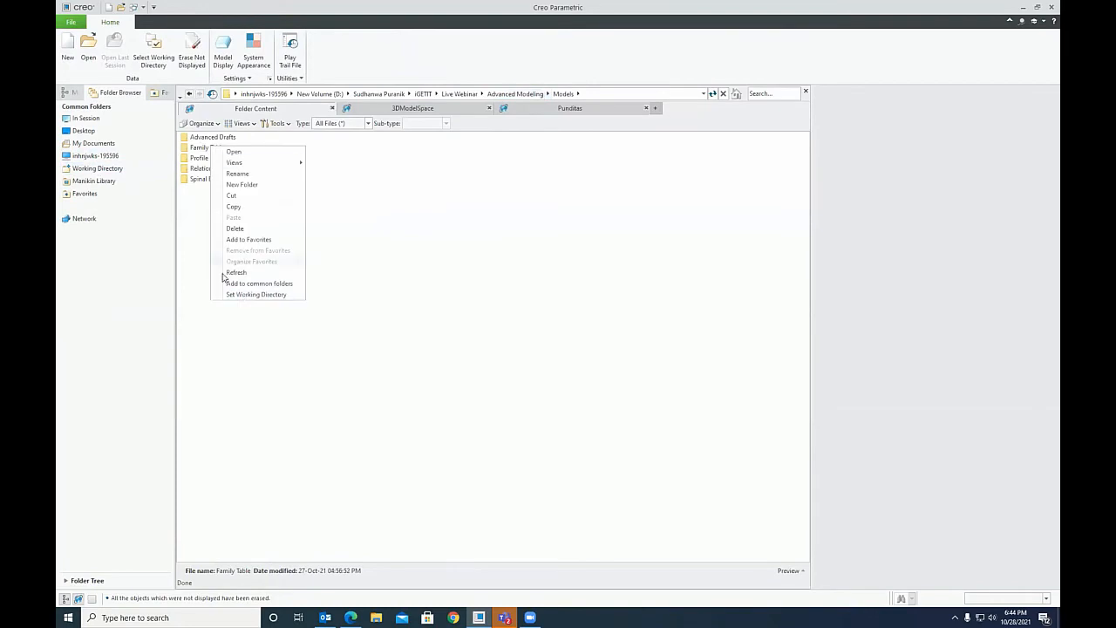
left_click(256, 294)
Step: Open the generic instance of SPANNER from the working directory
left_click(122, 168)
left_click(218, 148)
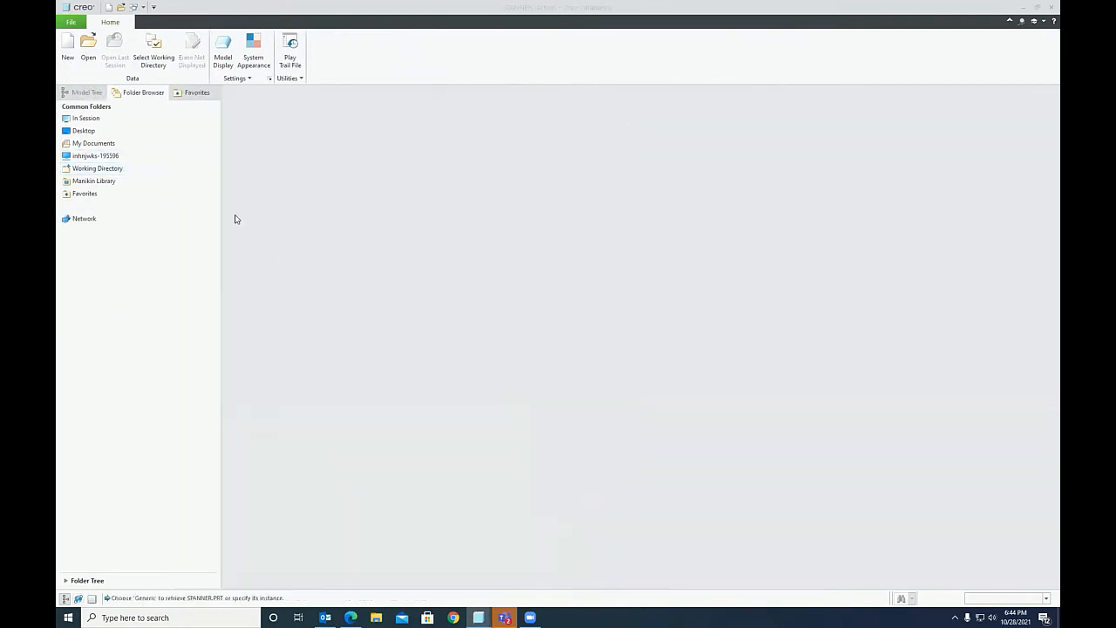
left_click(572, 464)
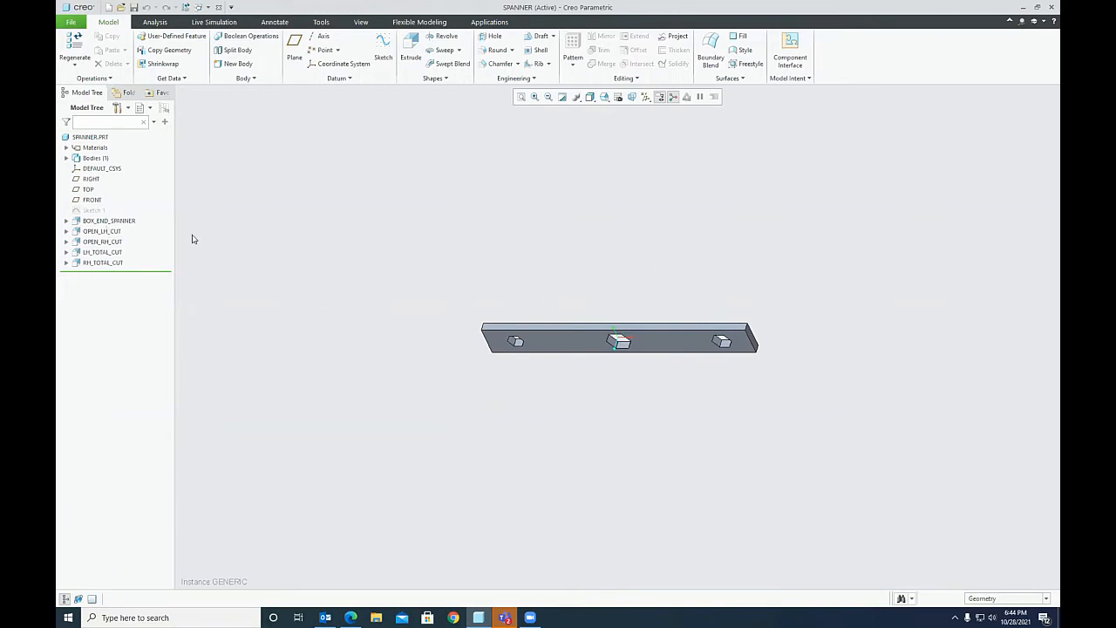
Step: Activate insert mode directly after the BOX_END_SPANNER feature and inspect the box-ended spanner in the Default Orientation
left_click(105, 220)
right_click(104, 226)
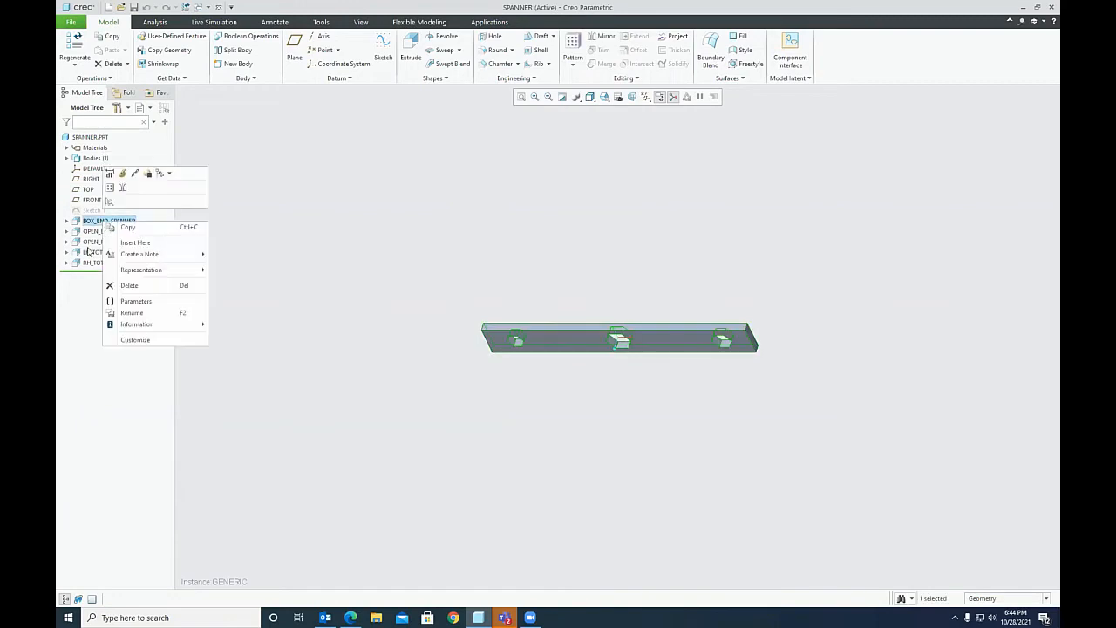
left_click(138, 243)
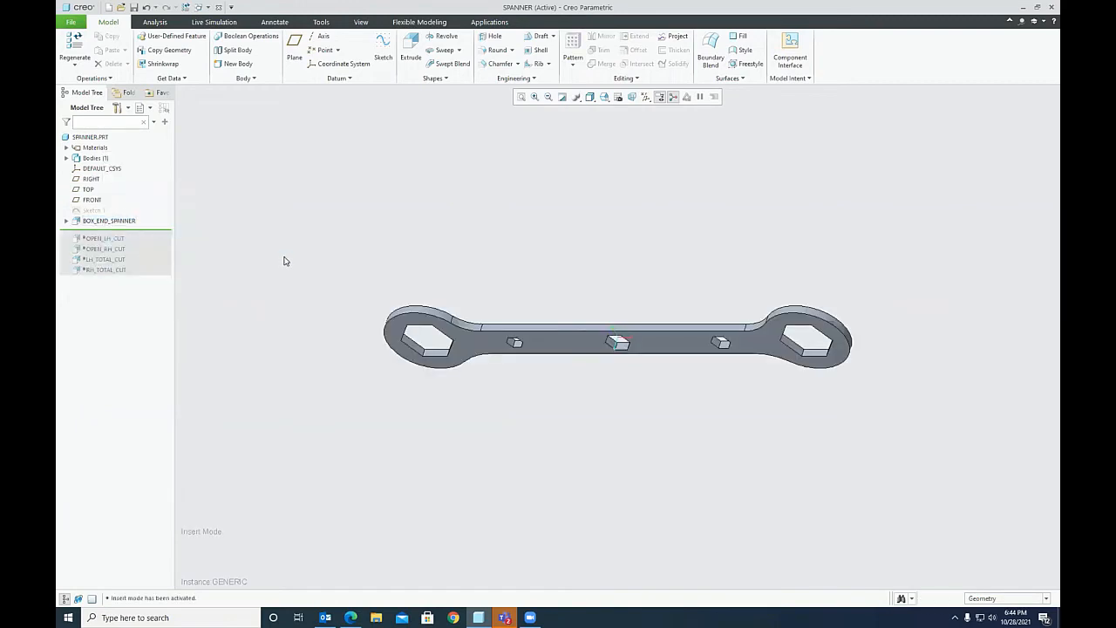
middle_click_drag(540, 439, 527, 415)
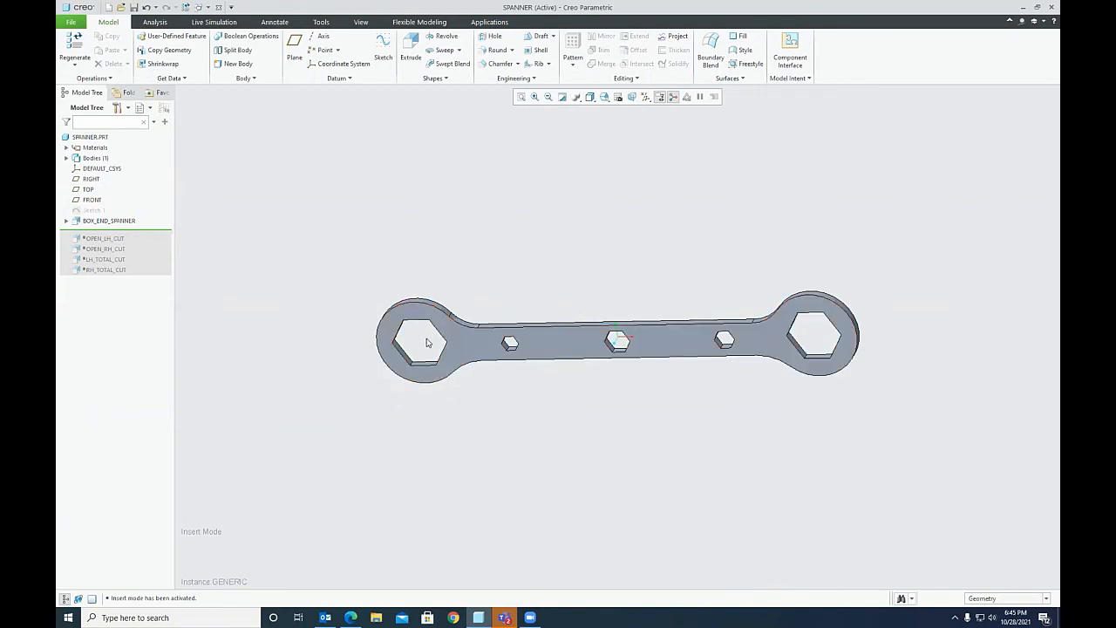
left_click(604, 97)
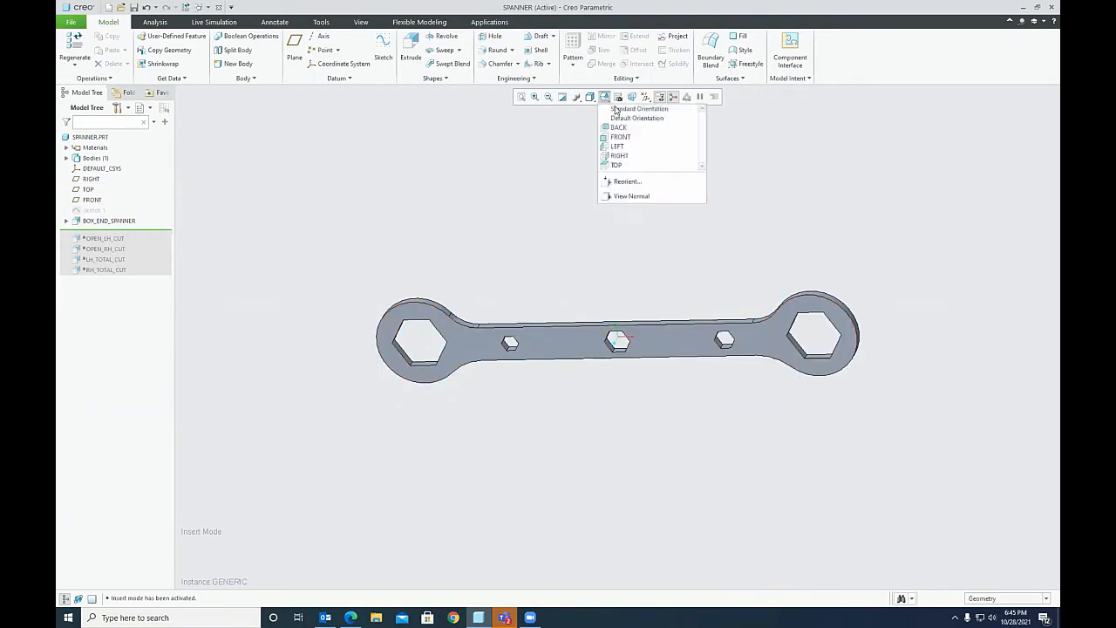
left_click(622, 118)
Step: Resume the suppressed OPEN_LH_CUT feature and inspect the cut on the spanner
left_click(108, 239)
right_click(112, 241)
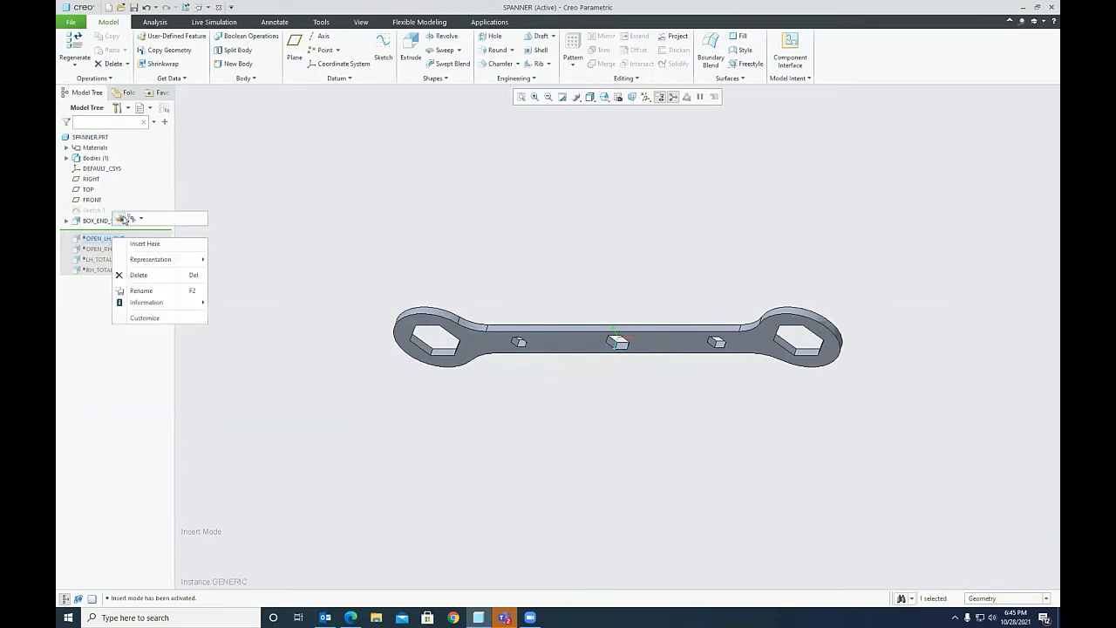
left_click(123, 219)
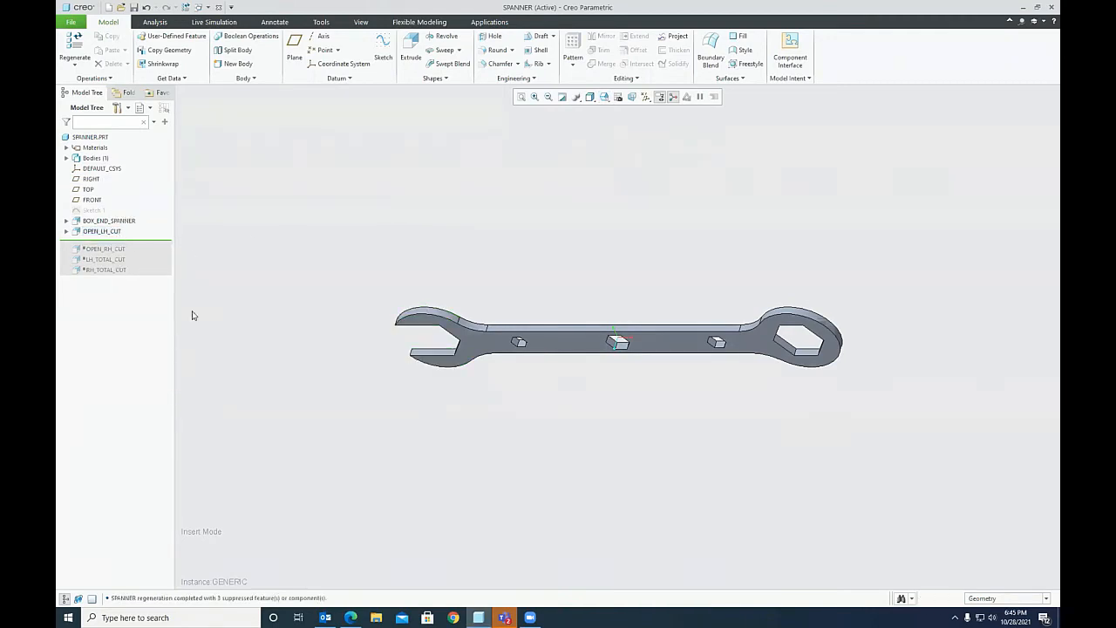
middle_click_drag(464, 446, 461, 394)
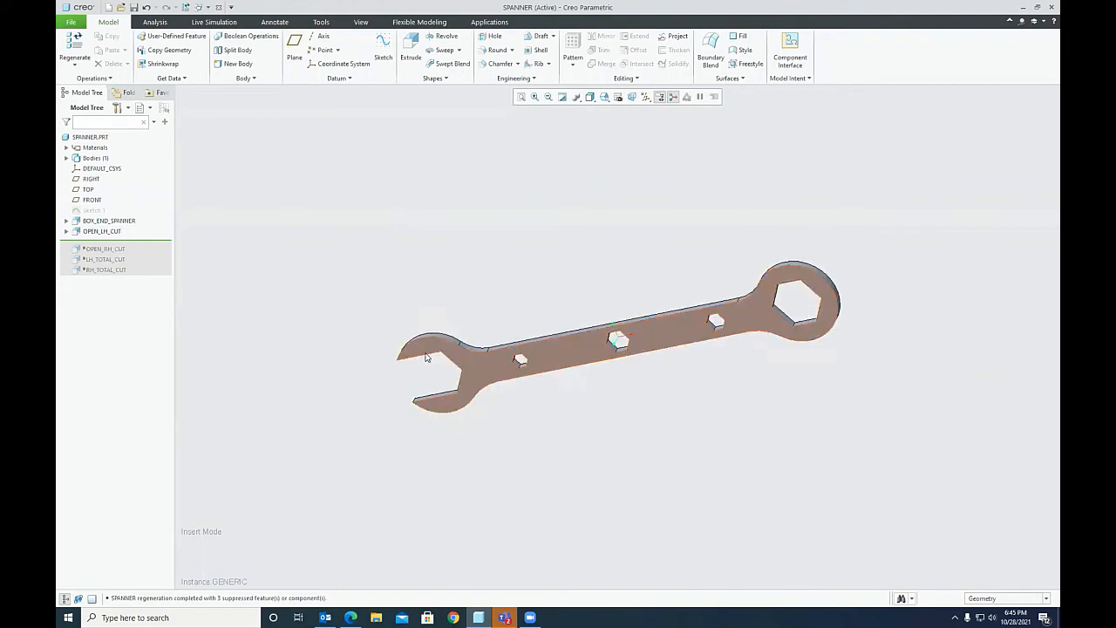
Step: Resume OPEN_RH_CUT, LH_TOTAL_CUT and RH_TOTAL_CUT together and restore the Standard Orientation
left_click(104, 250)
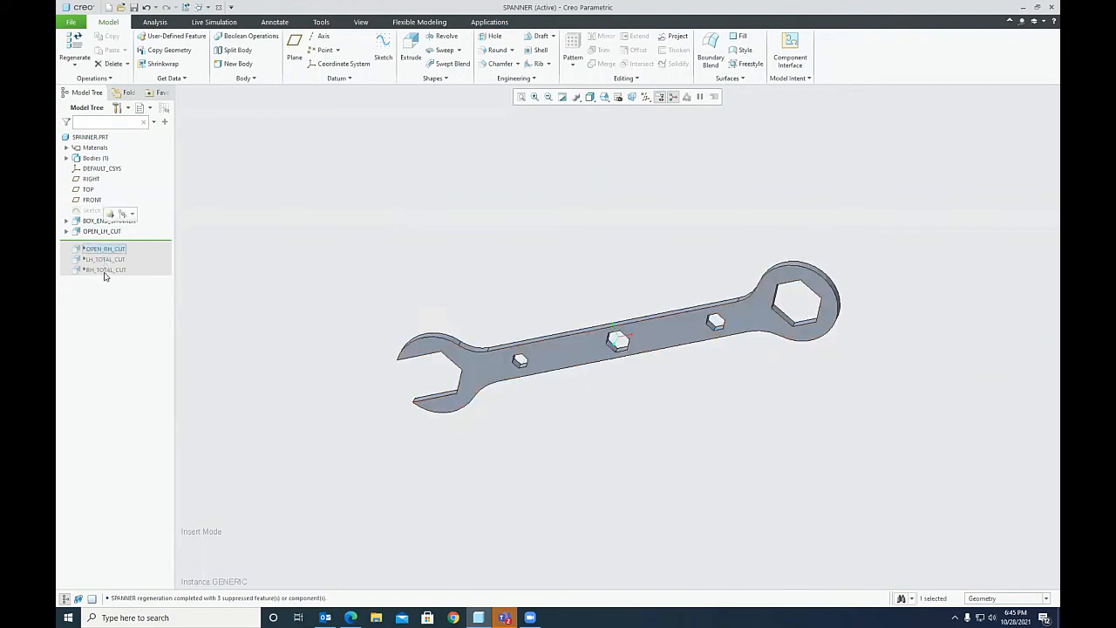
left_click(104, 270, "shift")
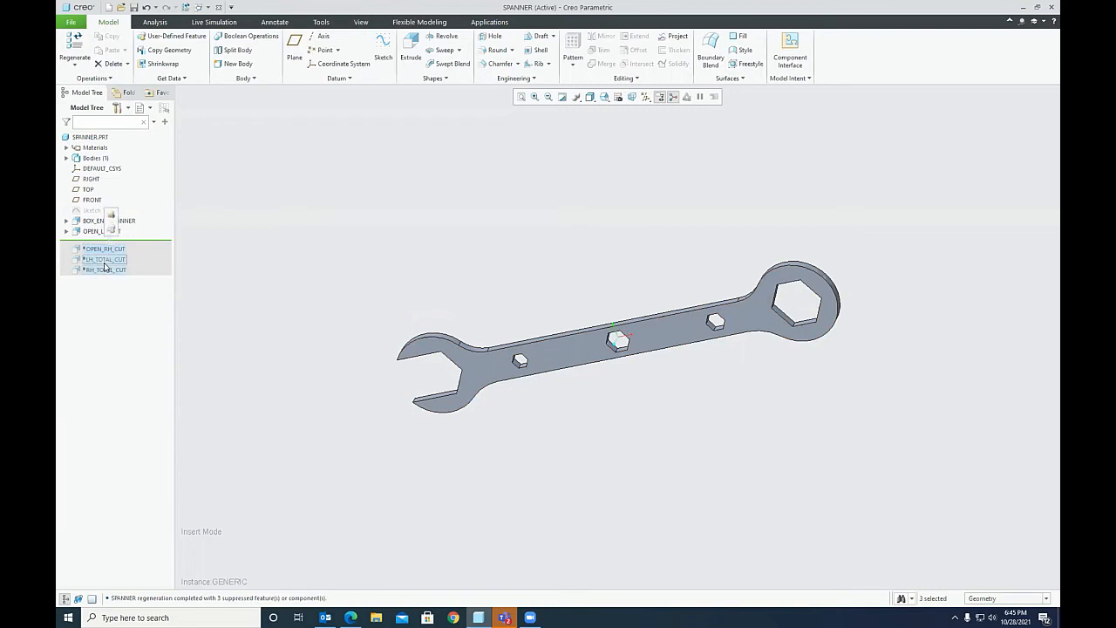
left_click(111, 218)
left_click(605, 98)
left_click(616, 110)
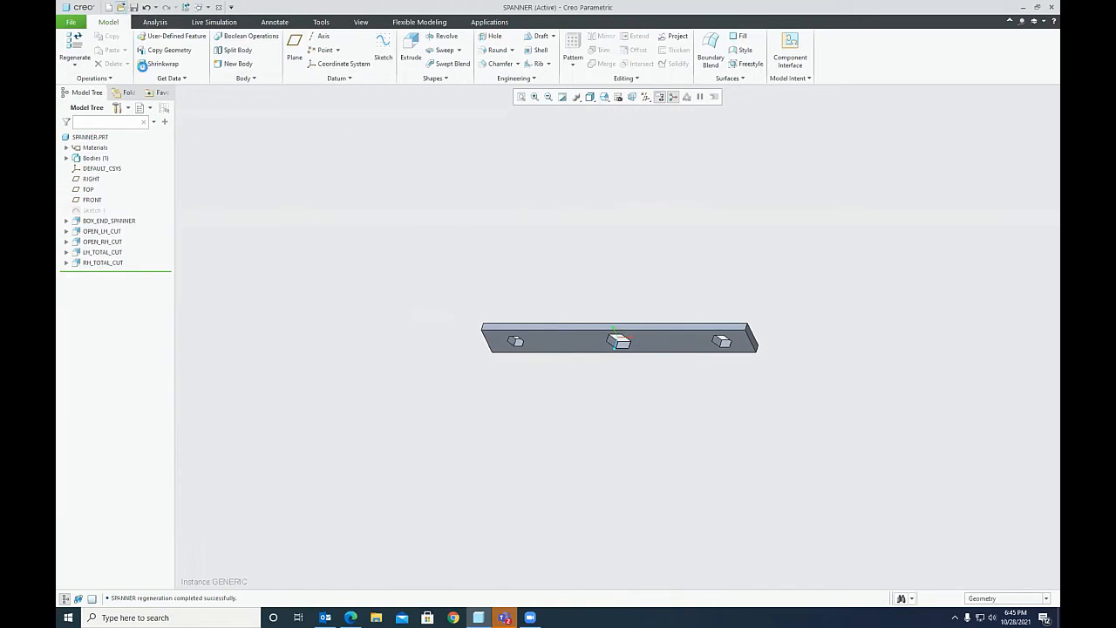
Step: Review SPANNER's instances in the instance selection list and in its family table
double_click(453, 240)
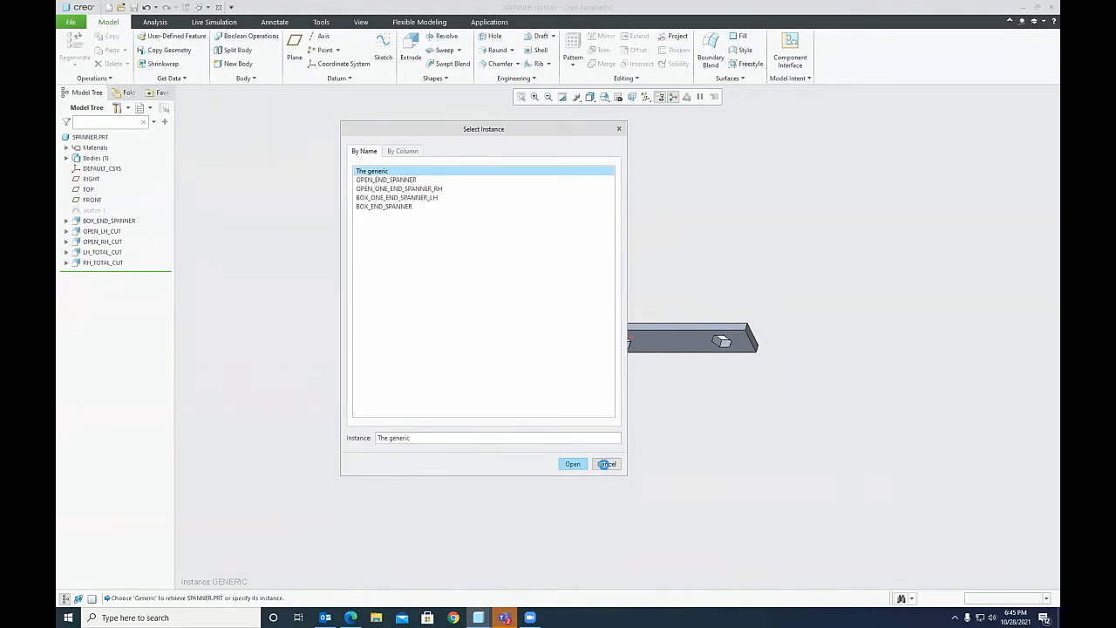
left_click(606, 464)
left_click(321, 21)
left_click(353, 54)
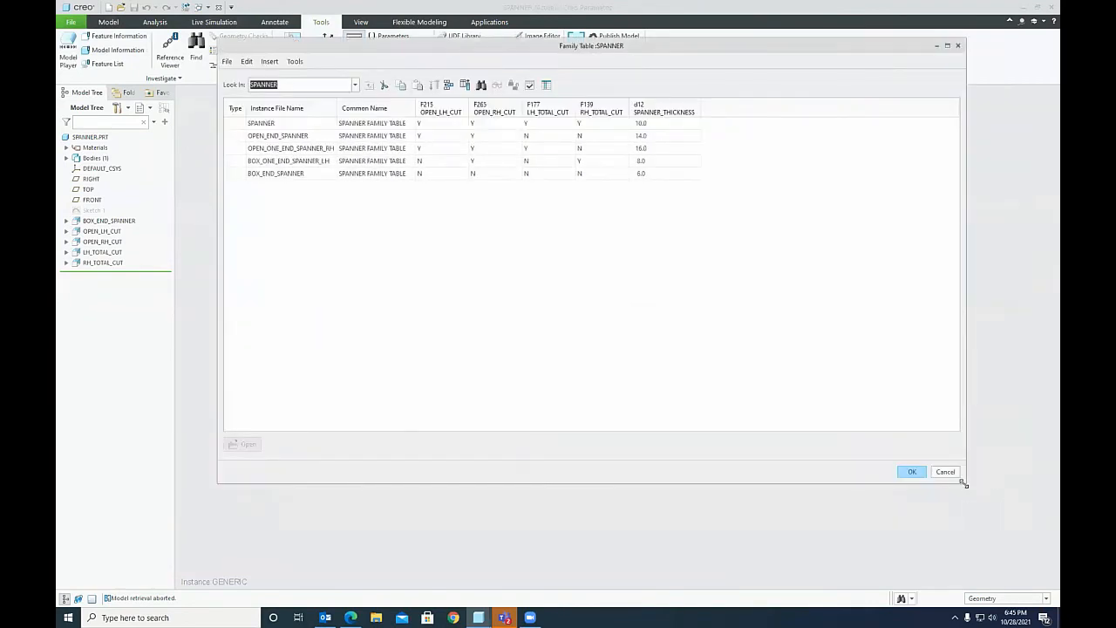
left_click_drag(964, 483, 752, 346)
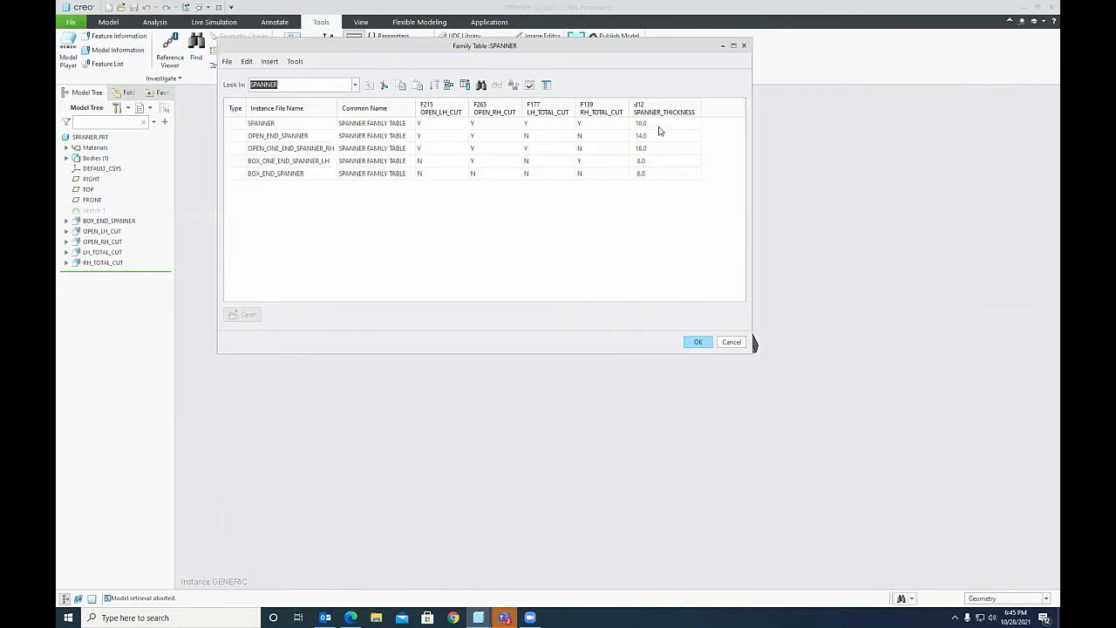
left_click(698, 343)
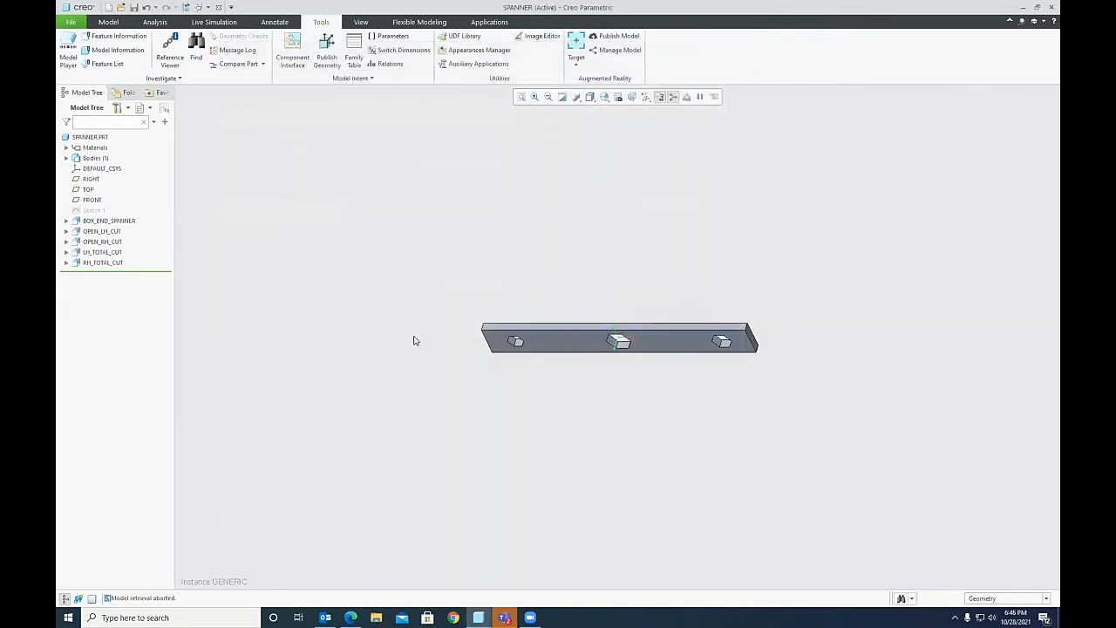
Step: Display the BOX_END_SPANNER dimensions, switch them to symbolic names to inspect spanner_thickness, and switch back to numeric values
left_click(112, 221)
left_click(120, 162)
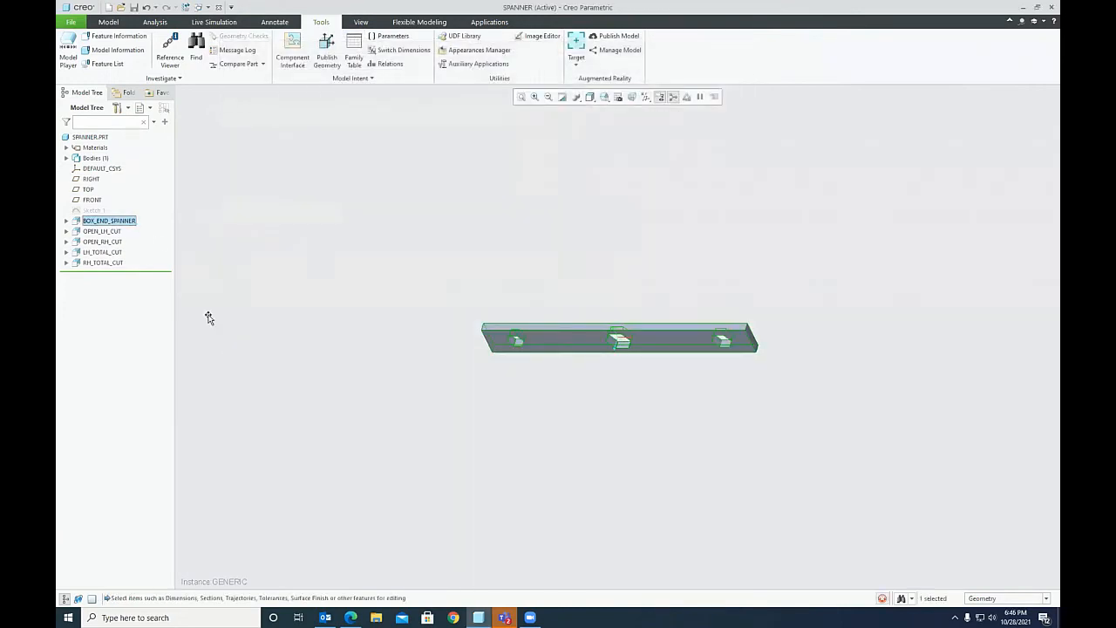
scroll(727, 307, "up", 5)
left_click(397, 50)
scroll(758, 331, "up", 5)
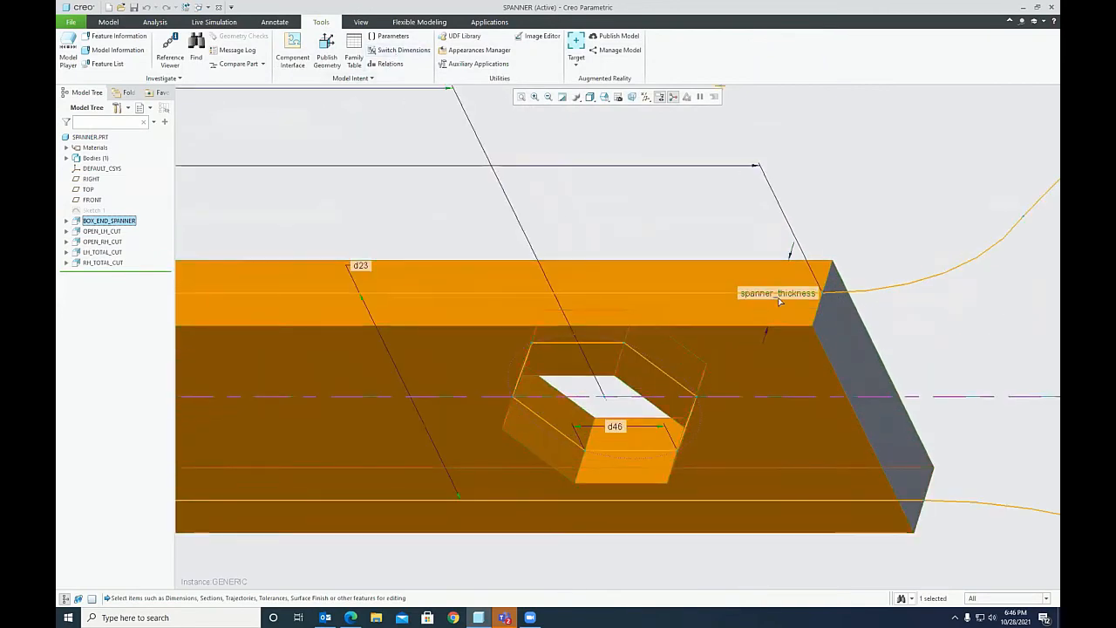
scroll(760, 332, "down", 5)
left_click(397, 50)
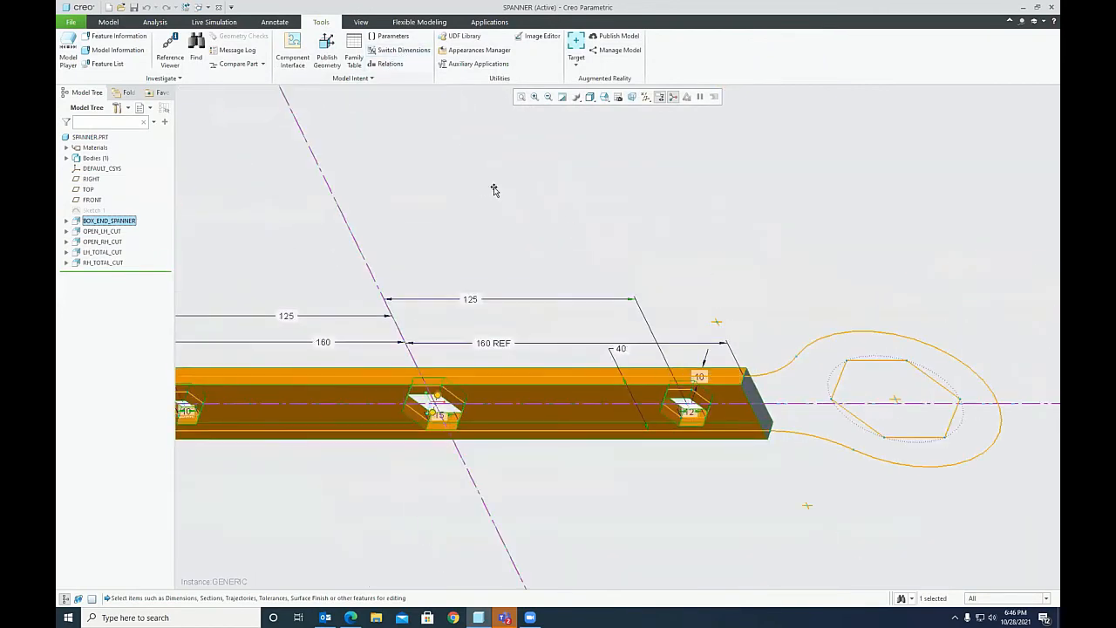
left_click(570, 153)
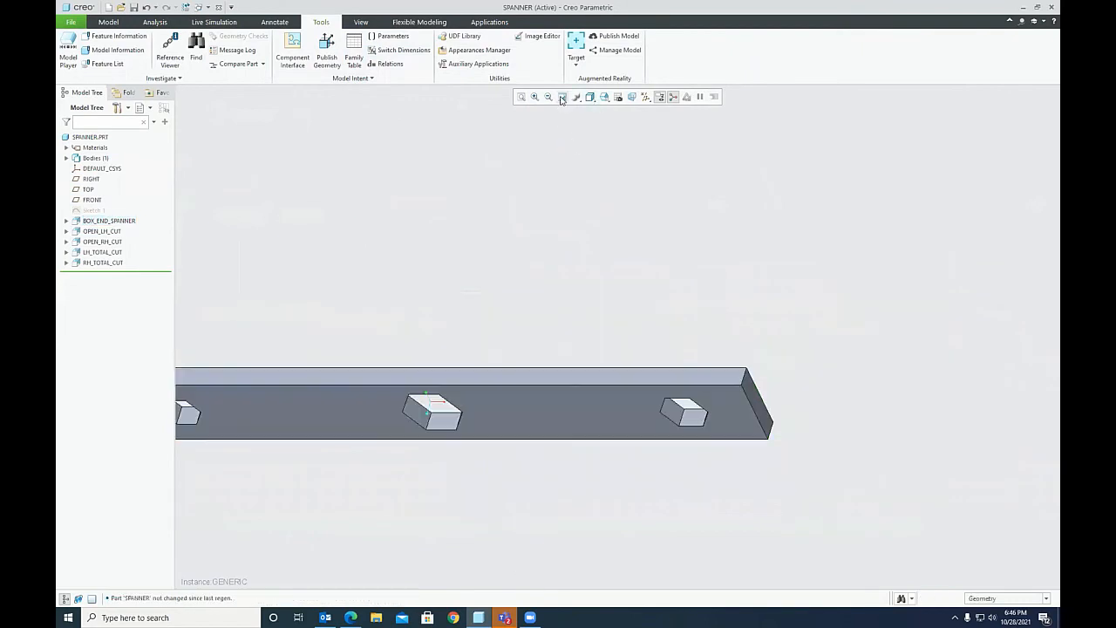
Step: Preview the OPEN_END_SPANNER instance from the SPANNER family table in an enlarged preview window
left_click(354, 54)
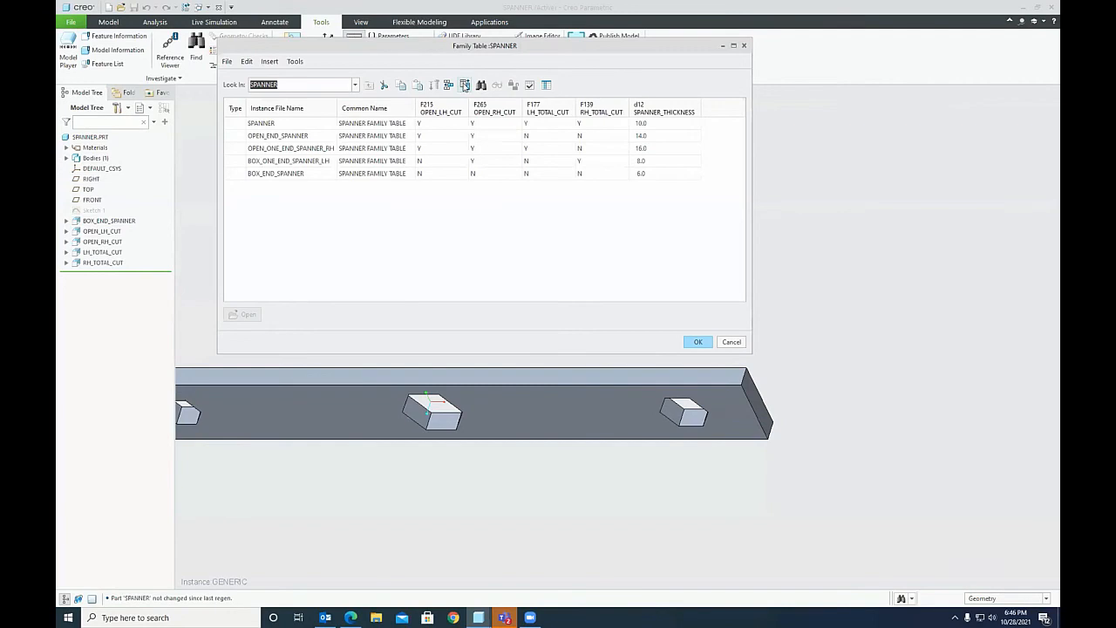
left_click_drag(486, 50, 604, 99)
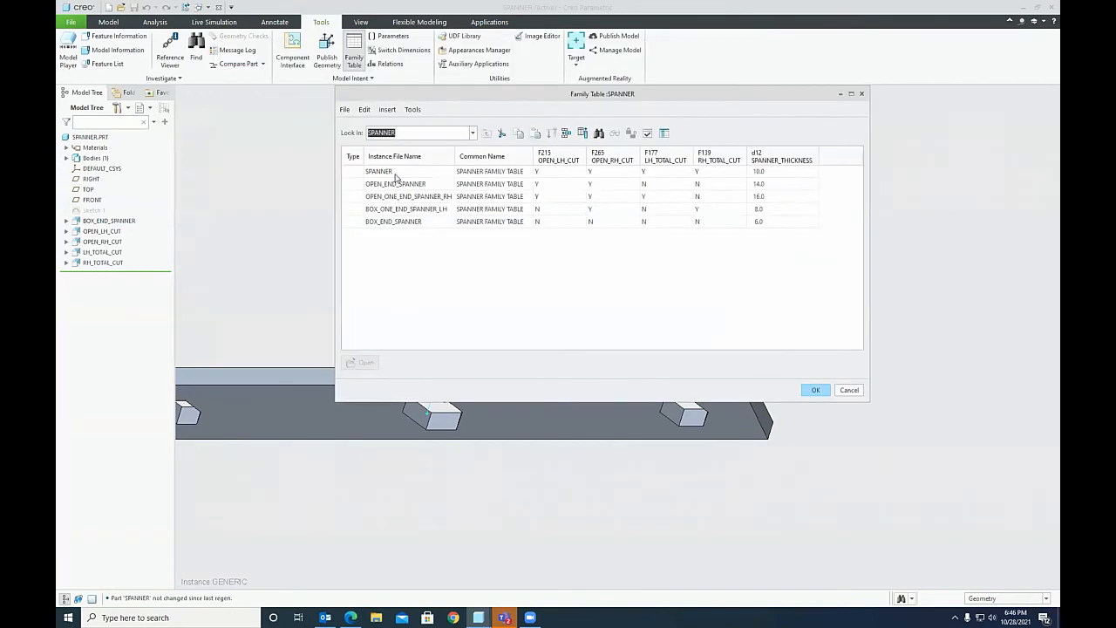
left_click(397, 173)
left_click(385, 185)
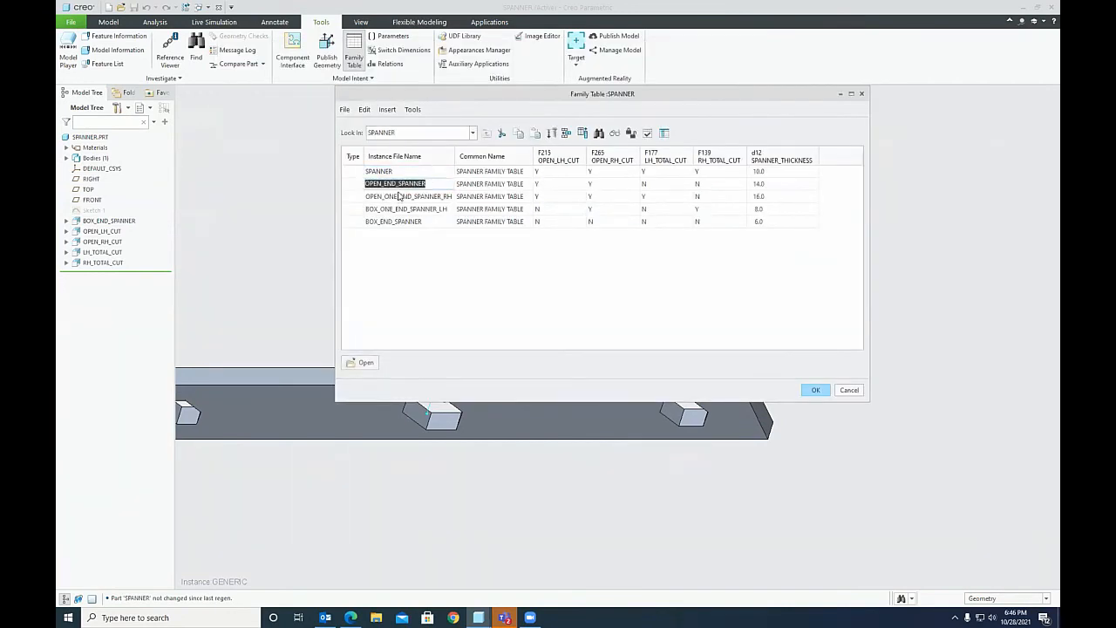
left_click(613, 132)
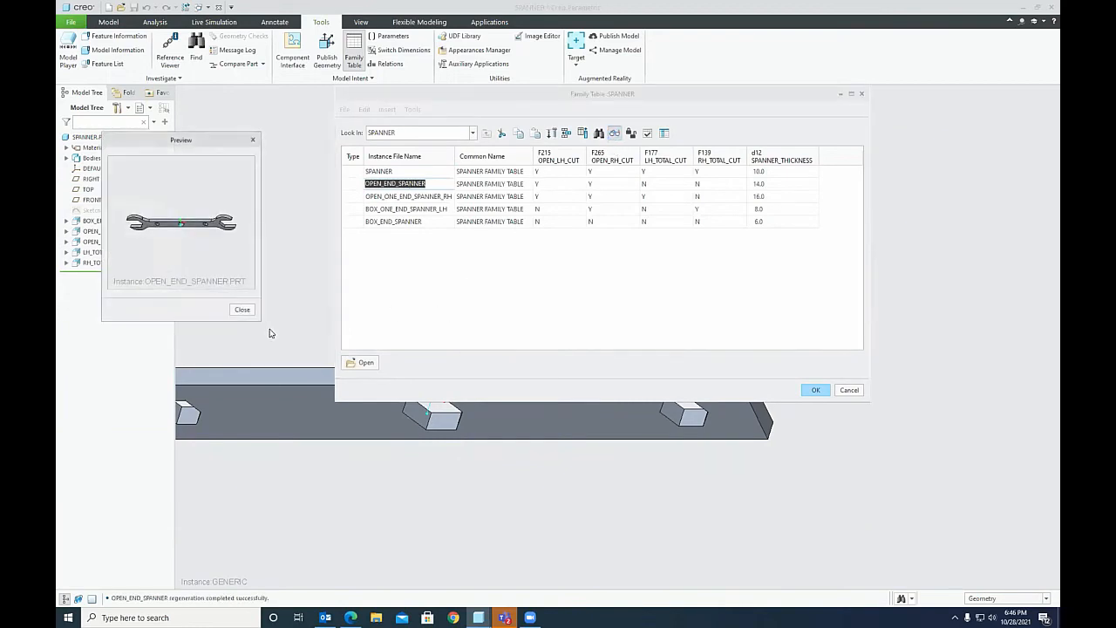
left_click_drag(259, 320, 462, 430)
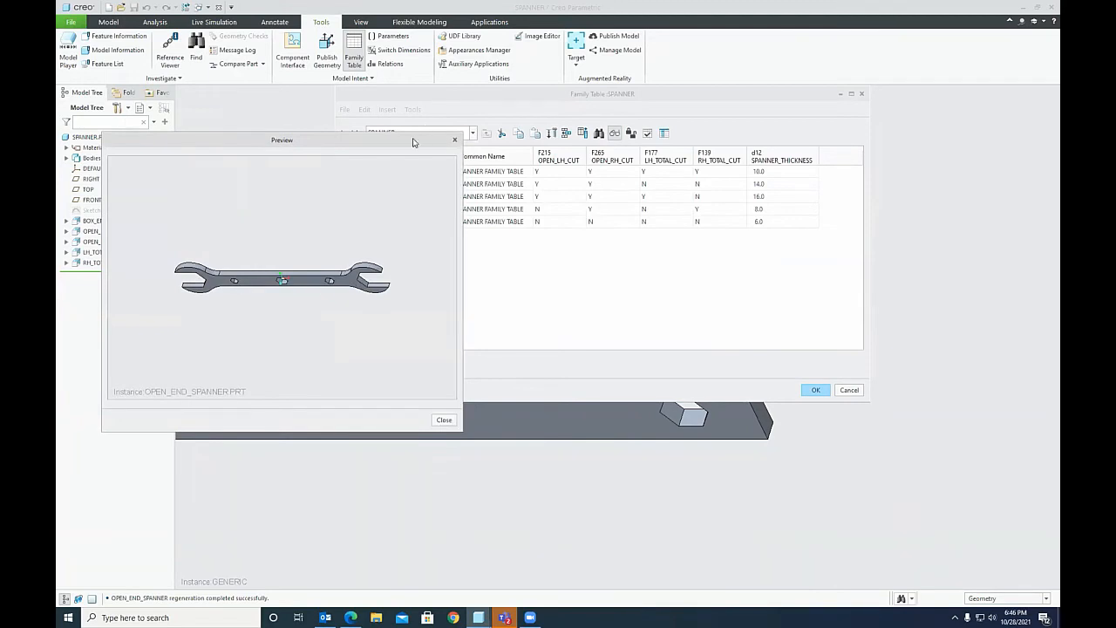
left_click_drag(410, 145, 399, 169)
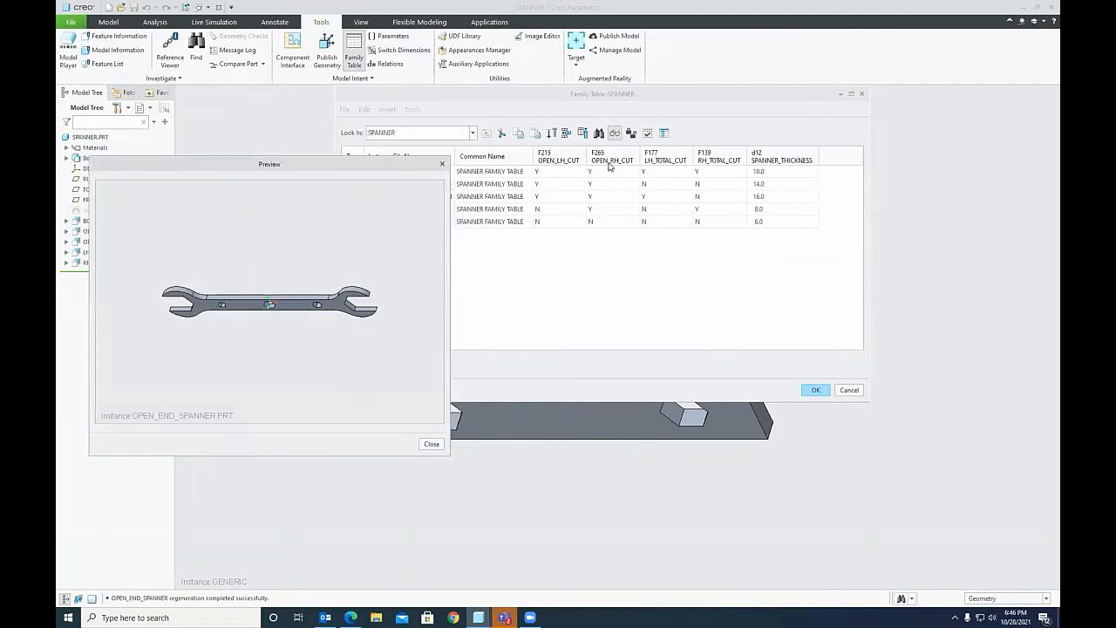
left_click(430, 444)
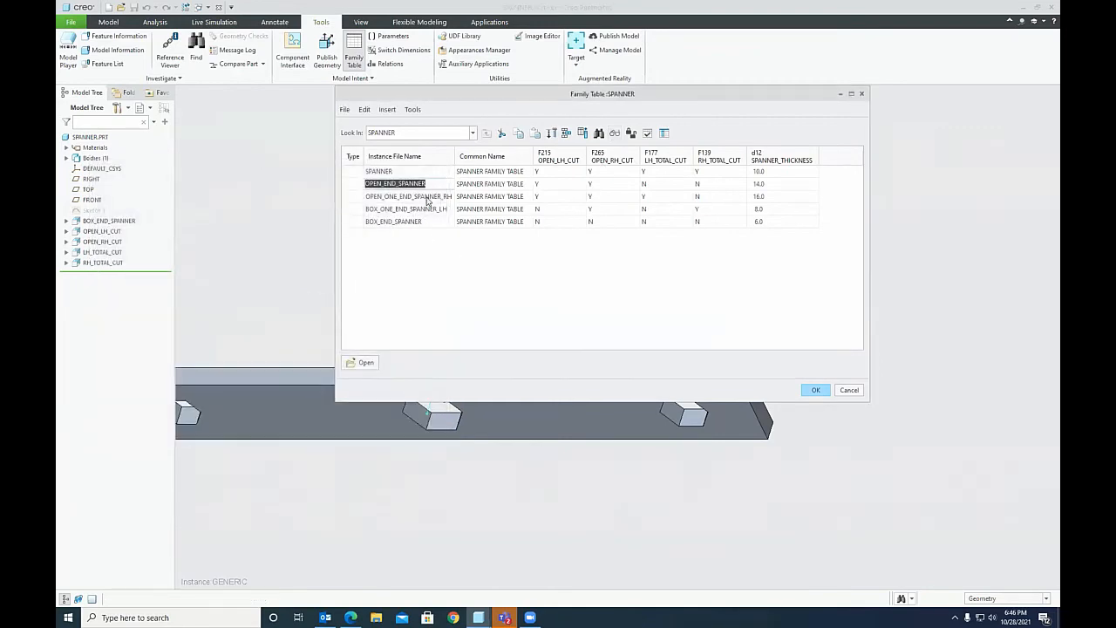
Step: Preview the OPEN_ONE_END_SPANNER_RH instance from the family table
left_click(427, 197)
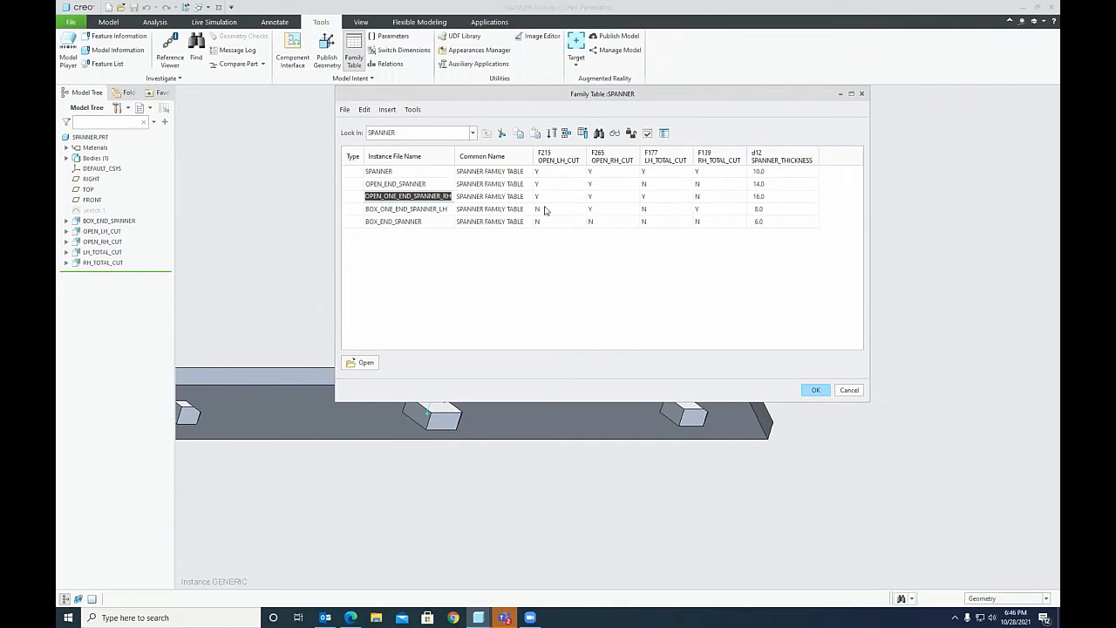
left_click(614, 133)
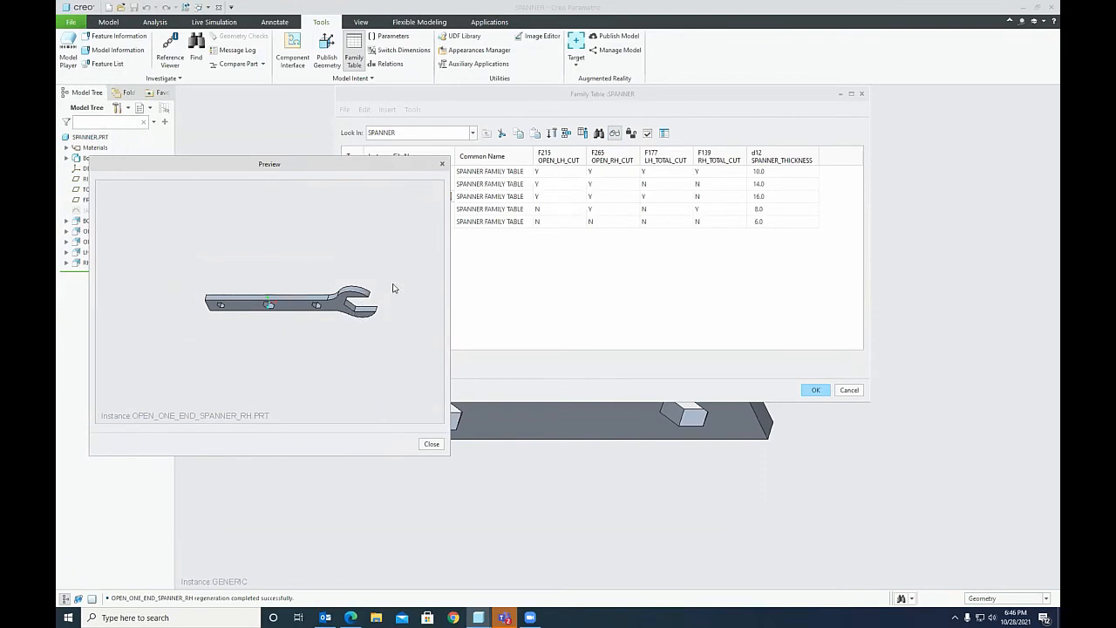
left_click(431, 444)
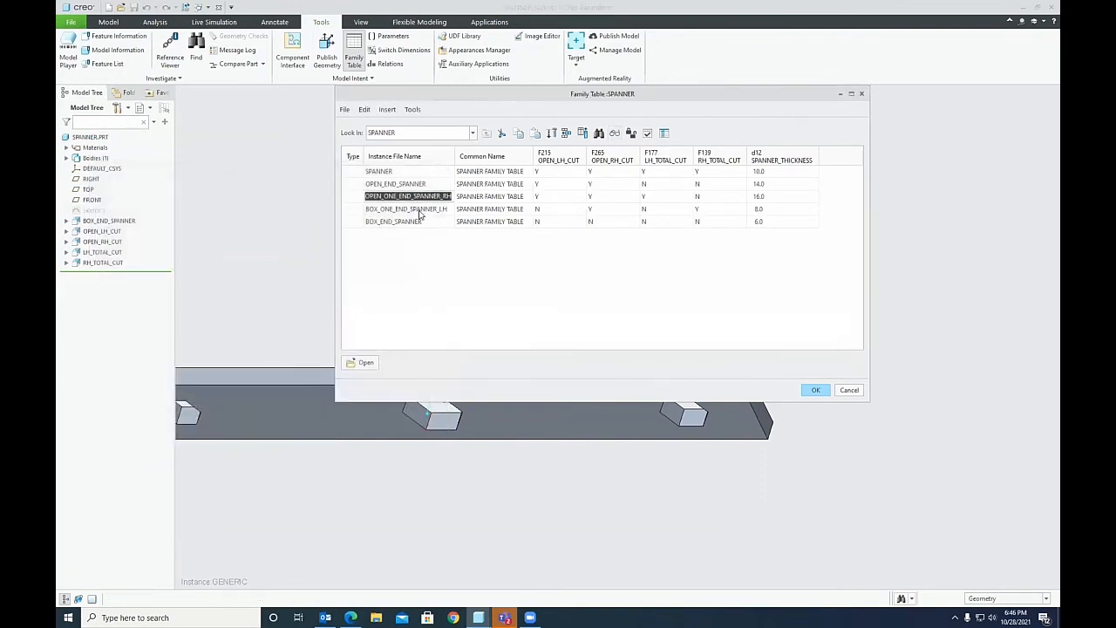
Step: Preview the BOX_ONE_END_SPANNER_LH instance from the SPANNER family table
left_click(419, 211)
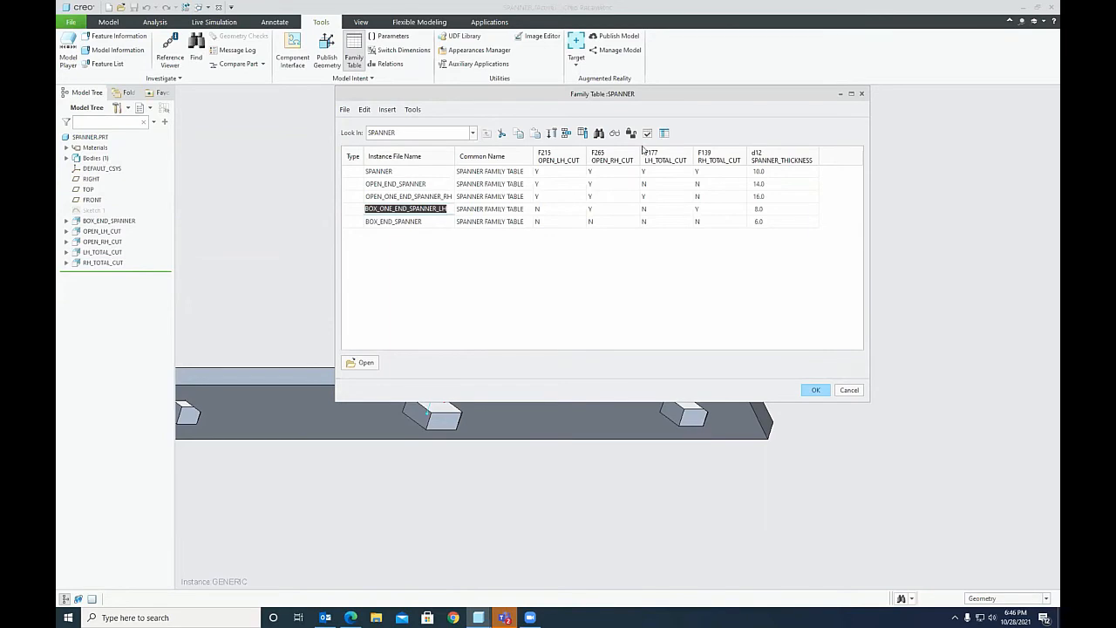
left_click(614, 133)
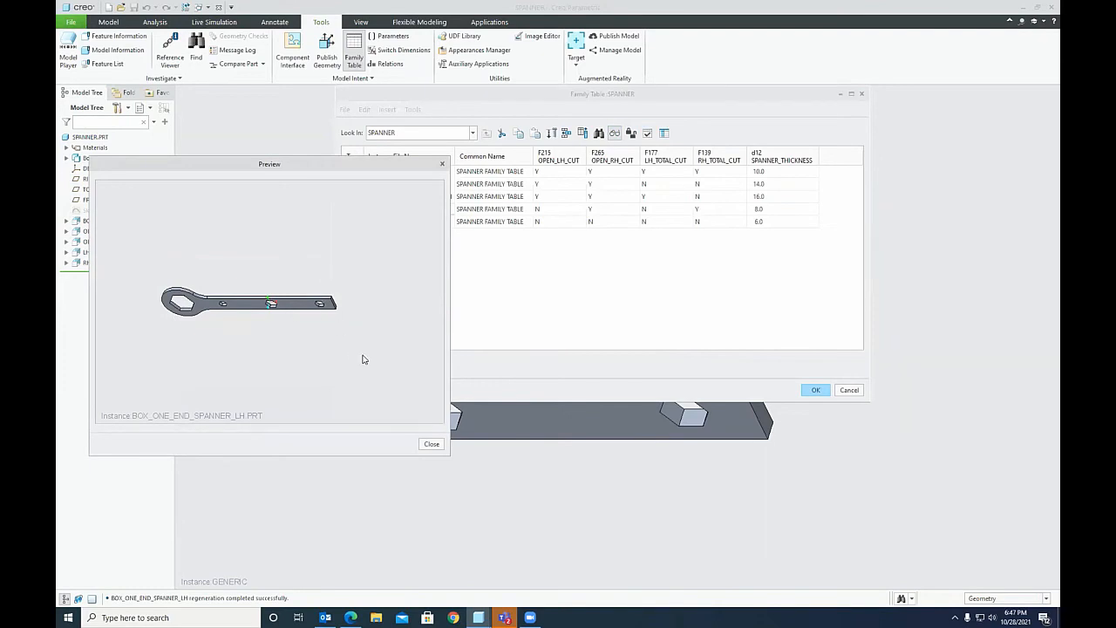
left_click(431, 446)
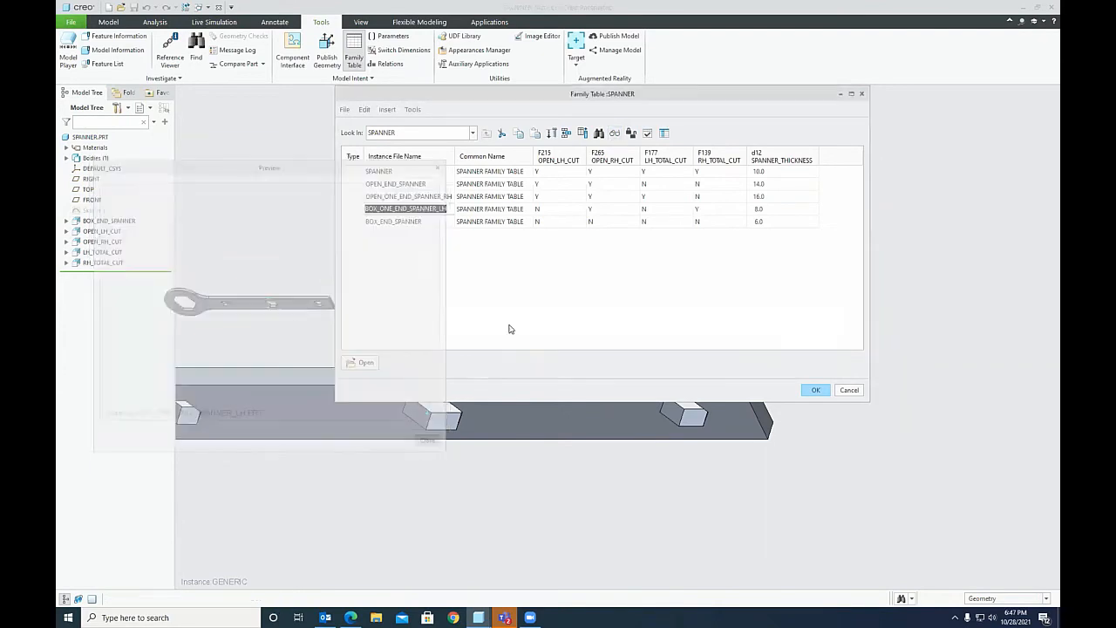
Step: Preview the BOX_END_SPANNER instance from the family table and clear the row selection
left_click(390, 223)
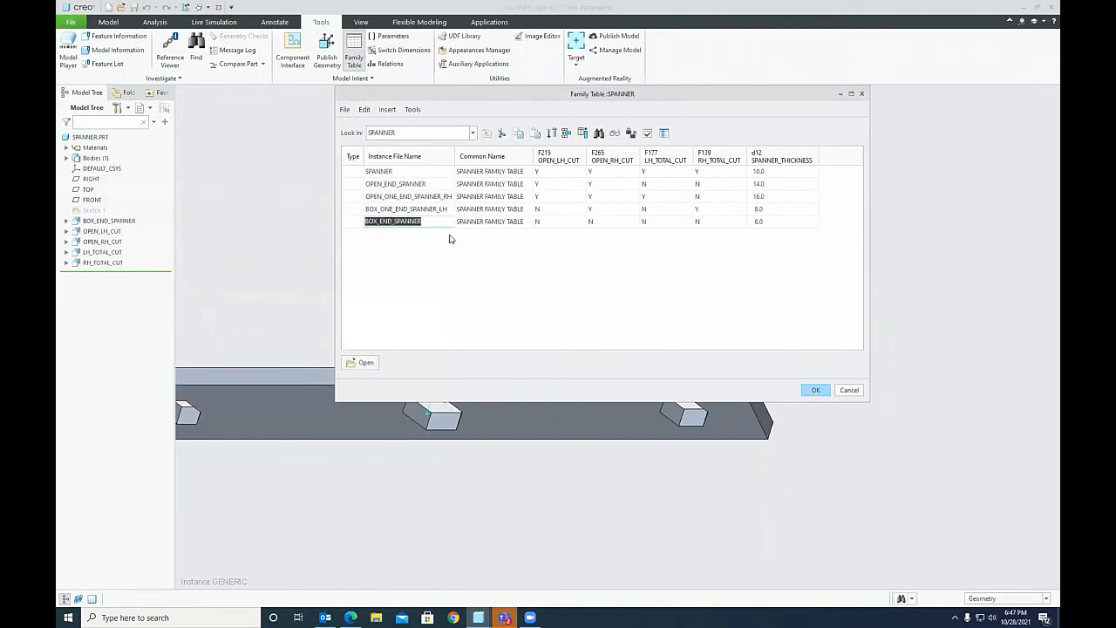
left_click(615, 132)
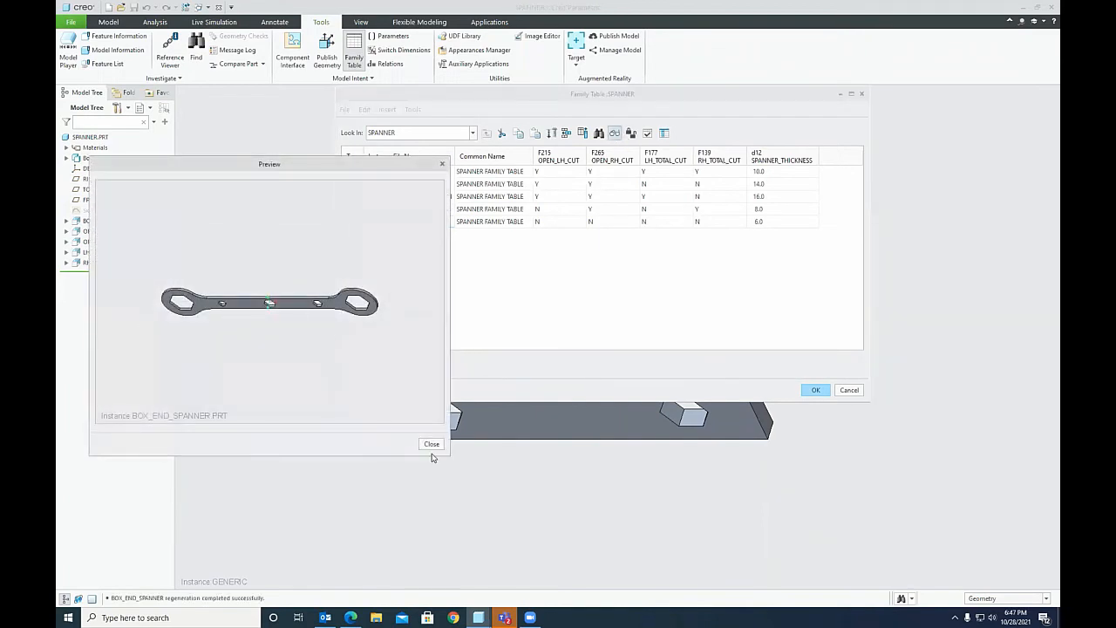
left_click(430, 444)
left_click(548, 287)
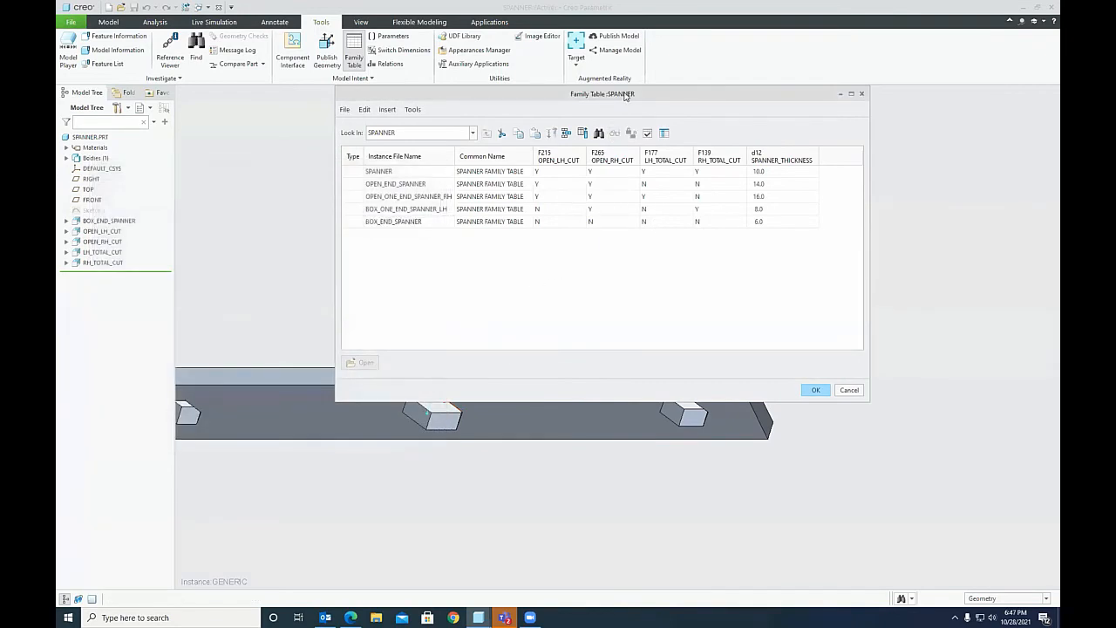
Step: Insert a new instance row and name it OPEN_ONE_END_SPANNER_LH, reusing the copied name of the OPEN_ONE_END_SPANNER_RH instance
left_click_drag(609, 98, 717, 69)
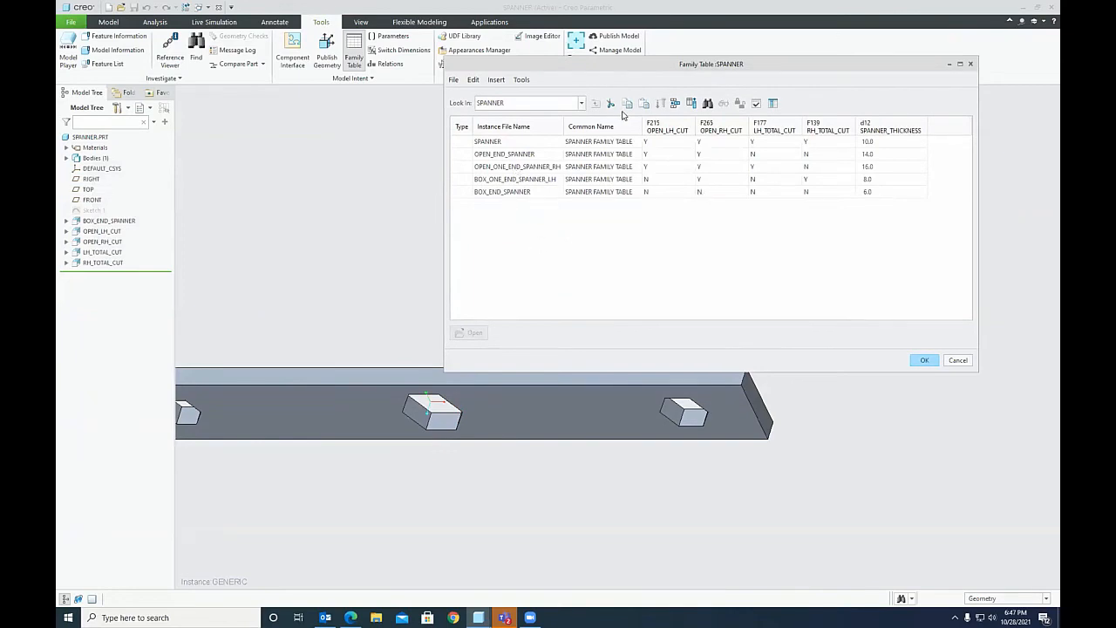
left_click(677, 104)
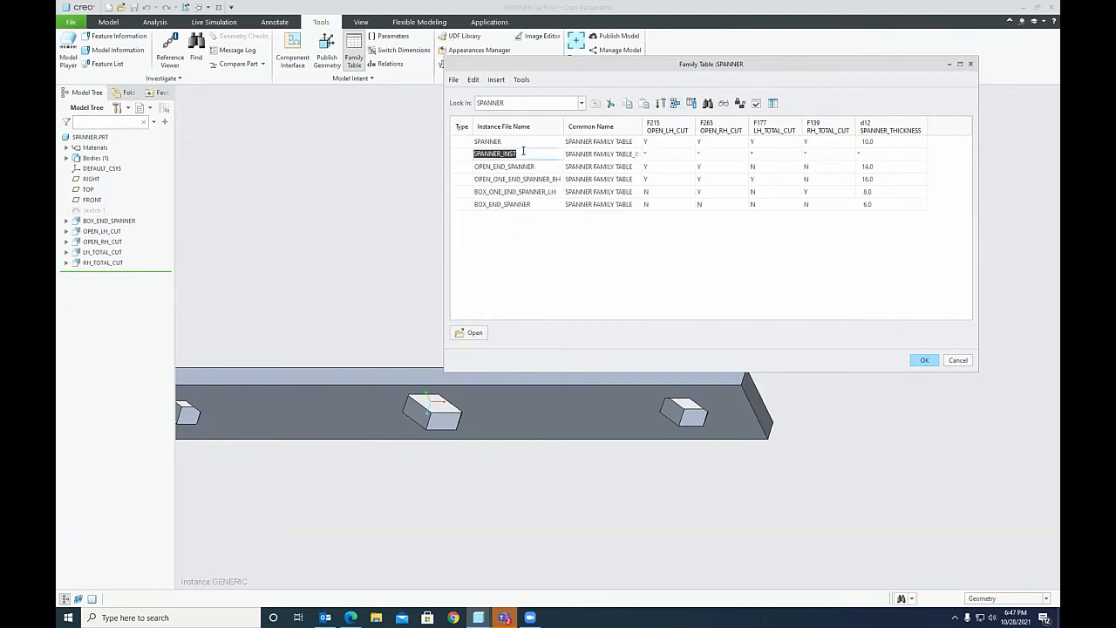
left_click(515, 181)
right_click(515, 181)
left_click(556, 405)
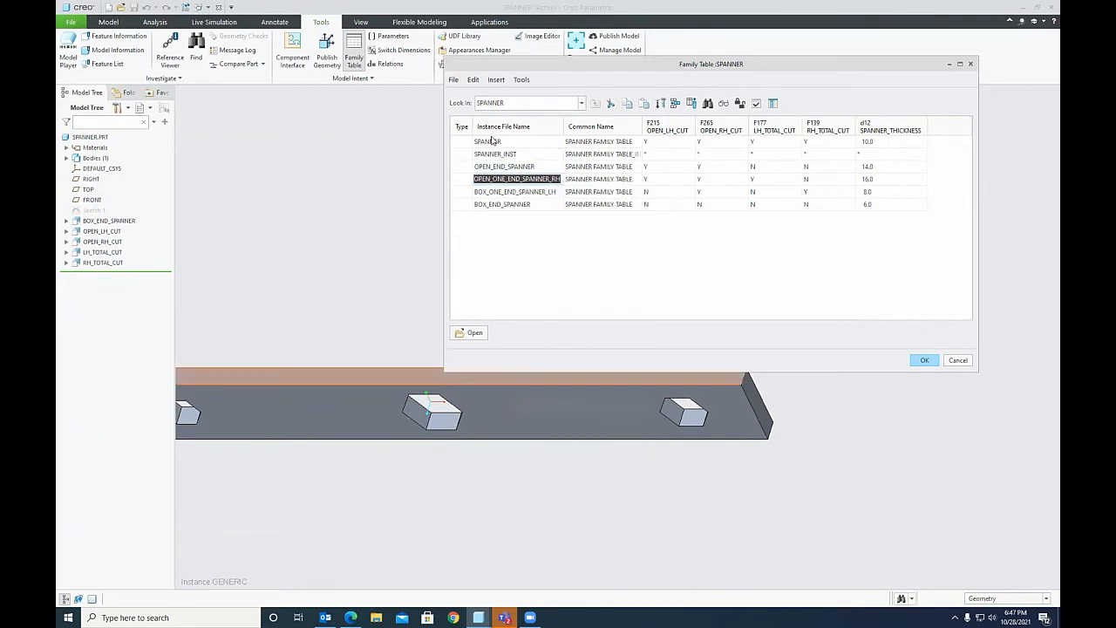
left_click(494, 155)
right_click(493, 155)
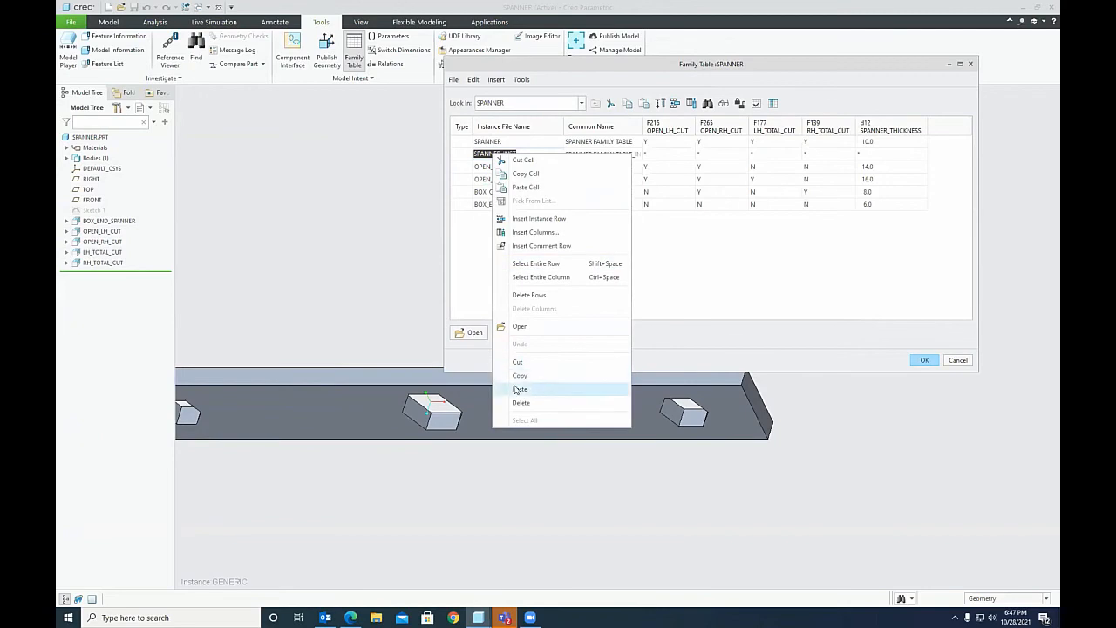
left_click(516, 389)
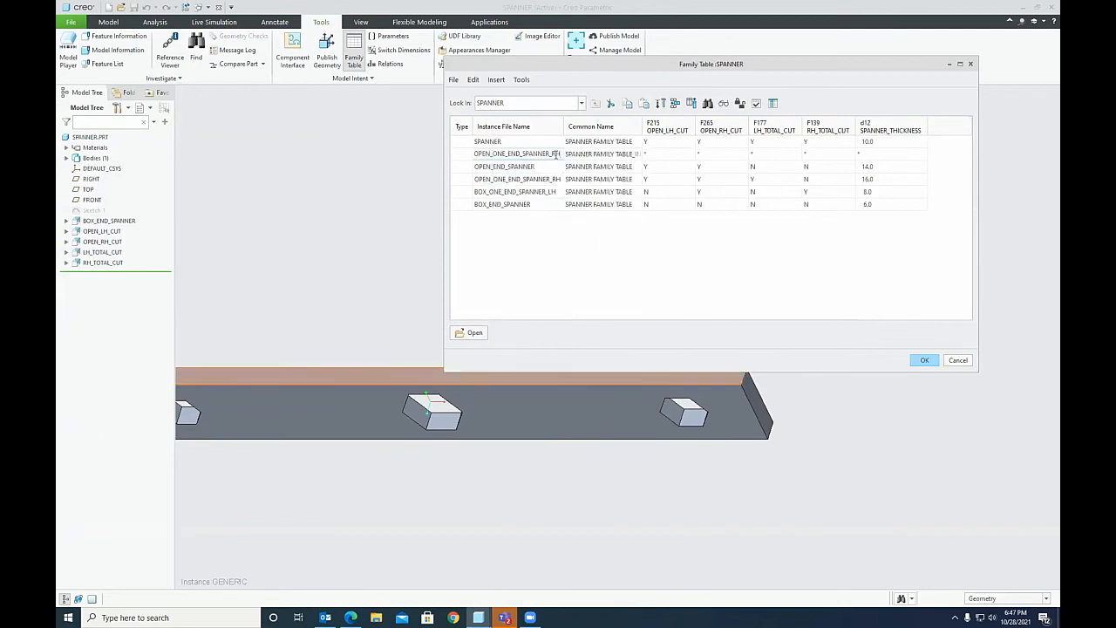
key("BackSpace")
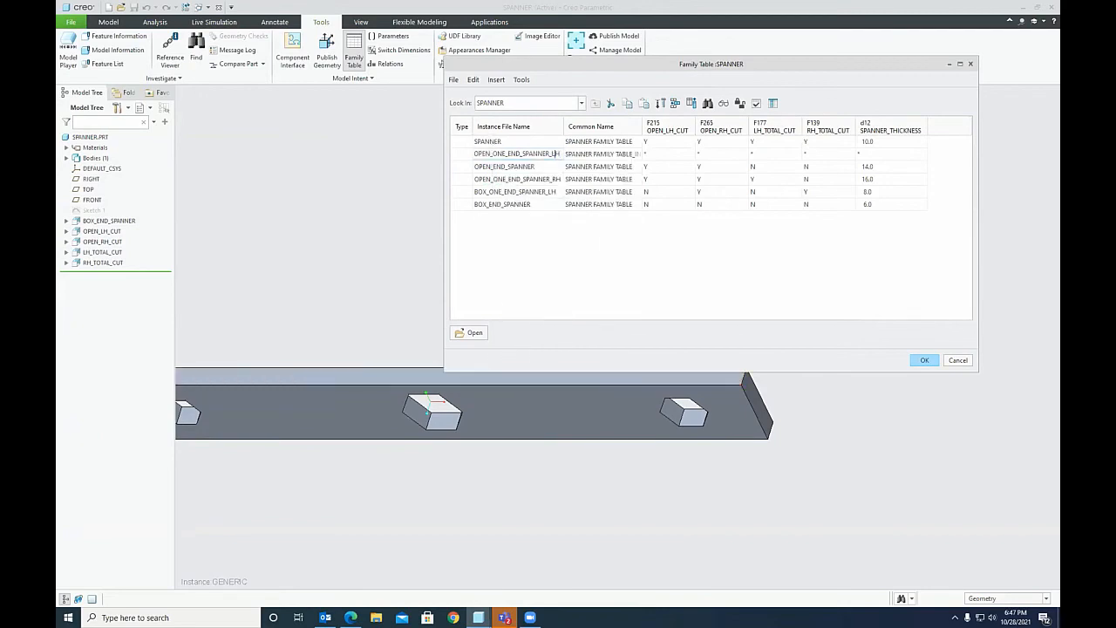
left_click(658, 257)
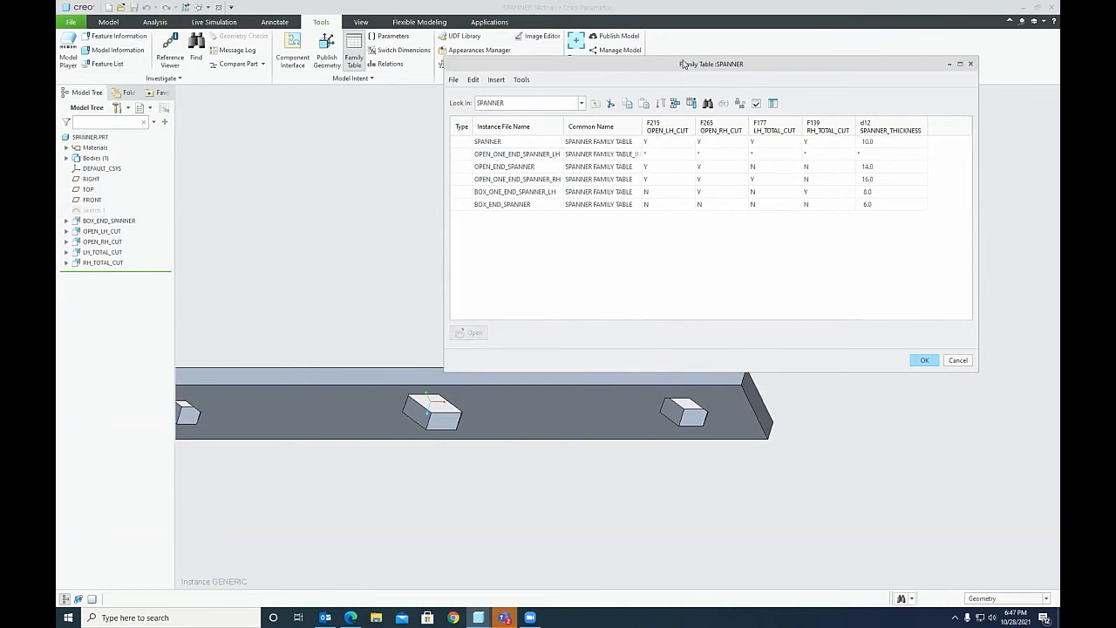
Step: Set both OPEN_LH_CUT and OPEN_RH_CUT to Y for the OPEN_ONE_END_SPANNER_LH instance
left_click_drag(684, 66, 622, 77)
left_click_drag(631, 131, 643, 132)
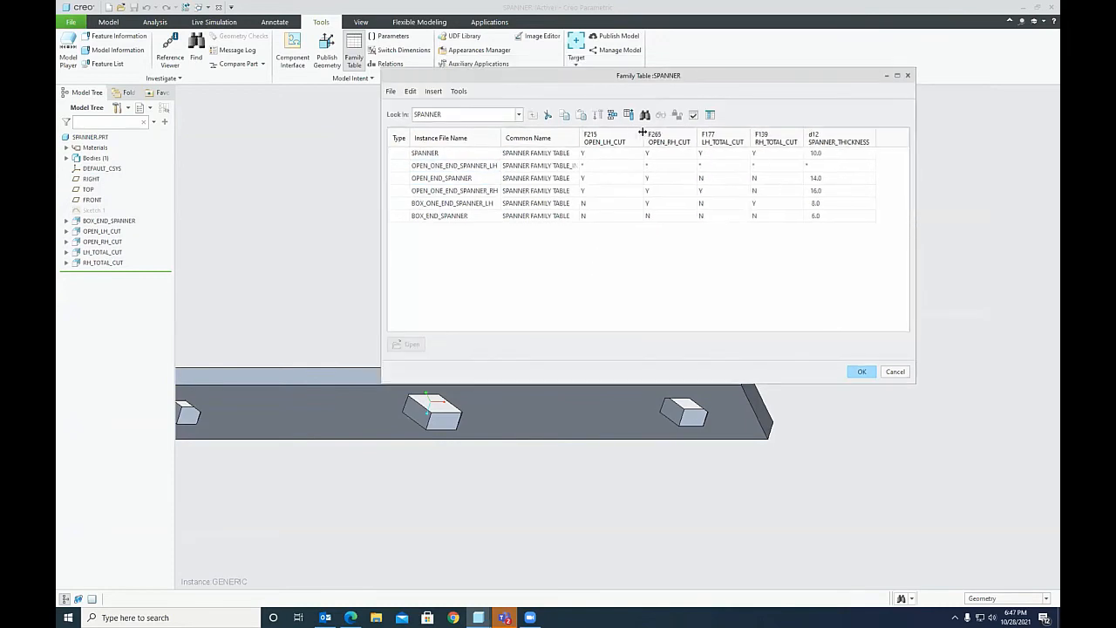
left_click(627, 167)
left_click(638, 167)
left_click(608, 178)
left_click(665, 168)
left_click(670, 177)
Step: Set RH_TOTAL_CUT to Y and LH_TOTAL_CUT to N for the OPEN_ONE_END_SPANNER_LH instance
left_click(763, 166)
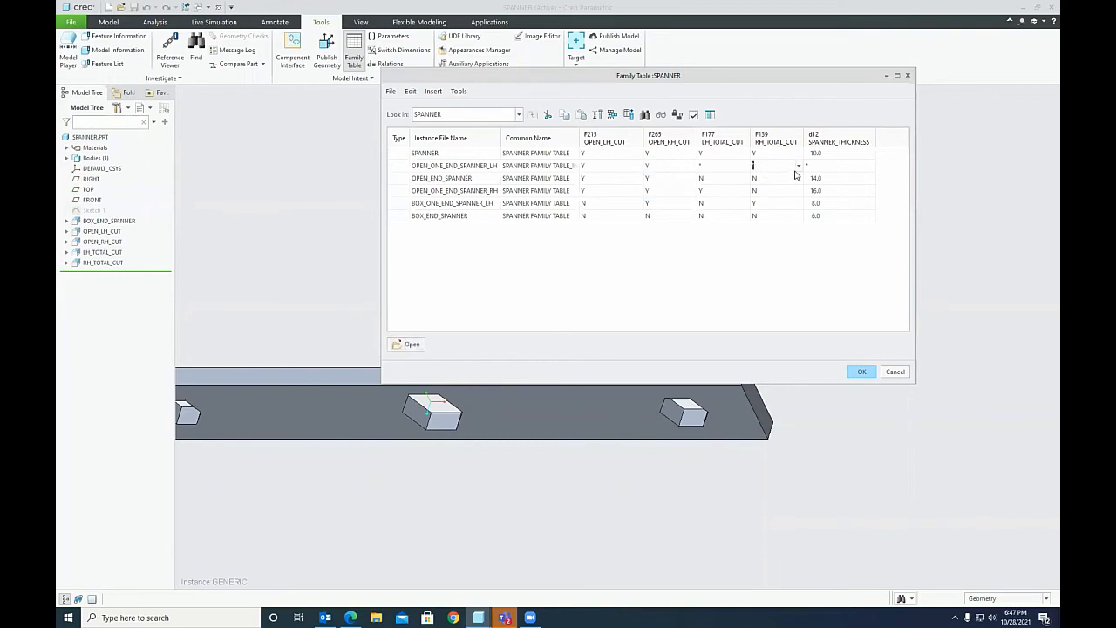
left_click(797, 166)
left_click(773, 177)
left_click(723, 165)
left_click(745, 165)
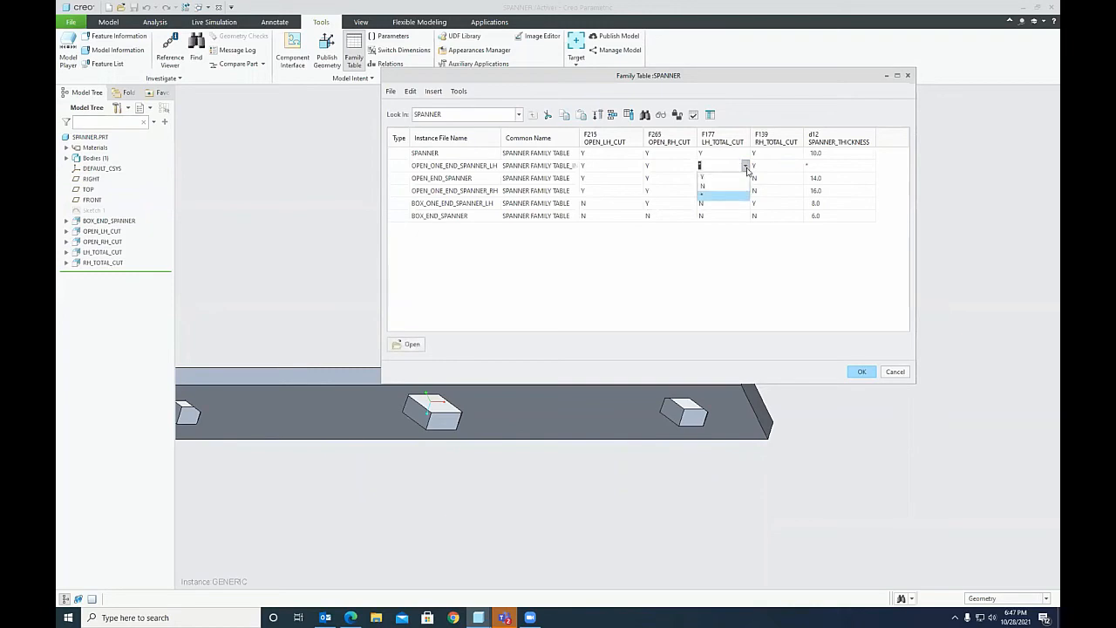
left_click(716, 186)
Step: Set SPANNER_THICKNESS to 12 for OPEN_ONE_END_SPANNER_LH and shorten its common name to SPANNER FAMILY TABLE
left_click(815, 166)
left_click(815, 165)
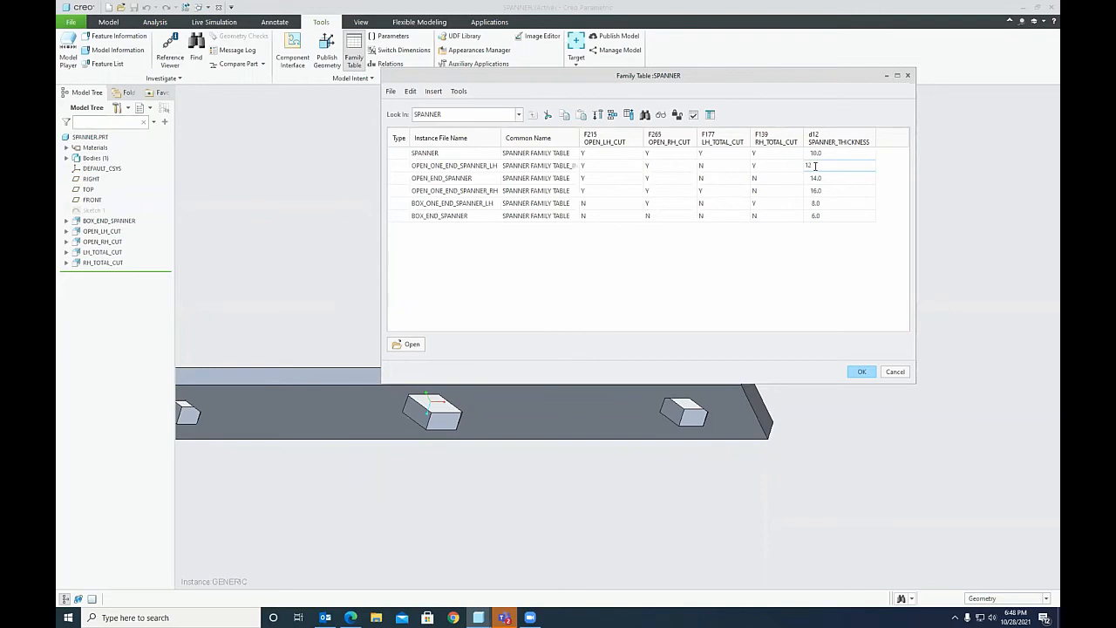
left_click(772, 266)
left_click_drag(579, 132, 569, 165)
left_click(582, 166)
key("BackSpace")
left_click(668, 269)
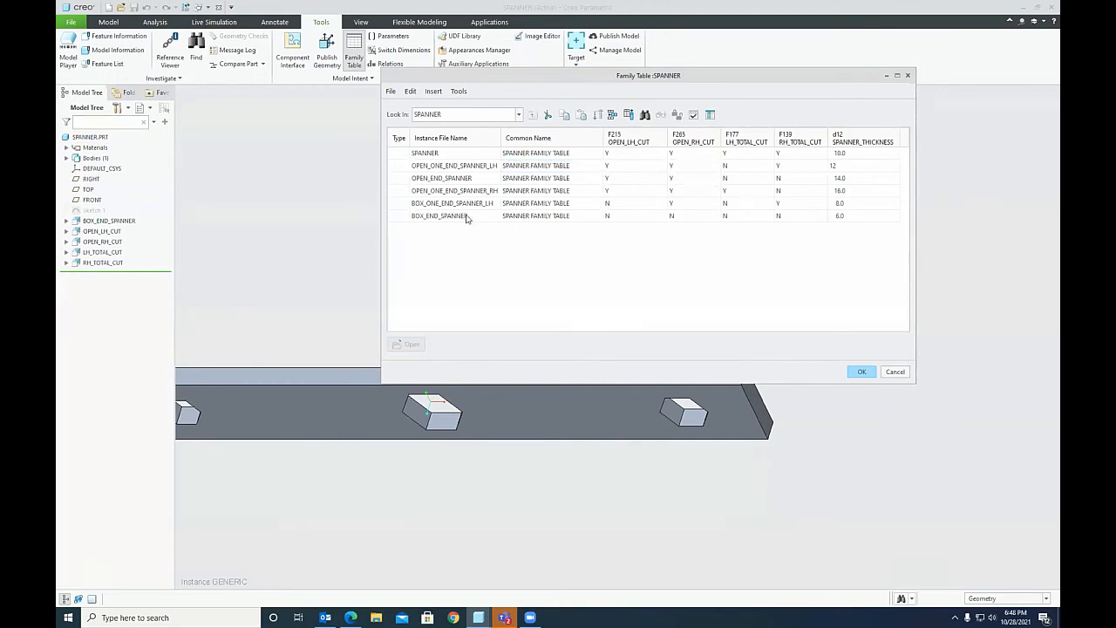
Step: Preview the new OPEN_ONE_END_SPANNER_LH instance from the family table
left_click(446, 166)
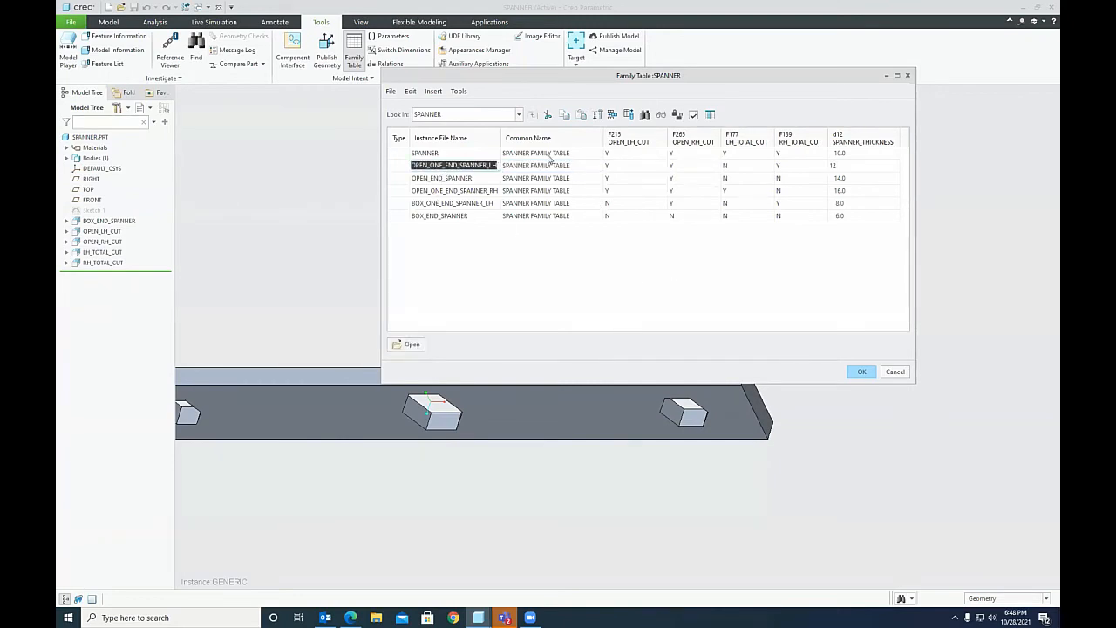
left_click(660, 114)
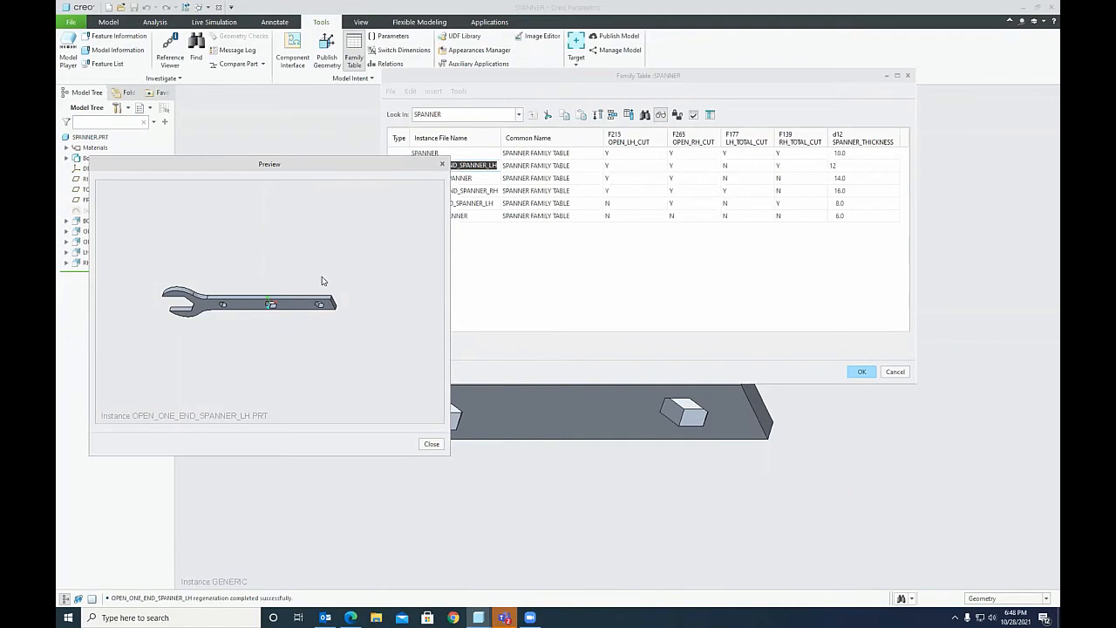
left_click(431, 445)
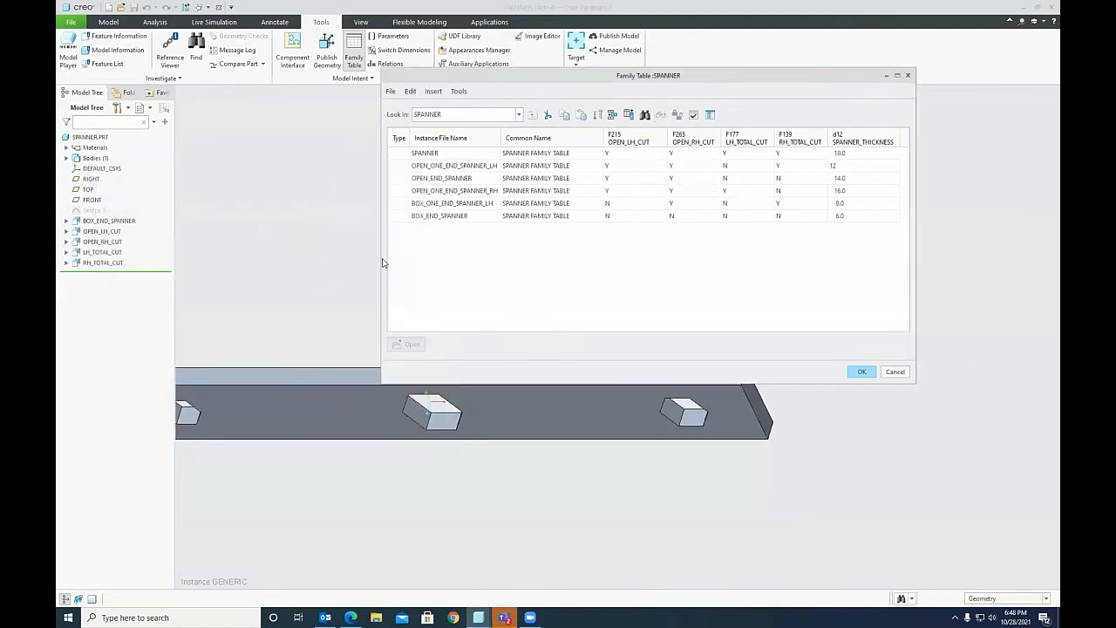
Step: Accept the family table changes and return the SPANNER model to its standard orientation
left_click(861, 373)
left_click(606, 98)
left_click(624, 109)
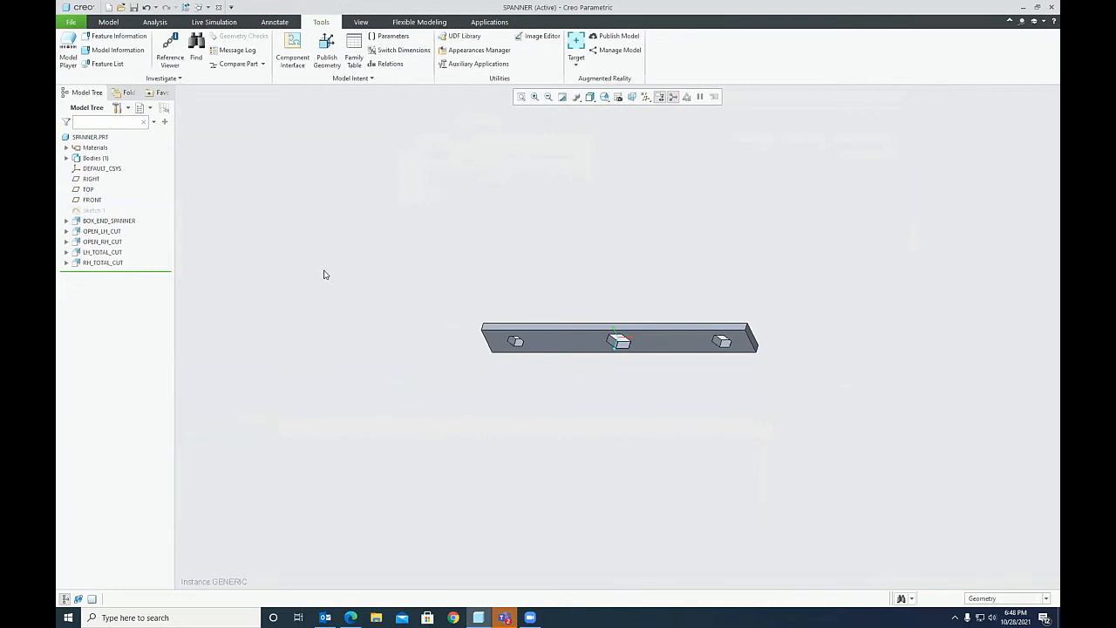
Step: Switch to the i GET IT course in the browser, review the Family Tables chapter's lesson list, and return to Creo
left_click(351, 617)
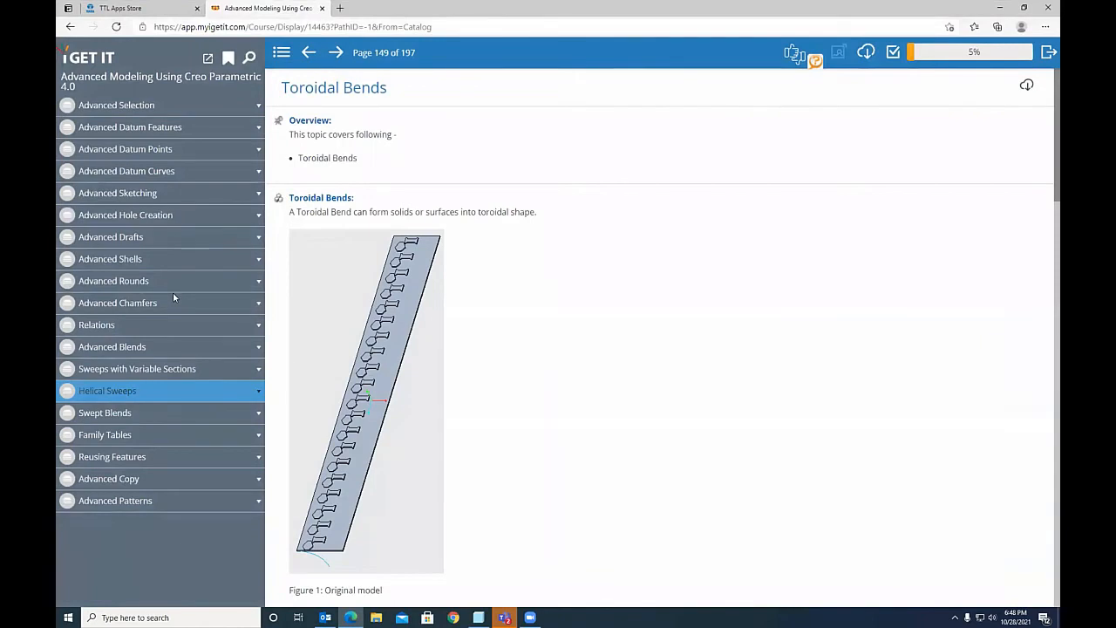
left_click(108, 434)
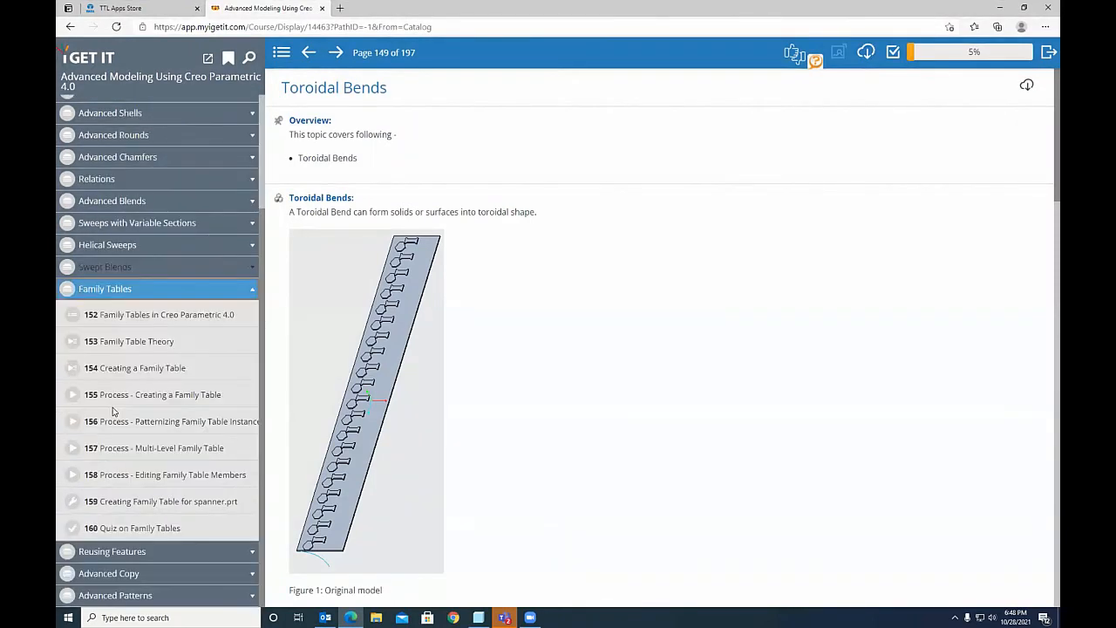
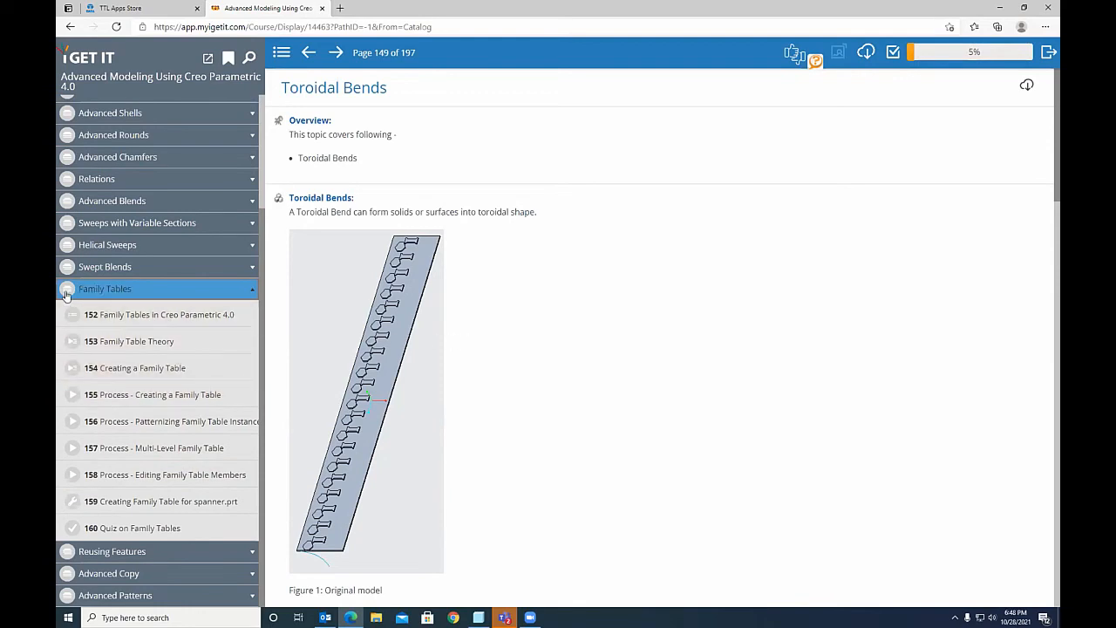
scroll(66, 295, "up", 1)
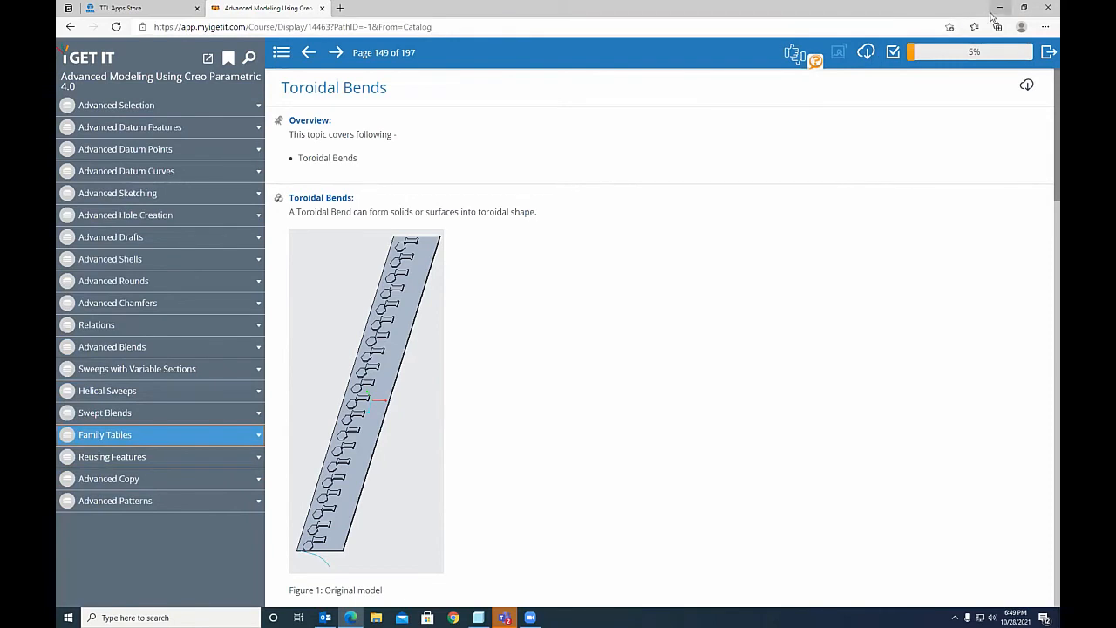
left_click(998, 15)
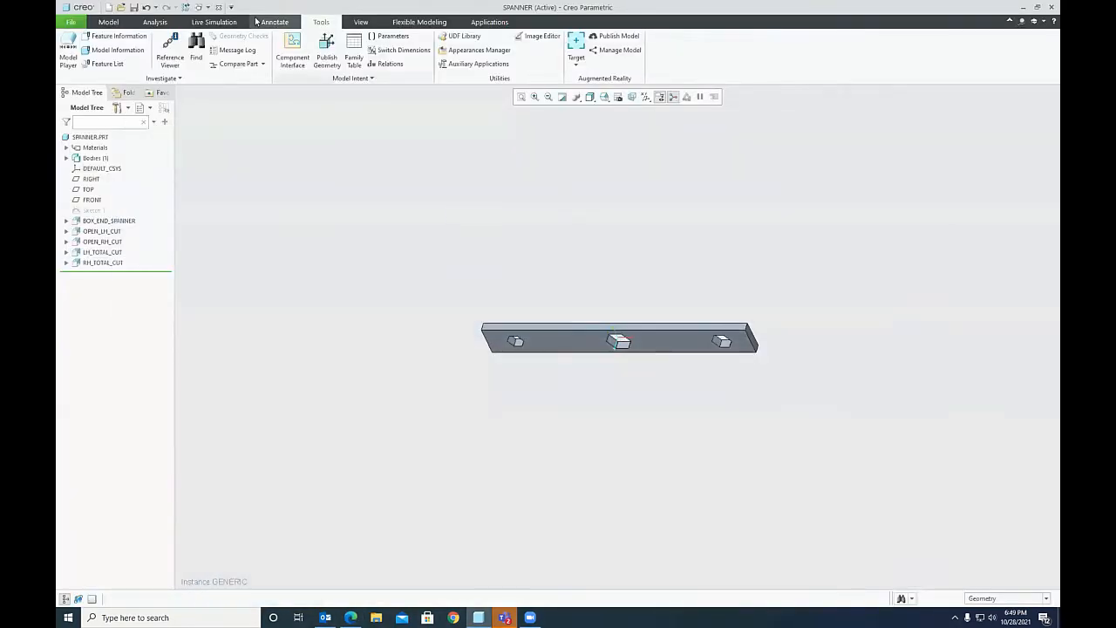
Step: Close the SPANNER part and erase all objects not displayed from the session
left_click(221, 8)
left_click(201, 67)
key("Return")
Step: Browse up to the Models folder and set its Spinal Bend subfolder as the working directory
left_click(131, 167)
left_click(507, 94)
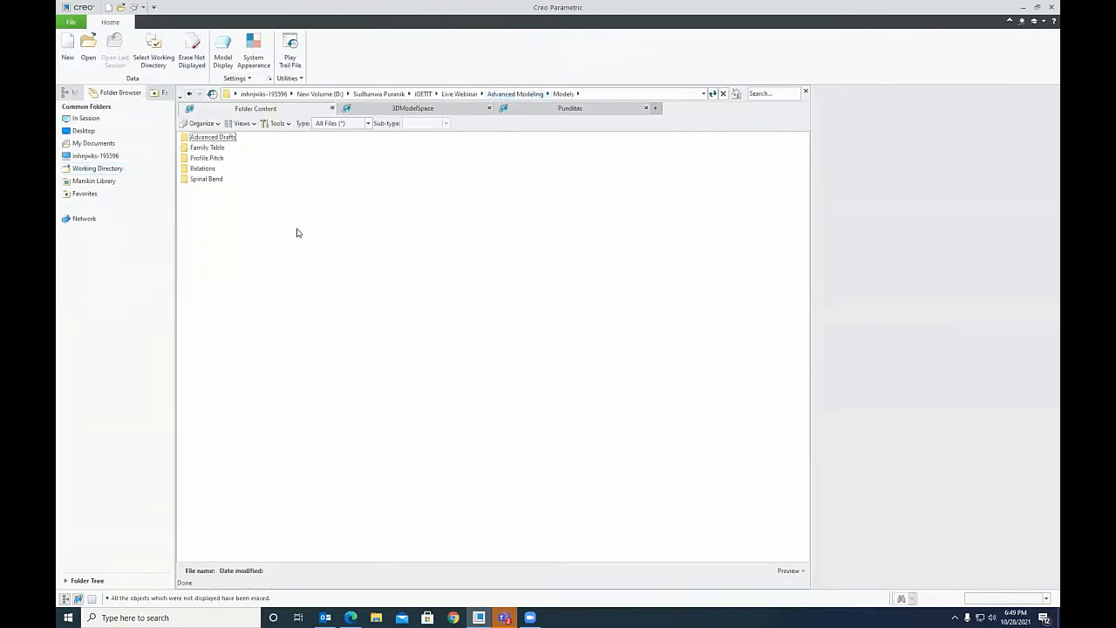
left_click(209, 158)
left_click(206, 168)
left_click(215, 148)
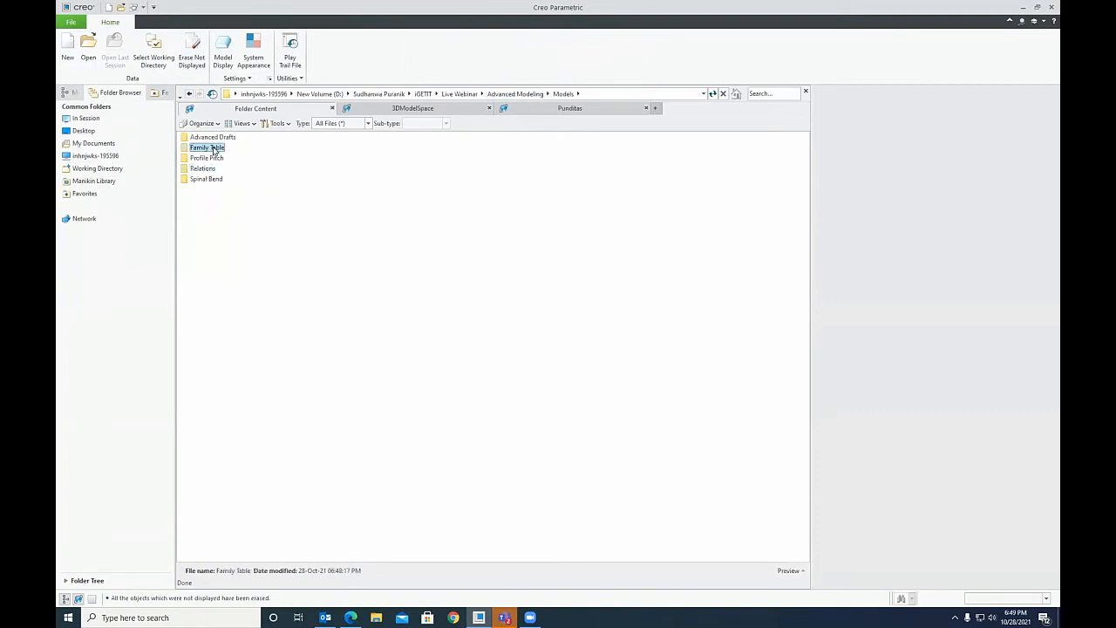
left_click(216, 219)
right_click(212, 180)
left_click(255, 327)
Step: Open spinal_bend.prt from the new working directory
left_click(97, 169)
double_click(211, 137)
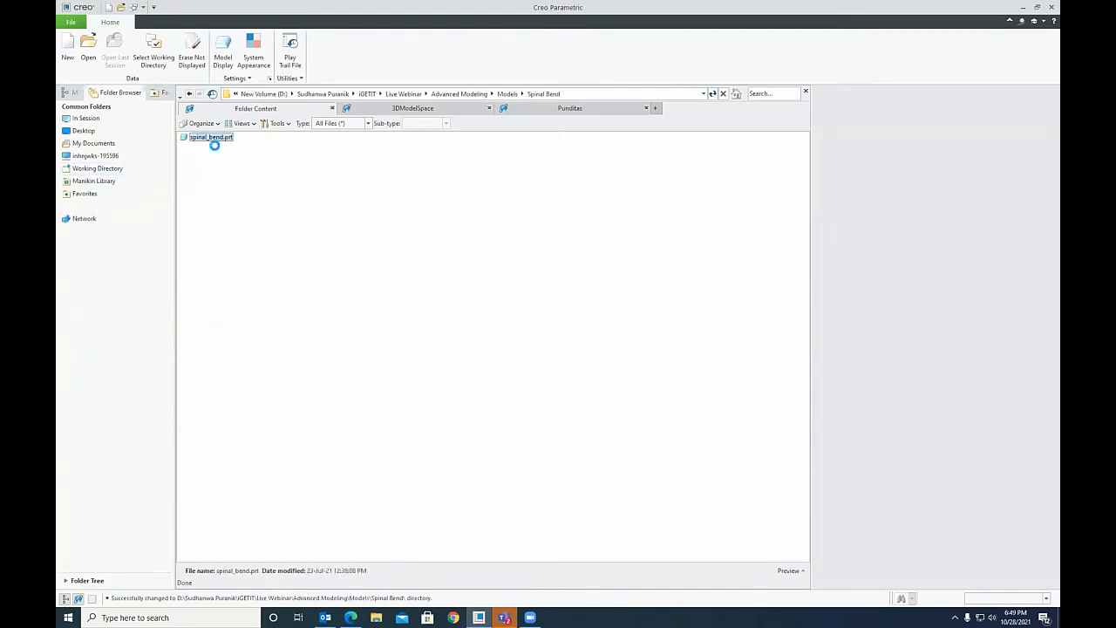
mouse_move(604, 371)
middle_mouse_down()
mouse_move(623, 341)
mouse_move(585, 347)
mouse_move(593, 379)
middle_mouse_up()
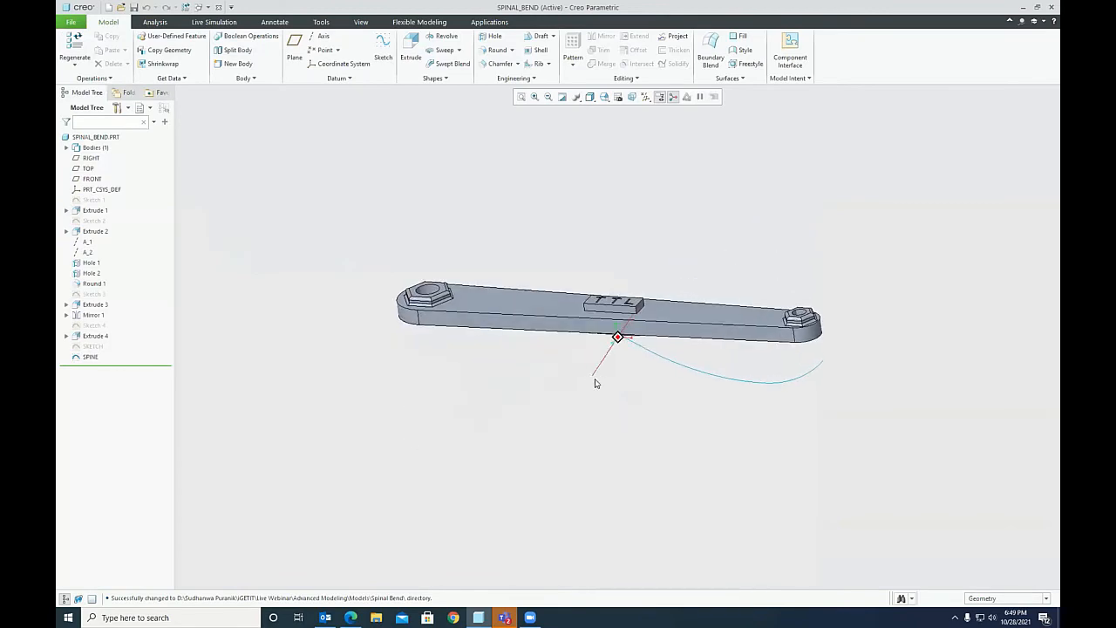
Step: Examine the SPINE curve and its position relative to the straight lever body from several angles
left_click(92, 357)
mouse_move(503, 445)
middle_mouse_down()
mouse_move(494, 396)
mouse_move(552, 386)
mouse_move(515, 418)
mouse_move(503, 406)
mouse_move(498, 418)
mouse_move(520, 448)
middle_mouse_up()
left_click(451, 374)
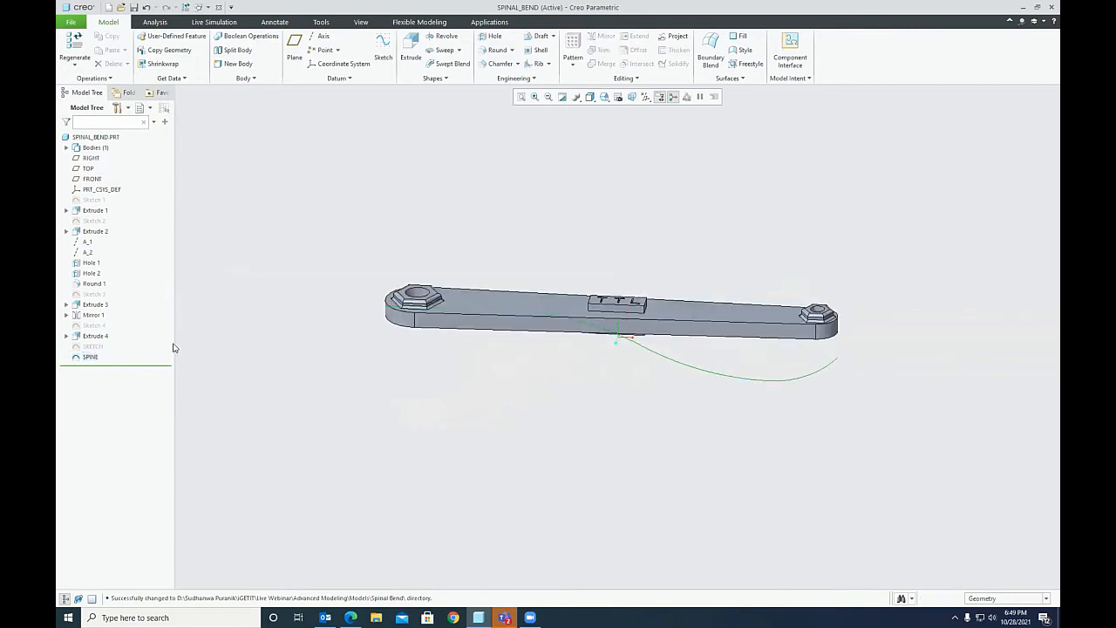
left_click(91, 356)
left_click(331, 399)
left_click(606, 100)
left_click(628, 108)
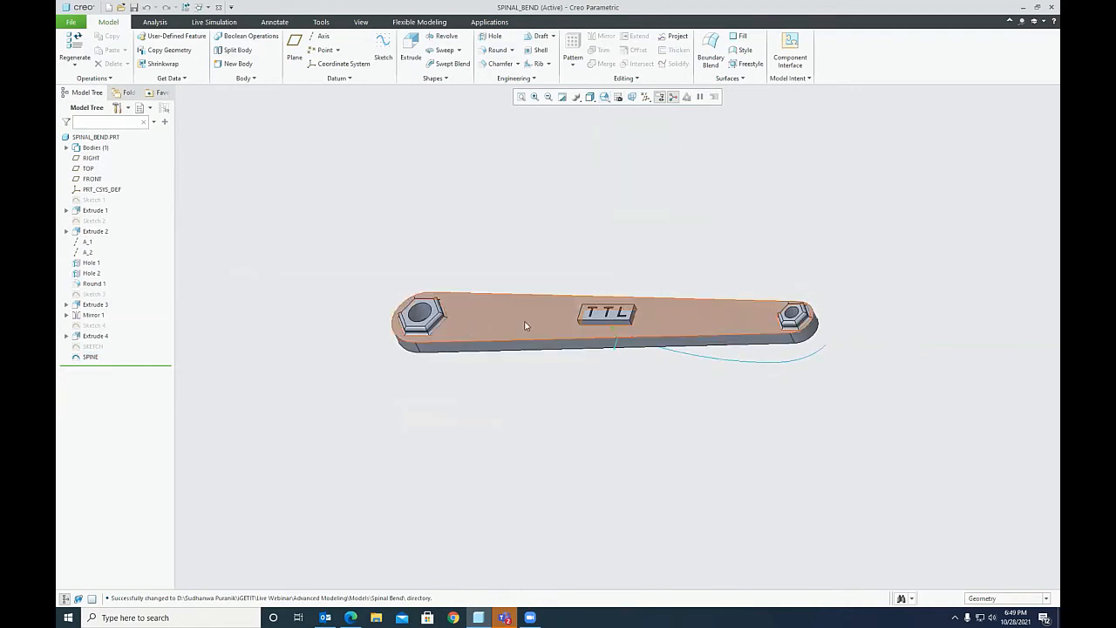
middle_click_drag(749, 324, 634, 351)
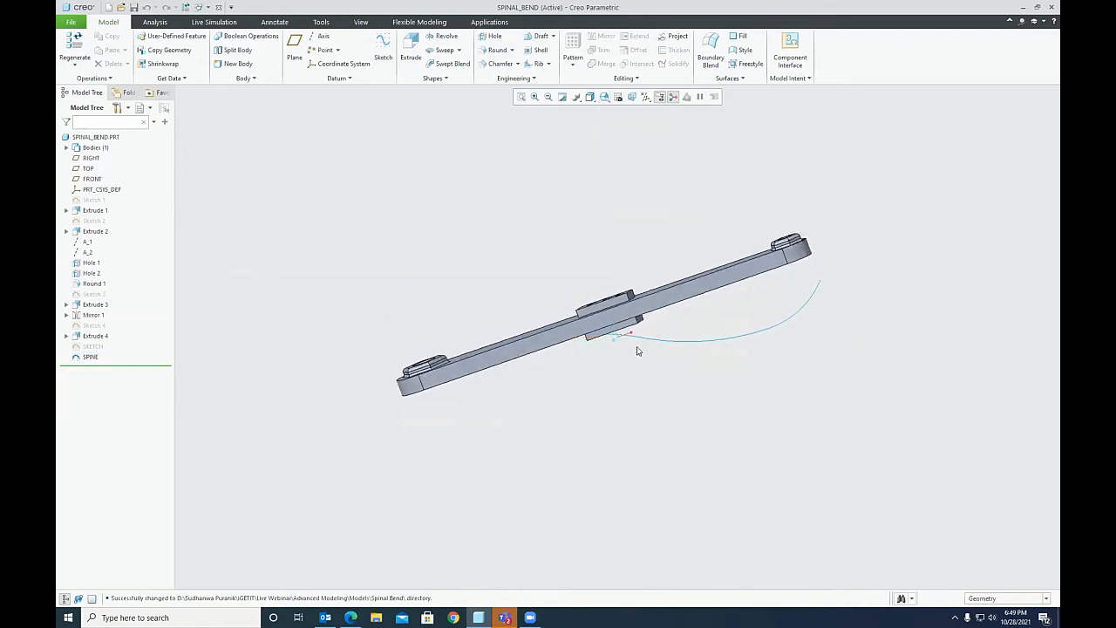
left_click(605, 97)
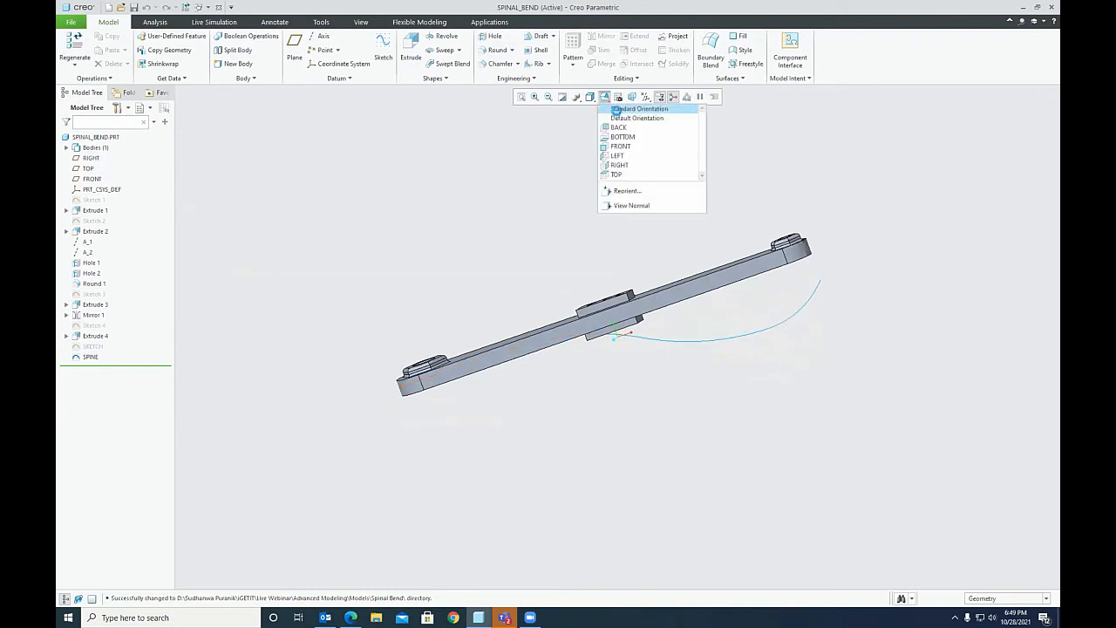
left_click(619, 109)
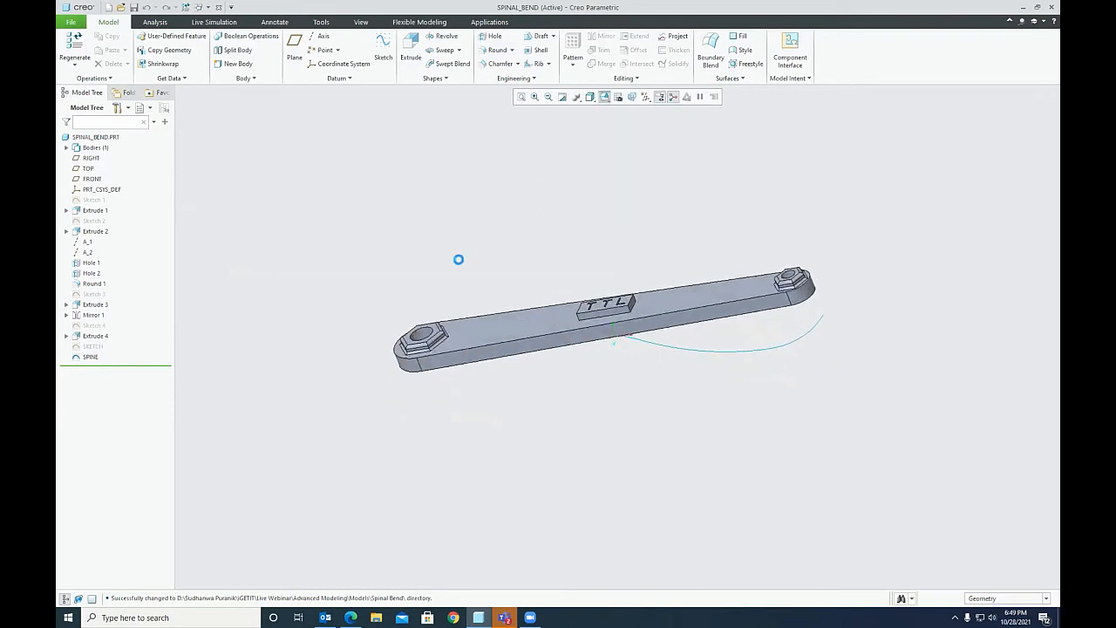
Step: Start a Spinal Bend on the lever body with the SPINE curve as its spine and orient the model to FRONT
left_click(523, 80)
left_click(509, 103)
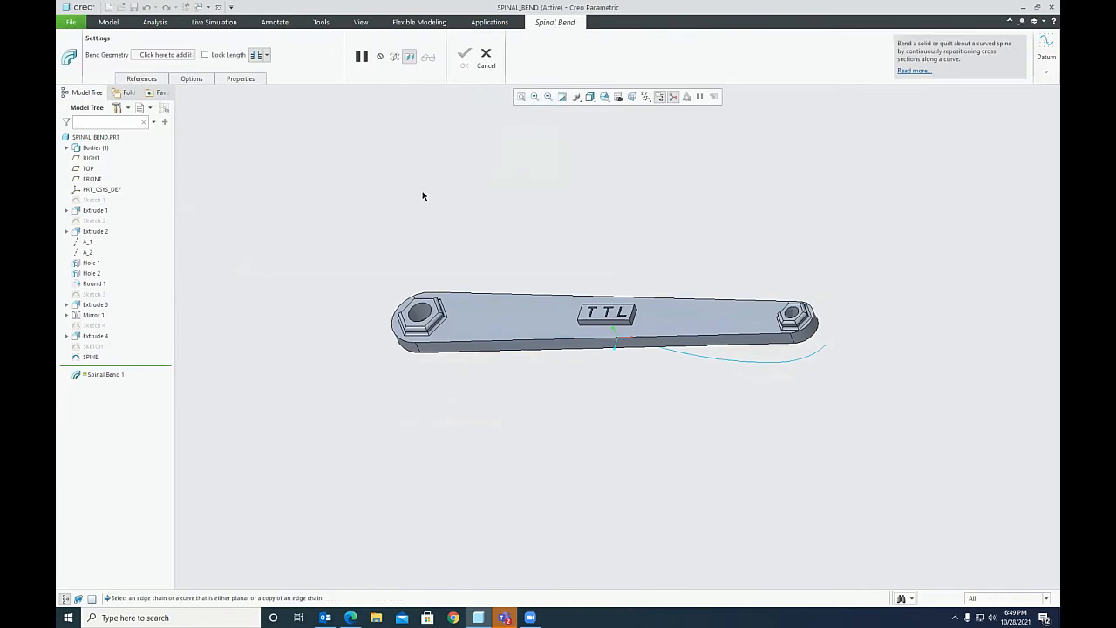
left_click(517, 321)
left_click(141, 79)
left_click(153, 112)
left_click(698, 358)
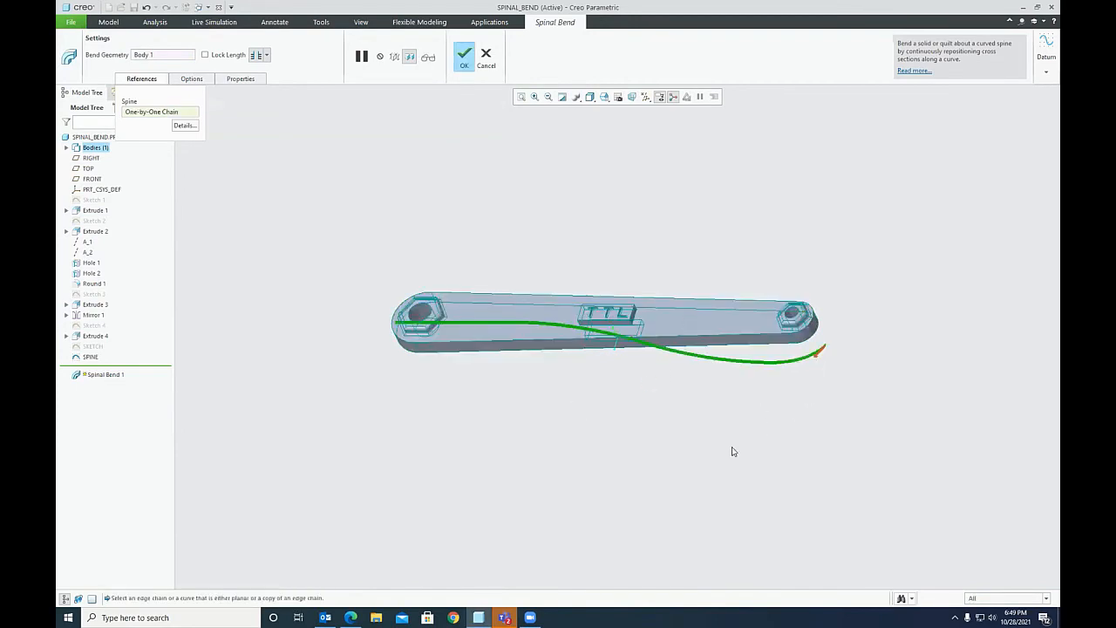
left_click(604, 98)
left_click(621, 146)
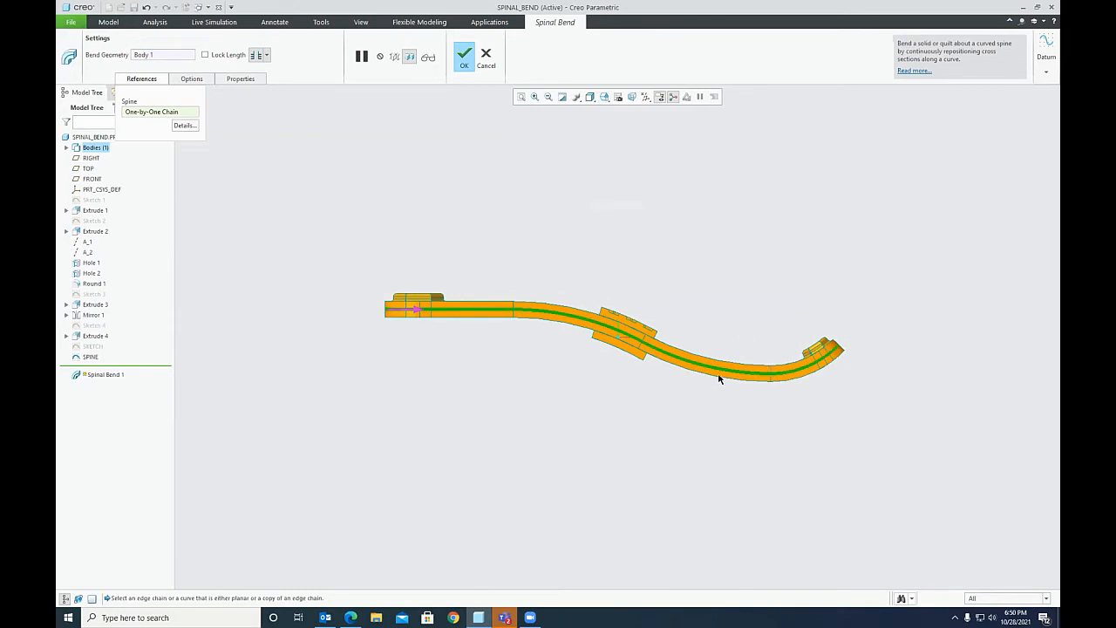
Step: Lock the length of the lever body in the spinal bend
left_click(205, 55)
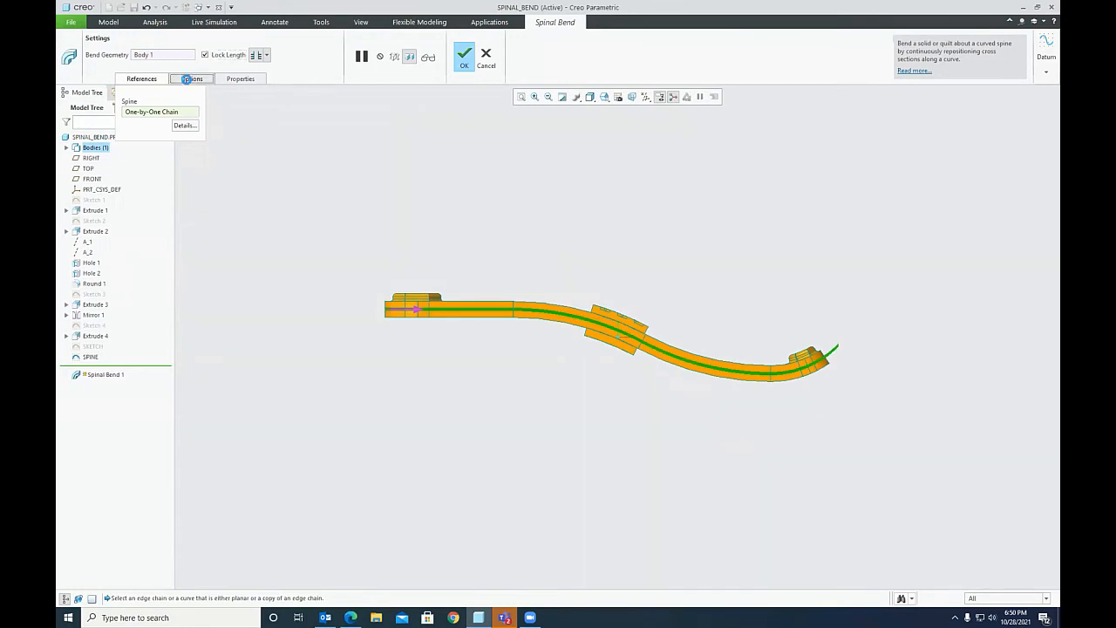
left_click(191, 78)
left_click(157, 81)
Step: Limit the bend region by a depth value and set that depth to 250
left_click(265, 55)
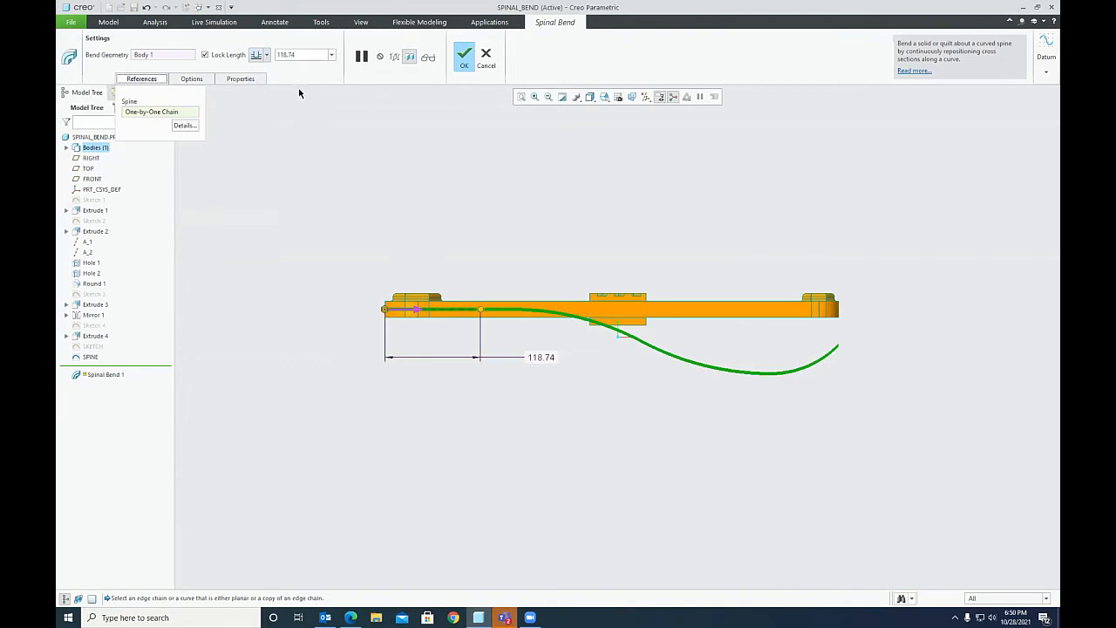
left_click_drag(480, 310, 596, 319)
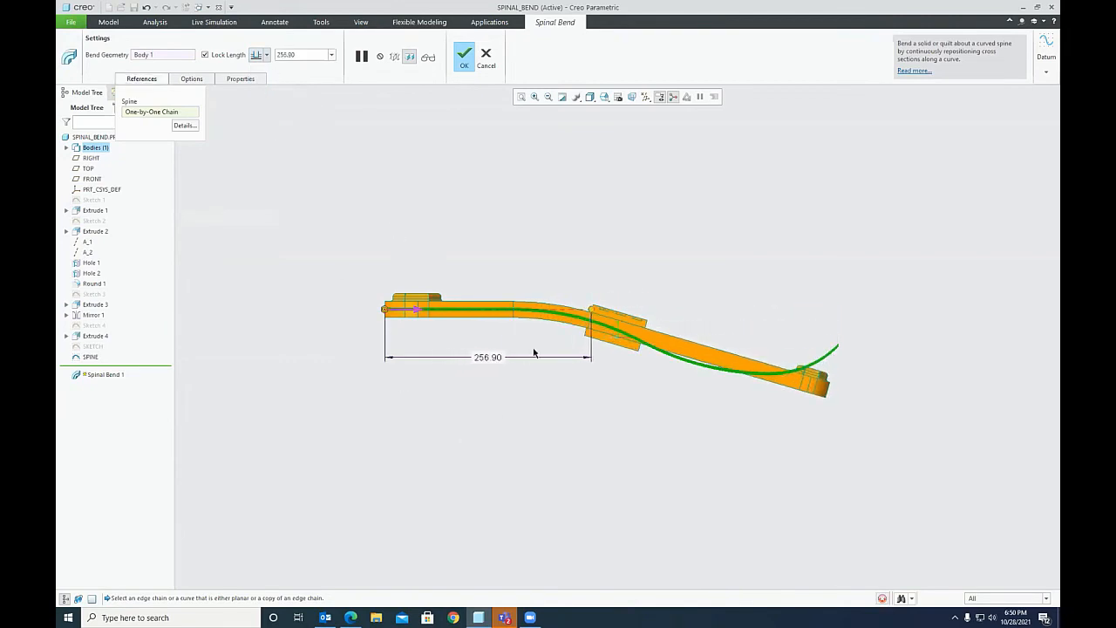
double_click(487, 358)
type("250")
key("Return")
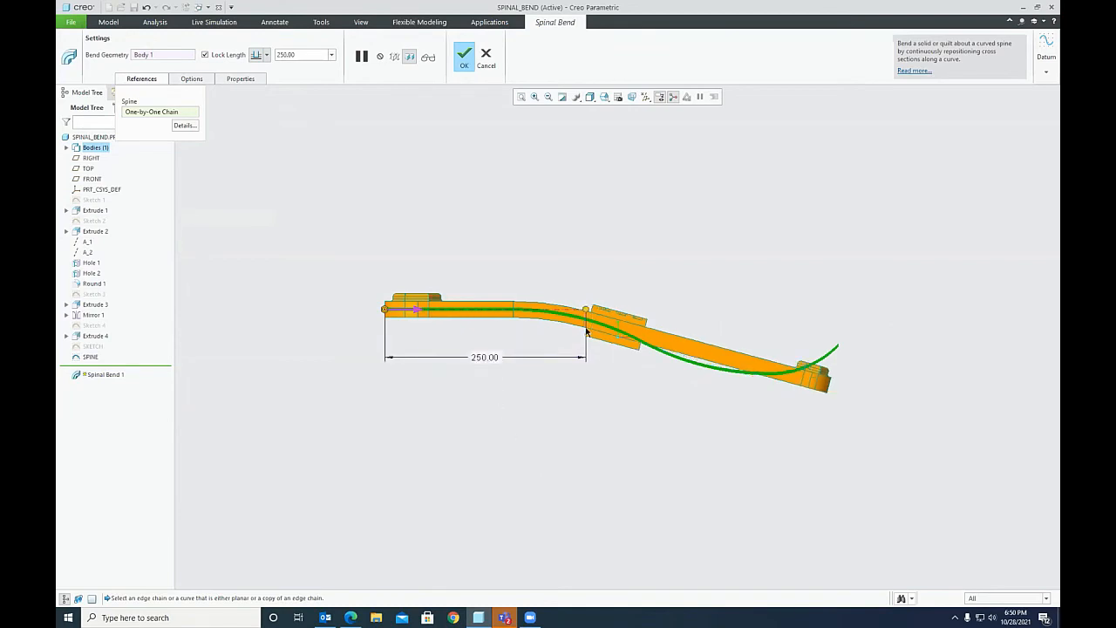
Step: Limit the bend region to the RIGHT datum plane, complete the spinal bend, and restore the standard orientation
left_click(646, 97)
left_click(647, 155)
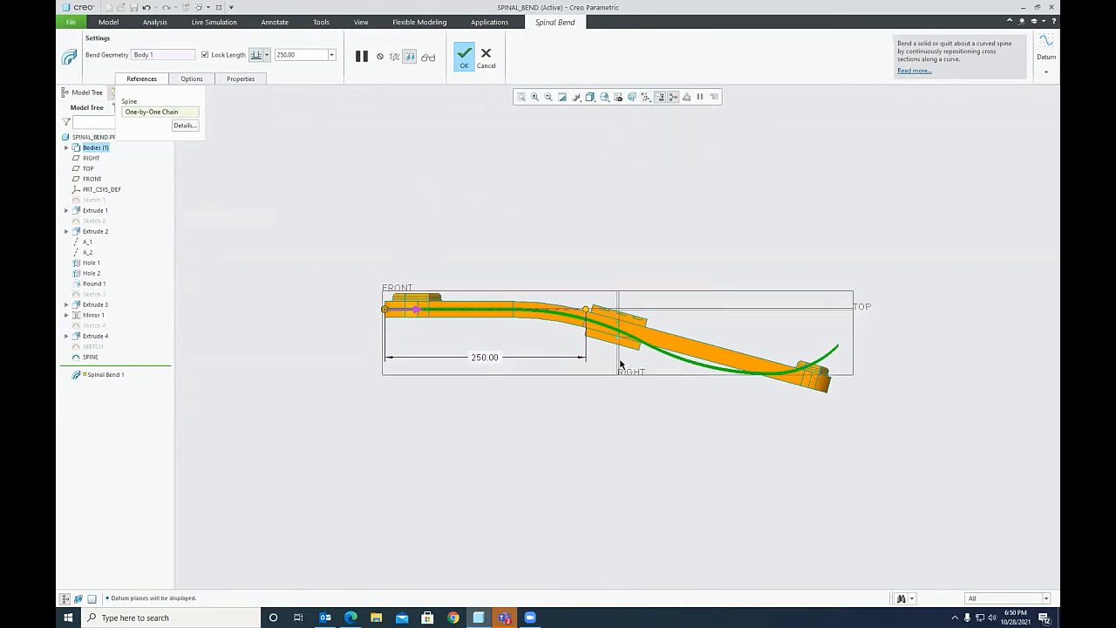
left_click(646, 97)
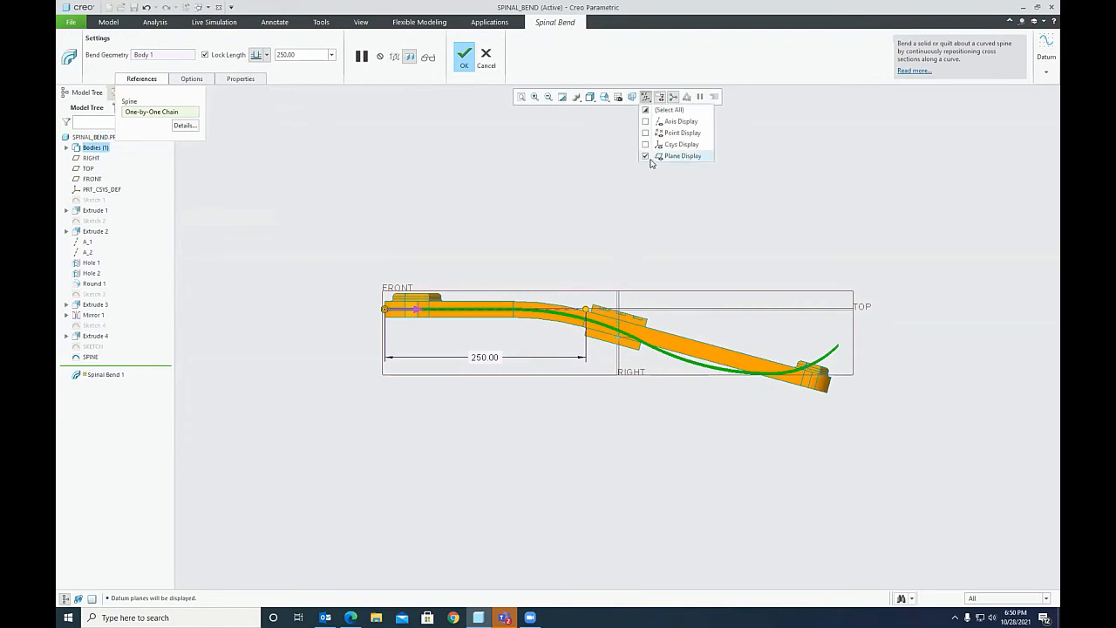
left_click(649, 155)
left_click(266, 54)
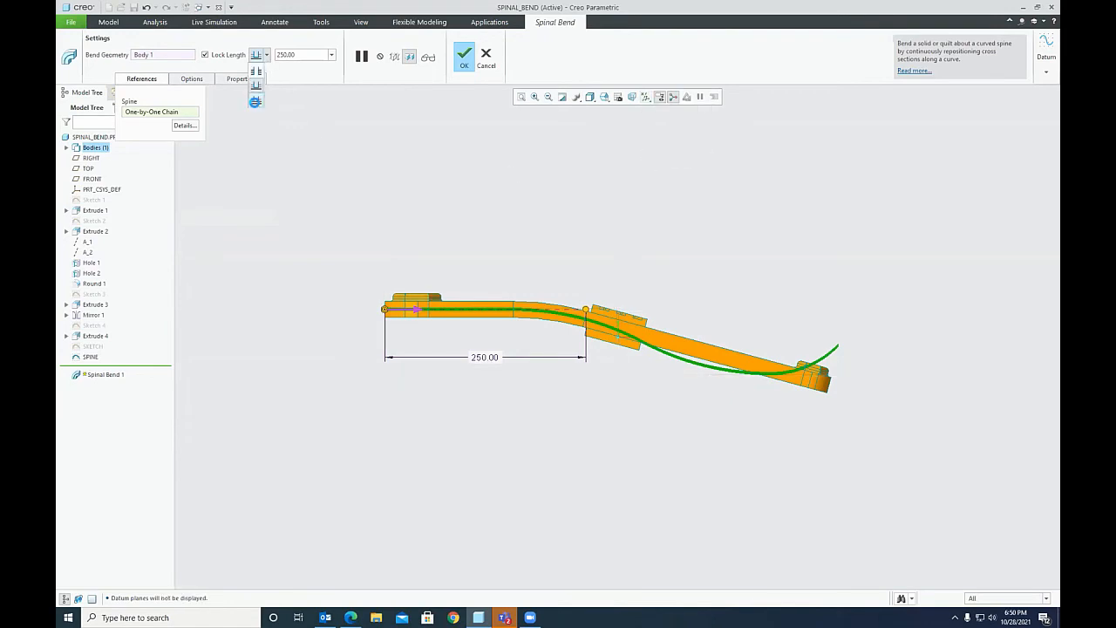
left_click(255, 109)
left_click(91, 159)
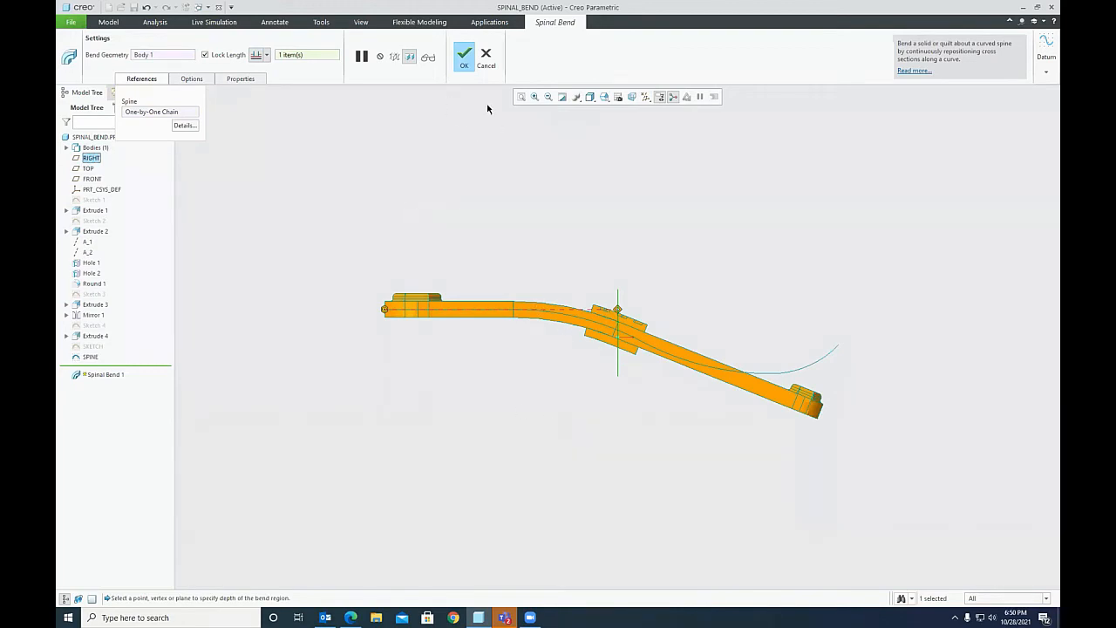
left_click(460, 61)
left_click(605, 98)
left_click(616, 108)
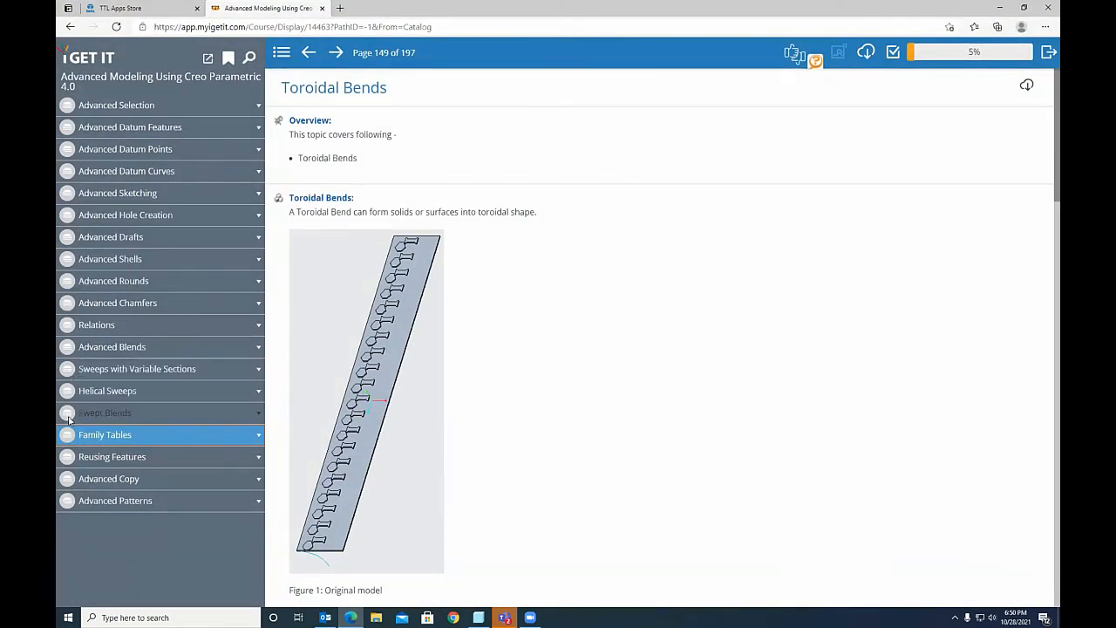
Step: Review the Swept Blends chapter's lesson list in the i GET IT course and return to Creo
left_click(105, 413)
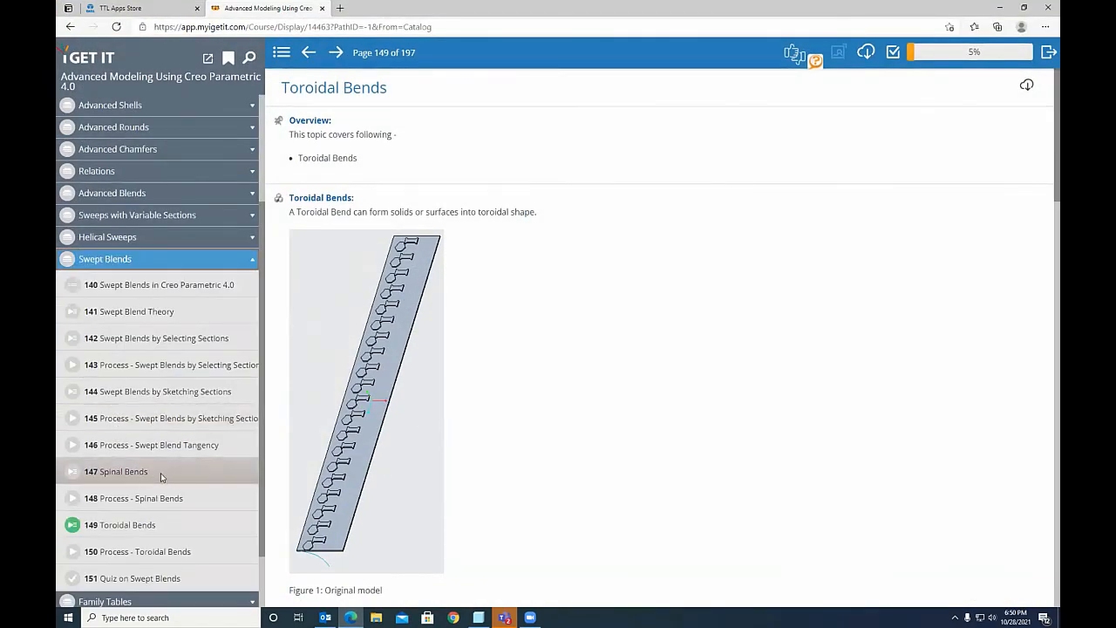
left_click(131, 259)
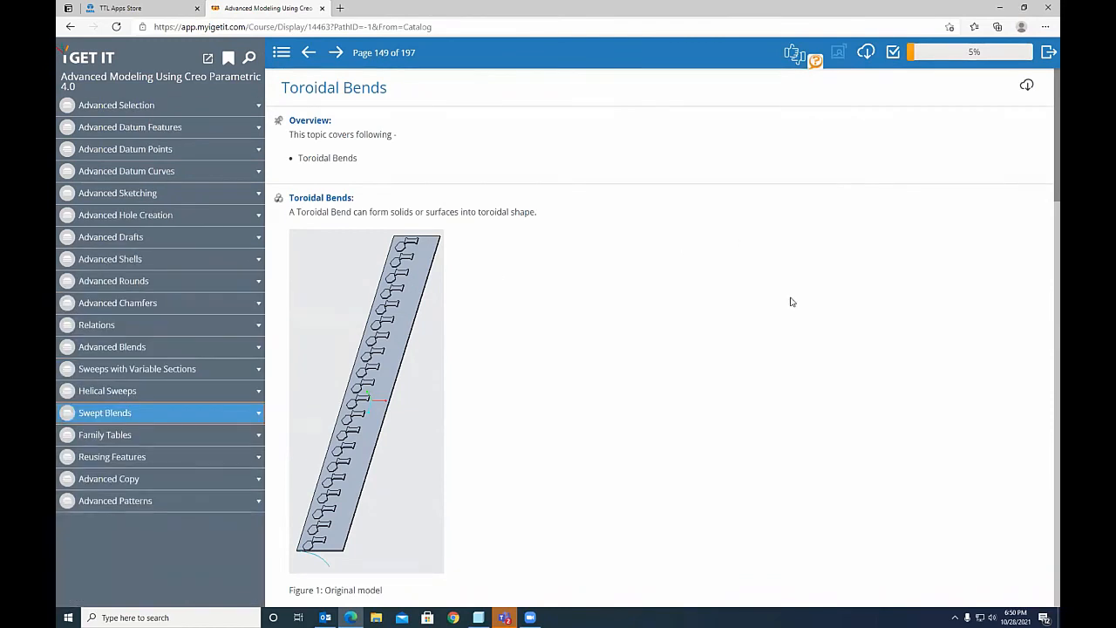
left_click(1000, 8)
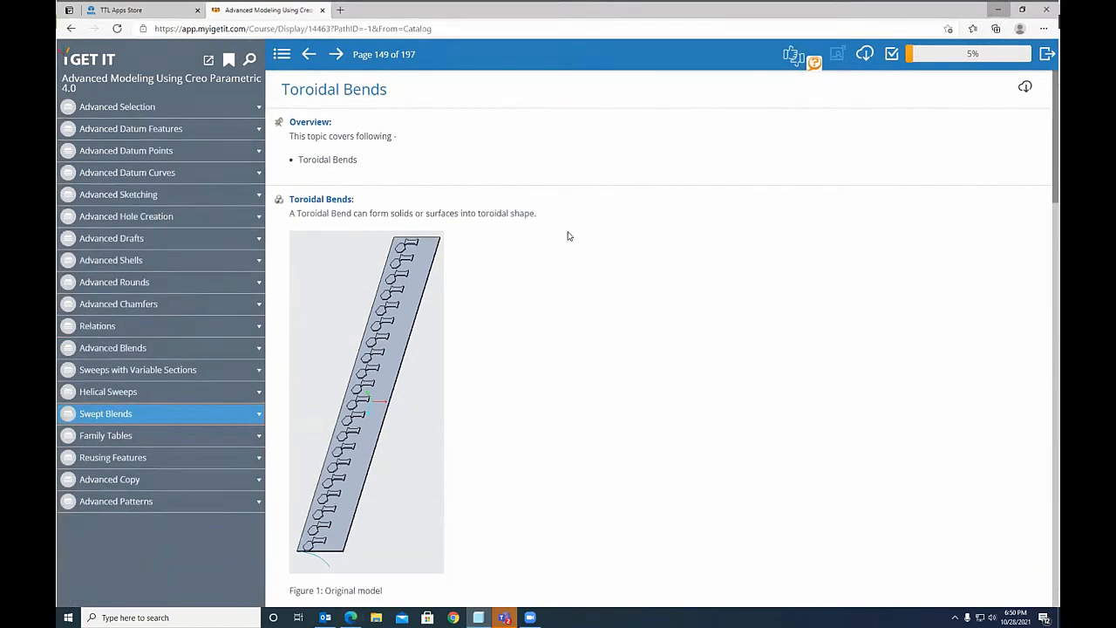
Step: Close the spinal bend part and erase all objects not displayed from the session
left_click(219, 8)
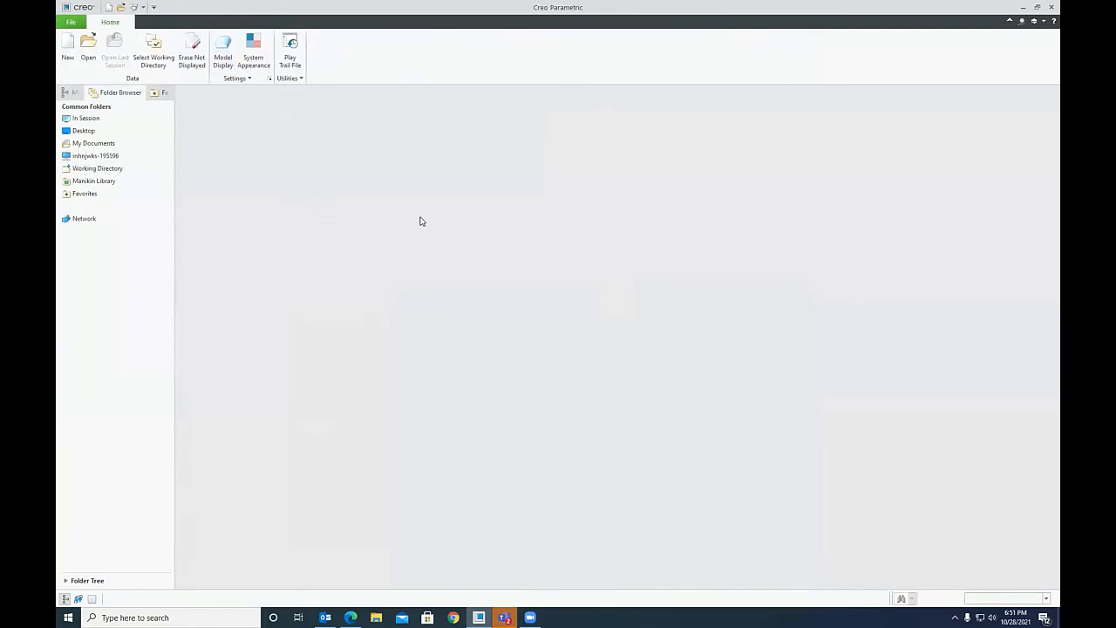
left_click(194, 54)
key("Return")
Step: Set the Advanced Drafts subfolder of Models as the working directory and open casting.prt from it
left_click(157, 171)
left_click(507, 93)
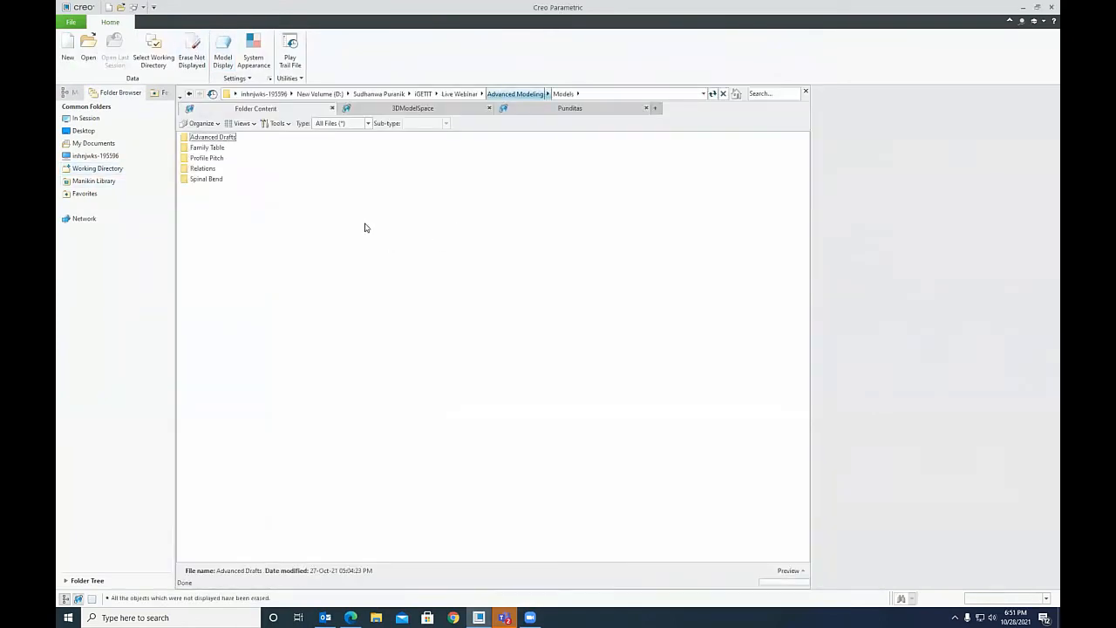
right_click(221, 139)
left_click(262, 287)
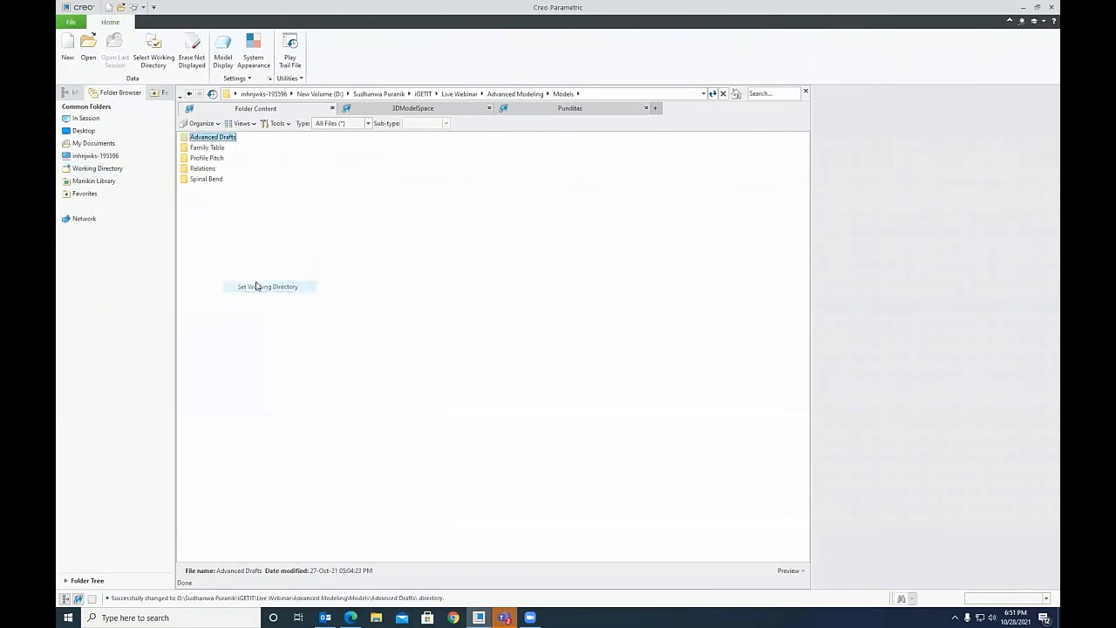
left_click(124, 170)
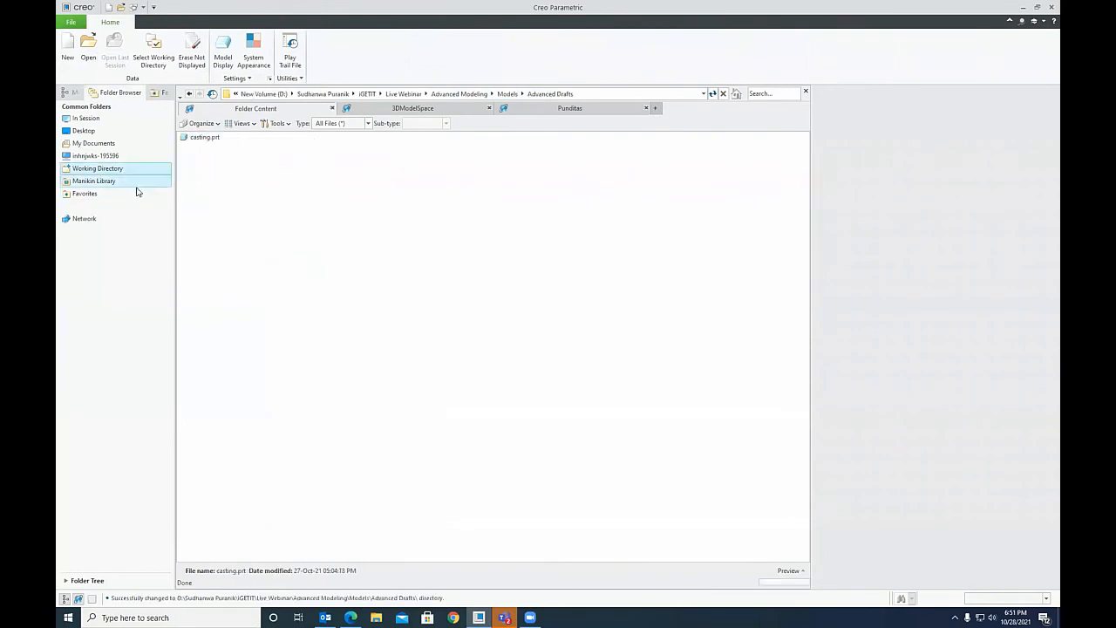
double_click(204, 137)
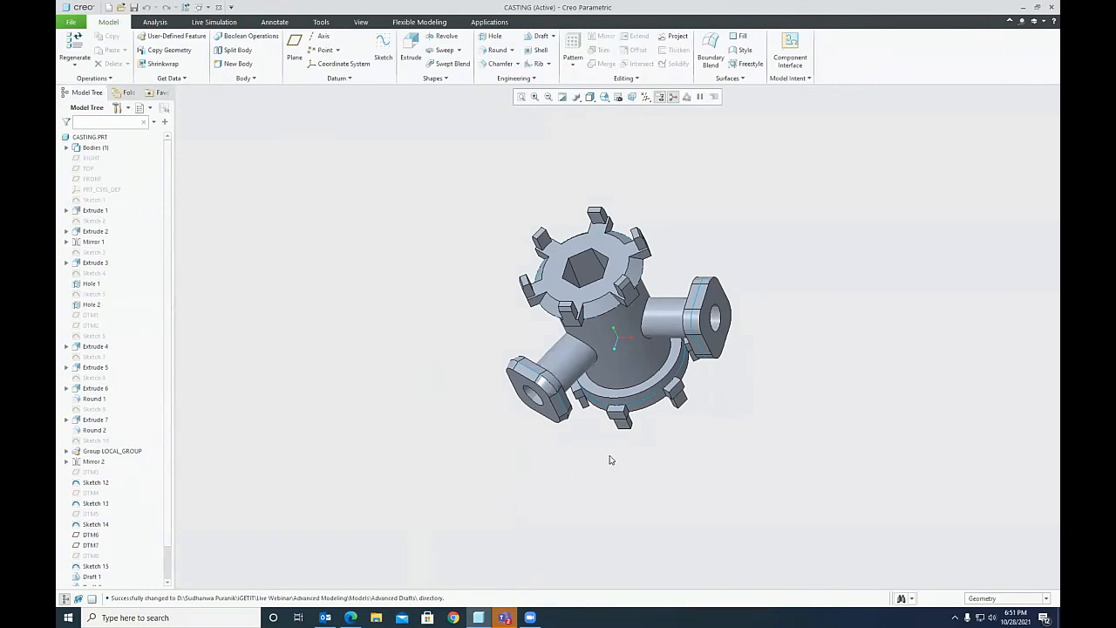
Step: Examine the casting's toothed rim, cylindrical body and side branches up close and in the FRONT and RIGHT orientations
mouse_move(610, 459)
middle_mouse_down()
mouse_move(552, 418)
mouse_move(552, 428)
mouse_move(560, 417)
middle_mouse_up()
scroll(611, 335, "up", 5)
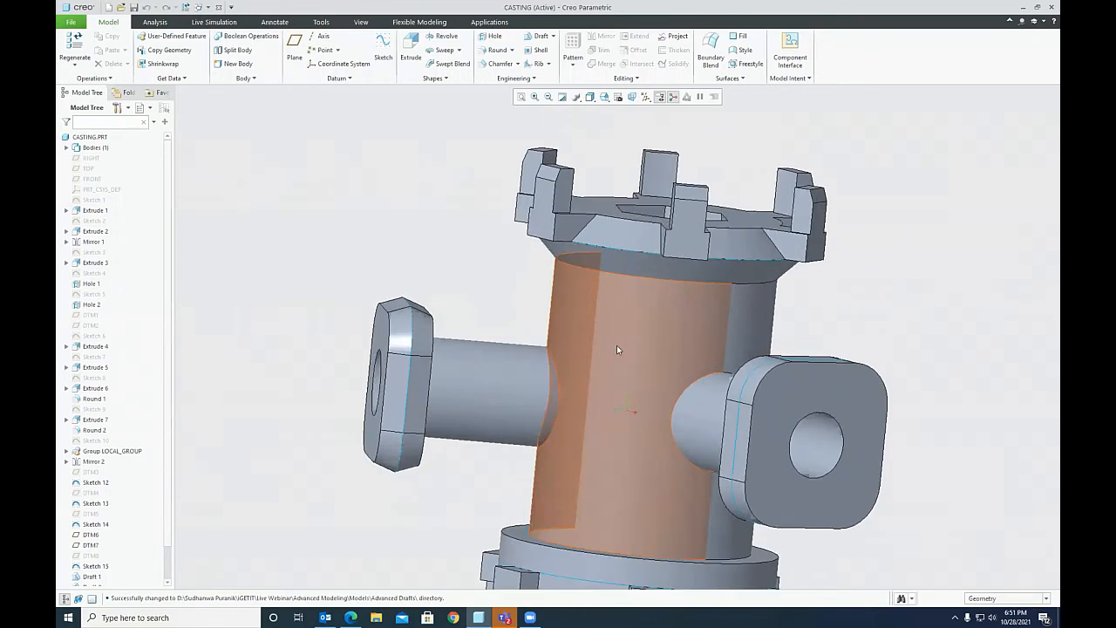
middle_click_drag(611, 335, 607, 332)
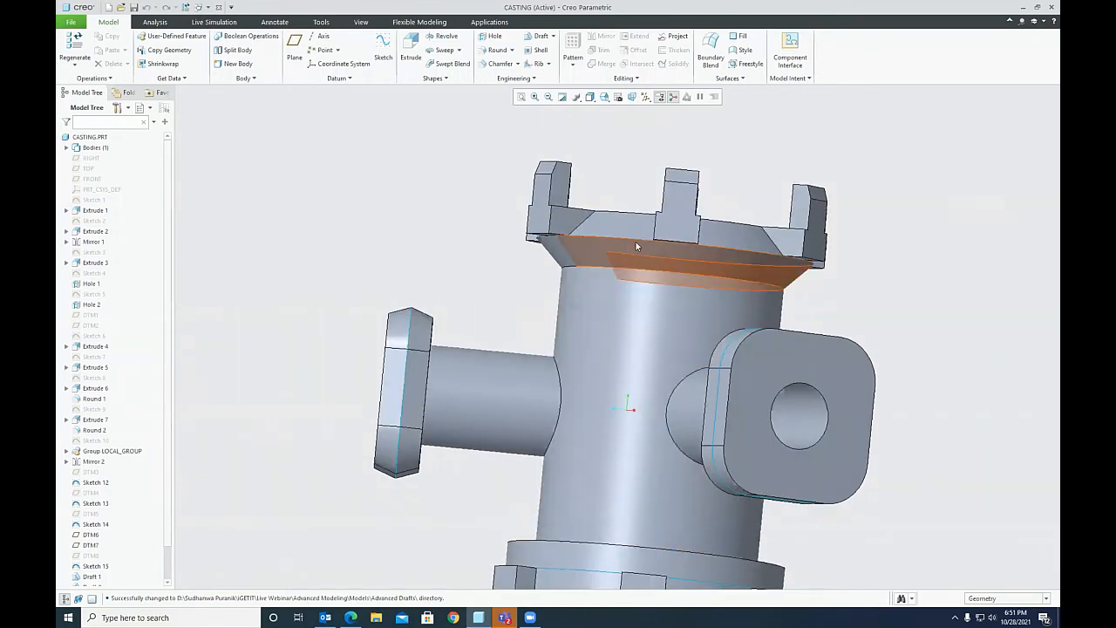
scroll(633, 246, "up", 2)
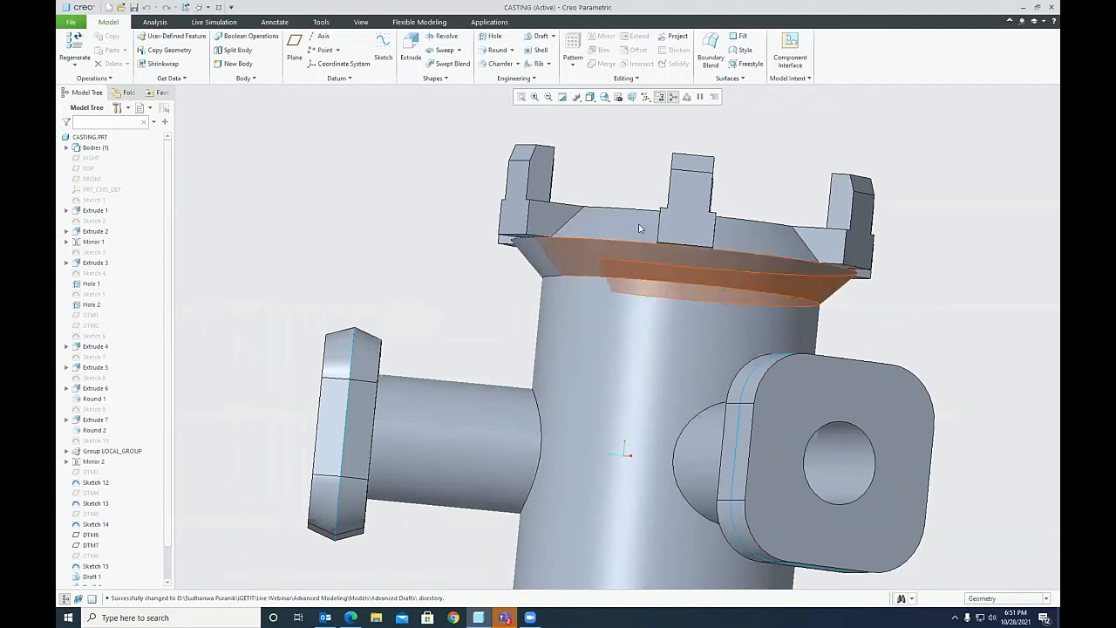
left_click(601, 97)
left_click(607, 151)
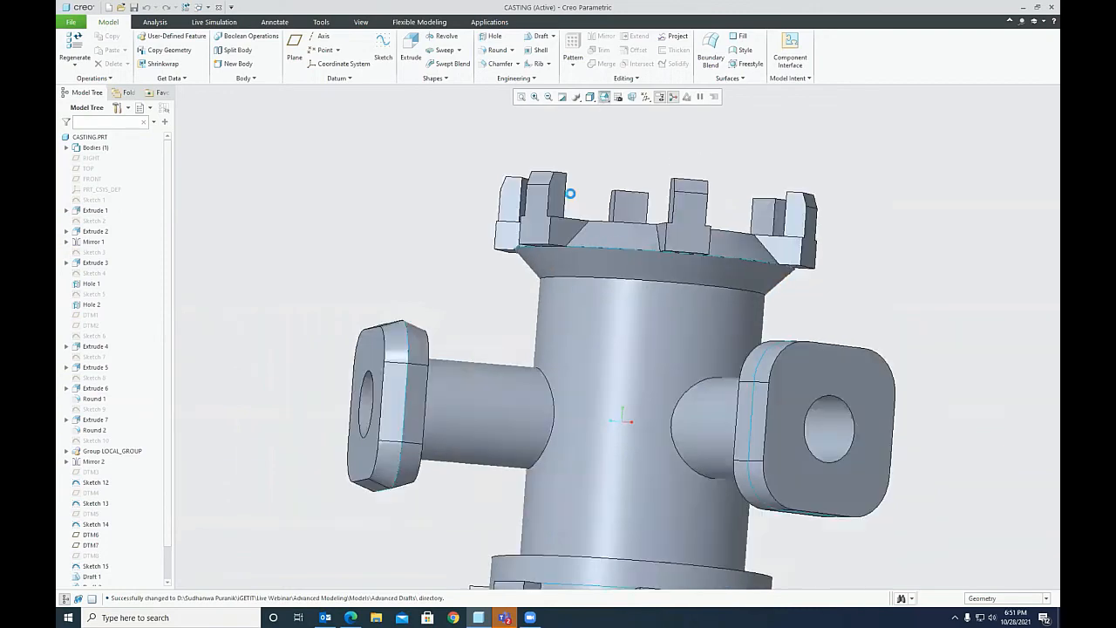
scroll(632, 273, "down", 4)
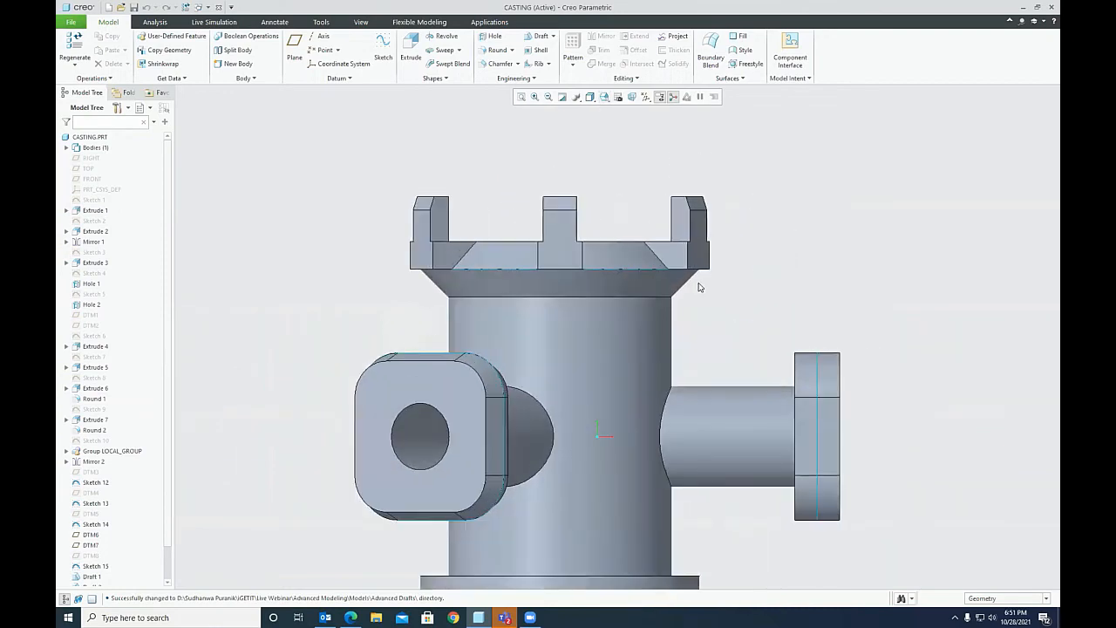
scroll(664, 297, "up", 4)
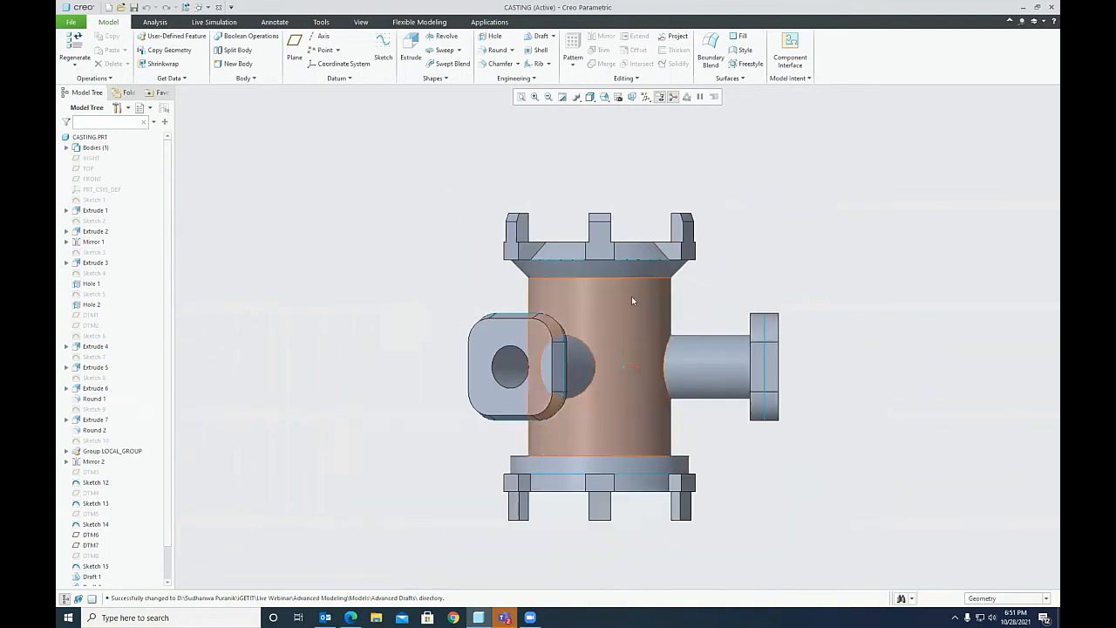
left_click(607, 97)
left_click(615, 165)
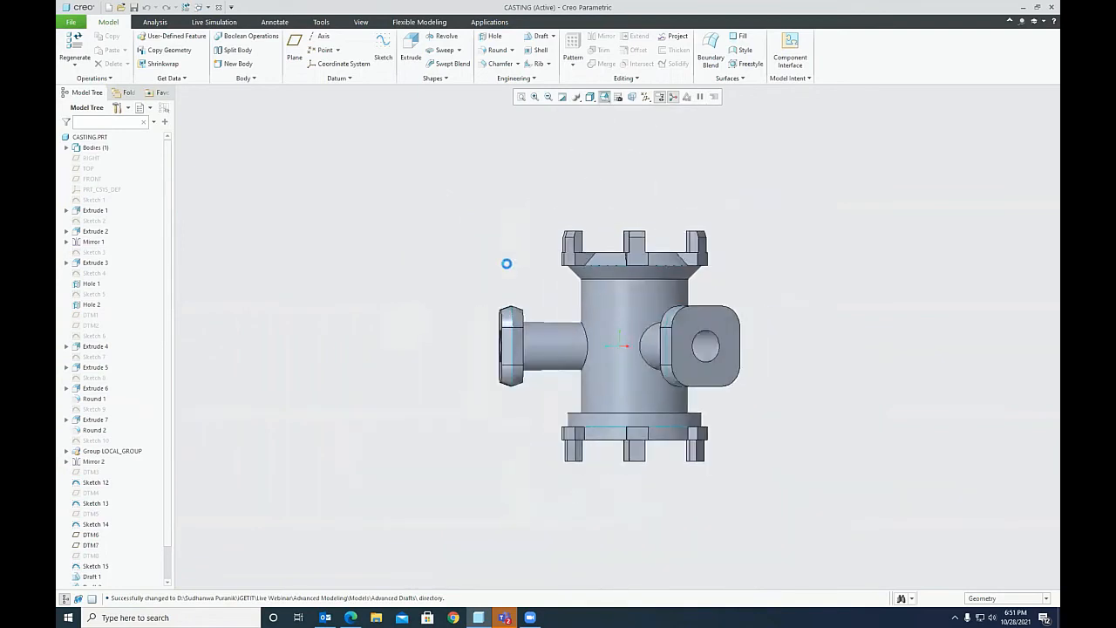
left_click(605, 98)
left_click(615, 145)
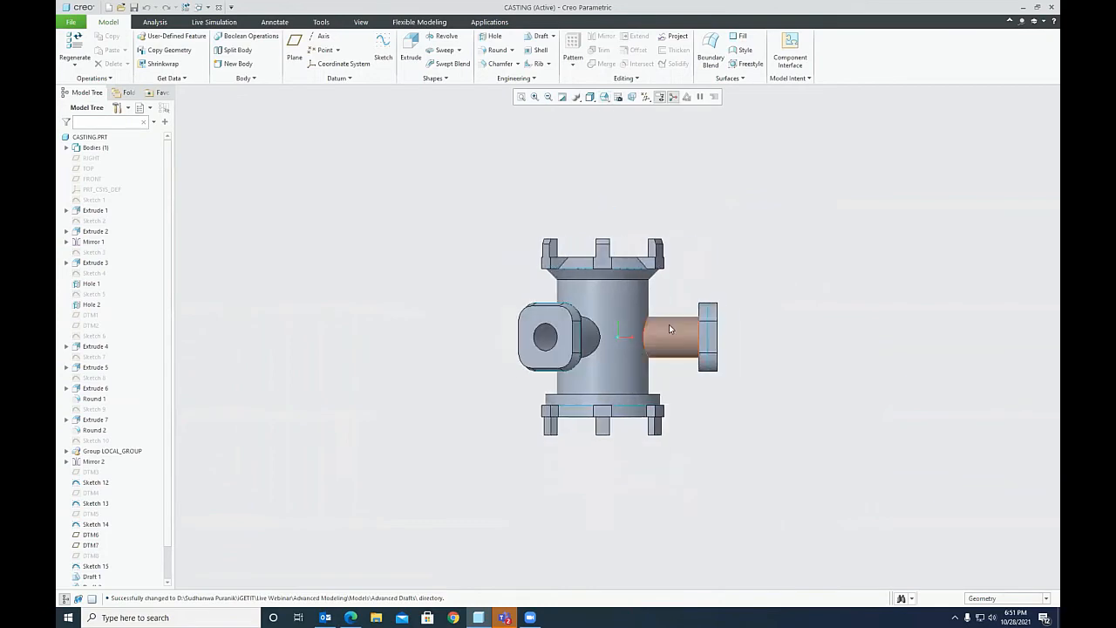
Step: Examine the drafted faces on the side branch's flange up close and return the casting to its standard orientation
middle_click_drag(611, 316, 535, 333)
scroll(535, 336, "up", 6)
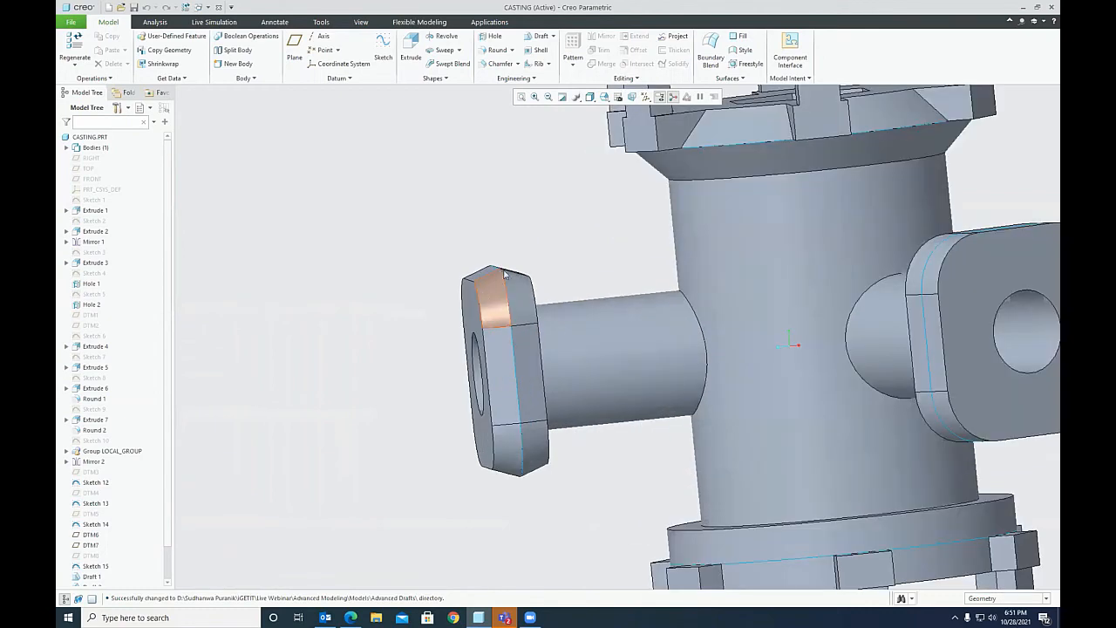
left_click(606, 97)
left_click(620, 109)
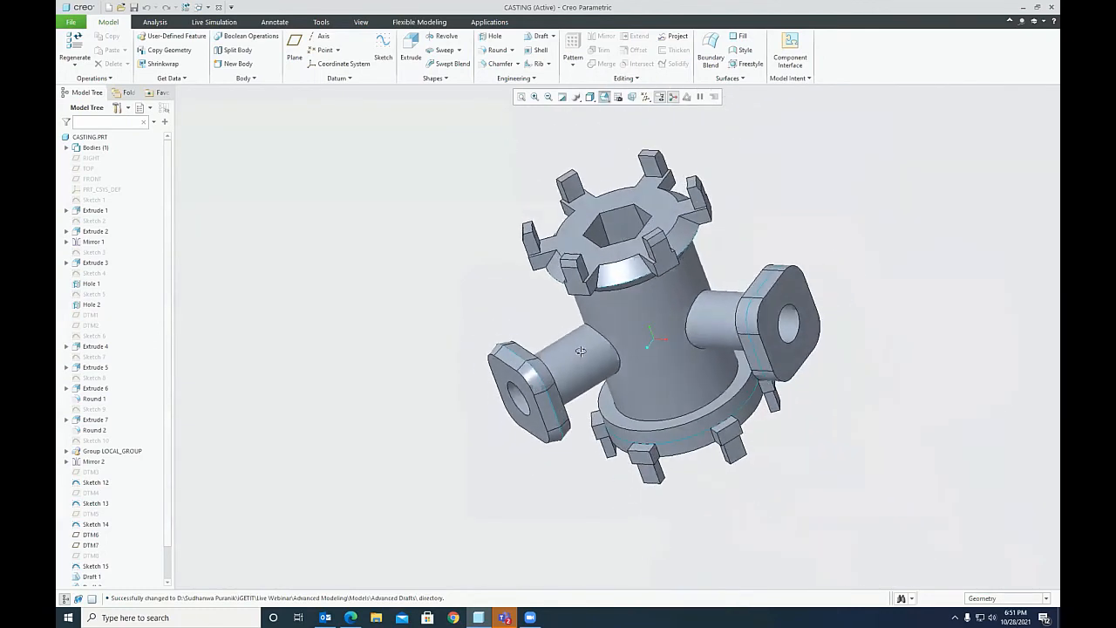
Step: Examine a drafted tooth on the casting's rim up close and return the model to its standard orientation
scroll(571, 293, "up", 5)
left_click(566, 296)
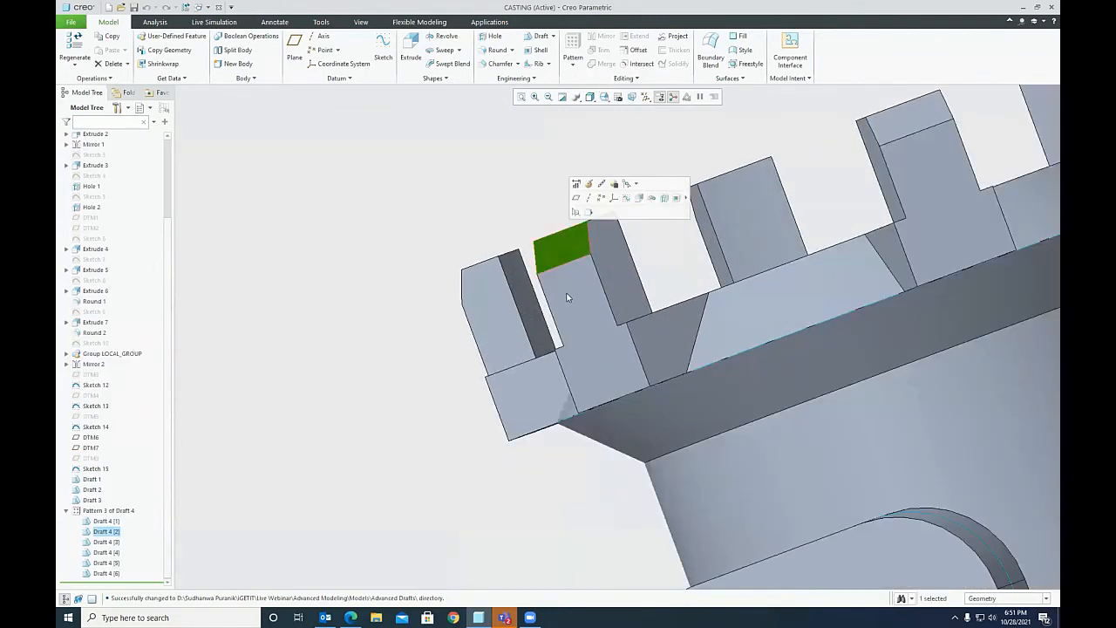
left_click(504, 185)
left_click(605, 98)
left_click(620, 108)
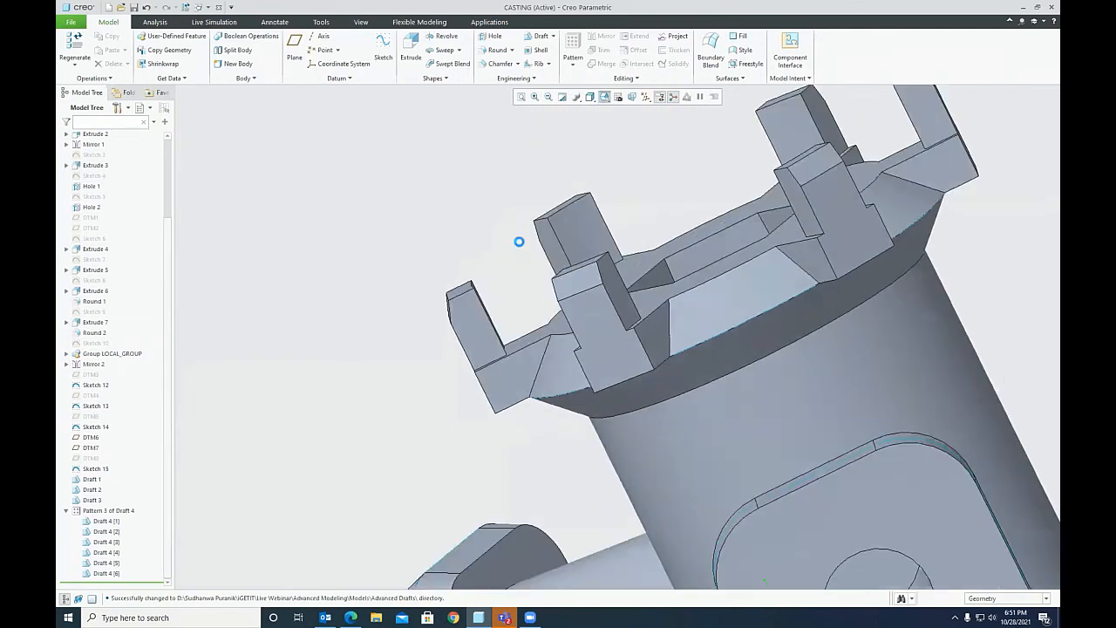
Step: Examine the casting's internal taper in the FRONT orientation with hidden lines, then restore the shaded-with-edges display and default orientation
left_click(607, 99)
left_click(636, 148)
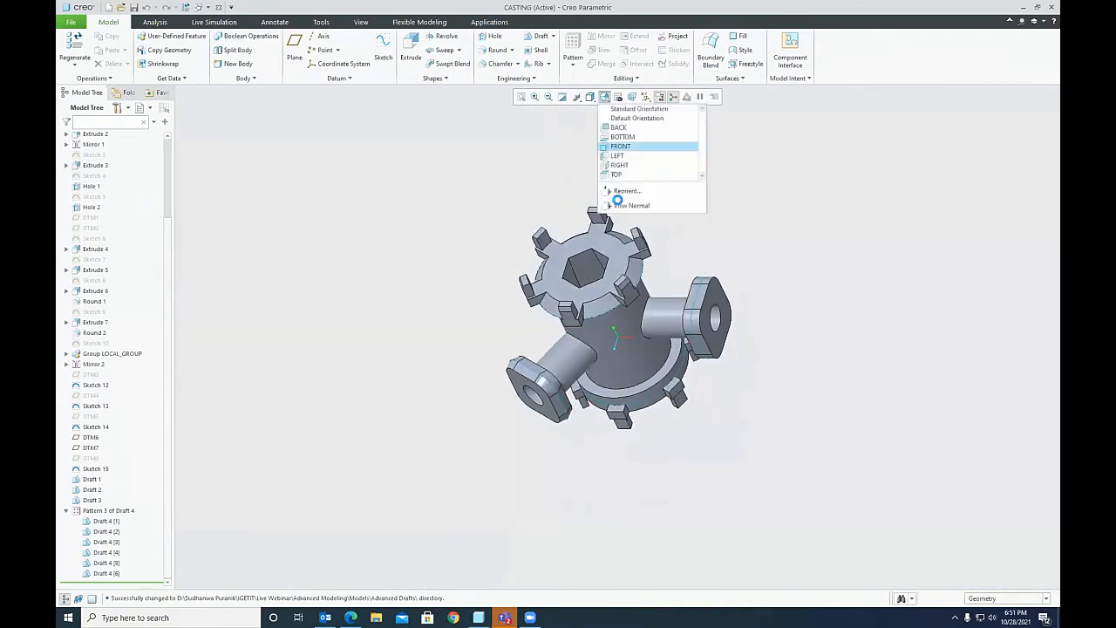
left_click(590, 99)
left_click(624, 157)
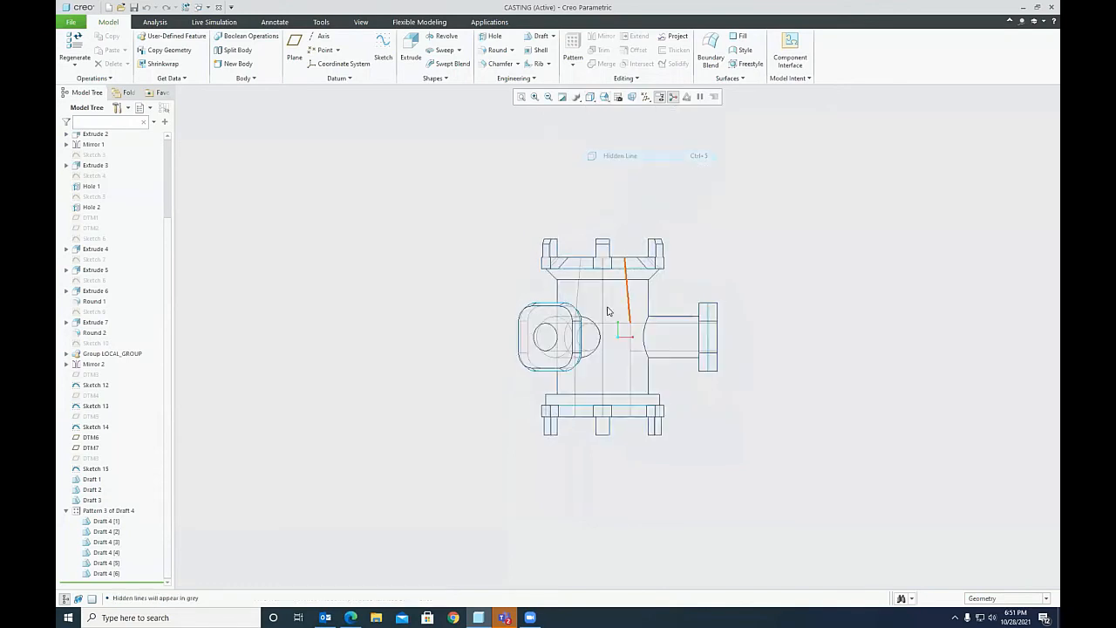
scroll(557, 279, "up", 5)
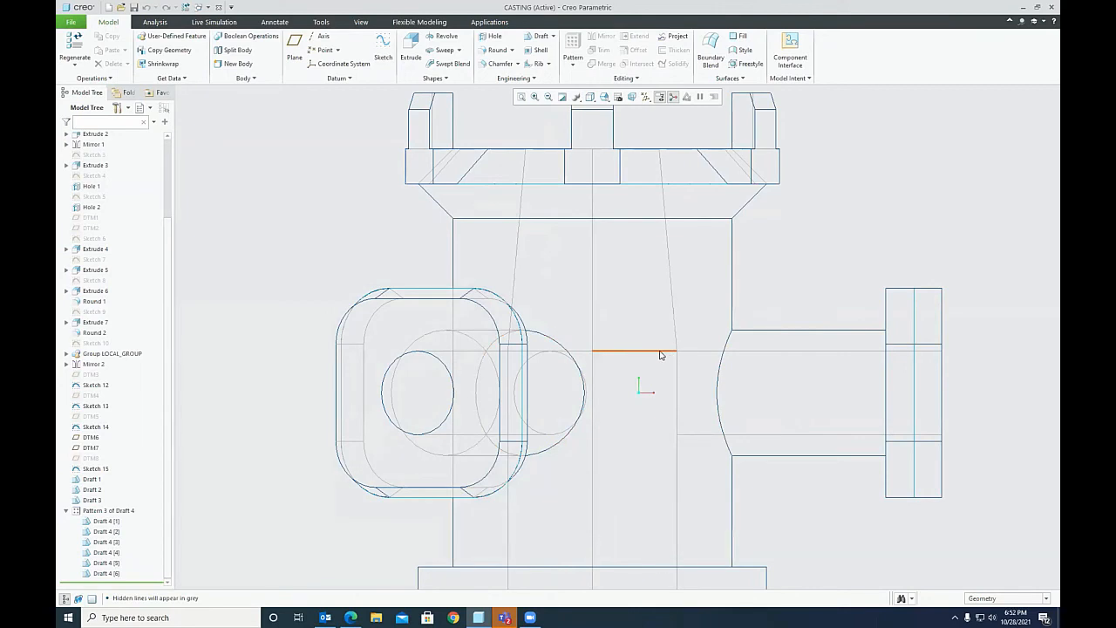
scroll(619, 326, "down", 3)
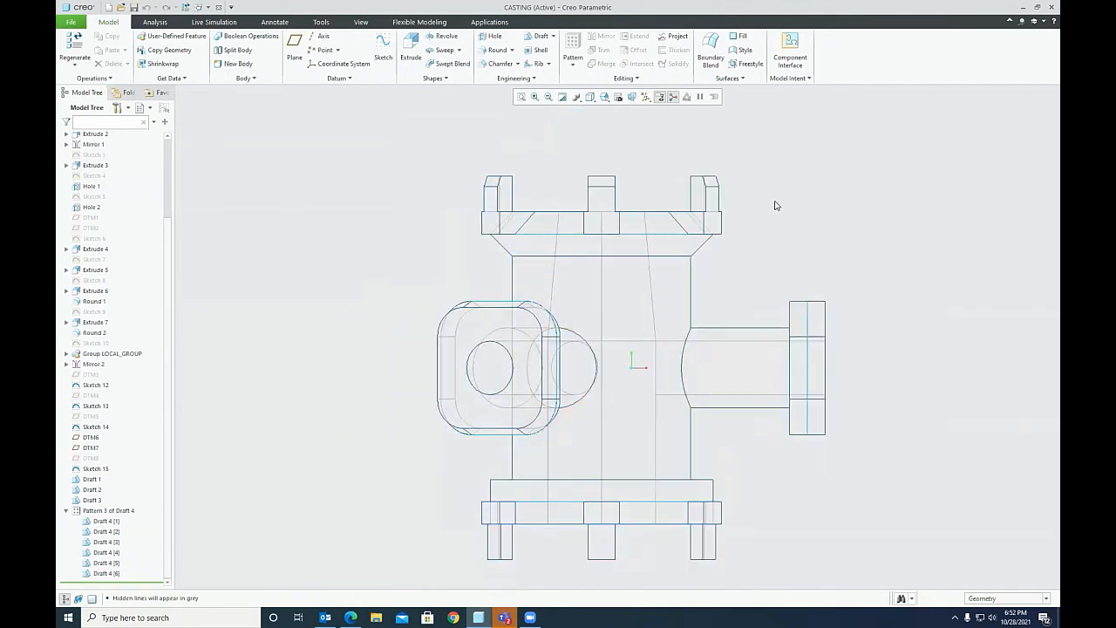
left_click(590, 97)
left_click(610, 120)
left_click(605, 98)
left_click(649, 115)
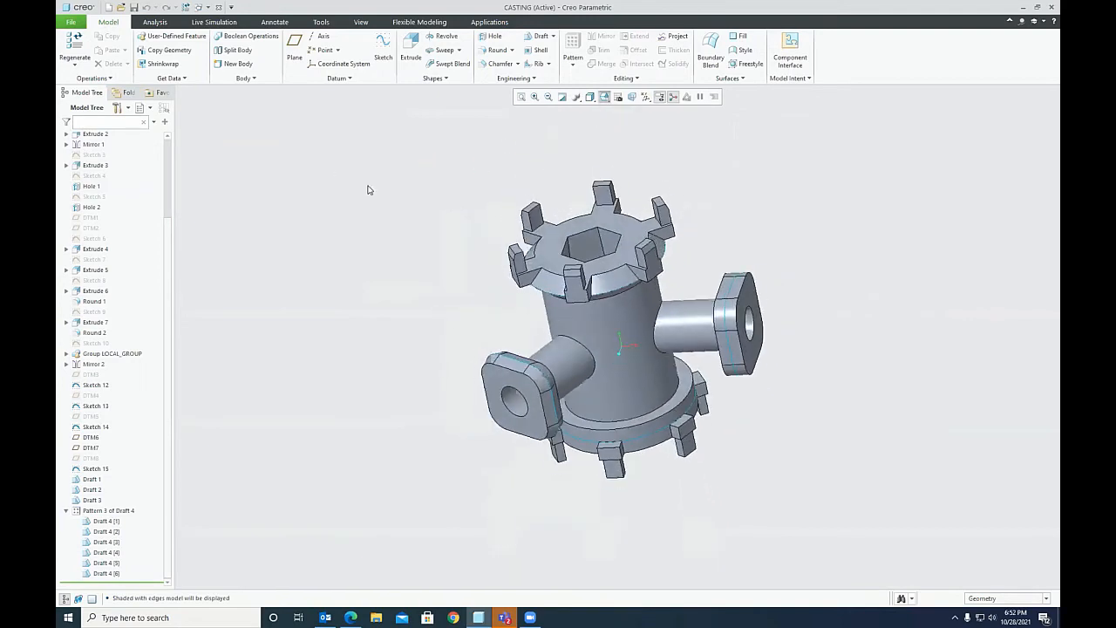
Step: Start a draft on the undrafted end flange, using the intent surfaces of its outer rim as the draft surfaces
mouse_move(523, 279)
middle_mouse_down()
mouse_move(500, 209)
mouse_move(550, 204)
mouse_move(527, 116)
middle_mouse_up()
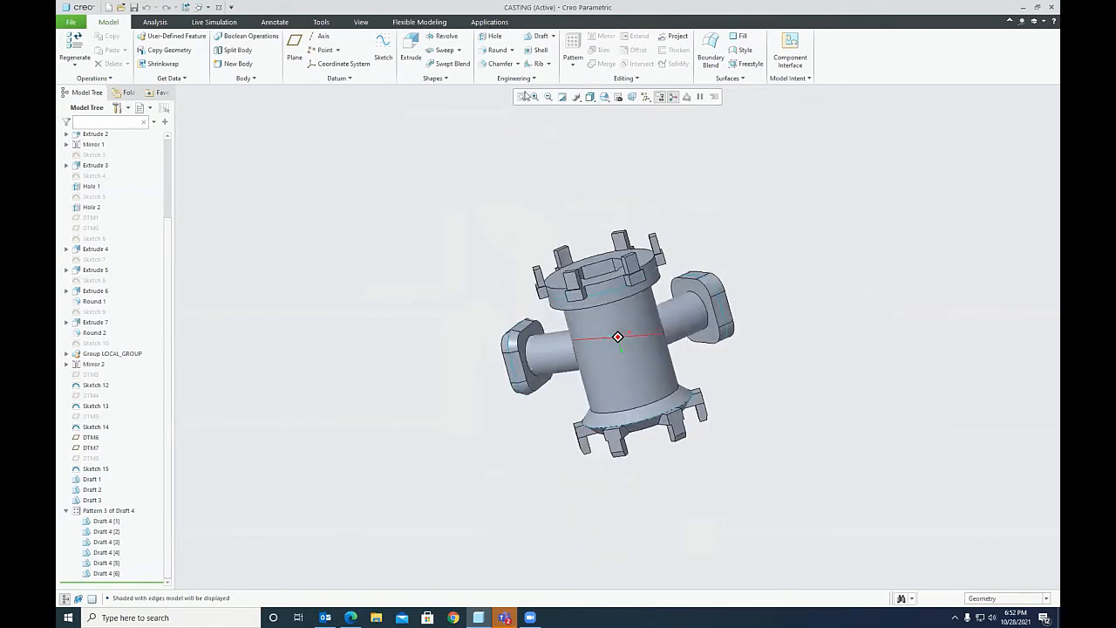
scroll(549, 201, "down", 2)
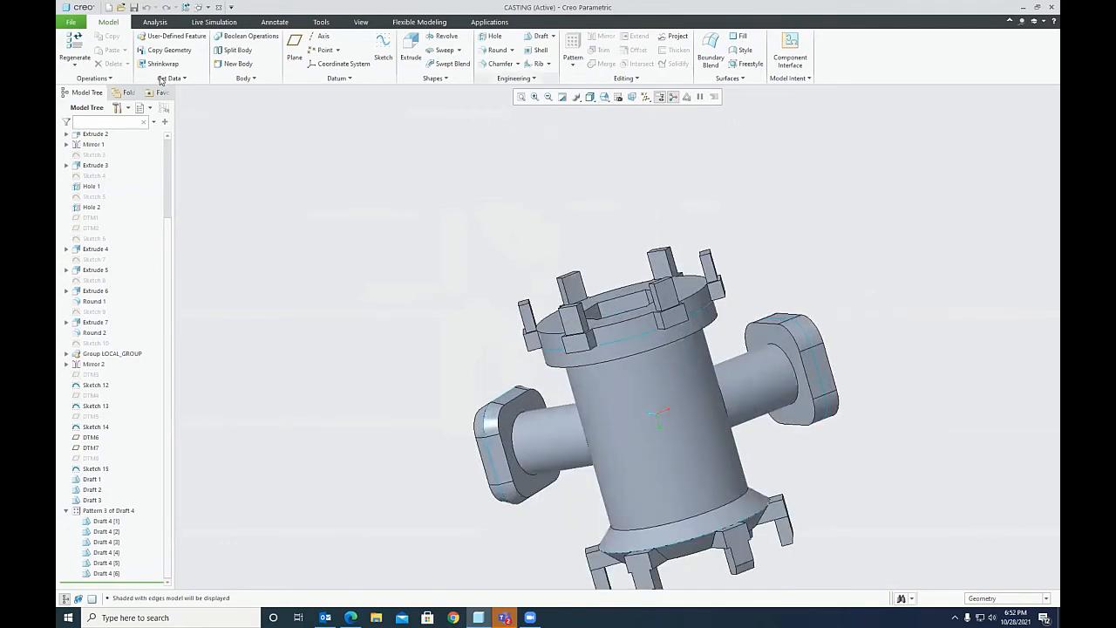
left_click(541, 36)
right_click(613, 351)
right_click(613, 351)
right_click(613, 352)
right_click(613, 351)
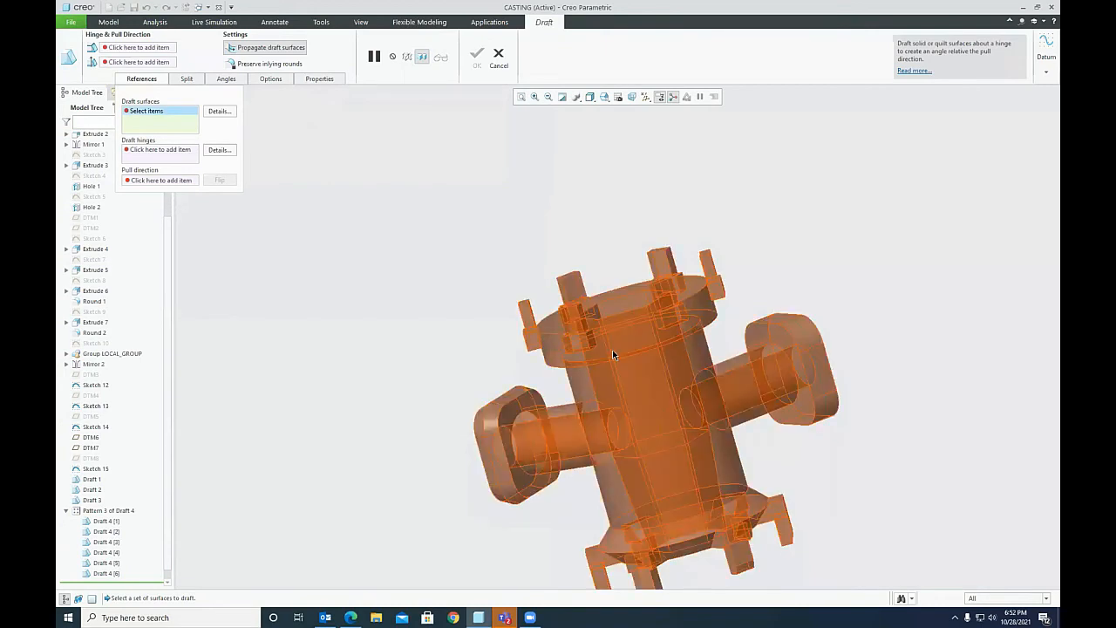
right_click(613, 351)
right_click(613, 353)
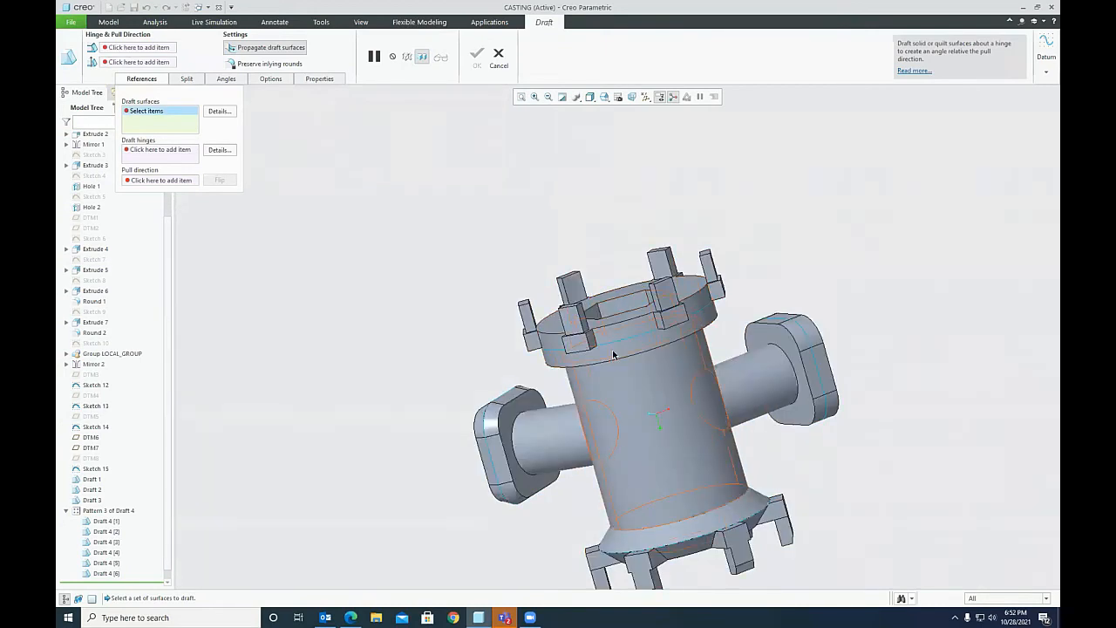
right_click(613, 354)
right_click(612, 353)
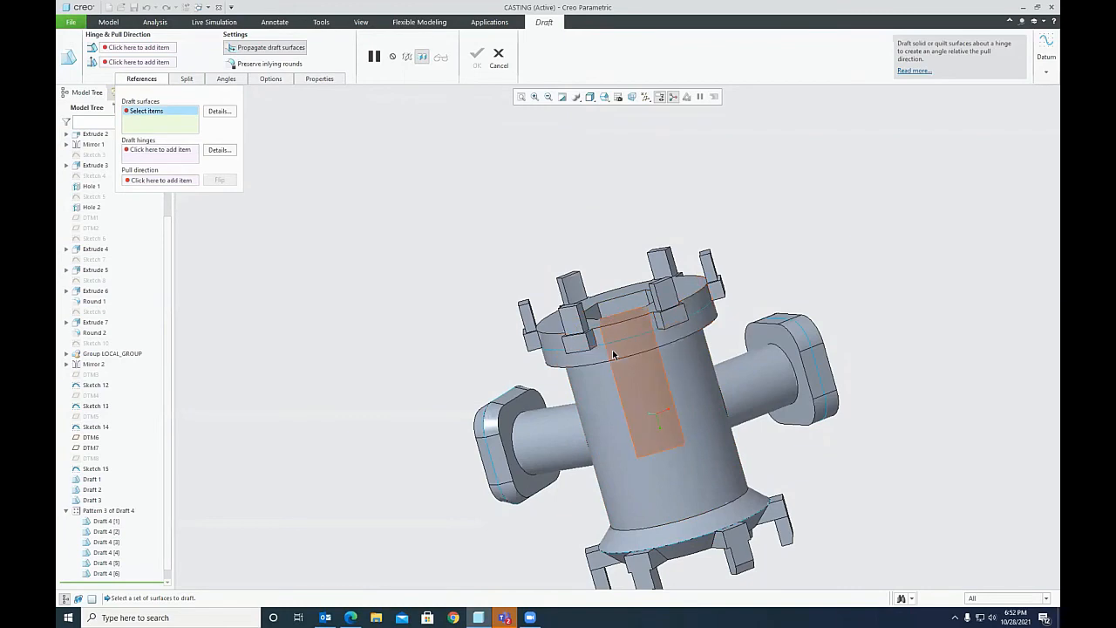
right_click(612, 353)
right_click(613, 353)
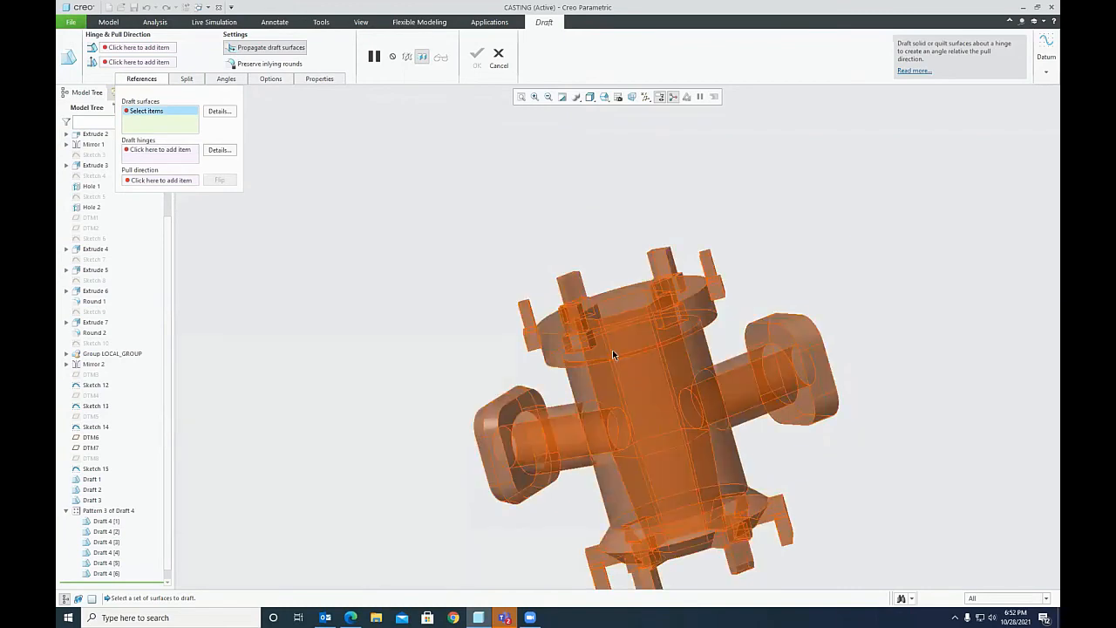
right_click(613, 353)
right_click(612, 355)
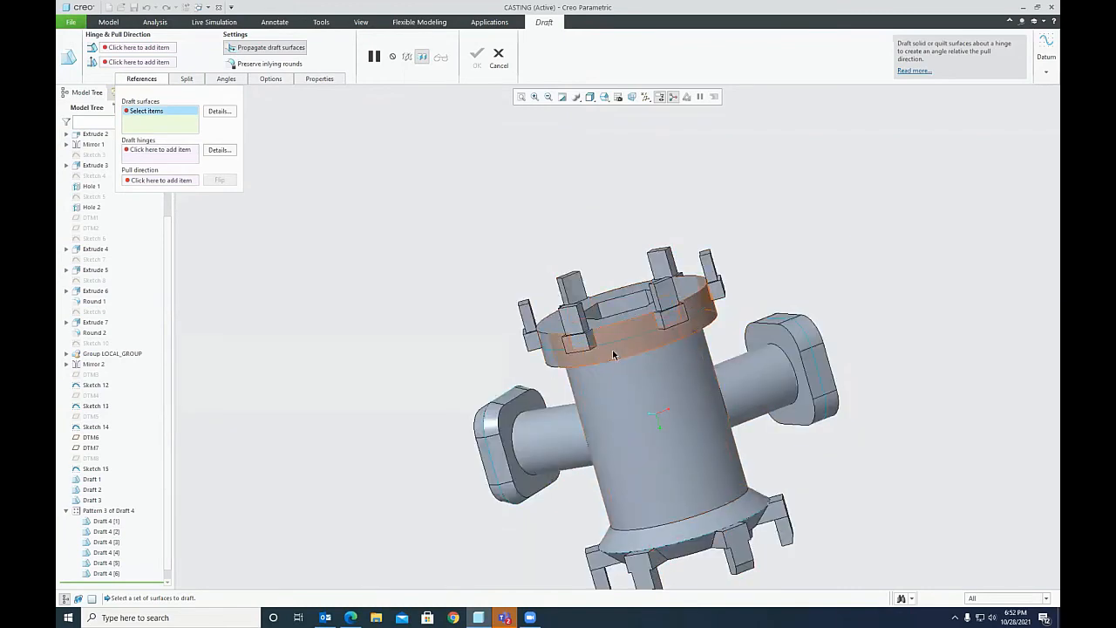
right_click(613, 355)
right_click(613, 354)
right_click(612, 354)
right_click(613, 353)
right_click(612, 353)
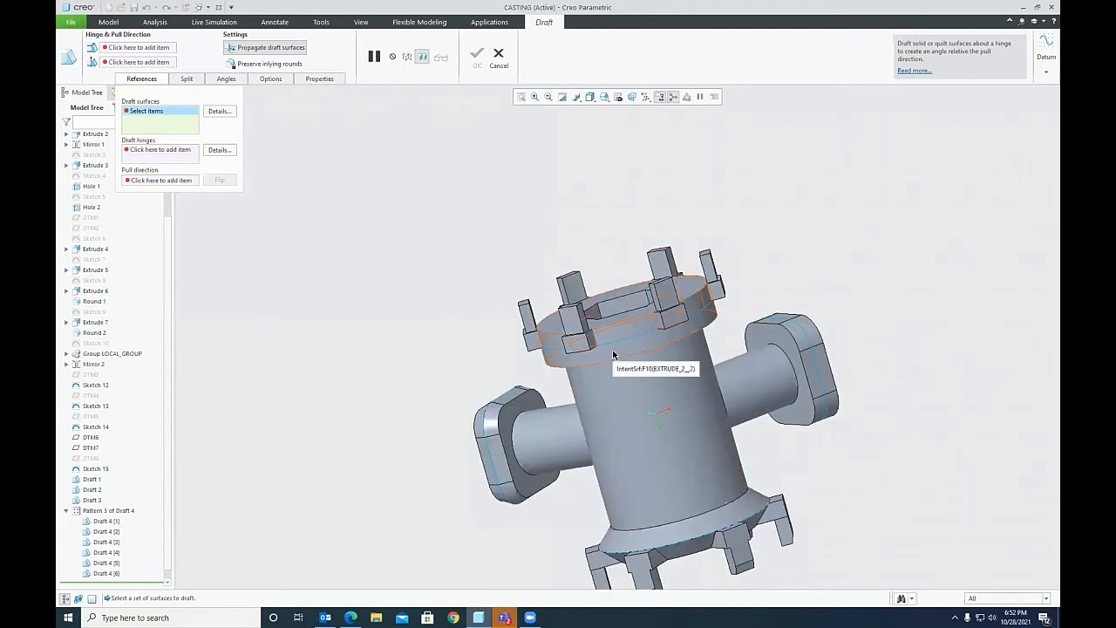
left_click(613, 354)
Step: Use the curve around the end flange's rim as the draft hinge and the flange's flat end face as the pull direction
left_click(148, 150)
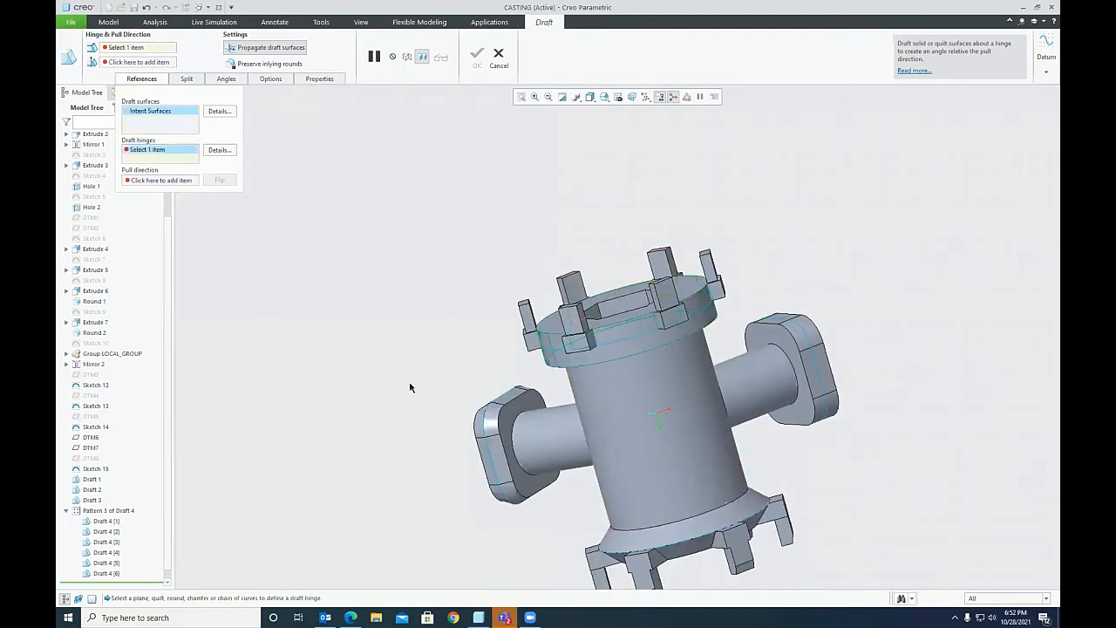
left_click(622, 352)
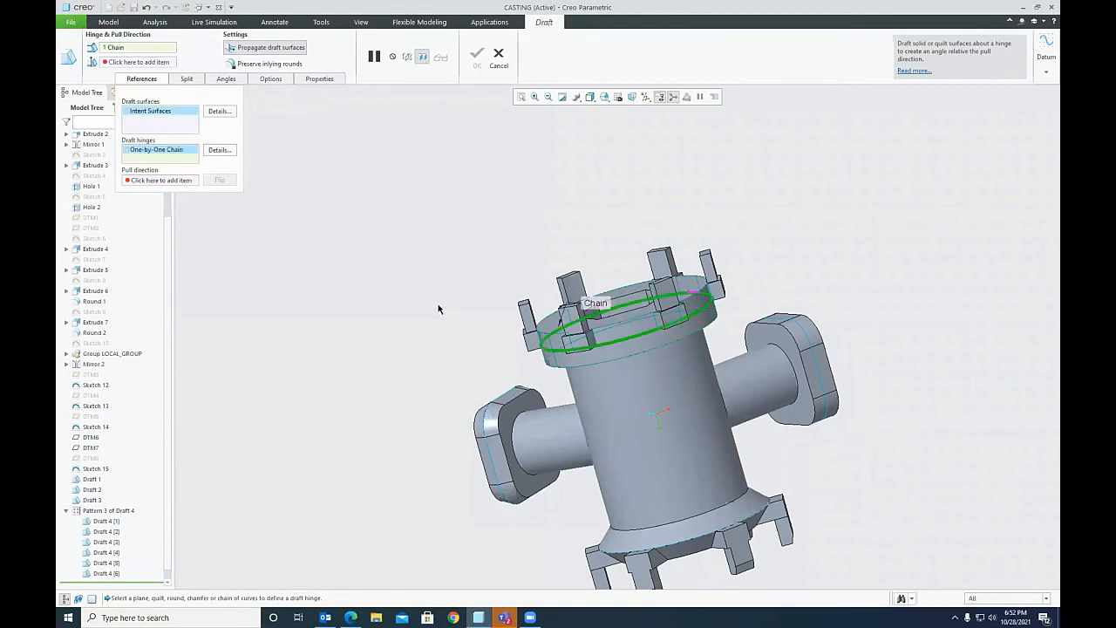
middle_click_drag(436, 309, 445, 322)
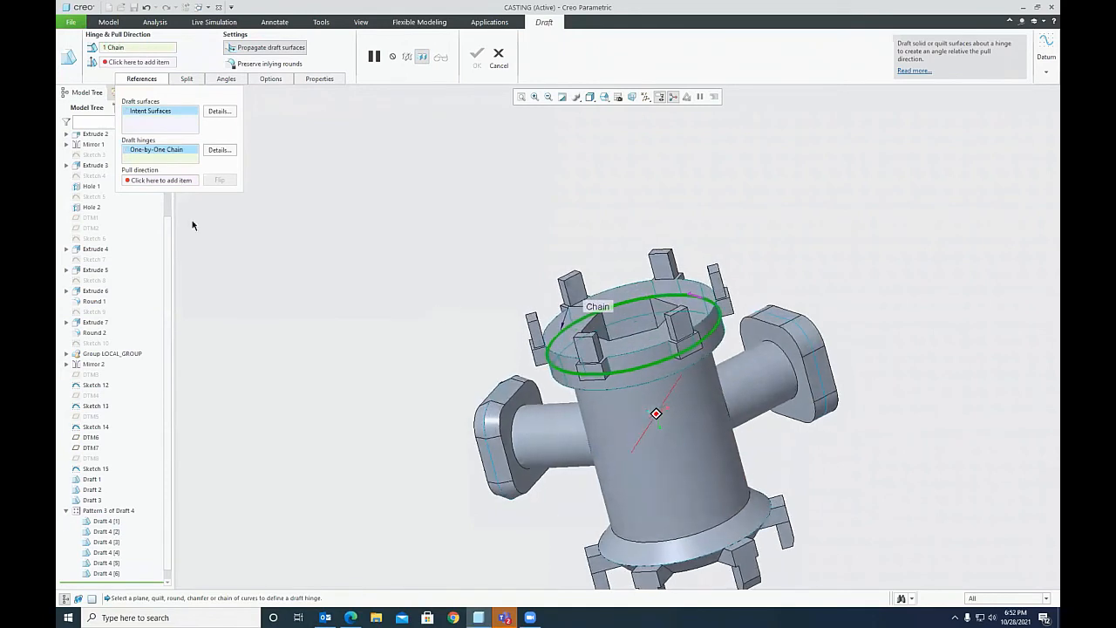
middle_click(469, 305)
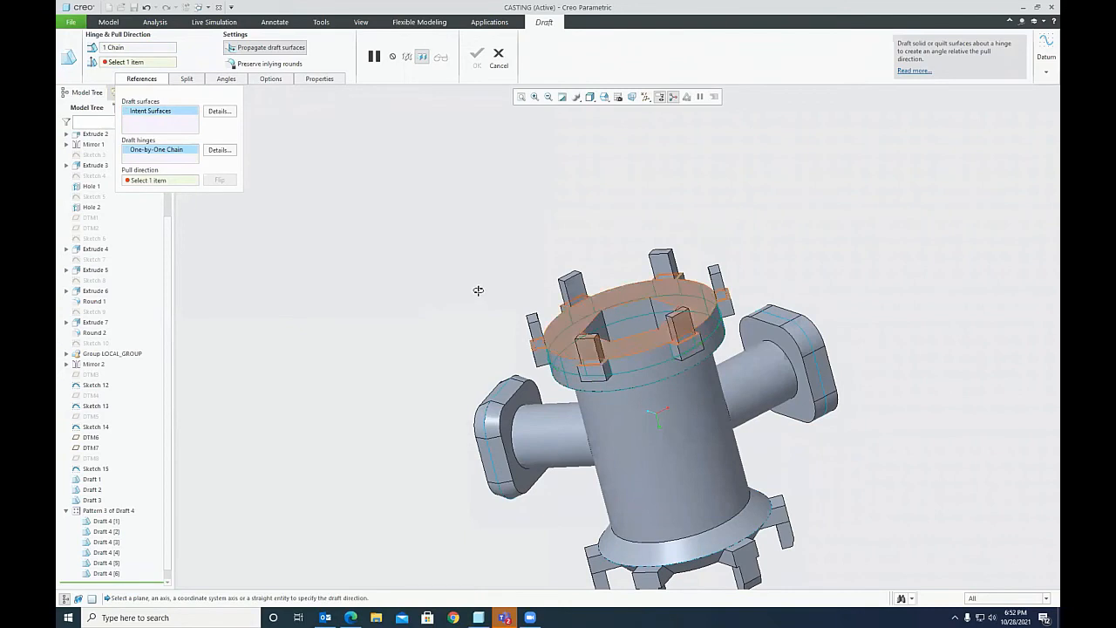
left_click(562, 324)
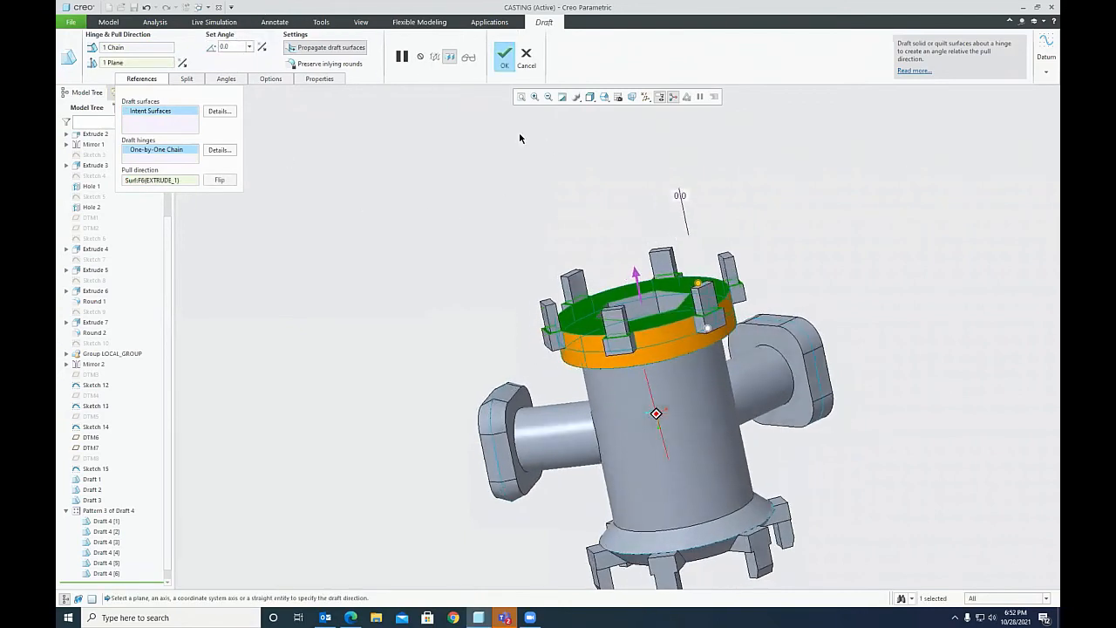
Step: Set the rim's draft angle to 45 degrees, split it by the draft hinge with sides drafted dependently, and complete the draft
type("4")
key("Return")
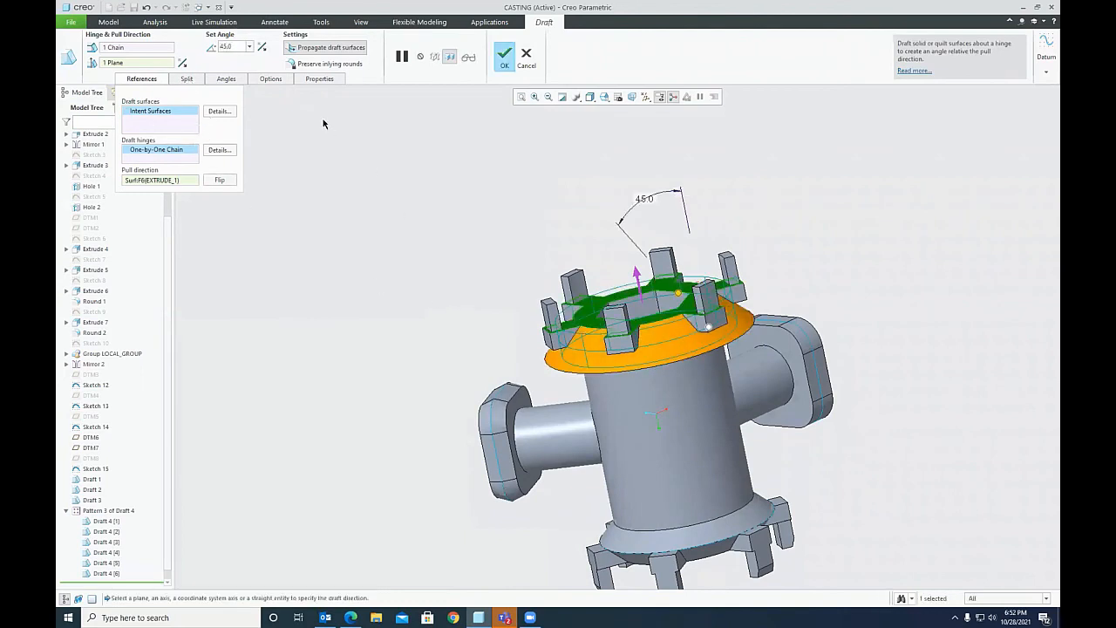
left_click(186, 78)
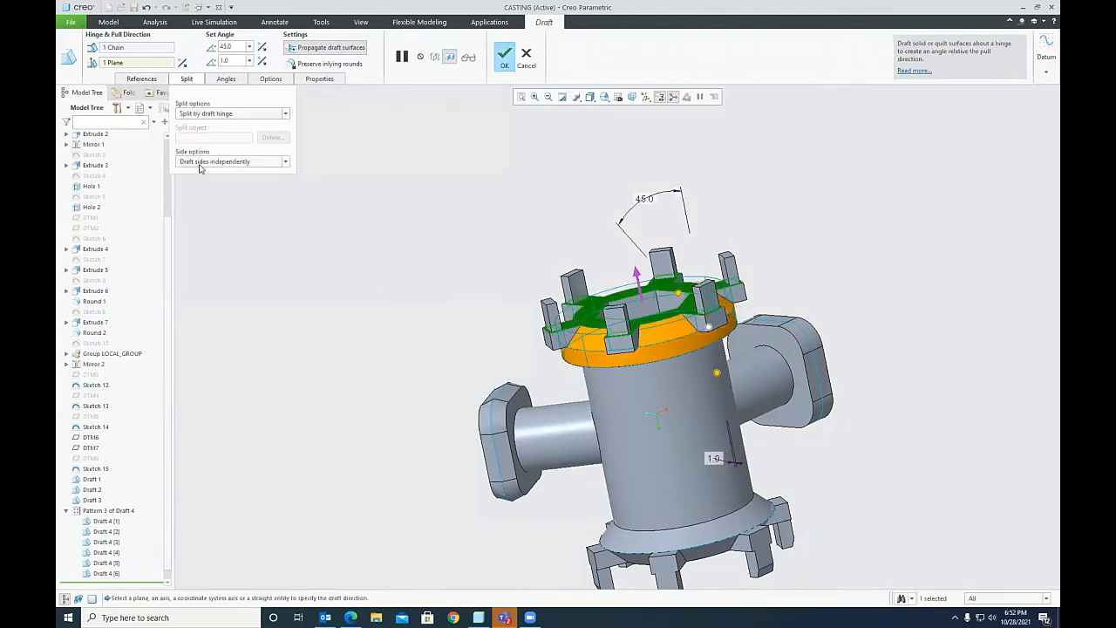
left_click(204, 161)
left_click(225, 183)
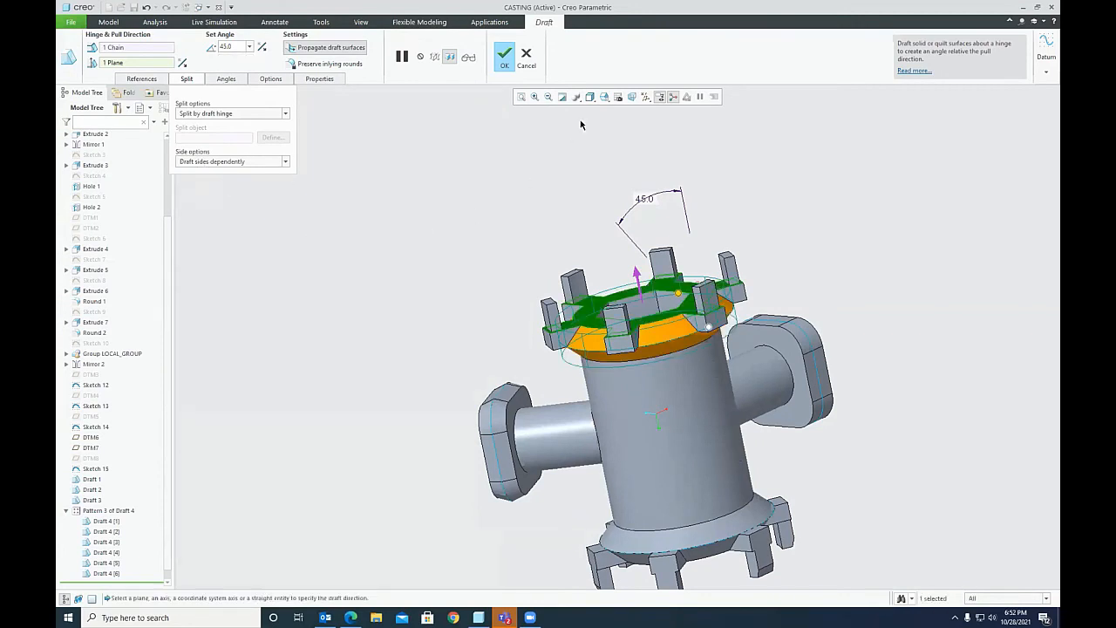
left_click(604, 98)
left_click(626, 146)
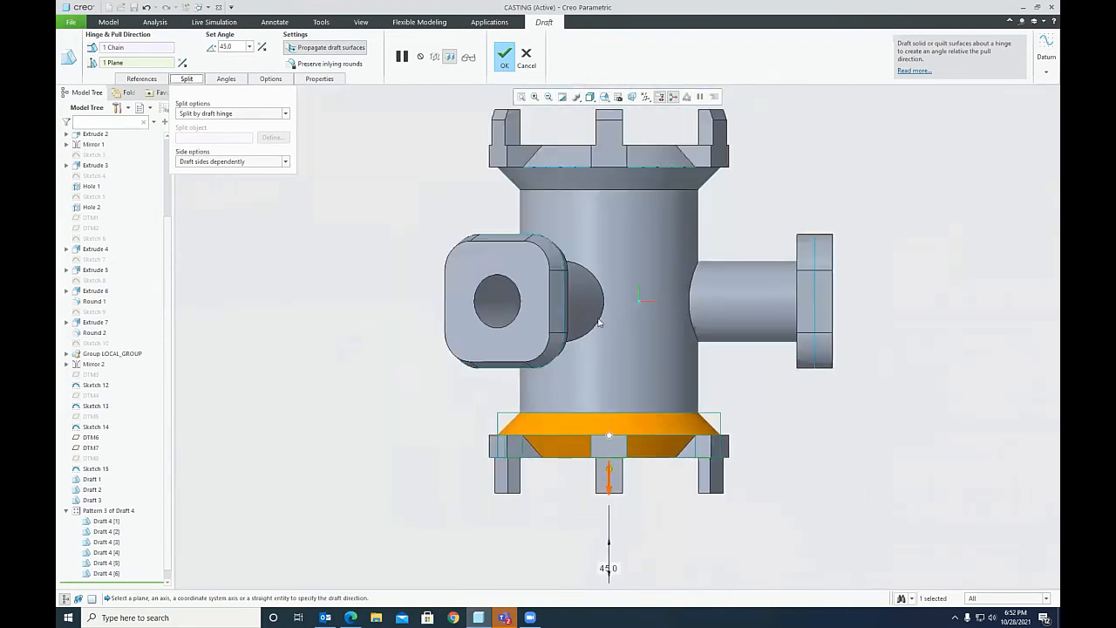
scroll(610, 469, "up", 2)
middle_click(531, 146)
Step: Start a draft on the undrafted branch flange's side surfaces, with the surrounding curve as hinge and the flange's outer face as pull direction
scroll(550, 434, "down", 2)
key("ctrl+d")
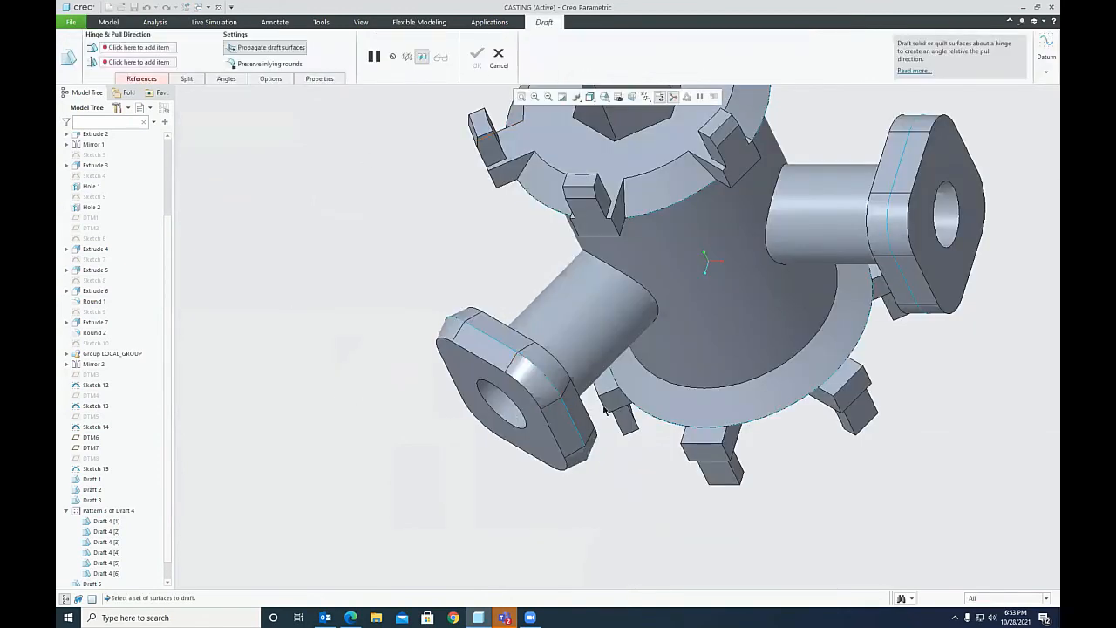
scroll(519, 440, "up", 3)
scroll(645, 304, "down", 4)
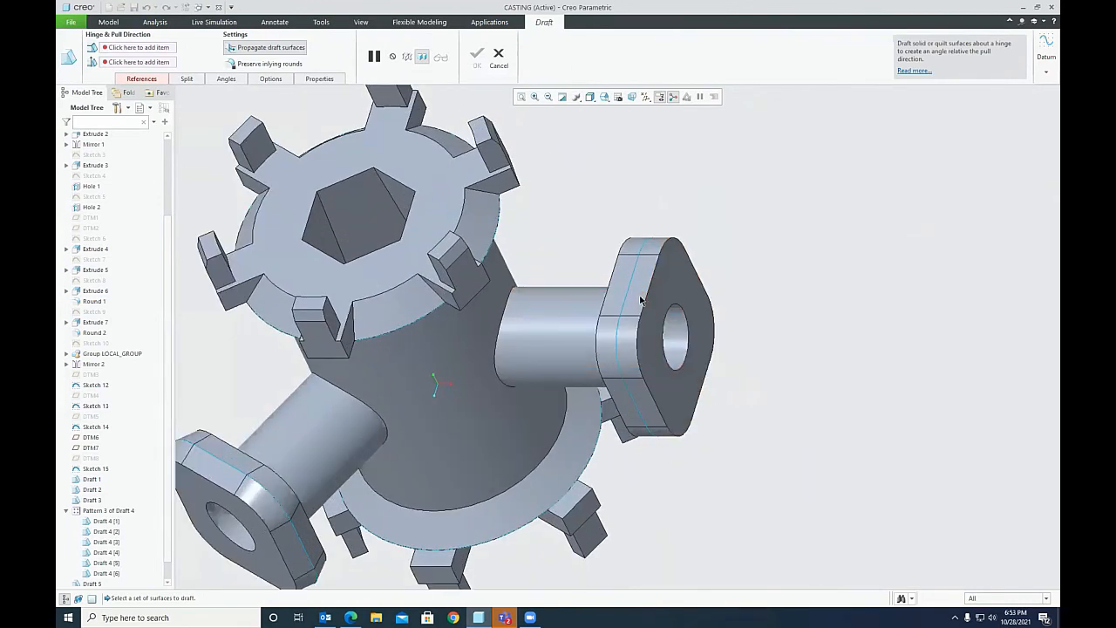
left_click(120, 79)
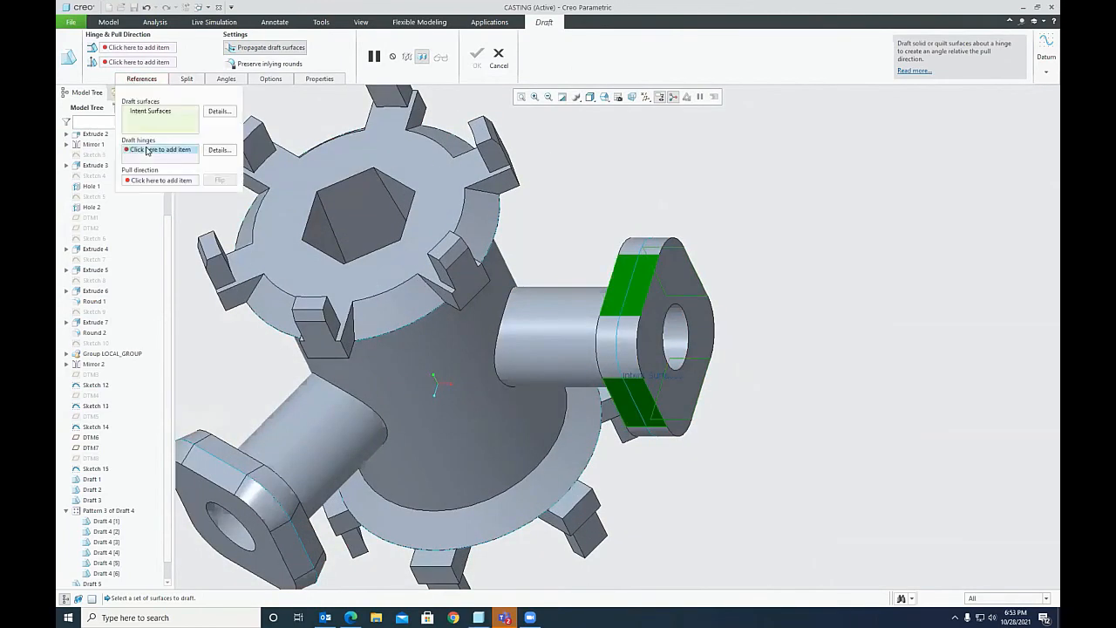
left_click(148, 150)
left_click(624, 387)
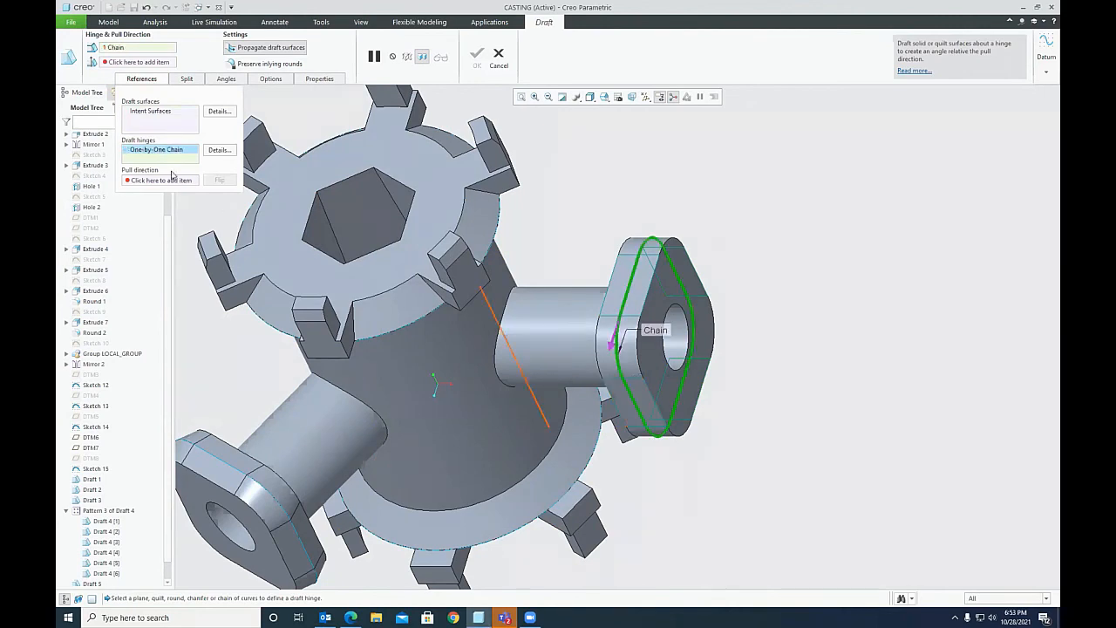
left_click(161, 180)
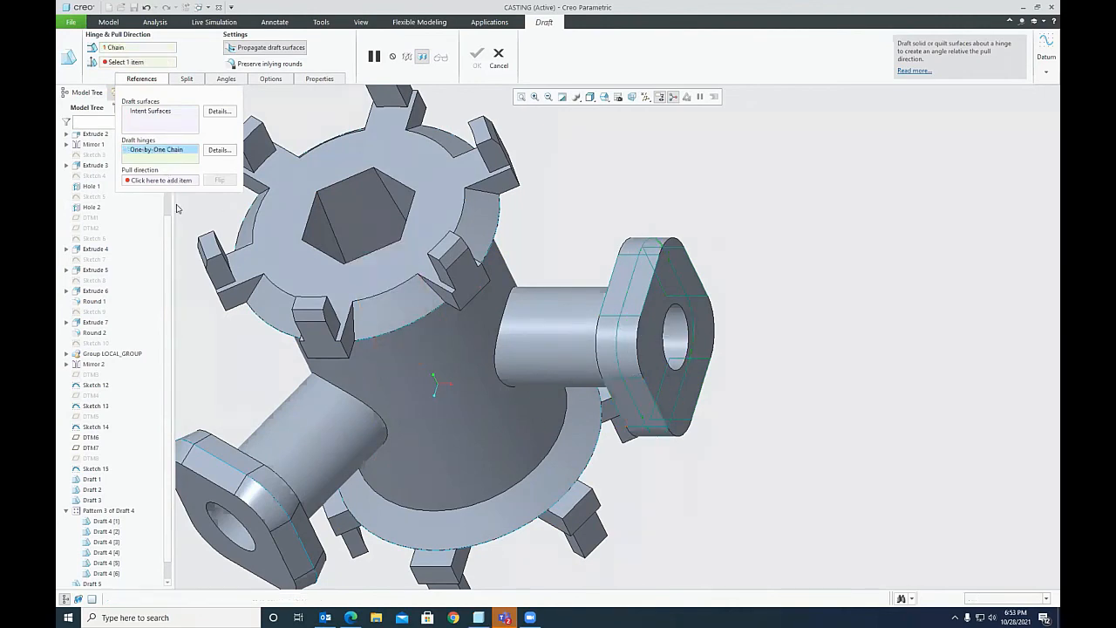
left_click(658, 412)
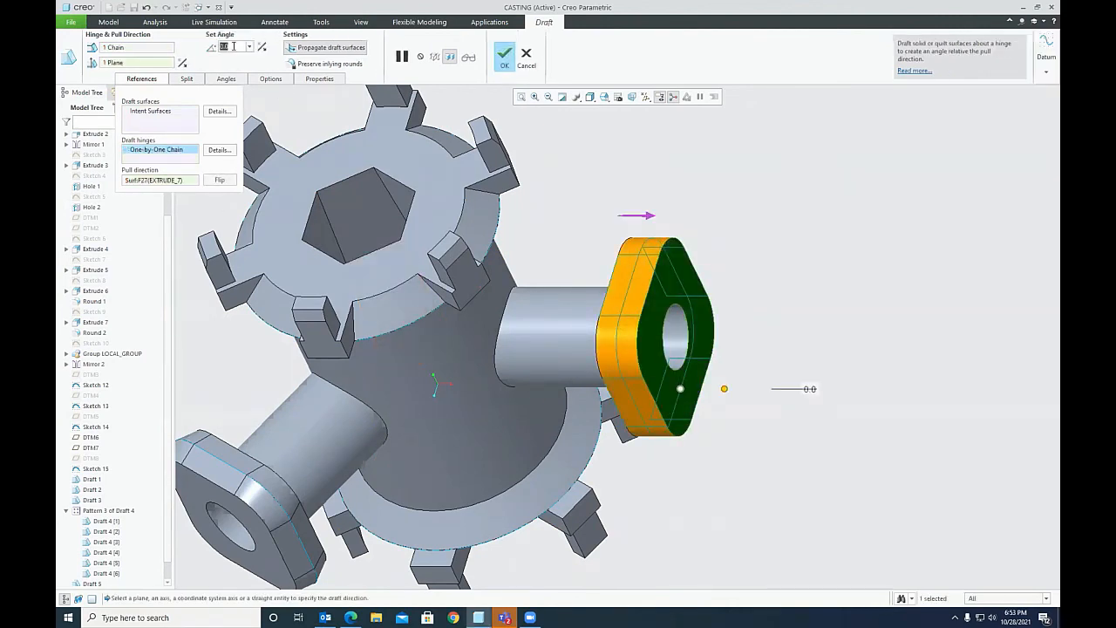
Step: Set the branch flange's draft angle to 12 degrees, split by draft hinge with dependent sides, complete the draft, and check it from FRONT
type("12")
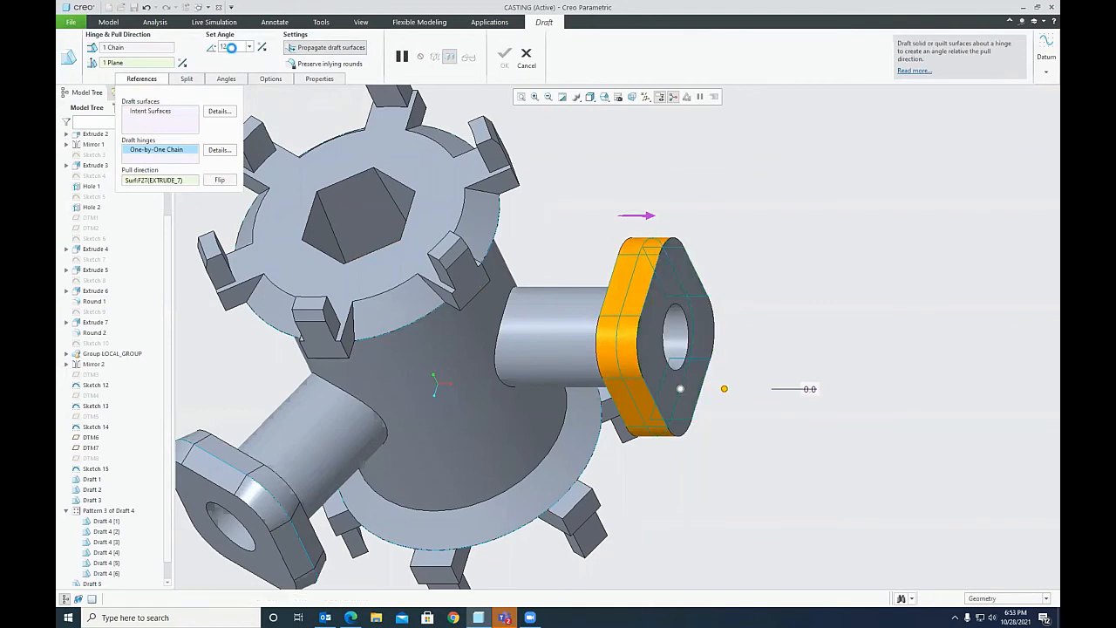
left_click(195, 81)
left_click(199, 113)
left_click(203, 133)
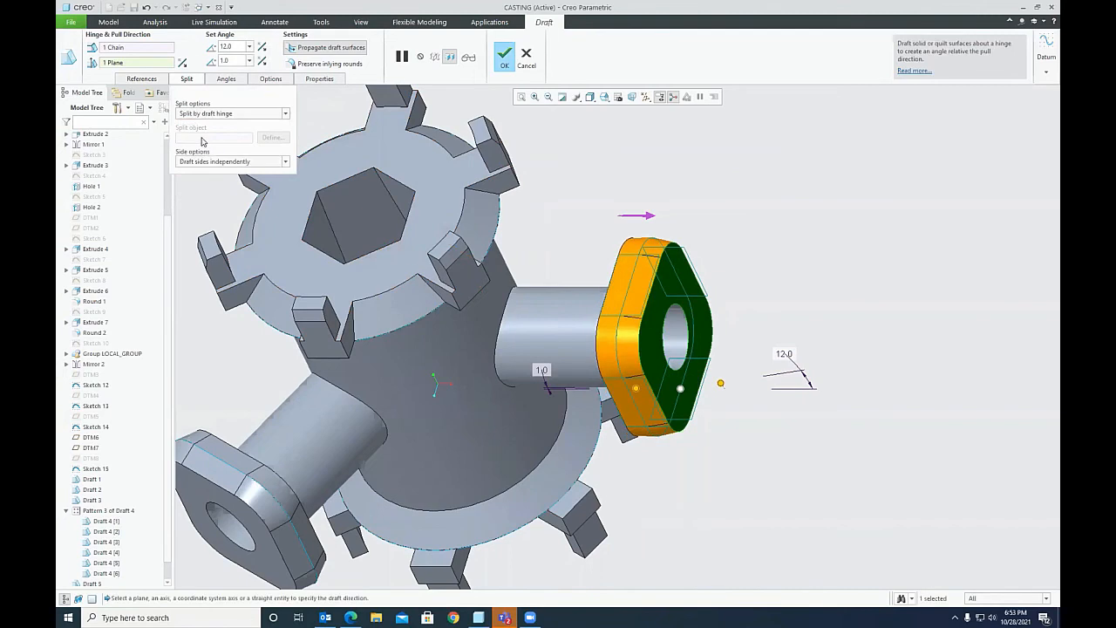
left_click(197, 162)
left_click(226, 182)
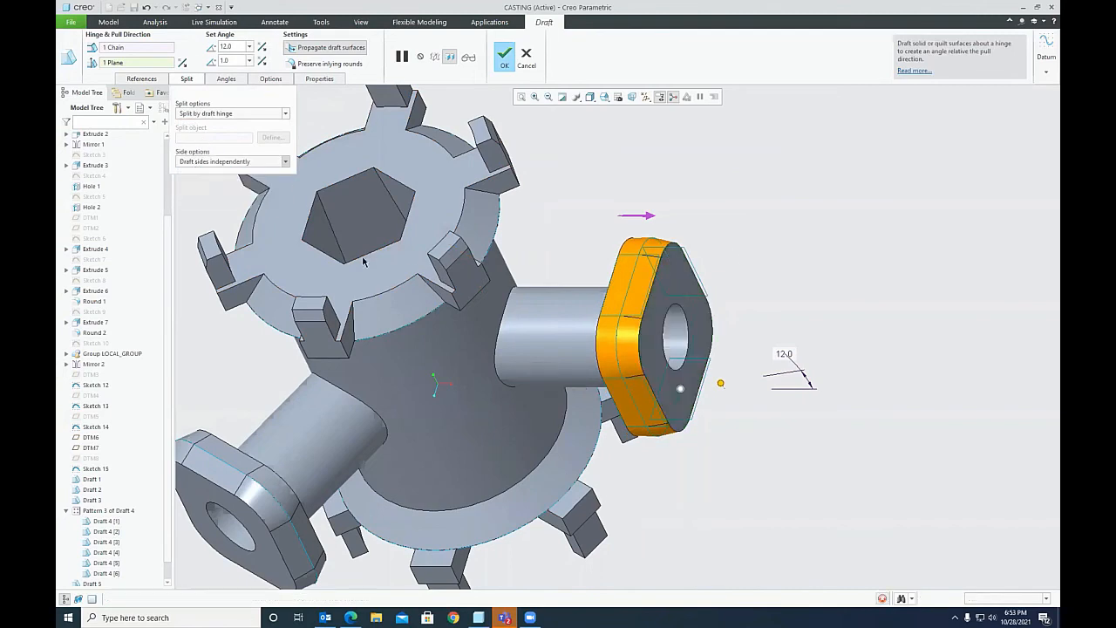
middle_click(747, 234)
left_click(604, 98)
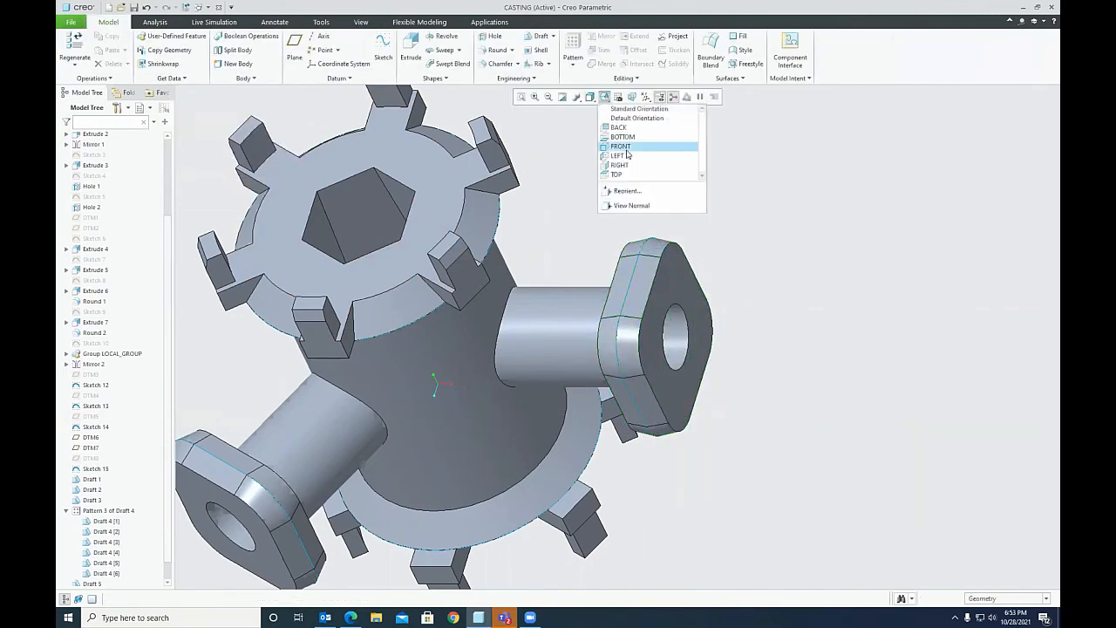
left_click(626, 150)
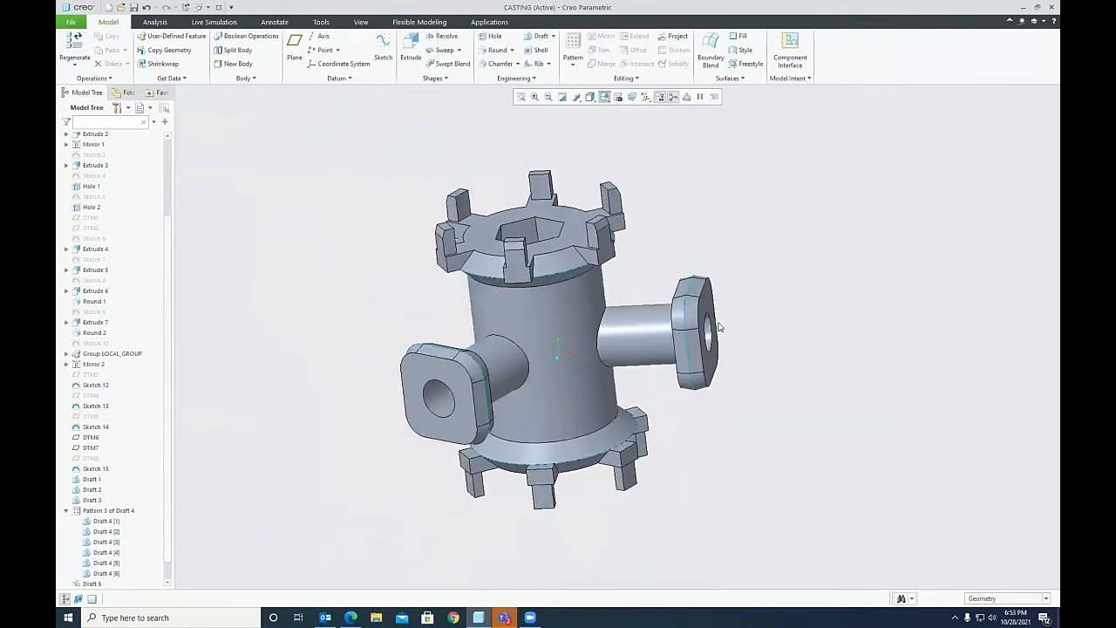
Step: Return the part to a 3D orientation and turn on the display of the datum planes
scroll(694, 251, "up", 4)
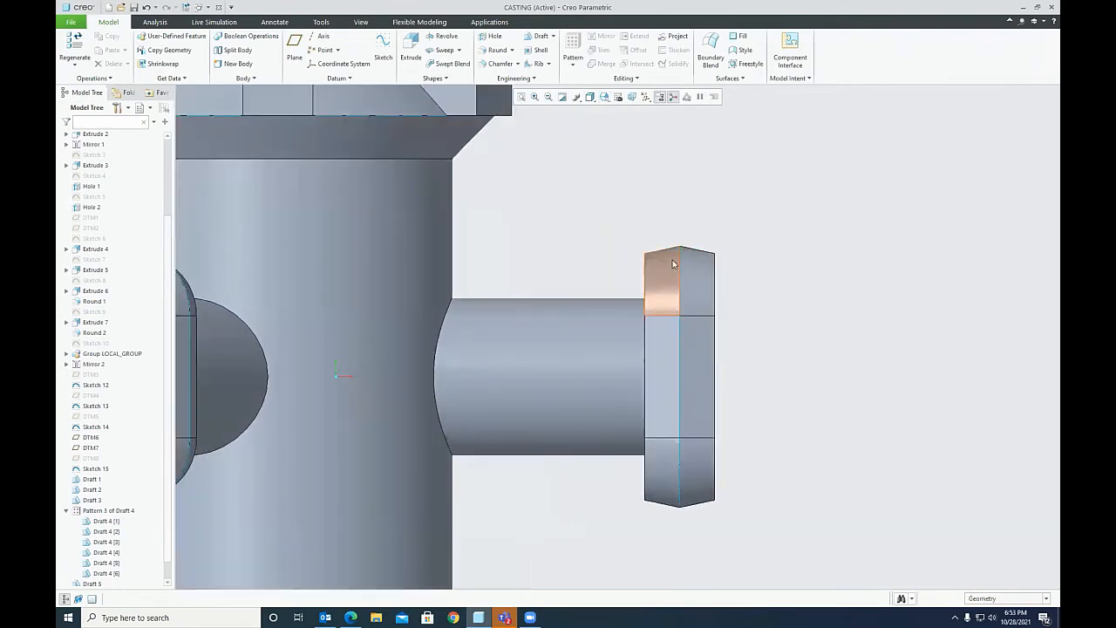
left_click(609, 102)
left_click(632, 109)
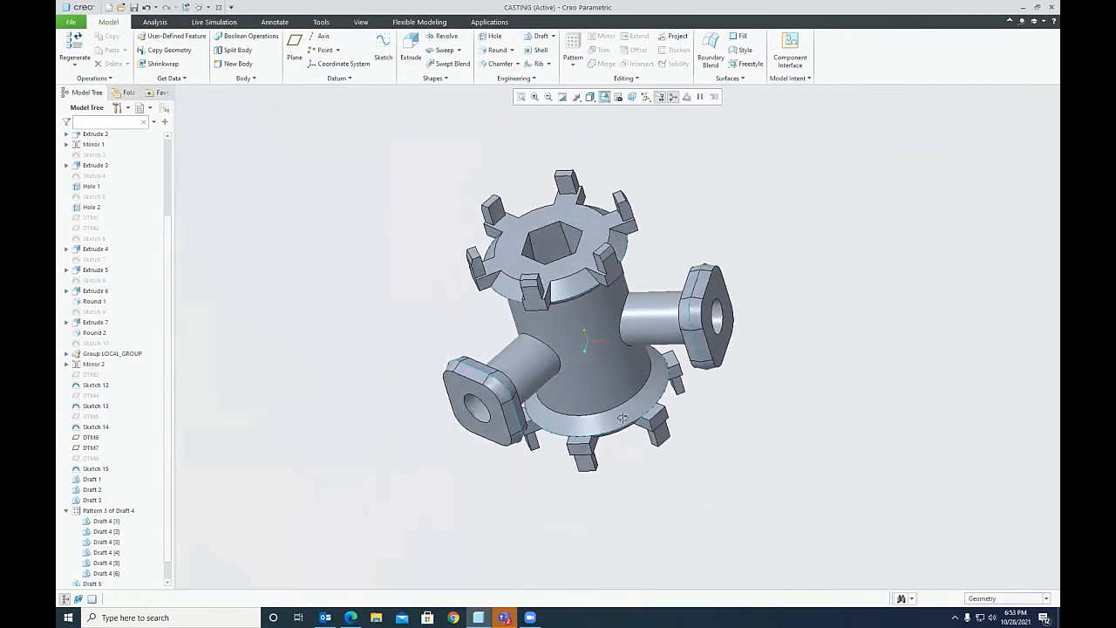
middle_click_drag(562, 315, 589, 173)
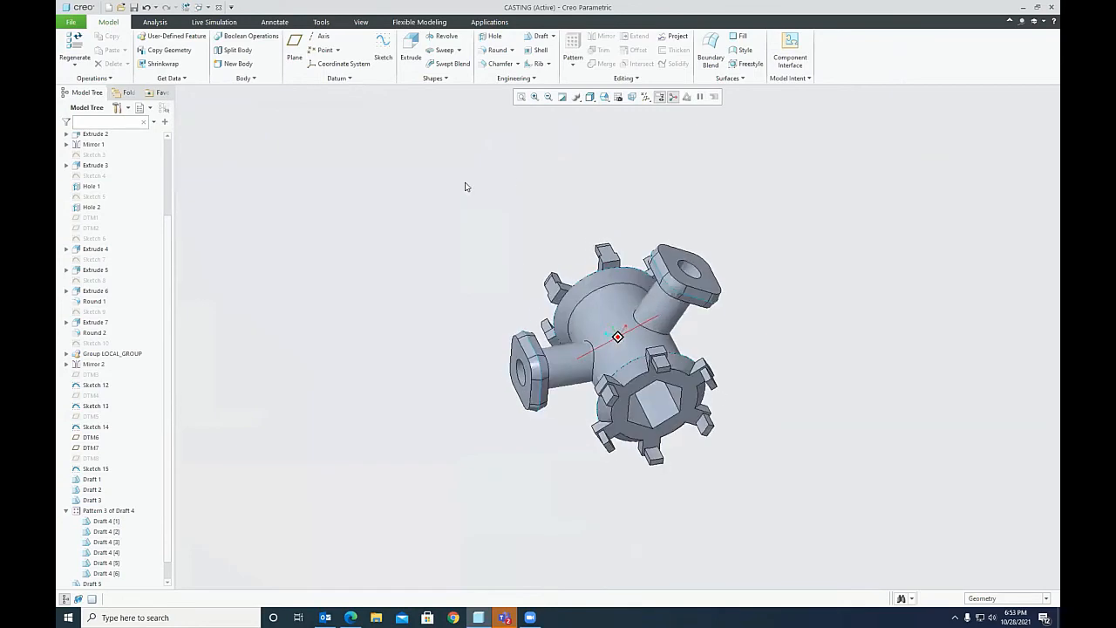
left_click(648, 100)
left_click(670, 162)
left_click(808, 210)
Step: Start a draft on the hexagonal bore's inner surfaces, using datum plane DTM7 as the draft hinge
middle_click_drag(583, 177, 542, 40)
left_click(541, 37)
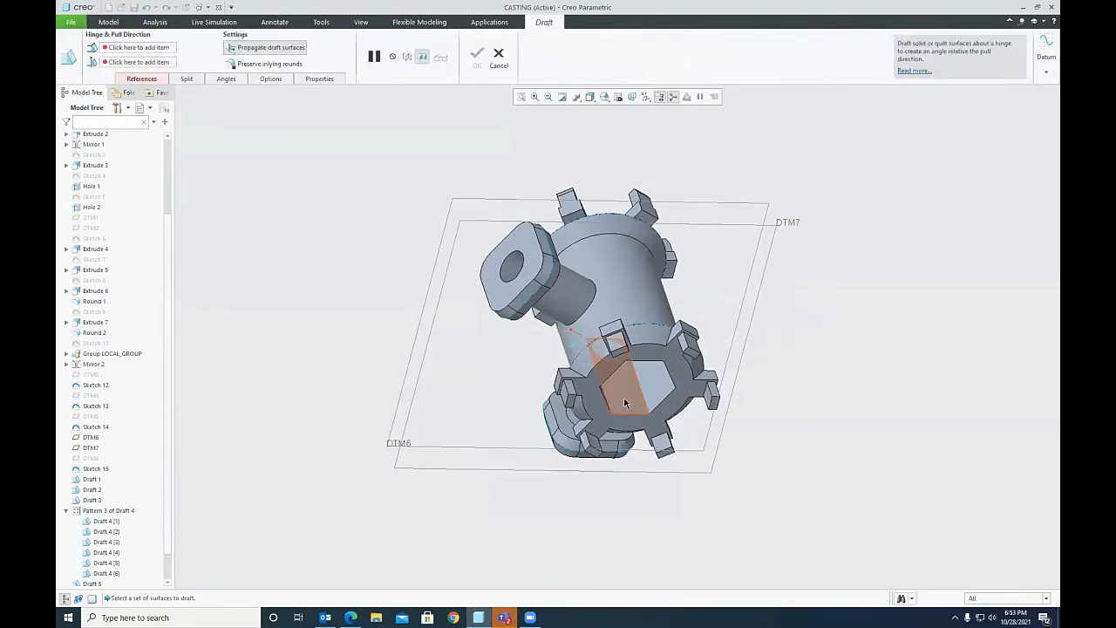
left_click(624, 402)
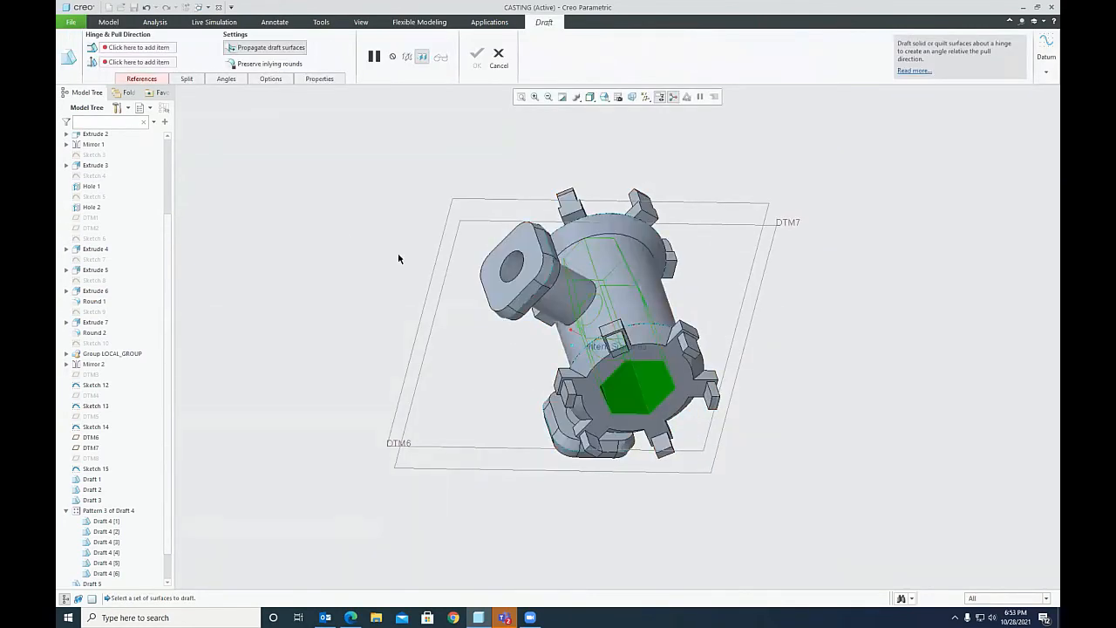
middle_click_drag(347, 261, 392, 314)
left_click(604, 97)
left_click(617, 148)
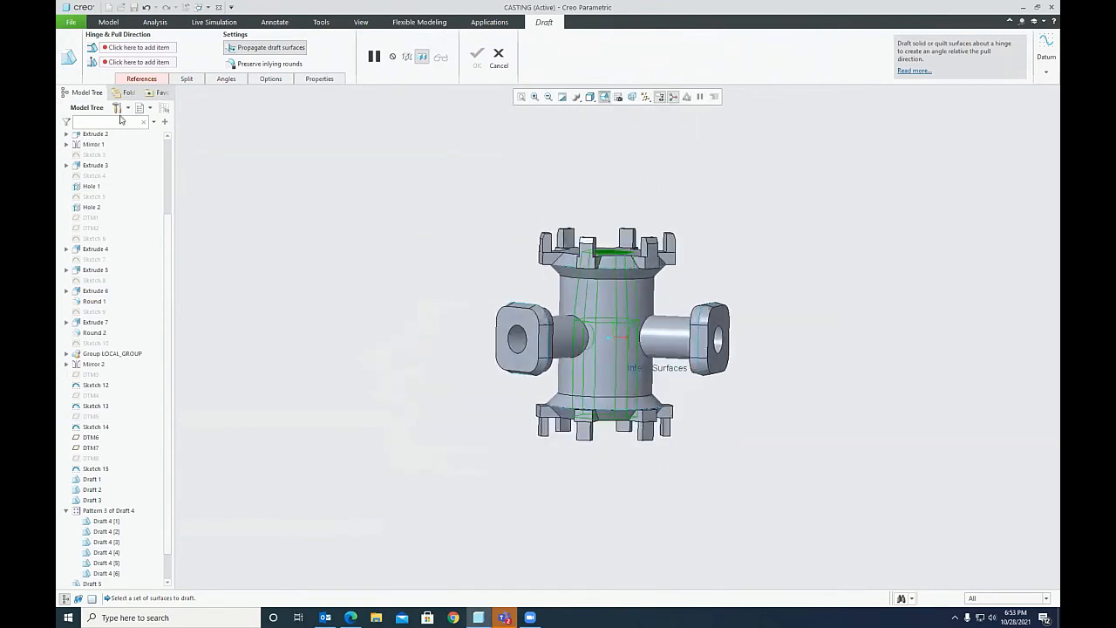
left_click(162, 153)
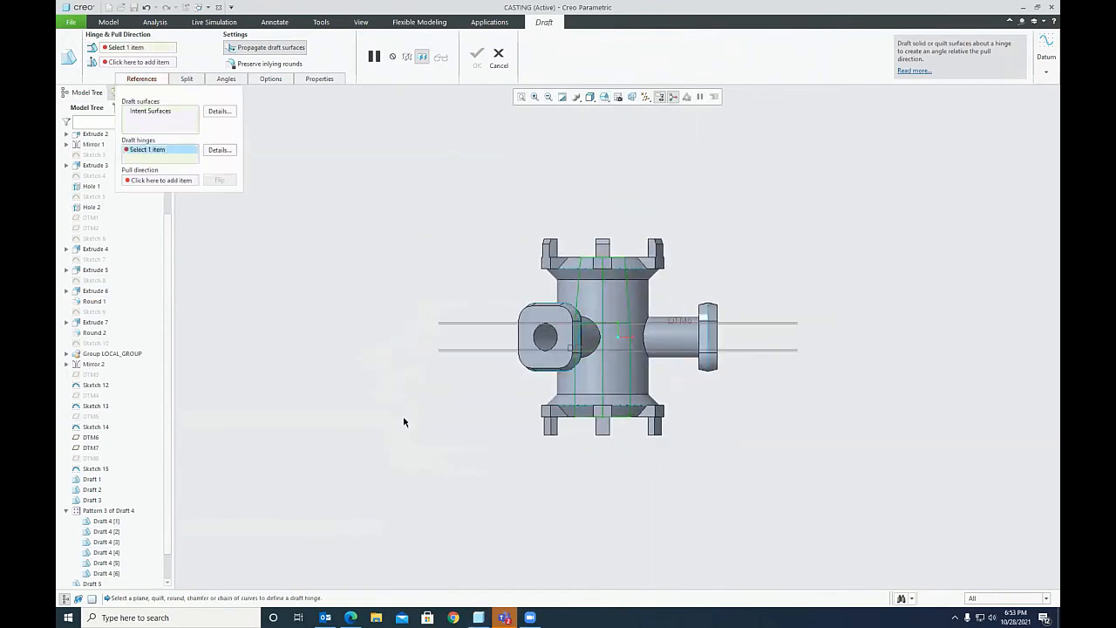
left_click(503, 349)
Step: Set the model's display style to Hidden Line so the bore's inner edges can be seen
left_click(591, 98)
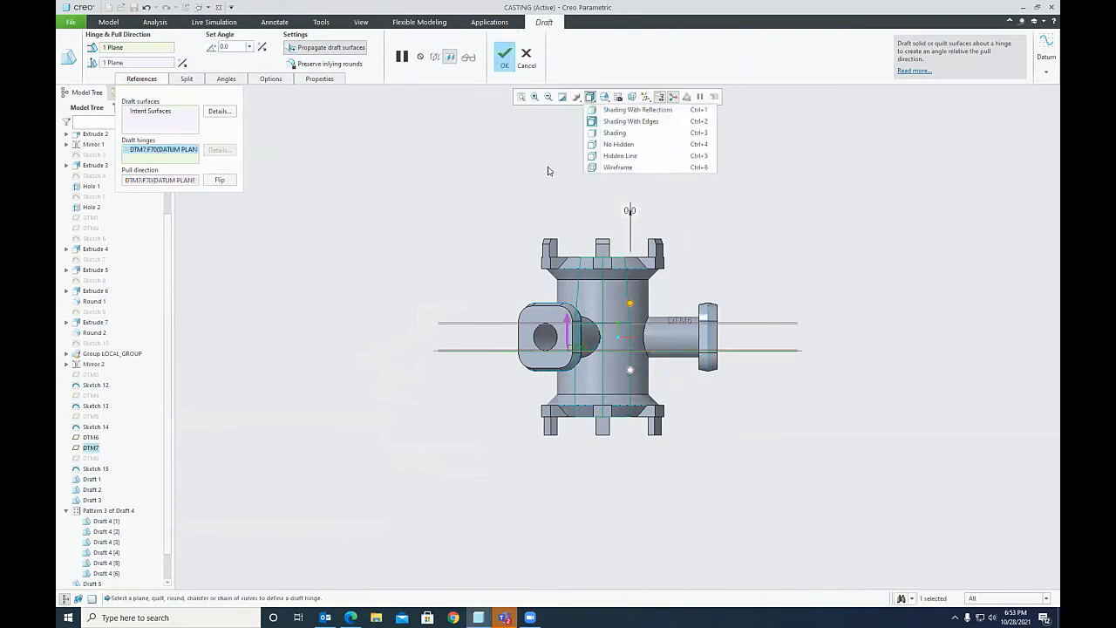
left_click(605, 155)
scroll(609, 378, "down", 2)
scroll(609, 378, "down", 1)
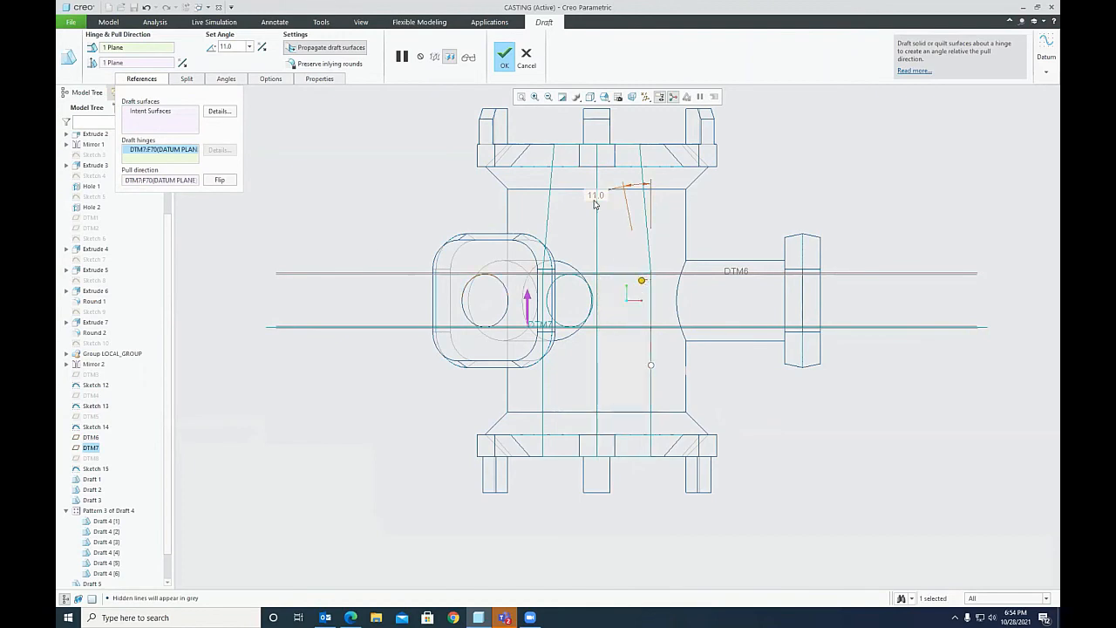
Step: Set the bore's draft angle to 5 degrees and flip both the angle side and the pull direction
key("Return")
left_click(262, 49)
left_click(183, 66)
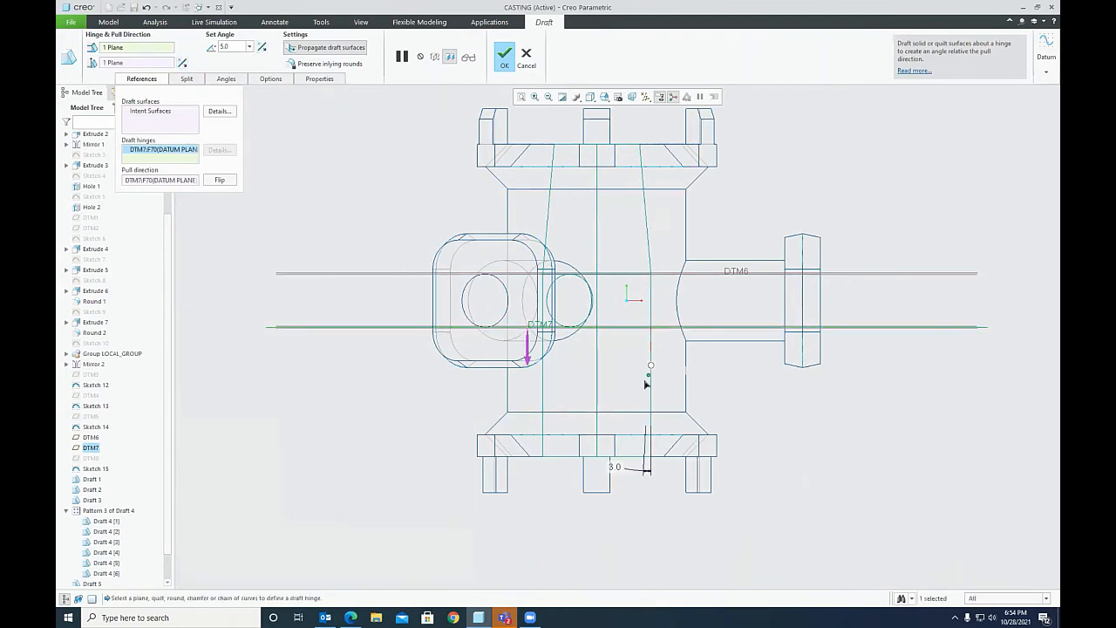
scroll(634, 436, "down", 2)
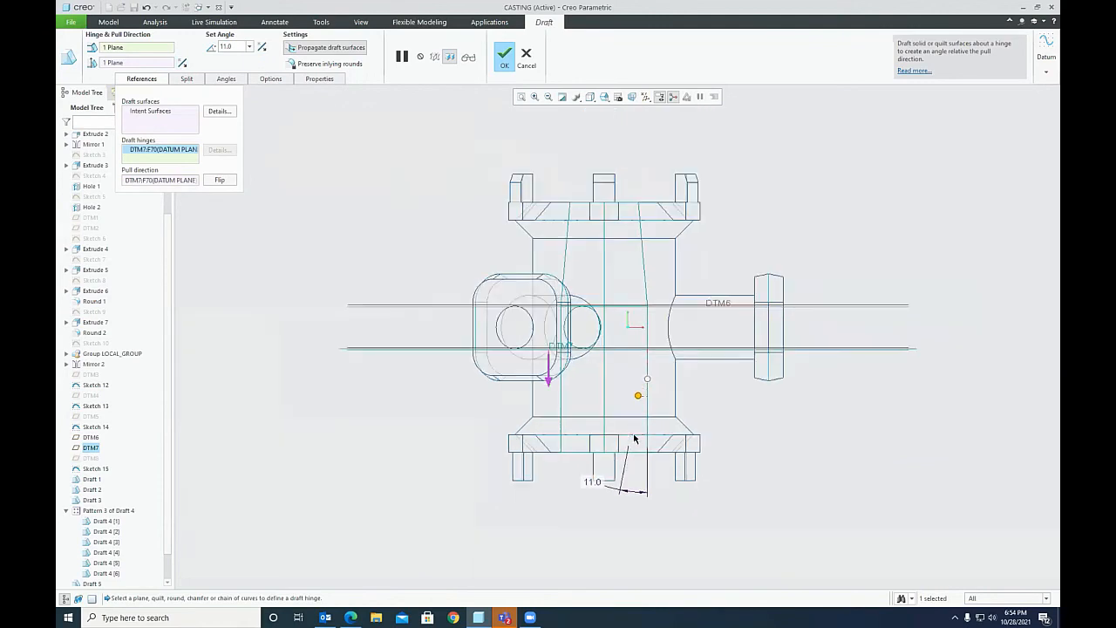
Step: Clear the draft hinge and pull direction references, keep the bore's surfaces, and reselect datum plane DTM7 for both references
left_click(184, 157)
right_click(160, 182)
left_click(183, 197)
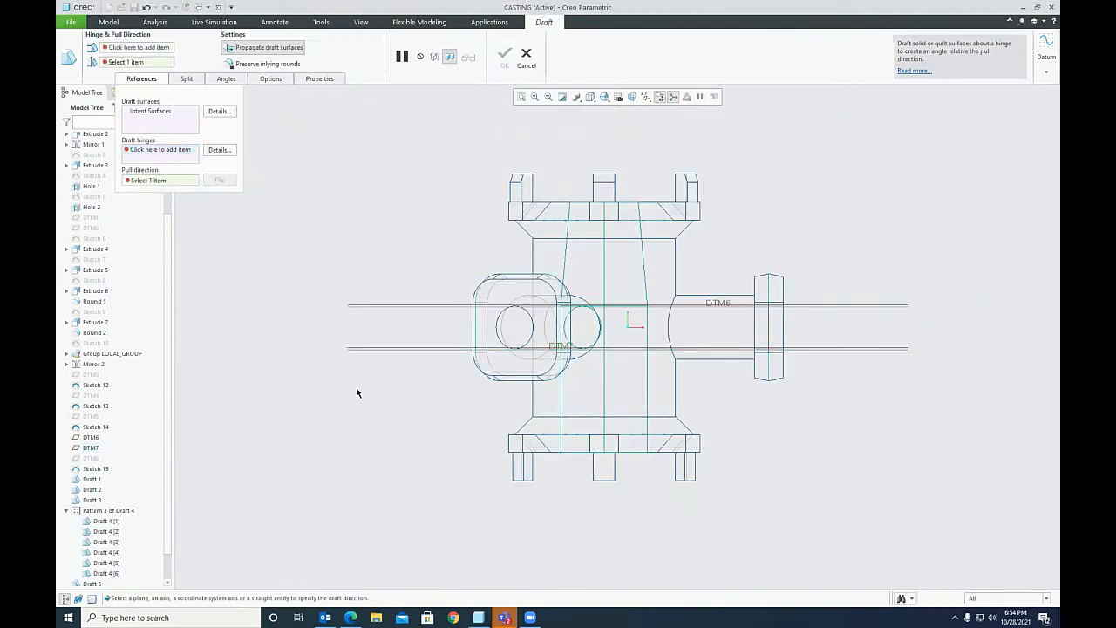
left_click(146, 117)
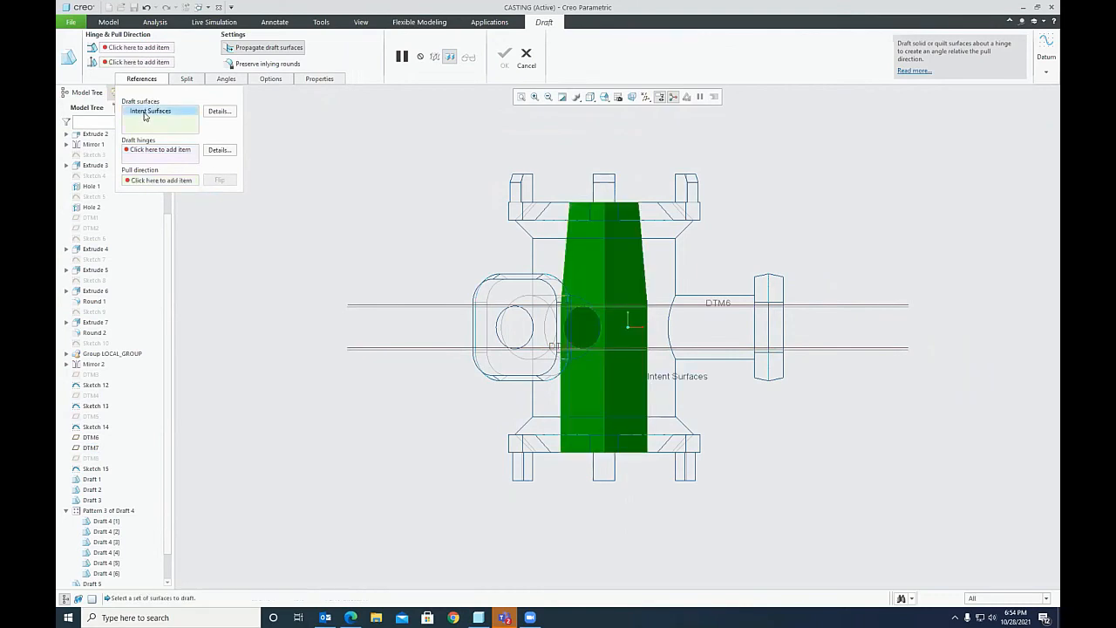
left_click(157, 151)
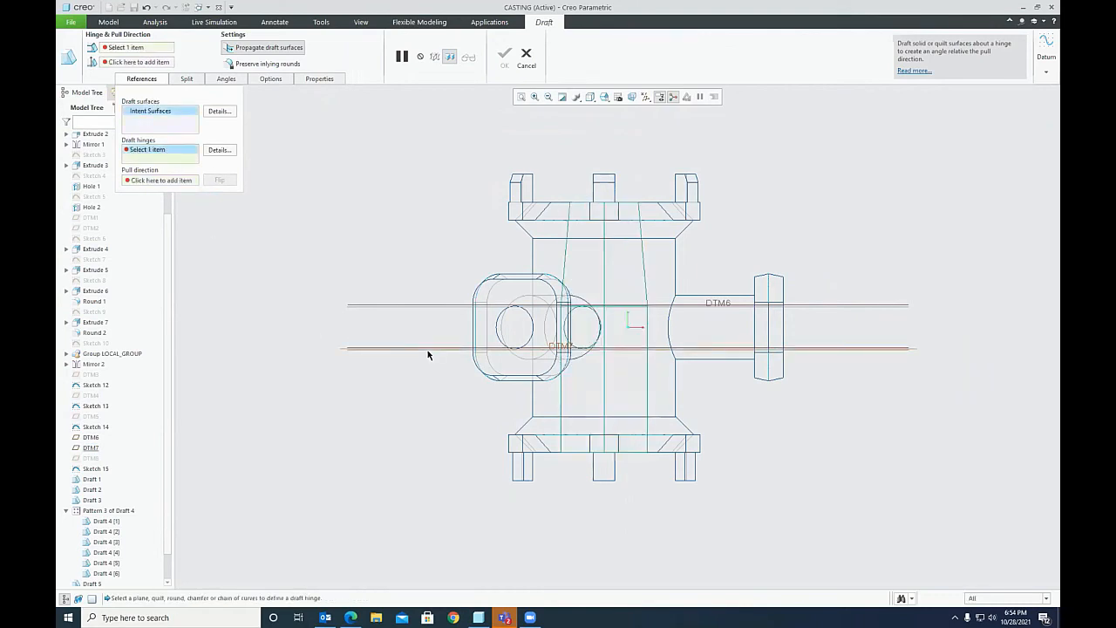
left_click(383, 347)
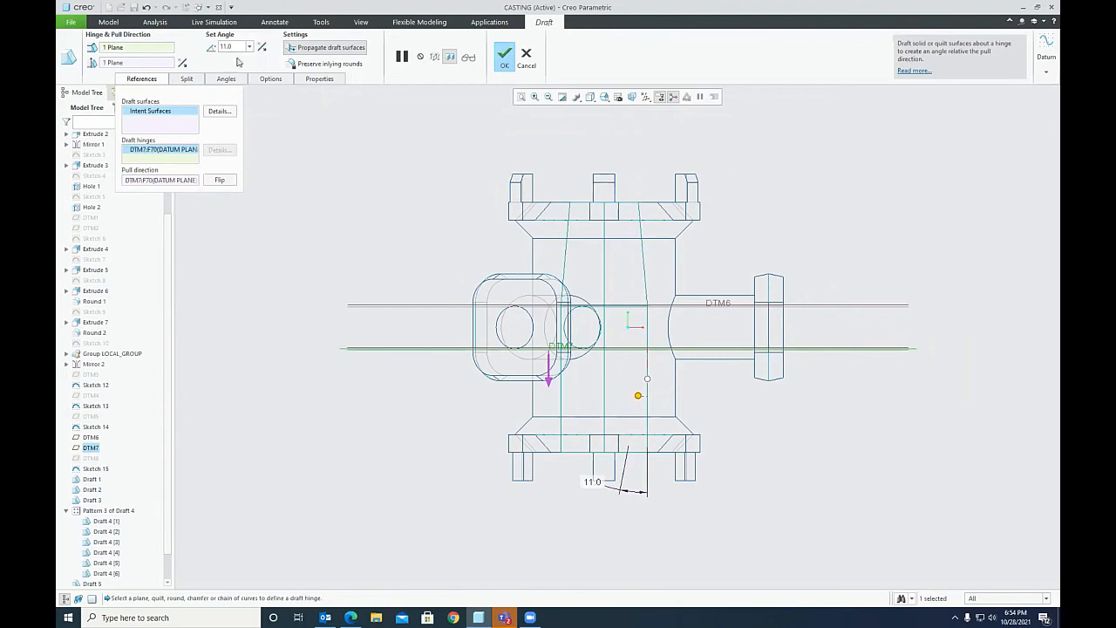
left_click(162, 181)
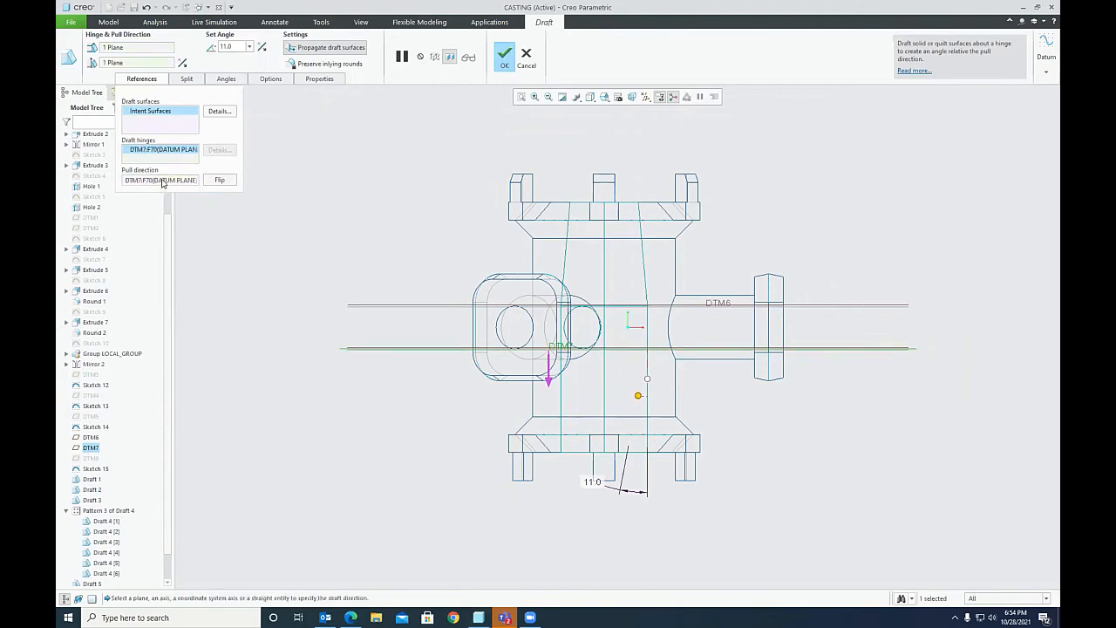
right_click(161, 181)
left_click(189, 188)
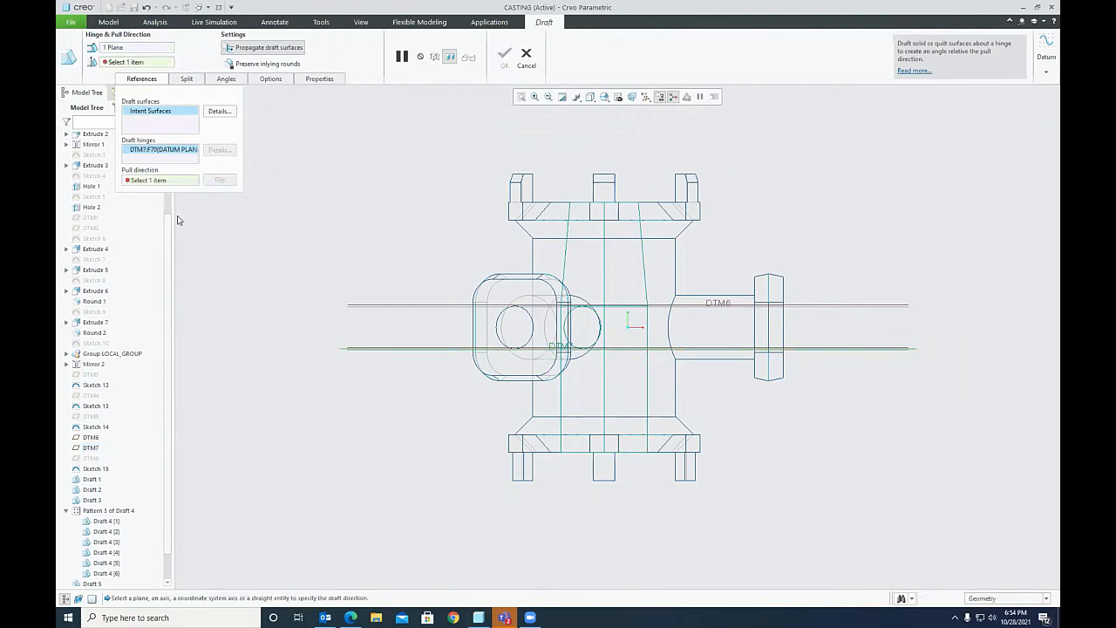
left_click(385, 350)
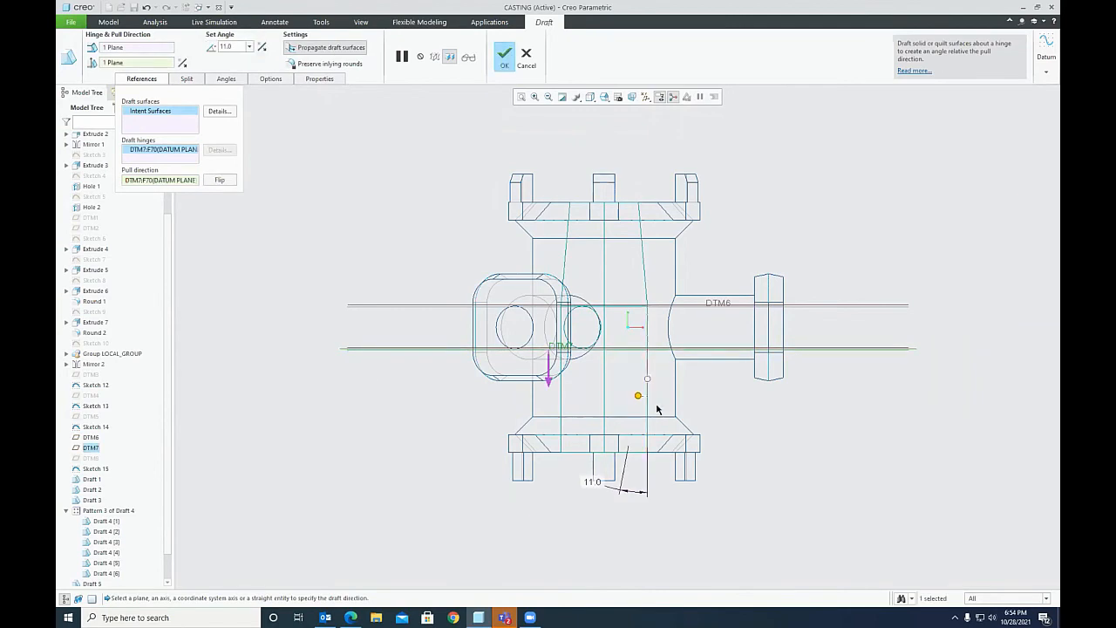
Step: Set the bore's draft angle to 5 degrees and split the draft by the draft hinge
left_click_drag(639, 395, 634, 404)
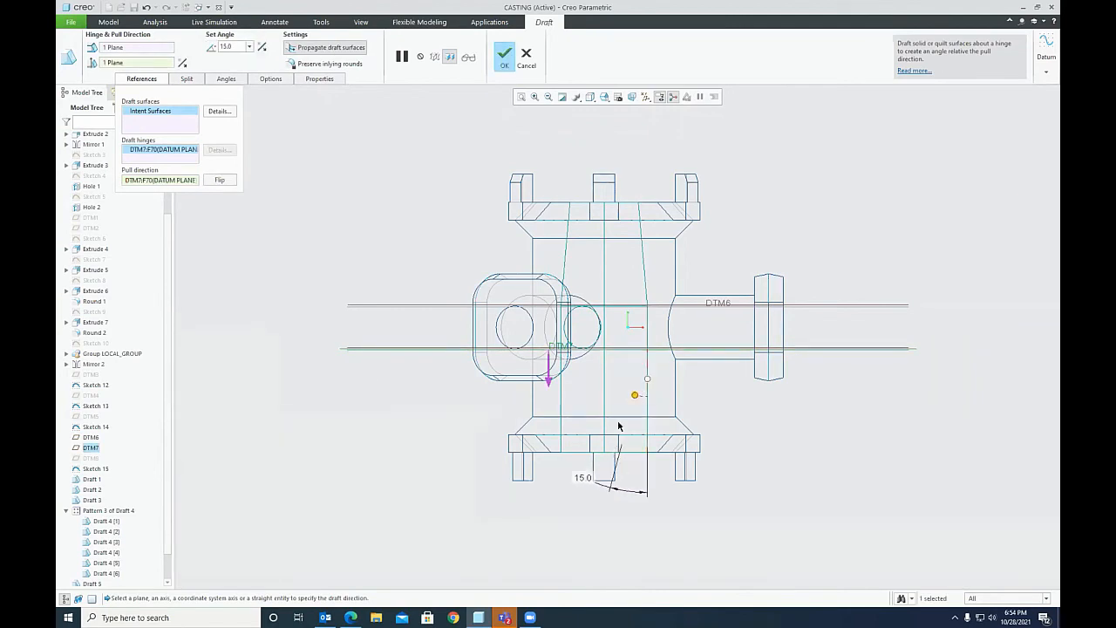
double_click(581, 477)
type("5")
key("Return")
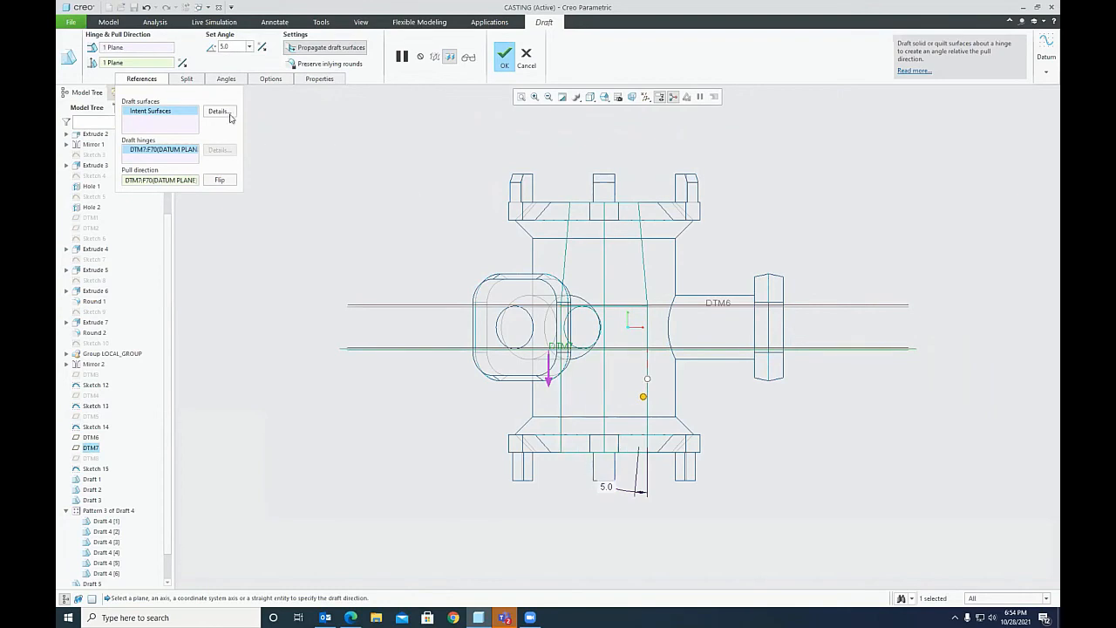
left_click(188, 80)
left_click(220, 117)
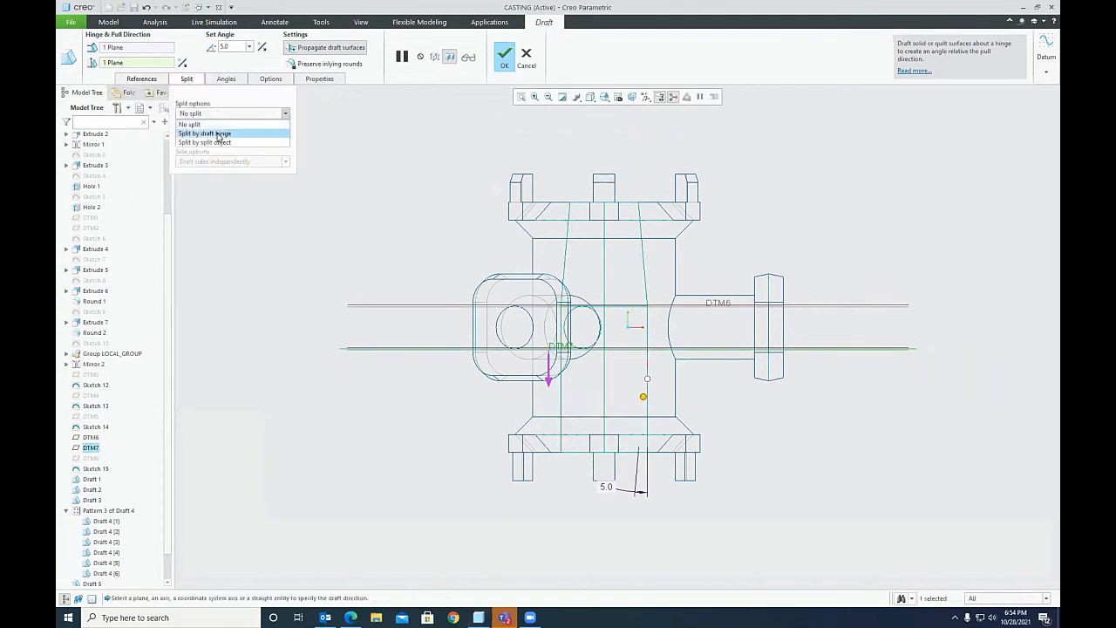
left_click(210, 134)
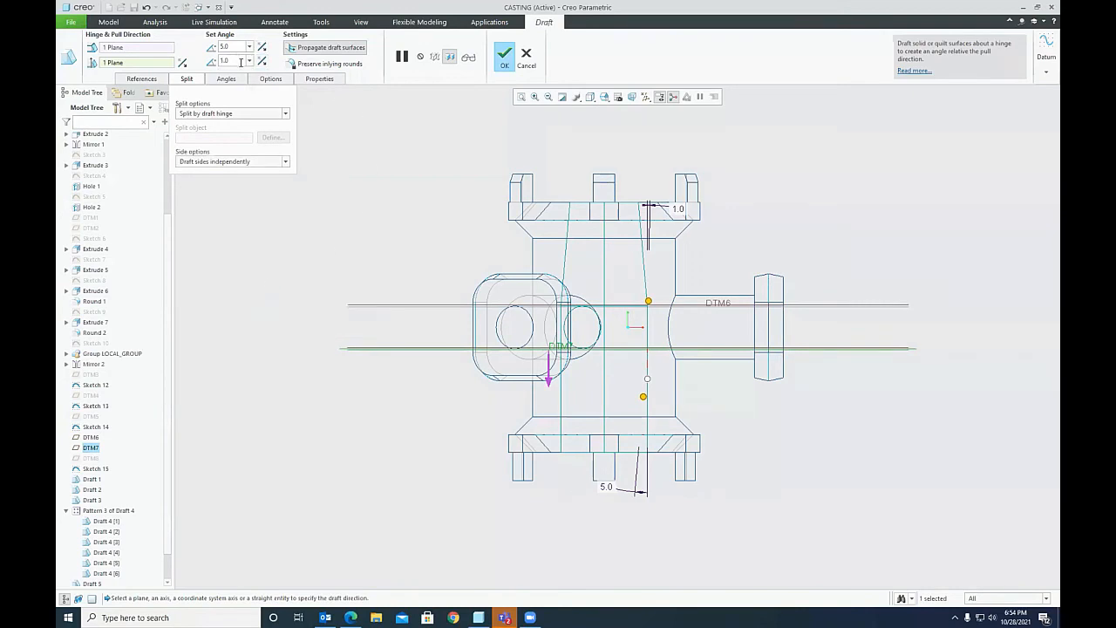
Step: Try drafting only the second side of the bore's surfaces, with the angle direction reversed
left_click(221, 163)
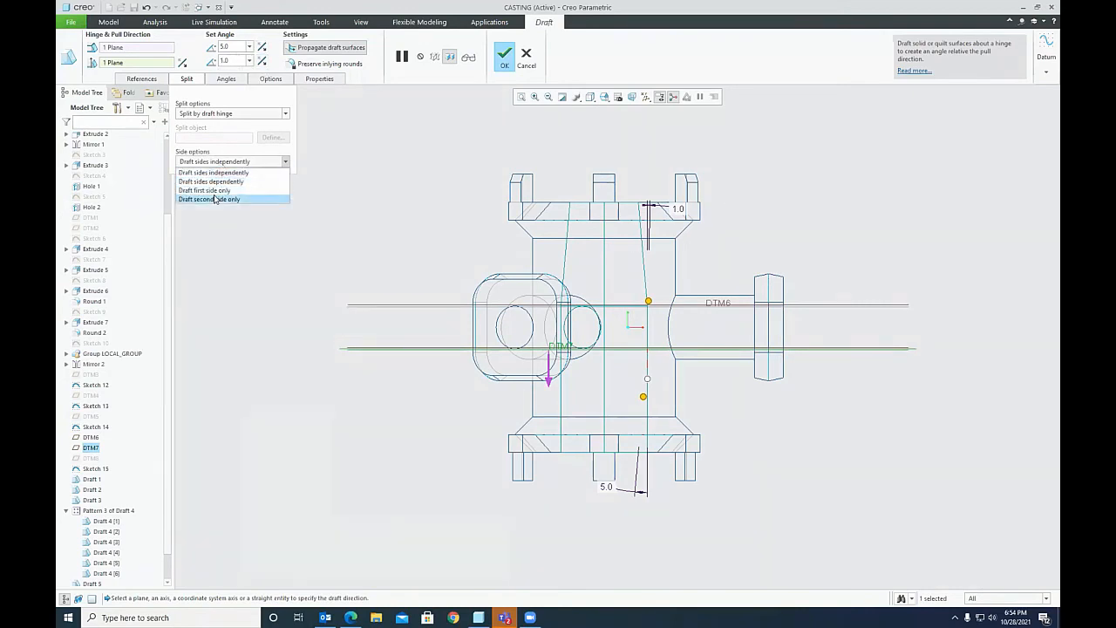
left_click(213, 199)
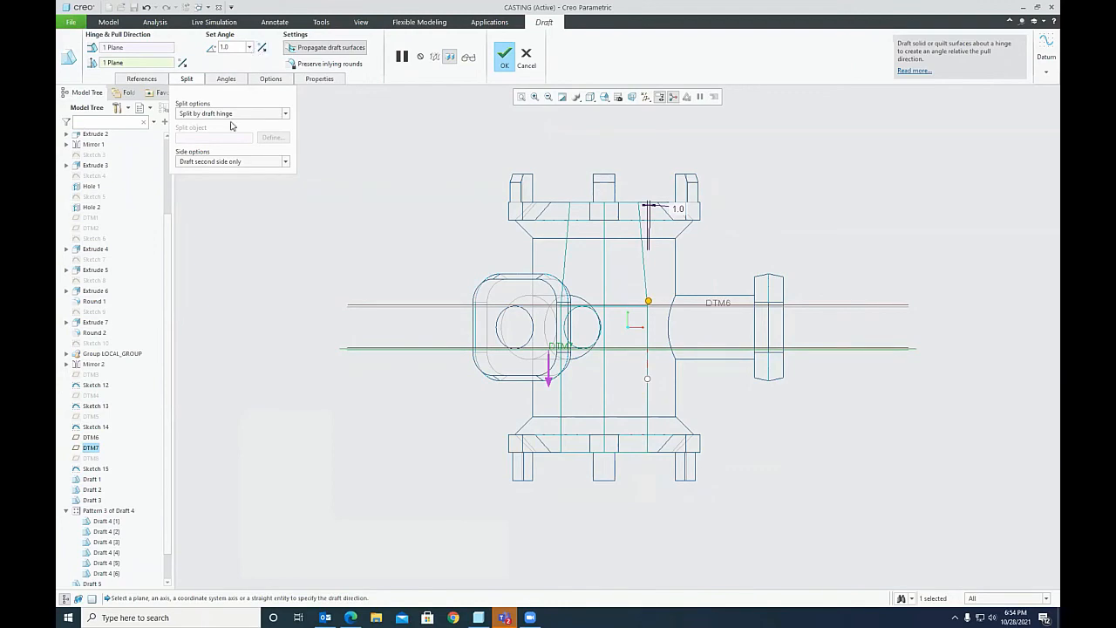
left_click(264, 47)
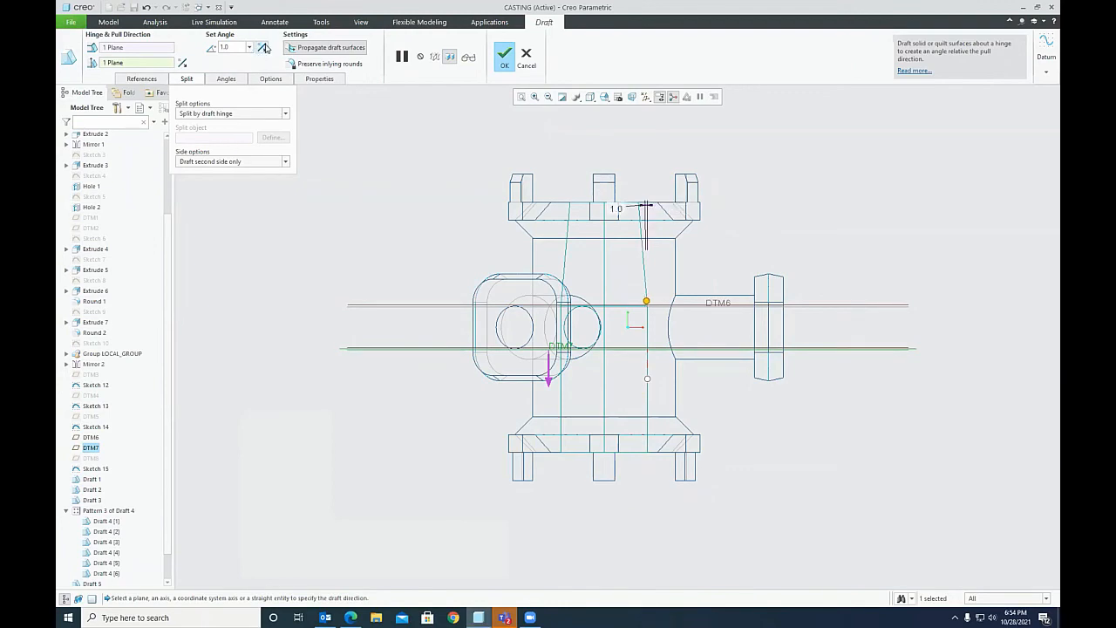
Step: Draft only the first side of the bore's surfaces and complete the draft
left_click(212, 160)
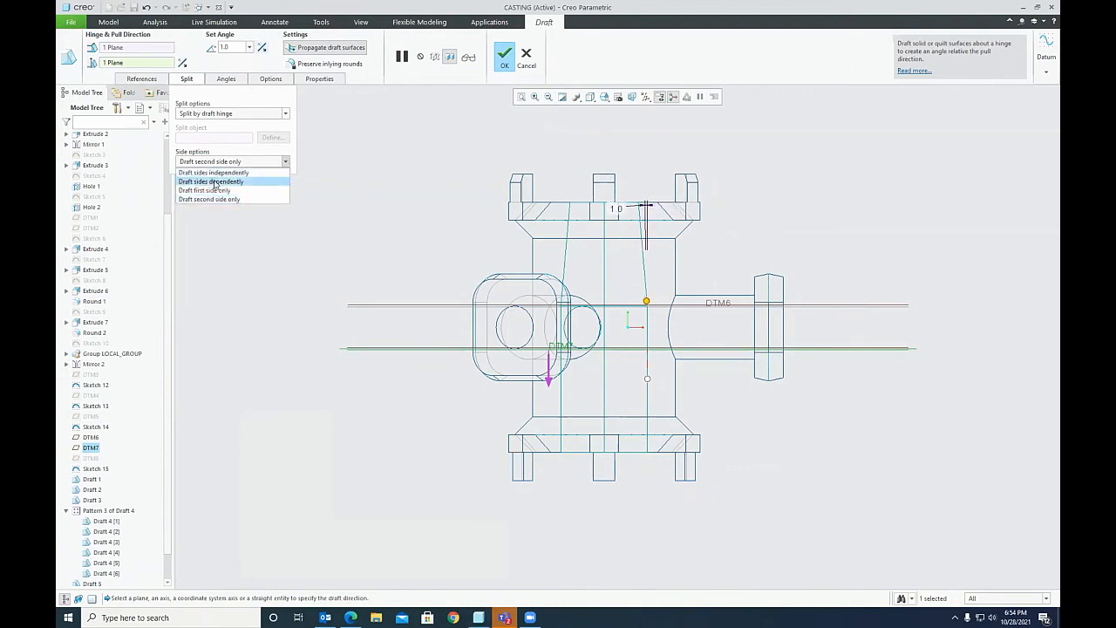
left_click(214, 190)
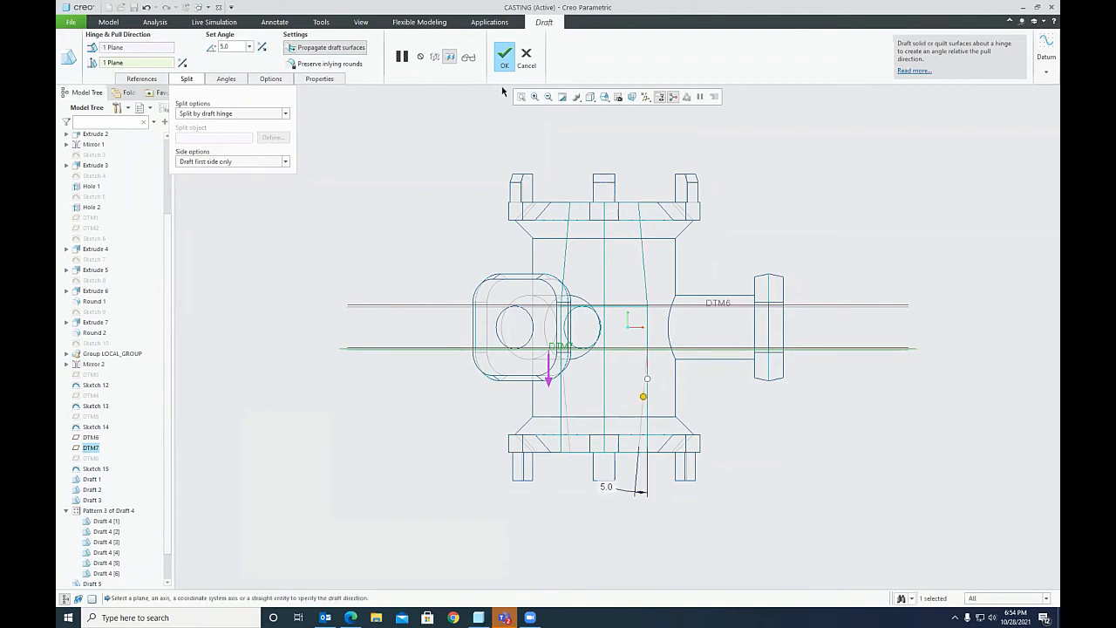
left_click(504, 57)
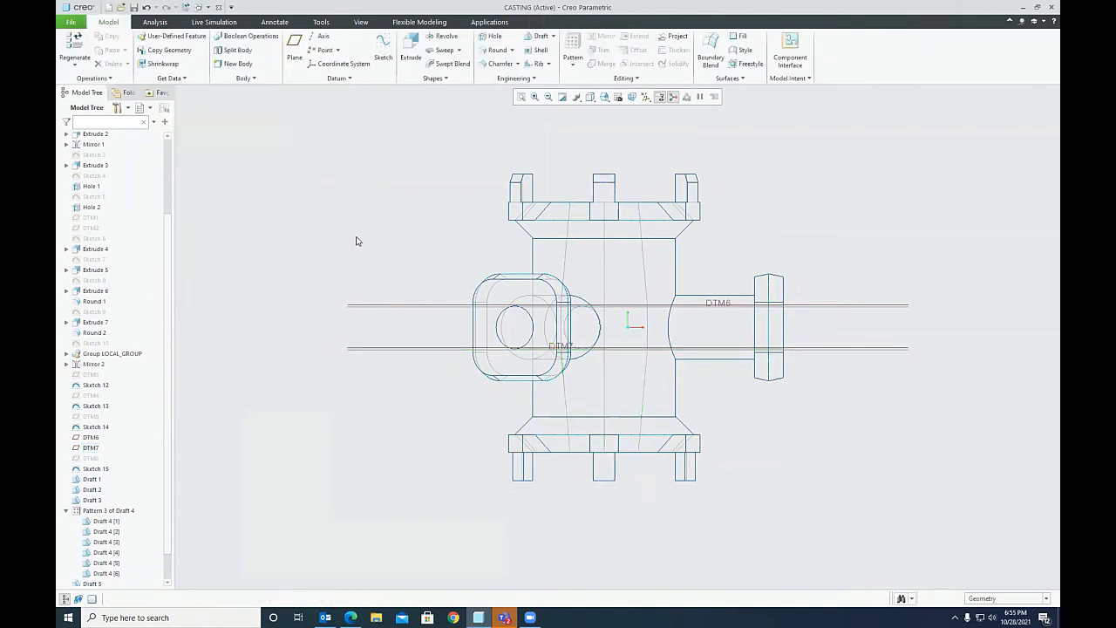
Step: Select datum planes DTM6 and DTM7 and examine the drafted bore above, between and below them
scroll(602, 391, "up", 3)
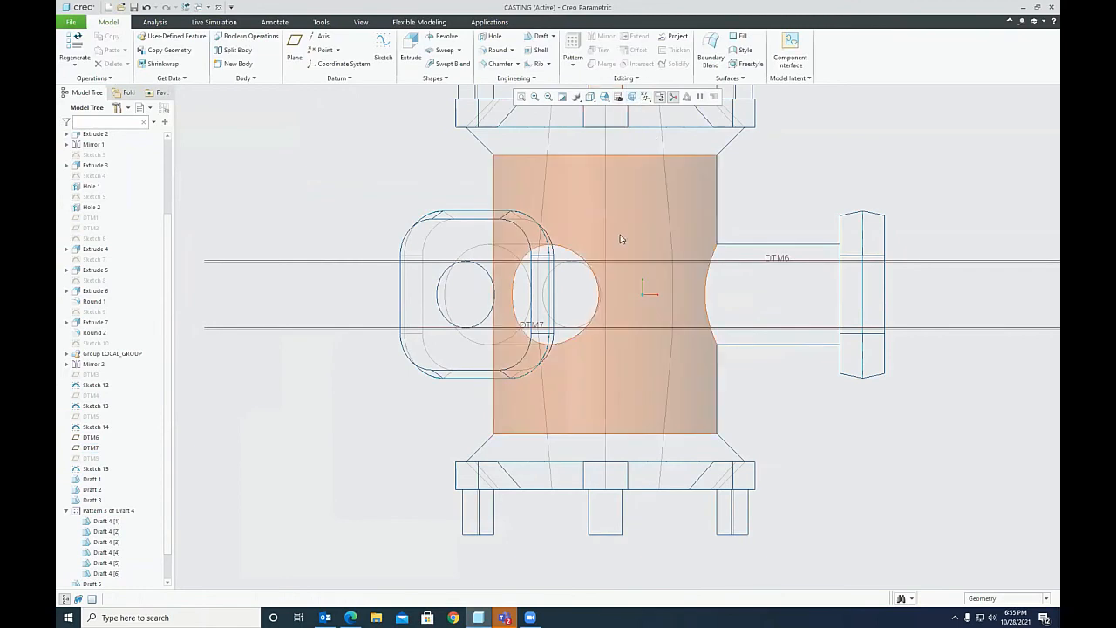
scroll(620, 242, "down", 2)
left_click(391, 257)
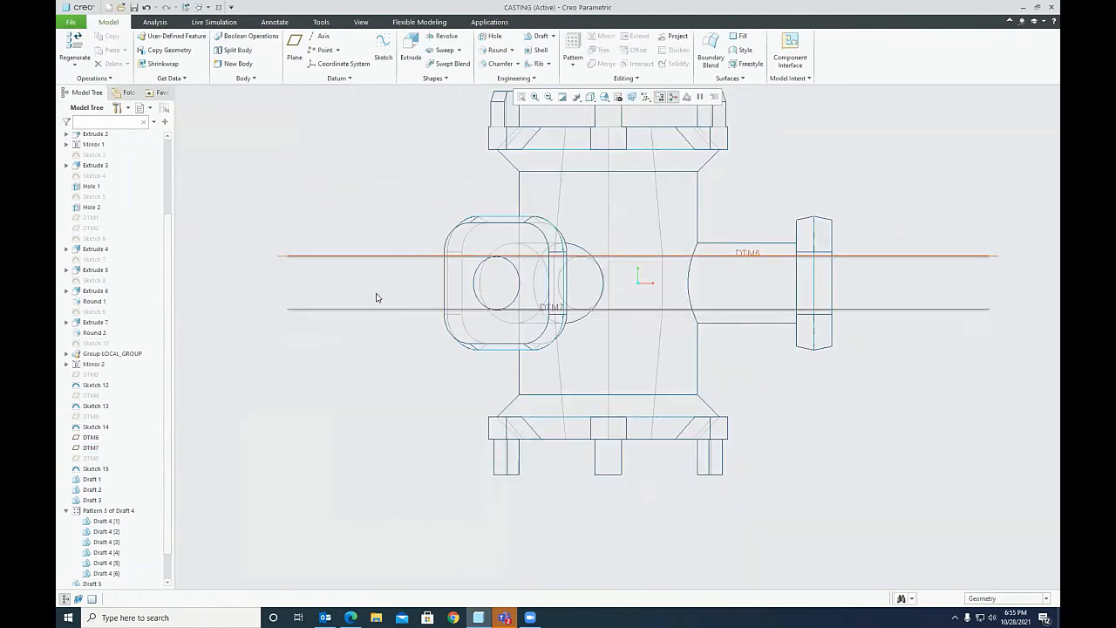
left_click(370, 312, "ctrl")
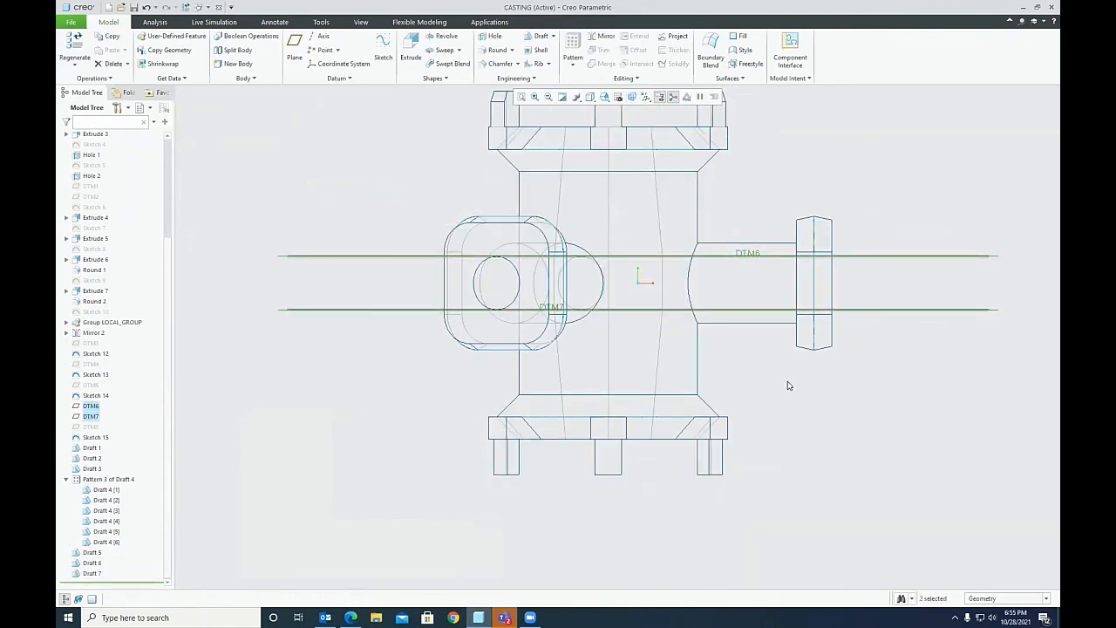
scroll(787, 384, "up", 2)
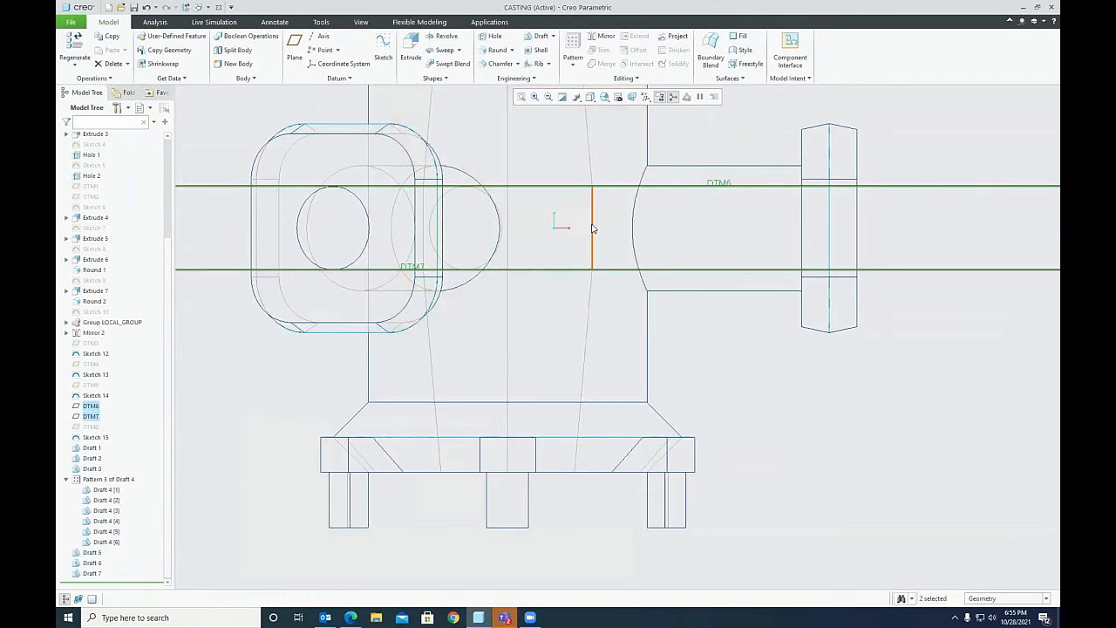
scroll(626, 343, "down", 1)
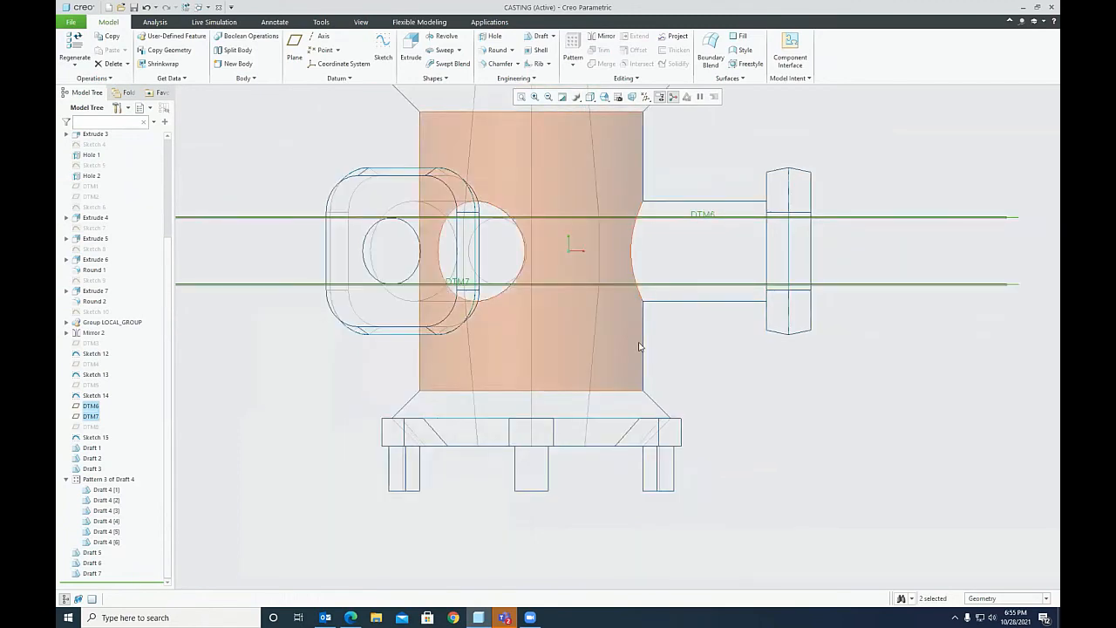
scroll(639, 344, "down", 1)
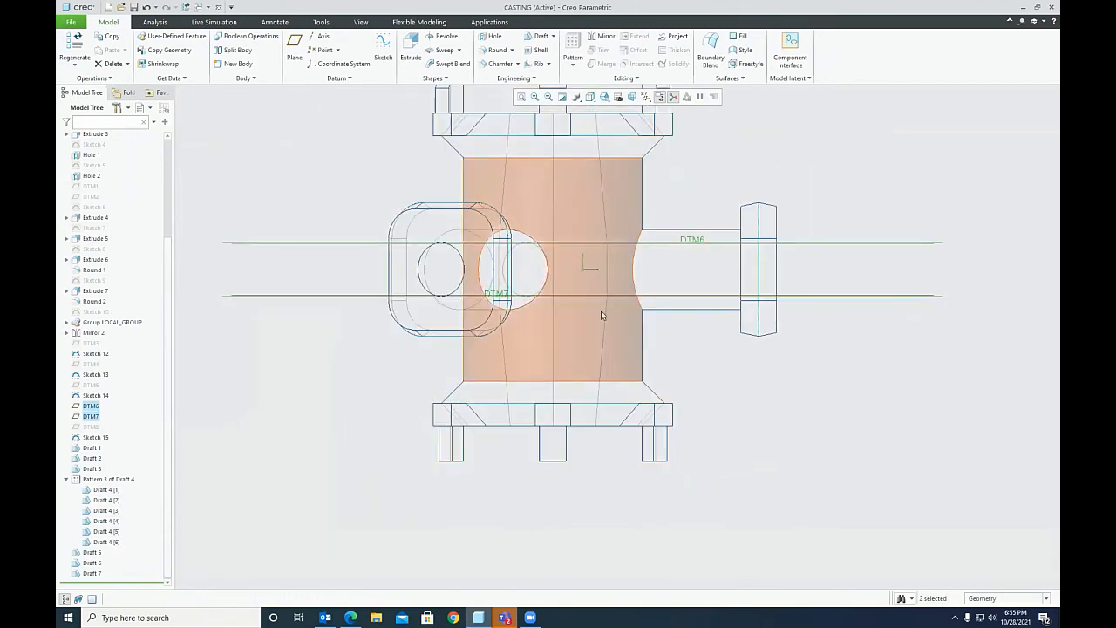
scroll(793, 423, "down", 1)
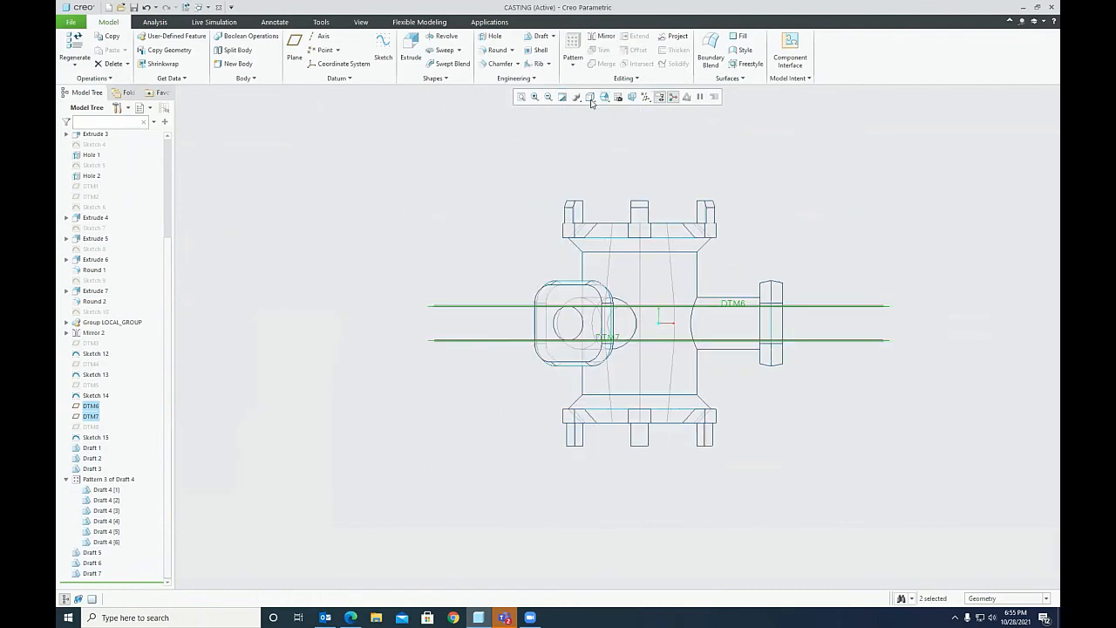
Step: Hide the datum planes and display the casting shaded with edges
left_click(645, 97)
left_click(680, 156)
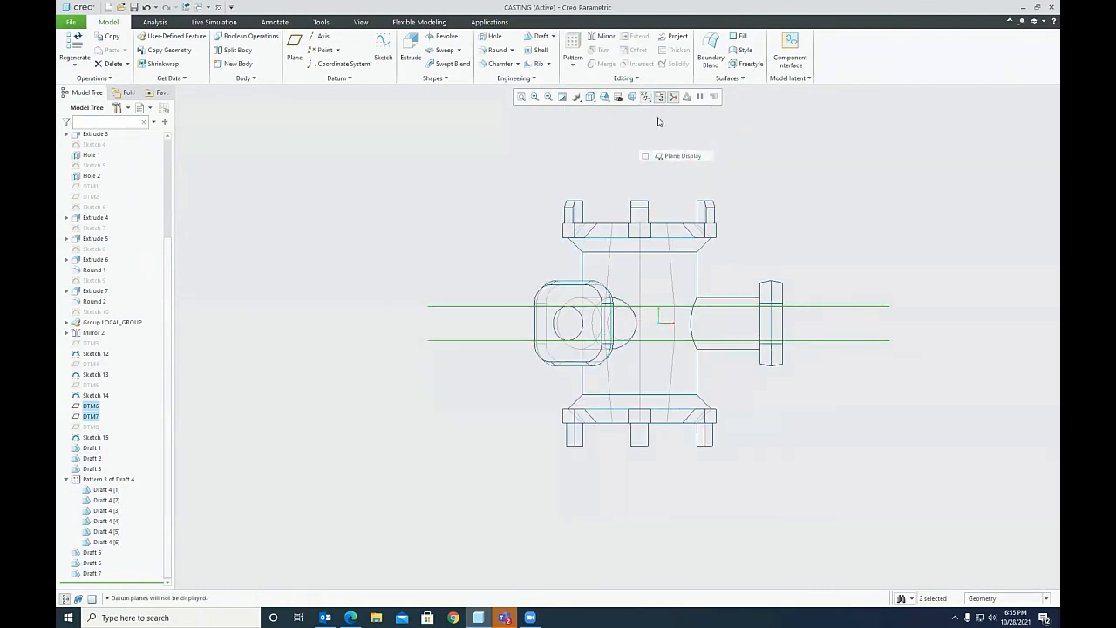
left_click(590, 96)
left_click(608, 121)
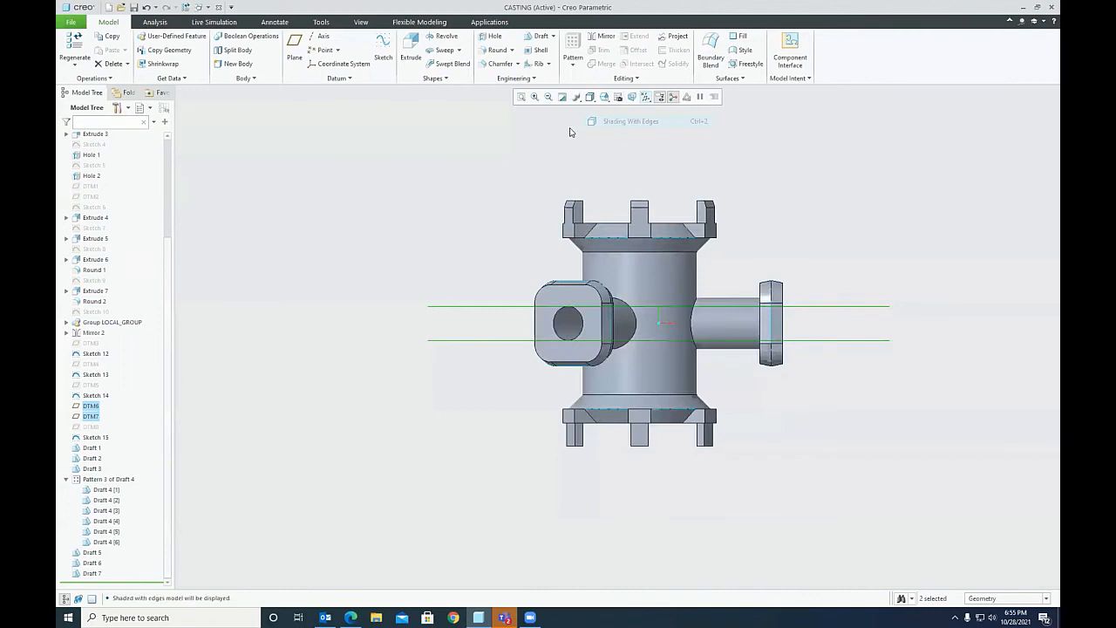
left_click(604, 96)
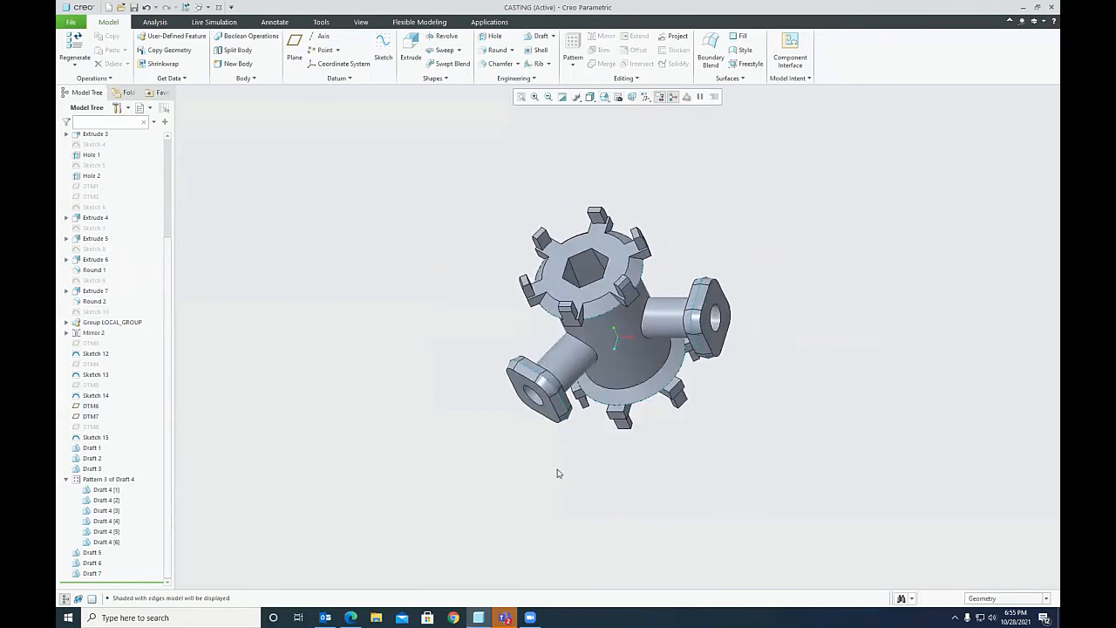
Step: Define a draft on the outer face of one upper lug, hinged at the lug's top face, with a 15-degree angle
middle_click_drag(655, 512, 591, 329)
scroll(590, 313, "up", 5)
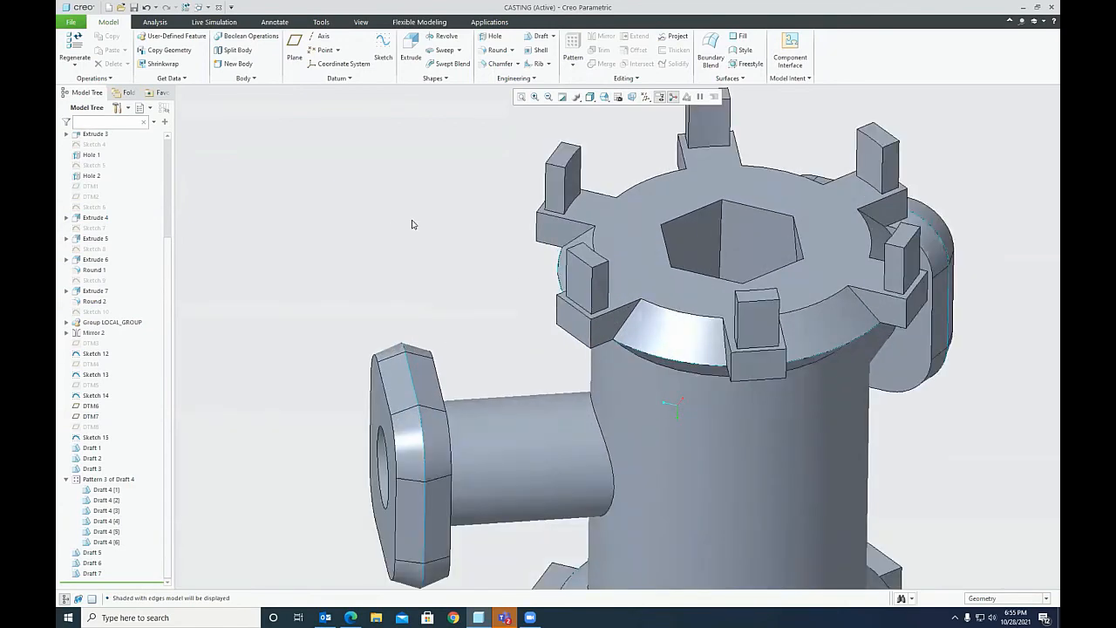
left_click(538, 37)
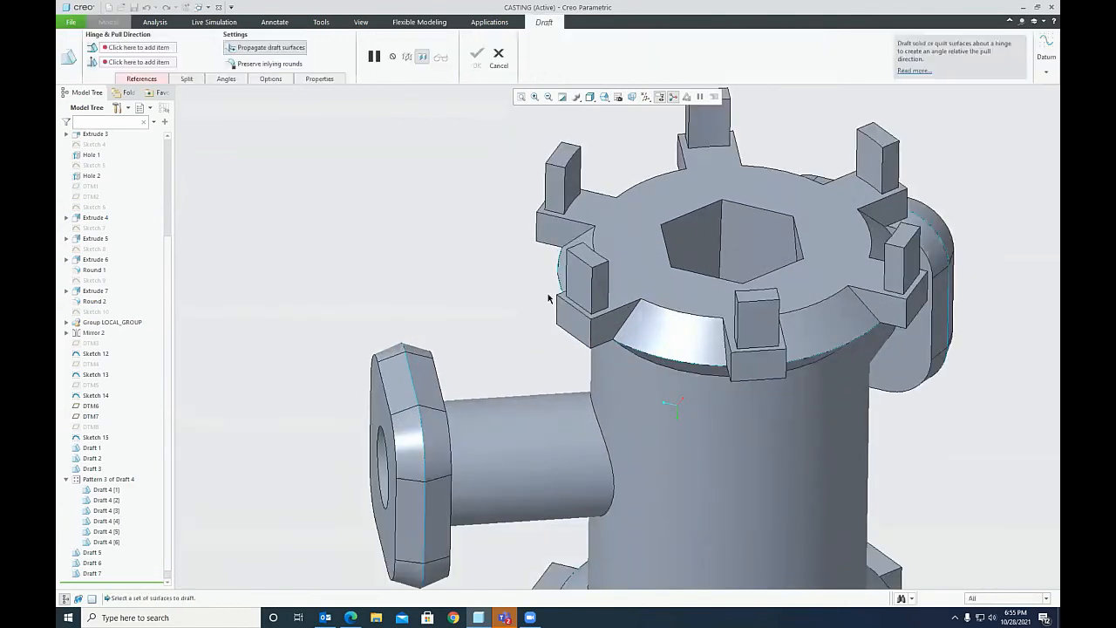
scroll(557, 301, "up", 2)
left_click(591, 279)
left_click(159, 79)
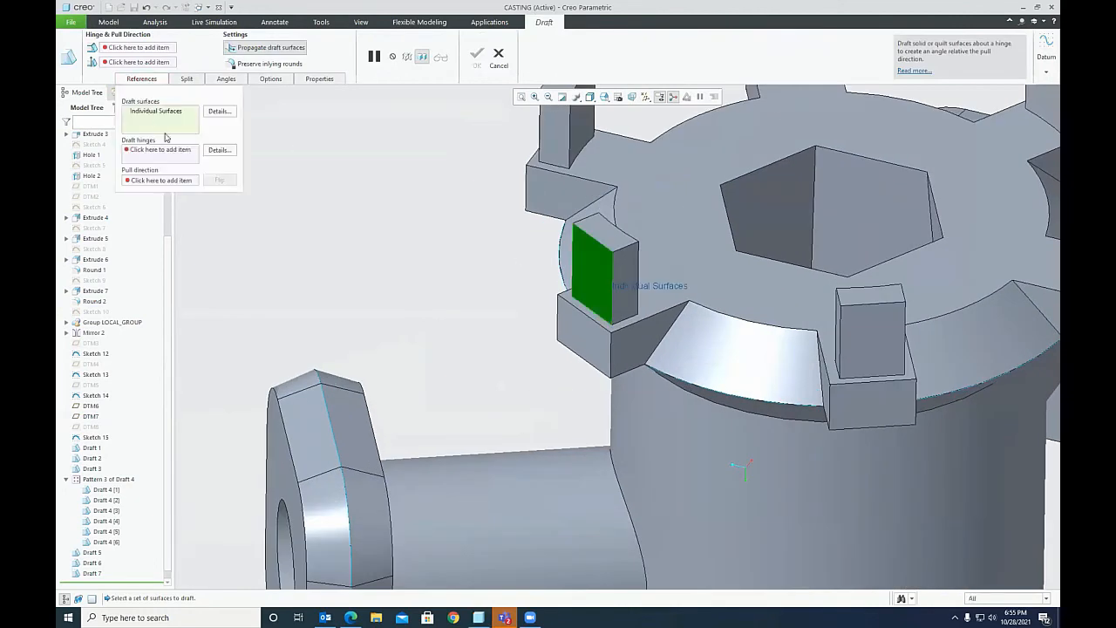
left_click(155, 78)
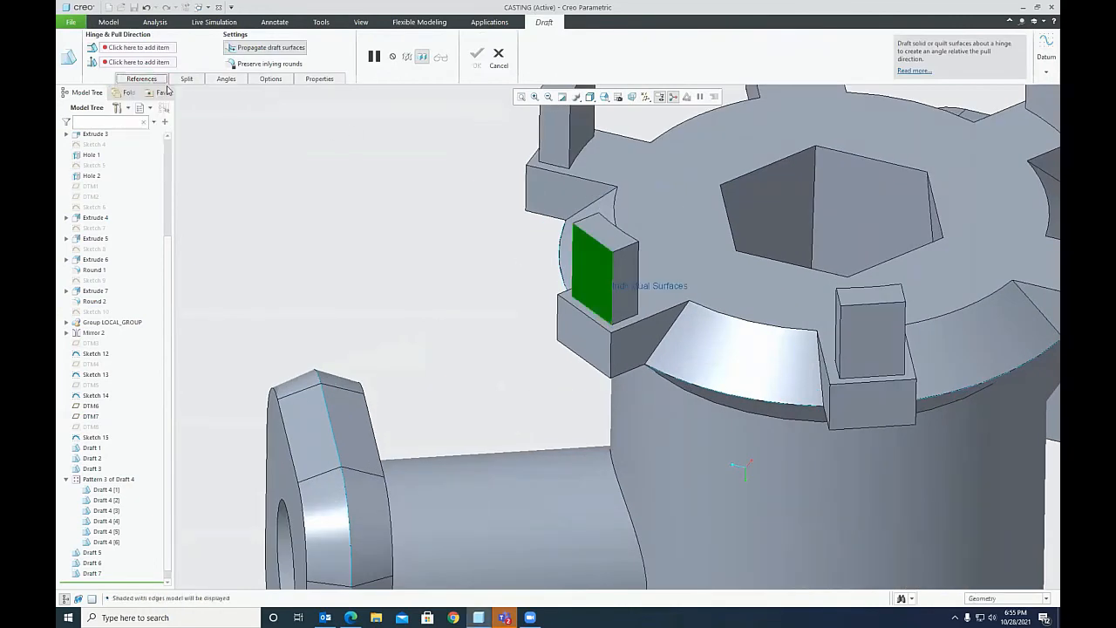
right_click(230, 132)
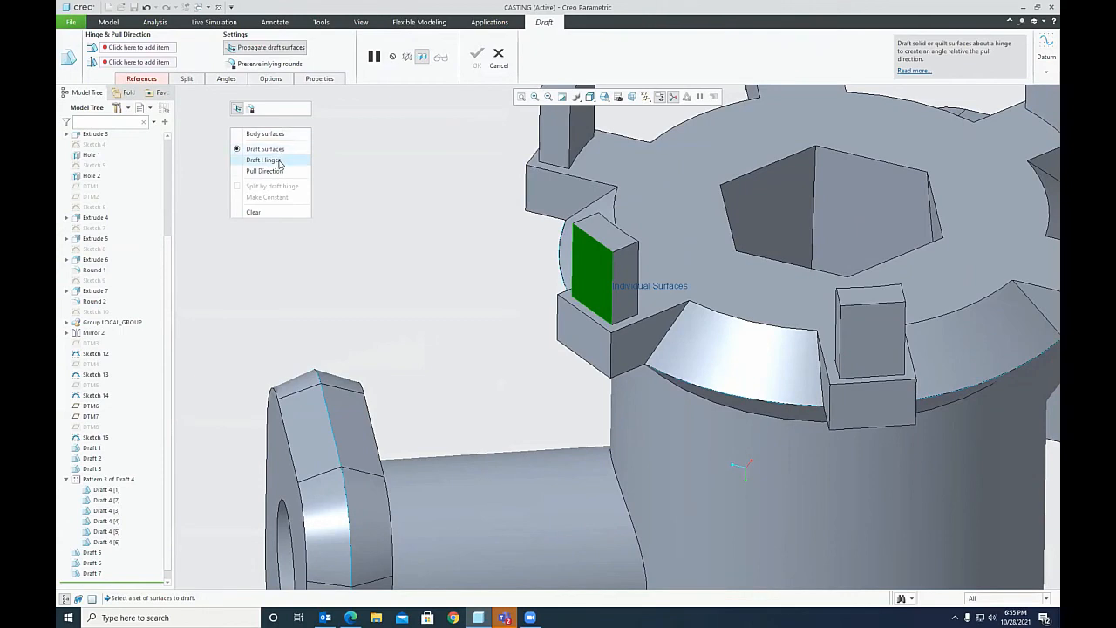
left_click(262, 160)
left_click(593, 232)
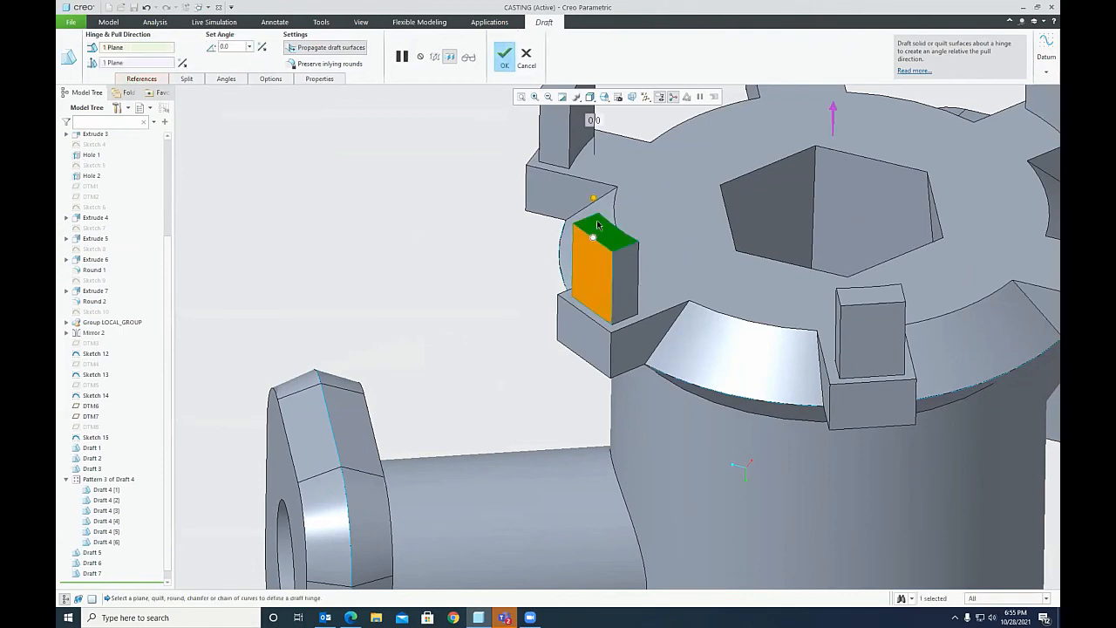
left_click_drag(593, 199, 602, 195)
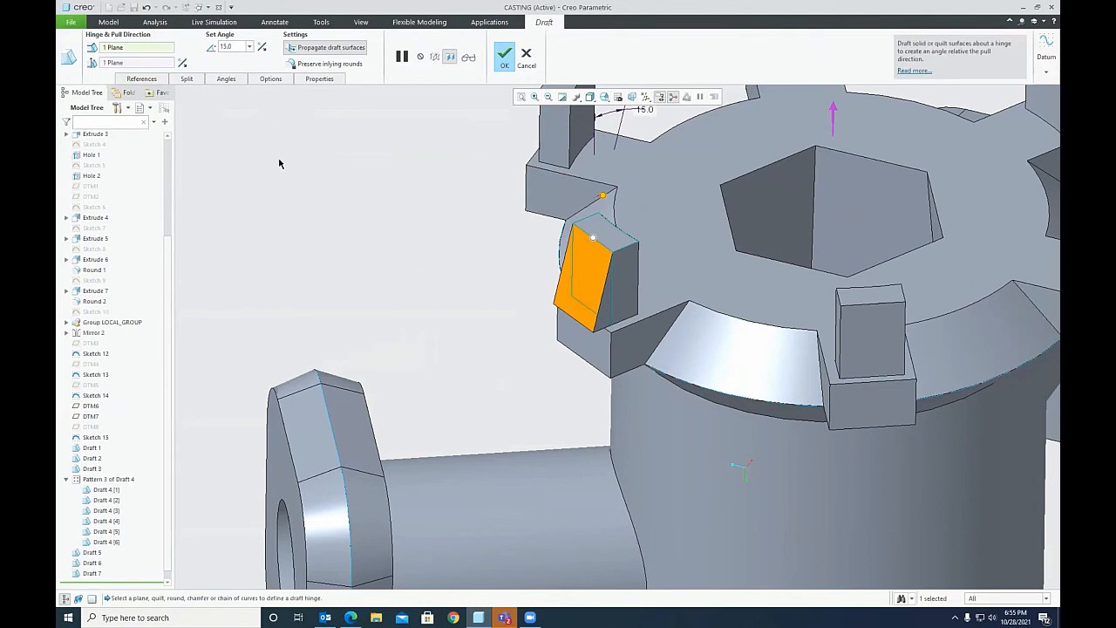
Step: Enable the Extend intersect surfaces option for the lug draft and complete the draft
middle_click_drag(533, 374, 438, 181)
scroll(514, 440, "up", 2)
scroll(468, 196, "down", 4)
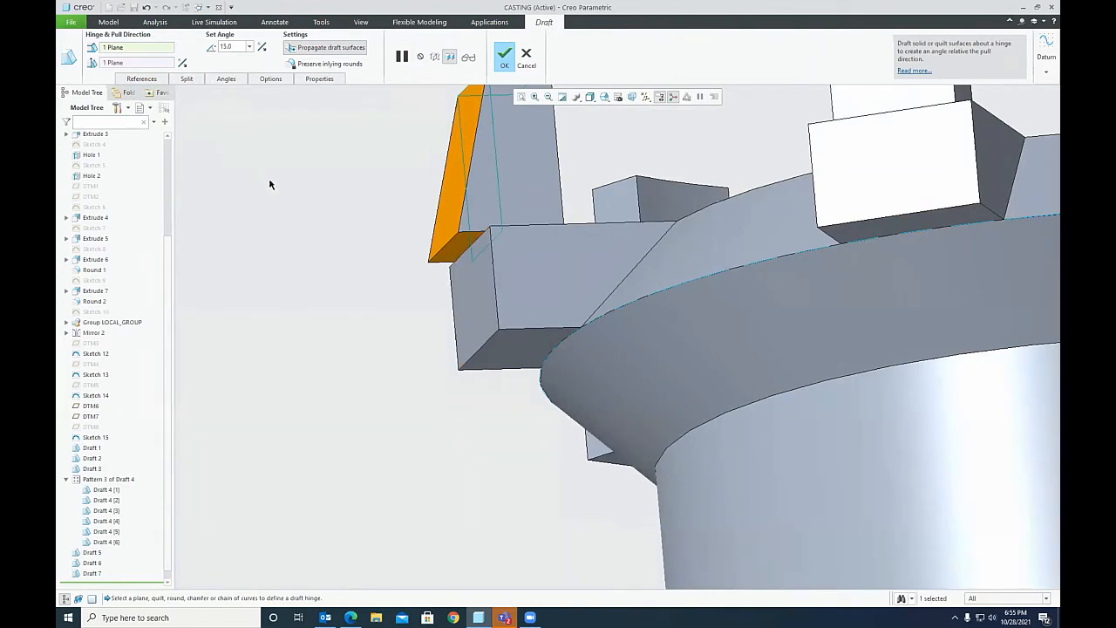
left_click(270, 79)
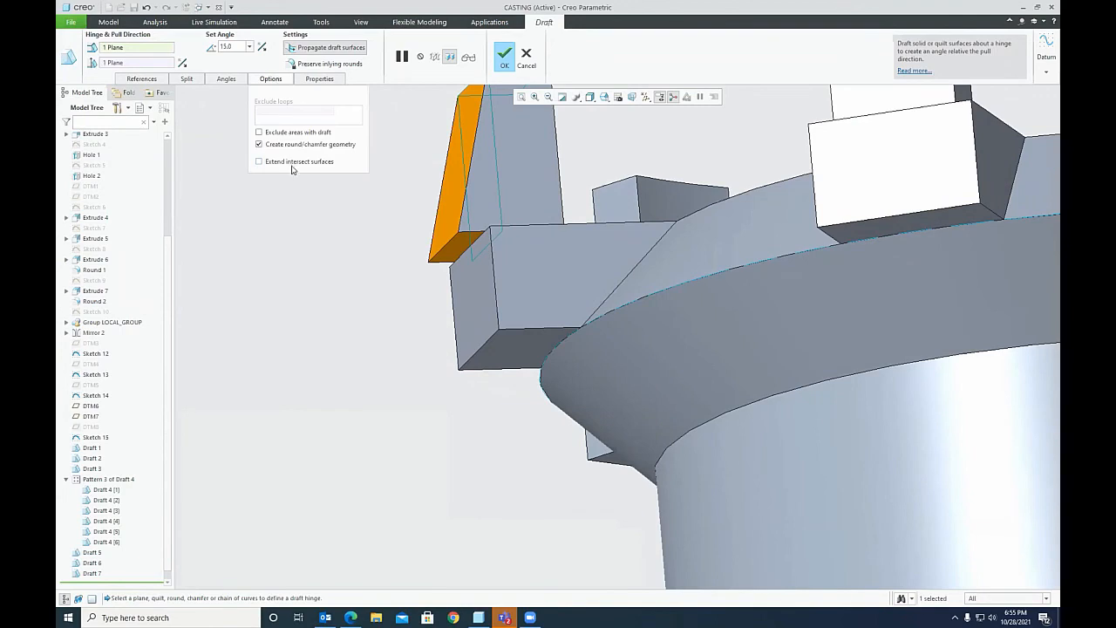
left_click(259, 161)
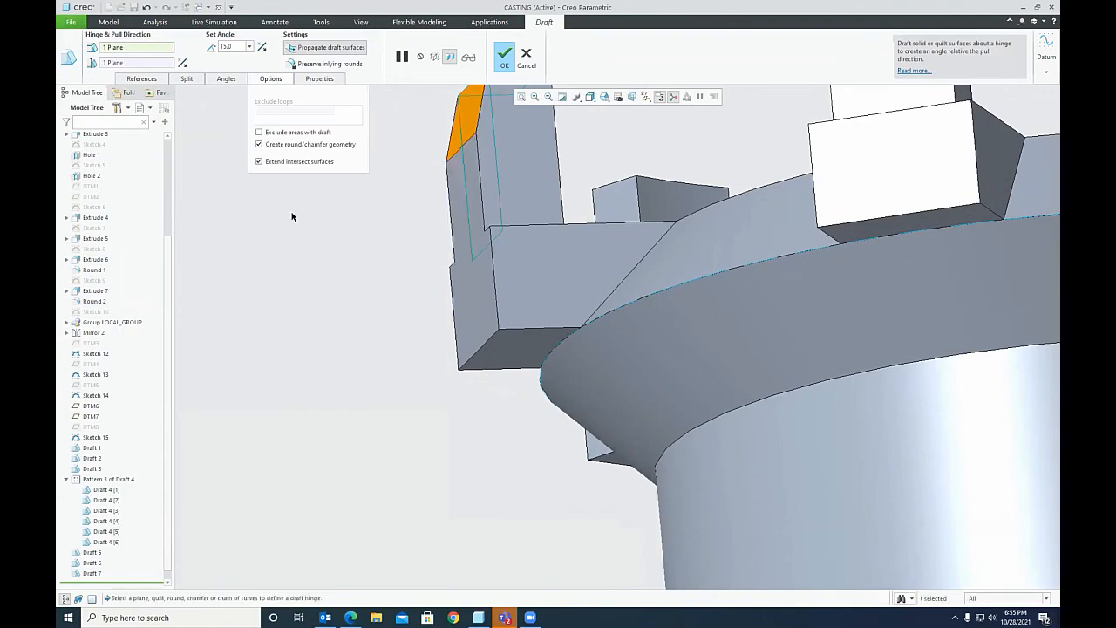
left_click(270, 81)
scroll(390, 318, "down", 3)
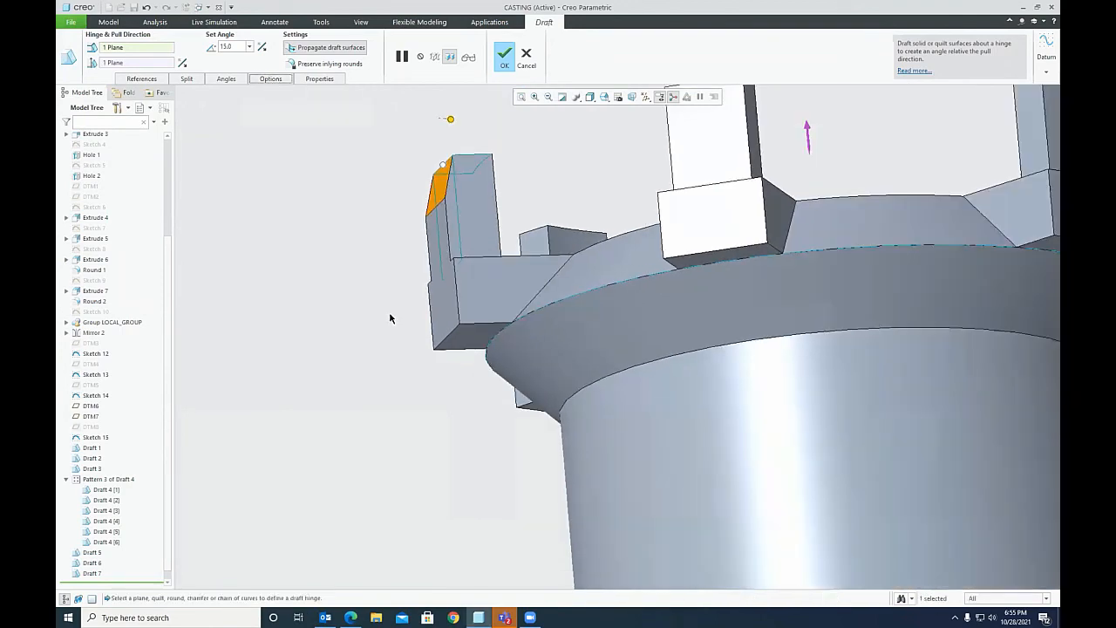
middle_click_drag(391, 318, 401, 332)
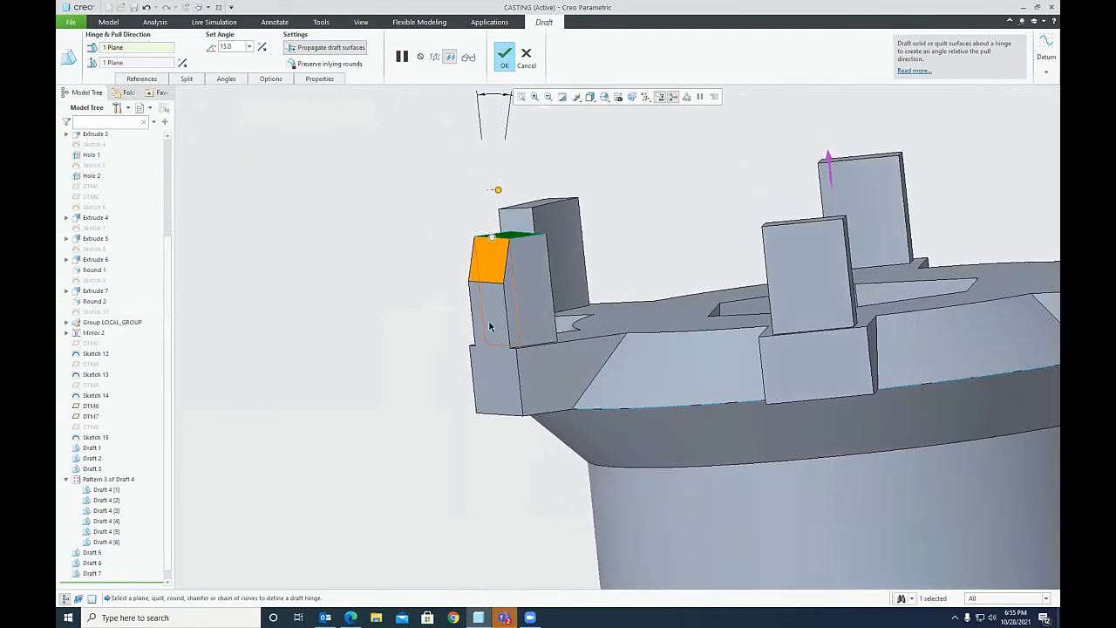
scroll(488, 327, "up", 2)
scroll(346, 280, "down", 4)
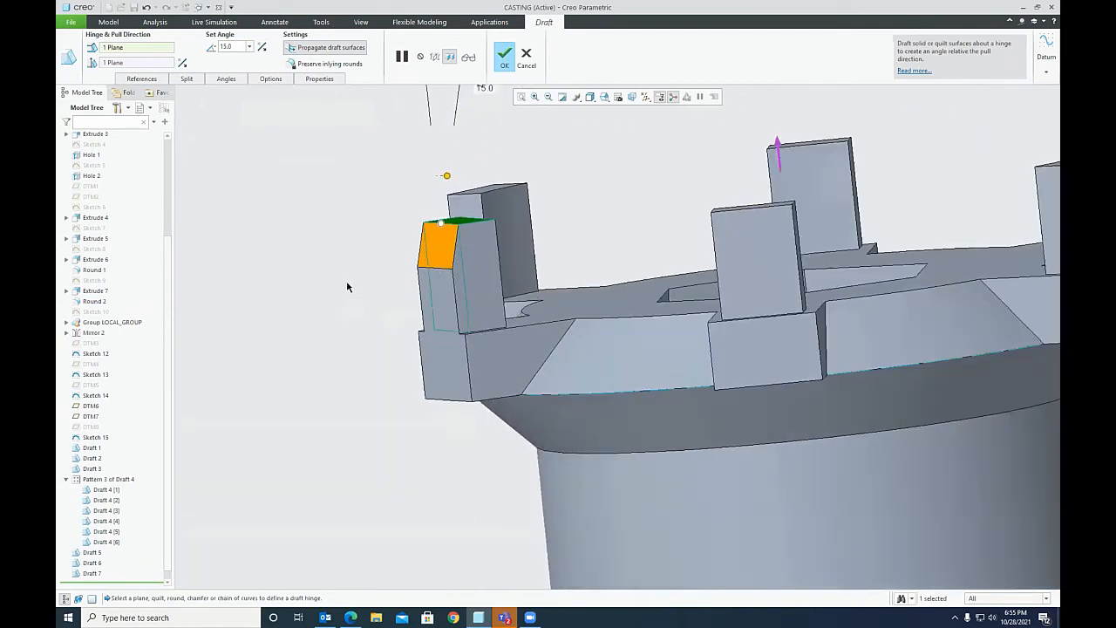
left_click(504, 57)
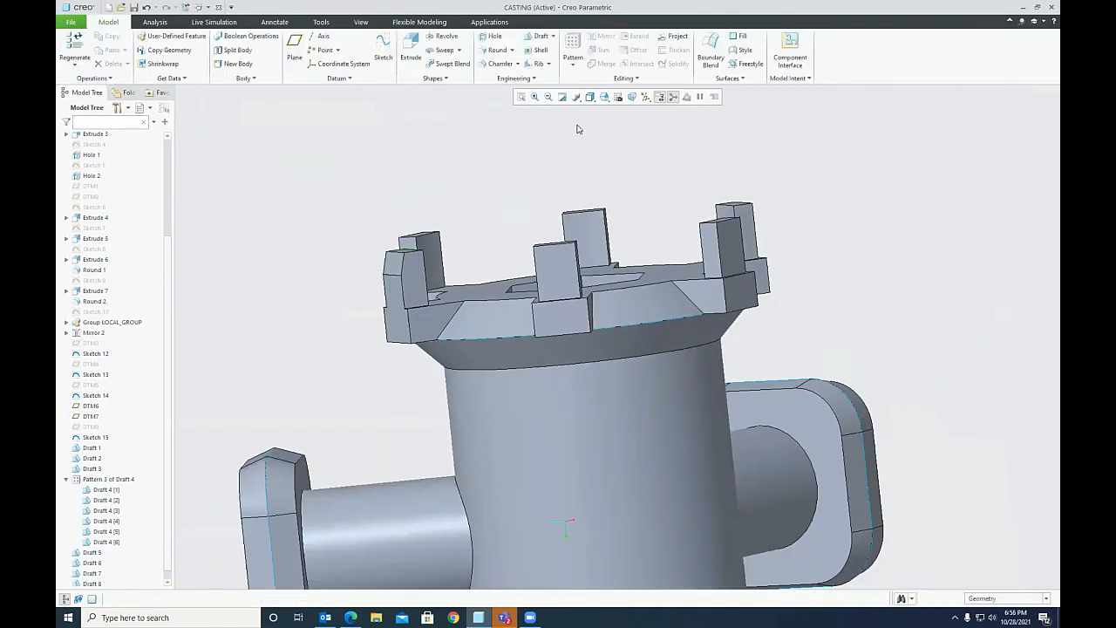
Step: Create a reference pattern of the new lug draft so all the upper lugs receive it
left_click(604, 96)
left_click(620, 122)
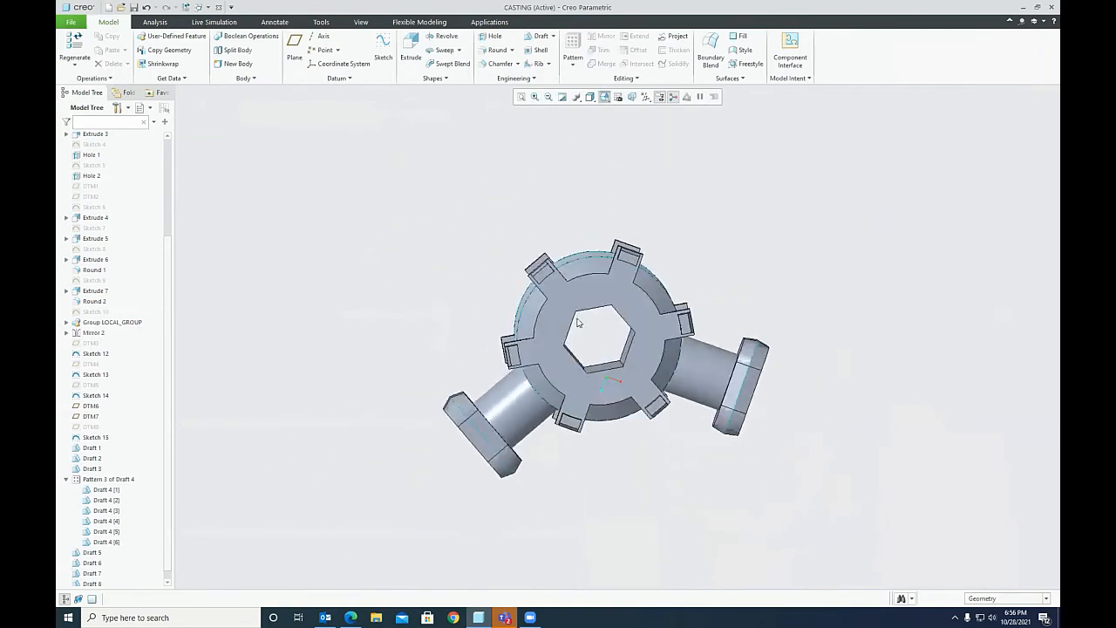
scroll(168, 512, "down", 1)
left_click(91, 572)
left_click(93, 525)
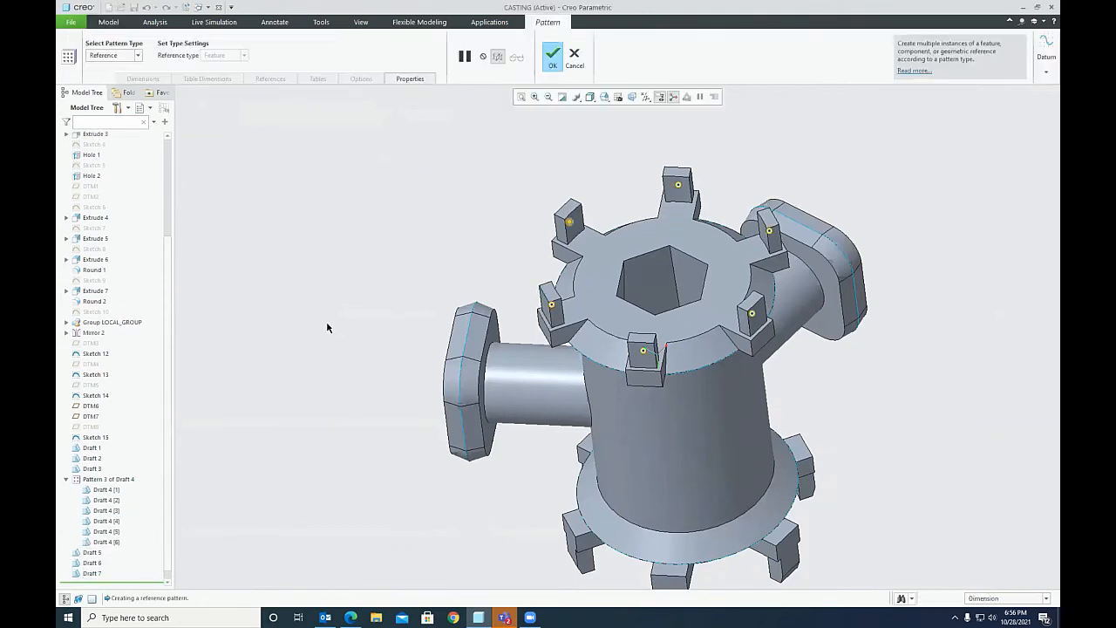
left_click(551, 57)
mouse_move(389, 307)
middle_mouse_down()
mouse_move(379, 279)
mouse_move(356, 267)
mouse_move(554, 243)
mouse_move(506, 267)
mouse_move(806, 161)
mouse_move(603, 91)
mouse_move(620, 113)
mouse_move(586, 121)
middle_mouse_up()
scroll(563, 233, "down", 2)
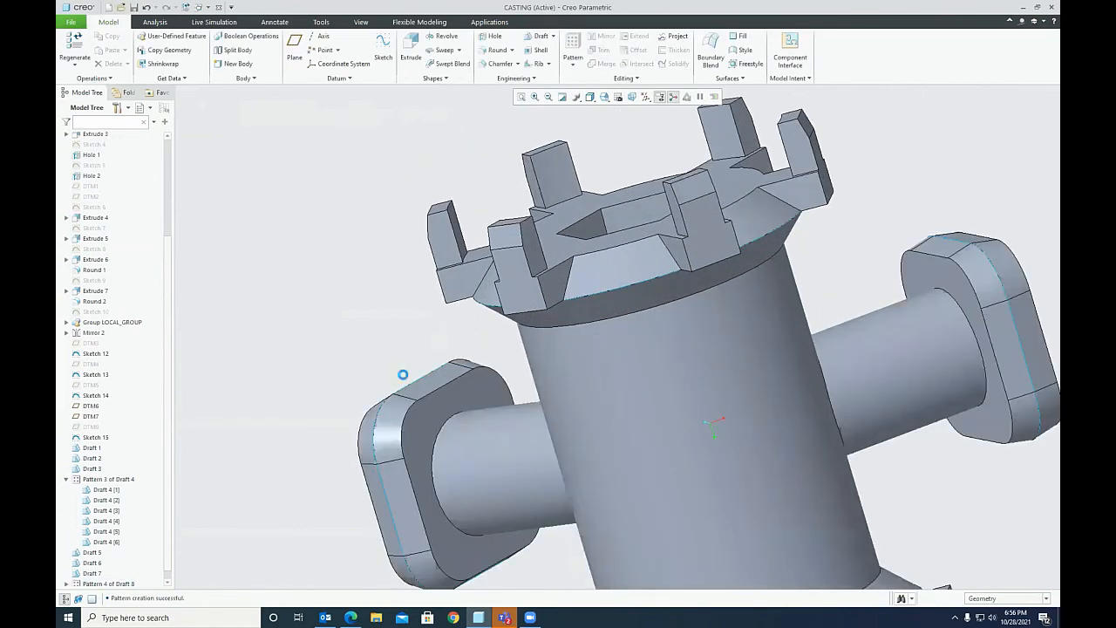
key("ctrl+d")
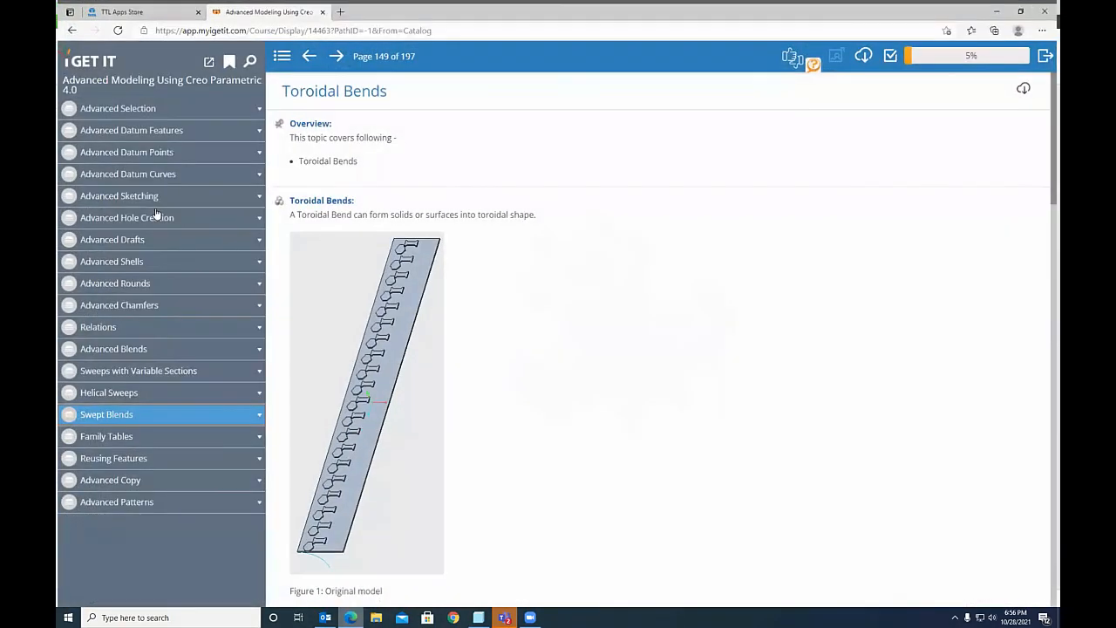
Step: Switch to the I GET IT course in the browser and look through the Advanced Drafts and Advanced Patterns lesson lists
left_click(155, 239)
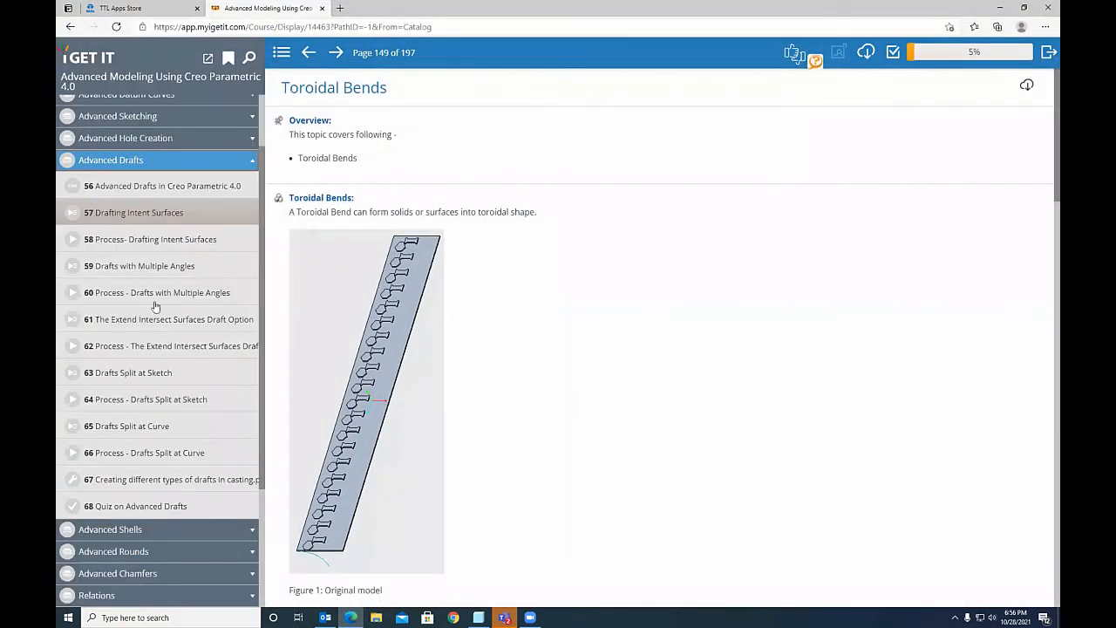
left_click(63, 168)
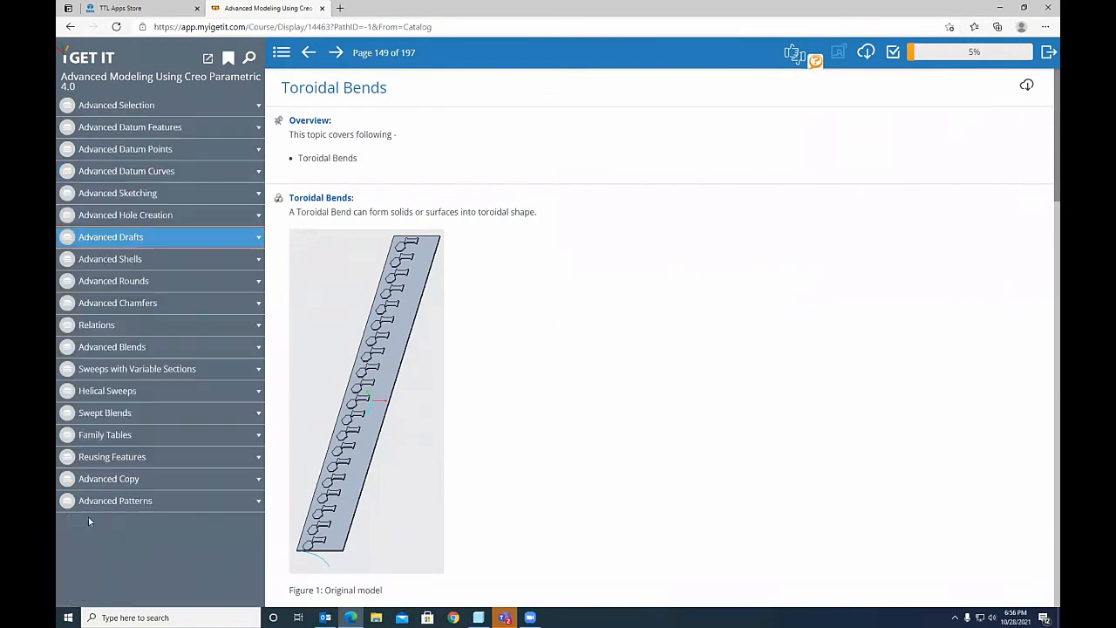
left_click(75, 506)
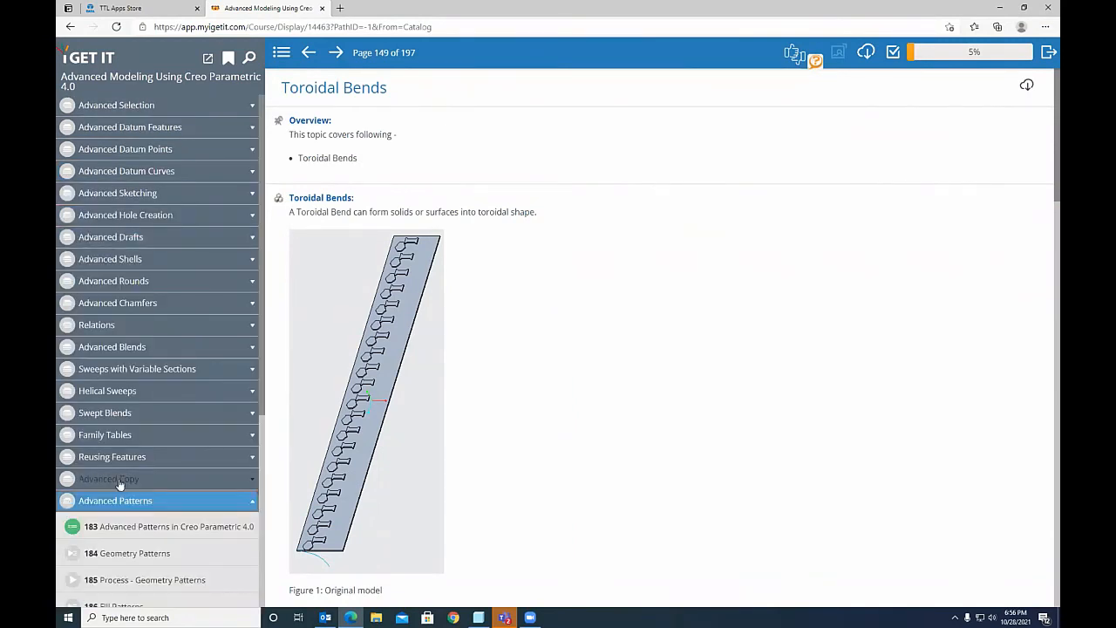
scroll(119, 484, "down", 2)
scroll(119, 484, "down", 1)
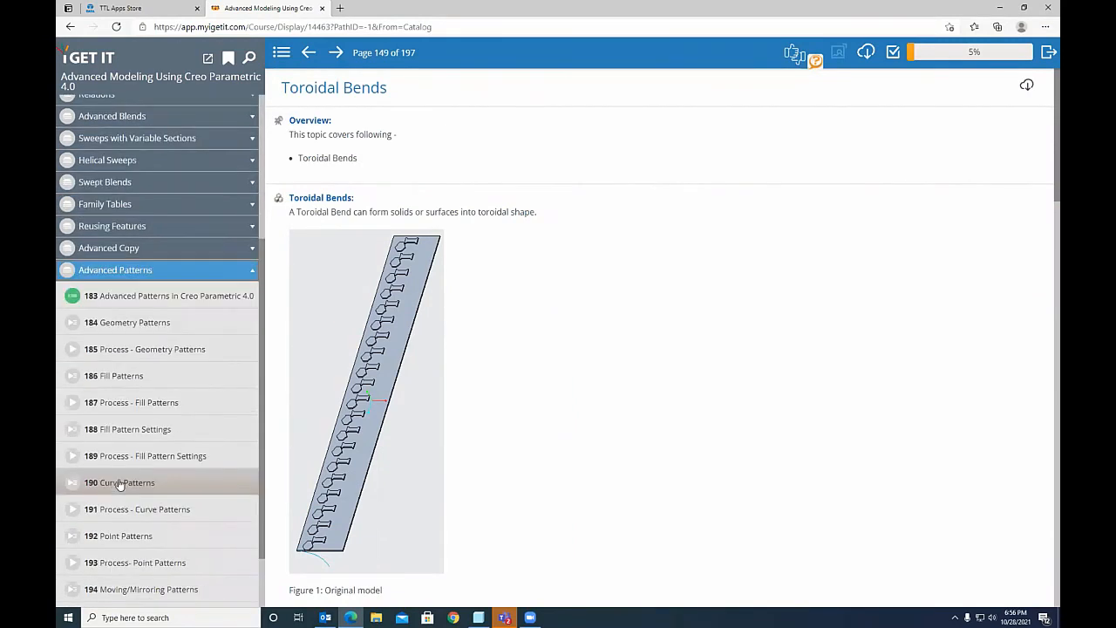
scroll(66, 502, "up", 3)
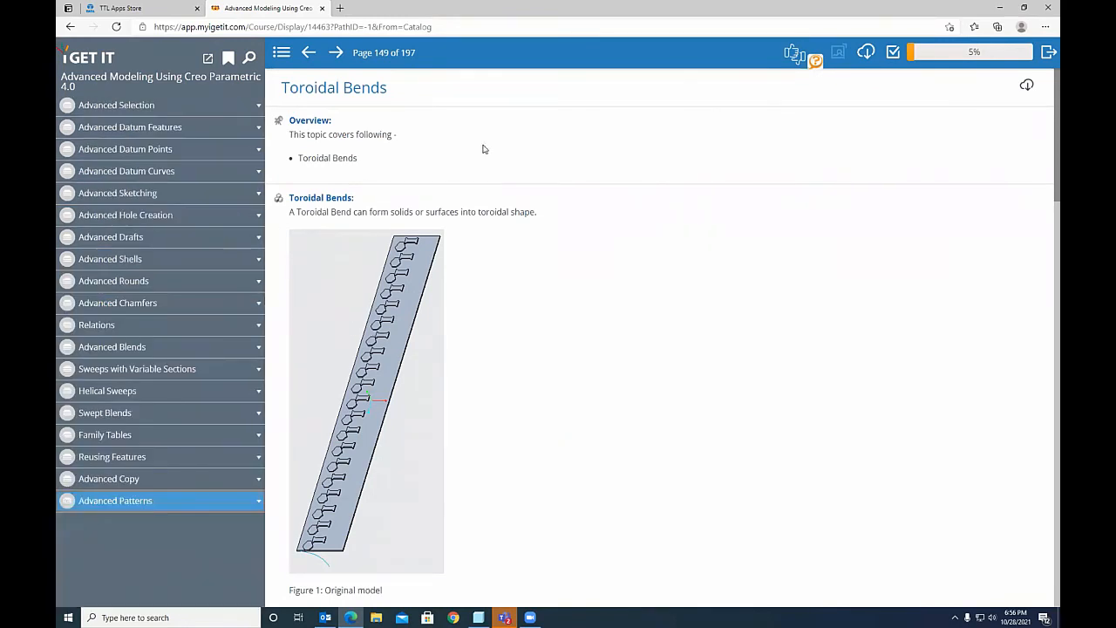